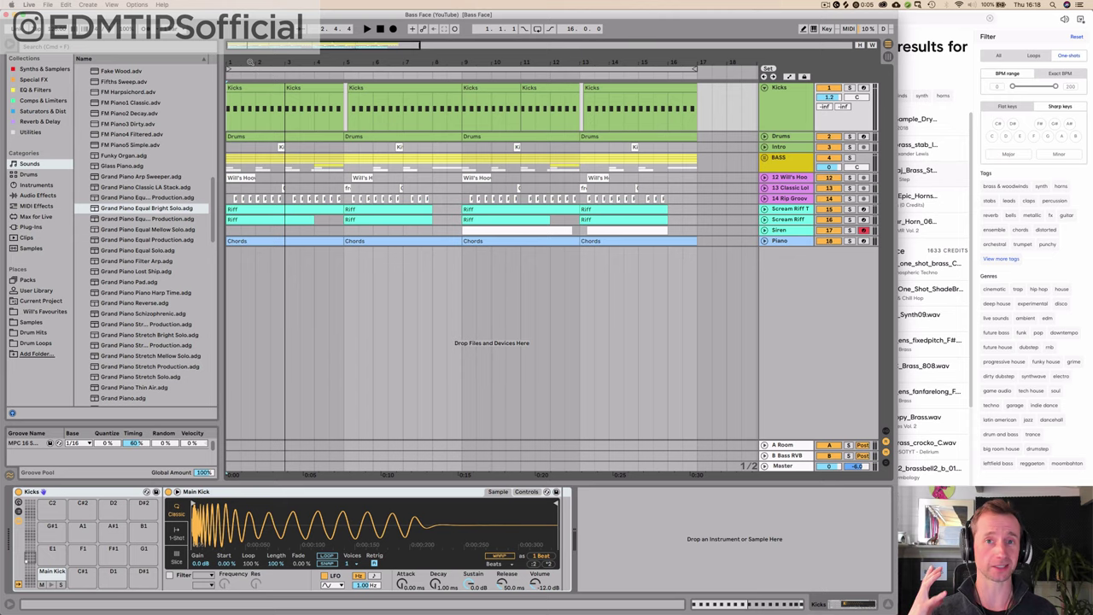
Deactivate every track except Kicks, from Drums down to Piano
mouse_move(249, 62)
left_mouse_down()
mouse_move(249, 90)
mouse_move(253, 77)
left_mouse_up()
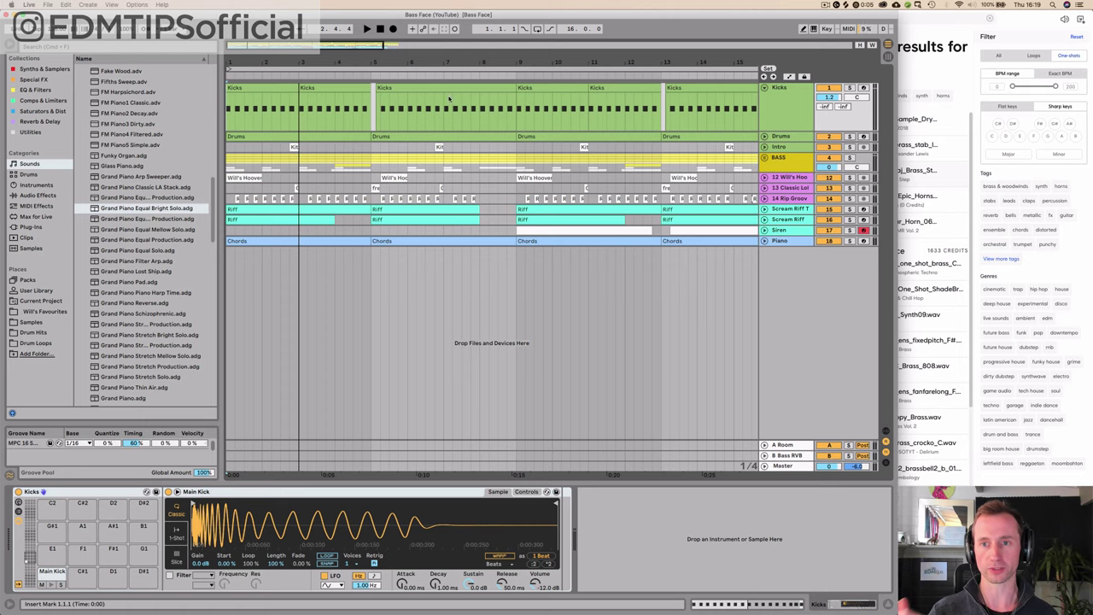
left_click(780, 139)
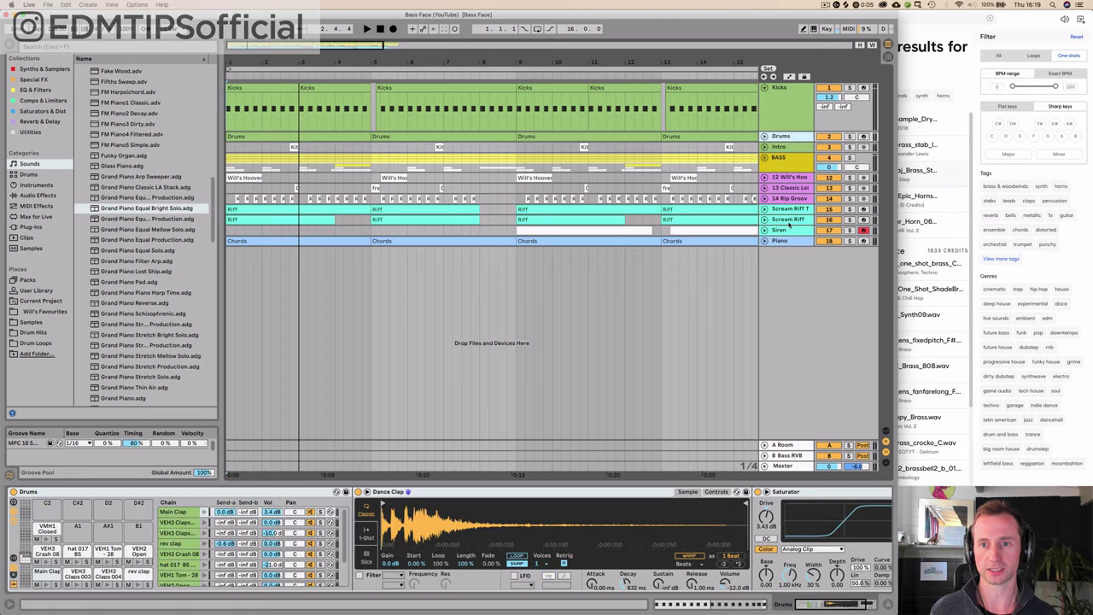
left_click(825, 157)
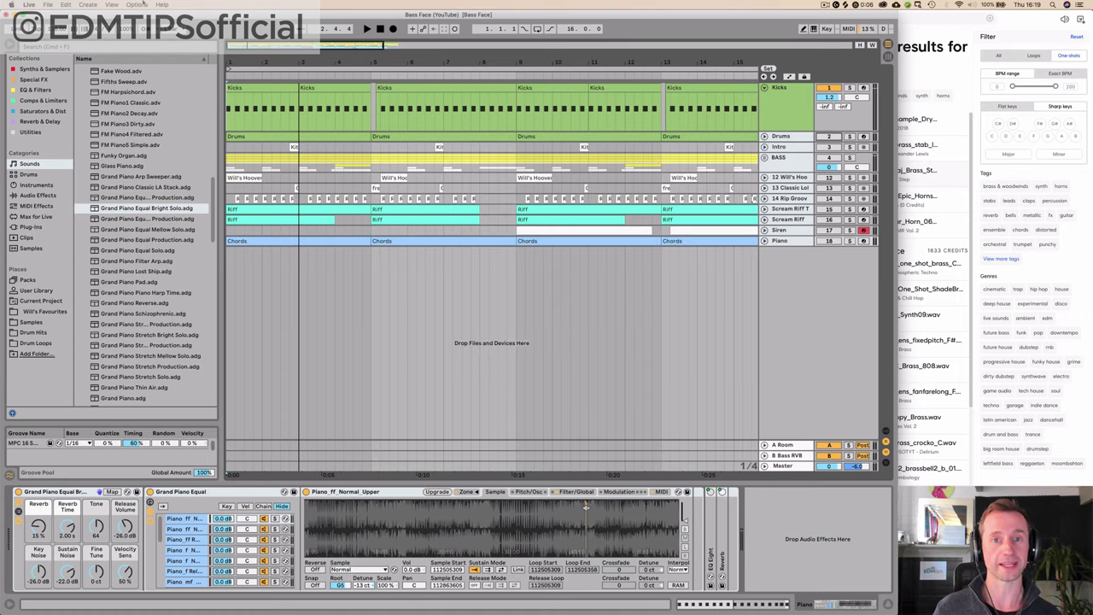
Highlight bars 1 to 8 and bars 9 to 16 of the Kicks track to compare the two sections
key("minus")
key("minus")
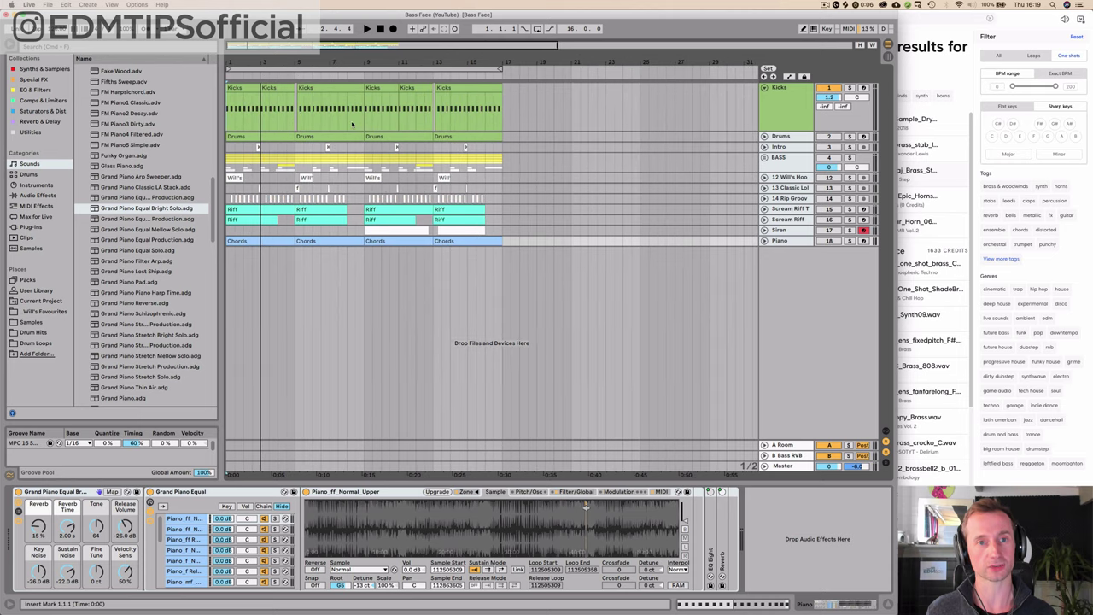
left_click_drag(365, 119, 226, 120)
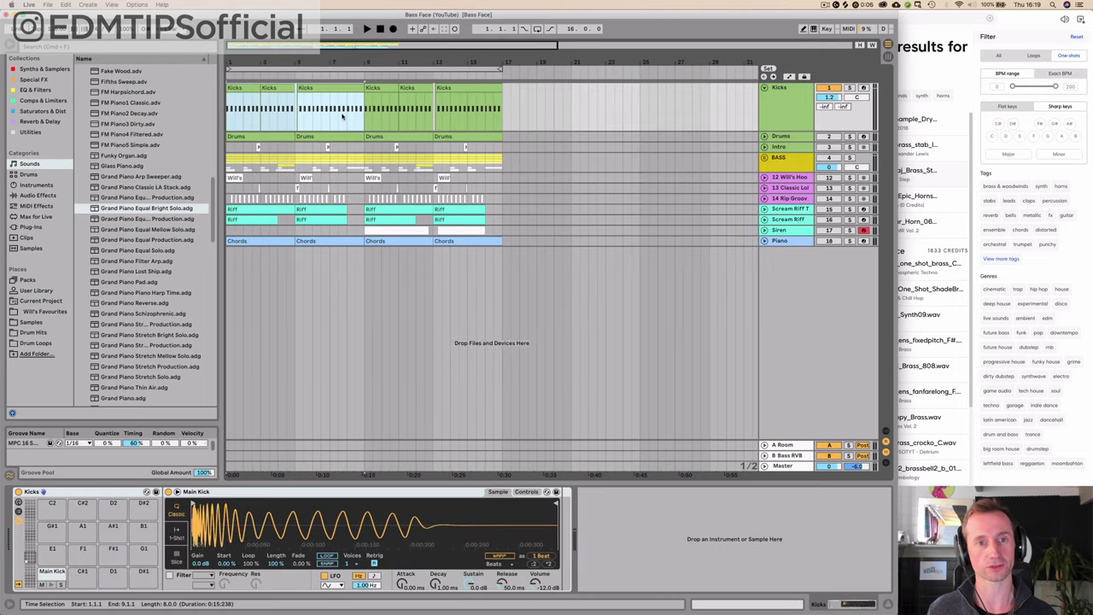
left_click(362, 117)
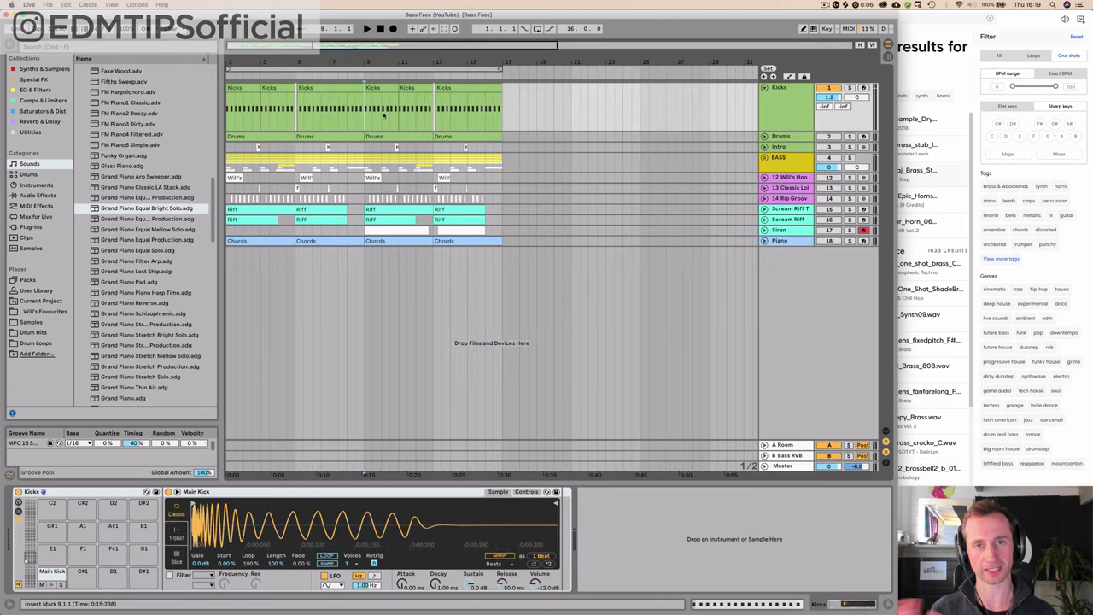
left_click_drag(383, 115, 502, 115)
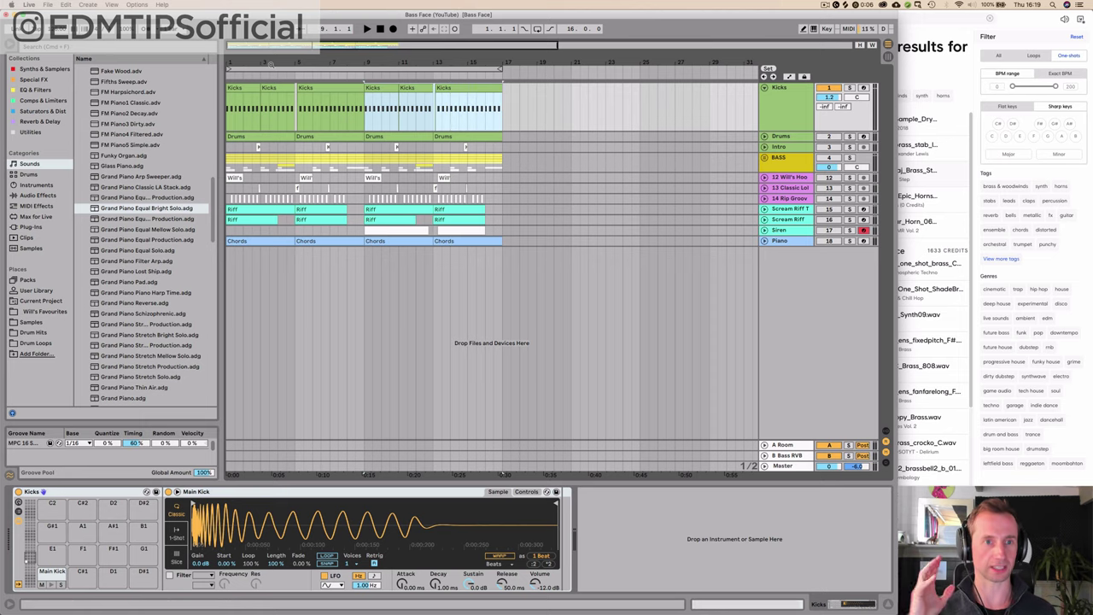
left_click_drag(261, 62, 289, 61)
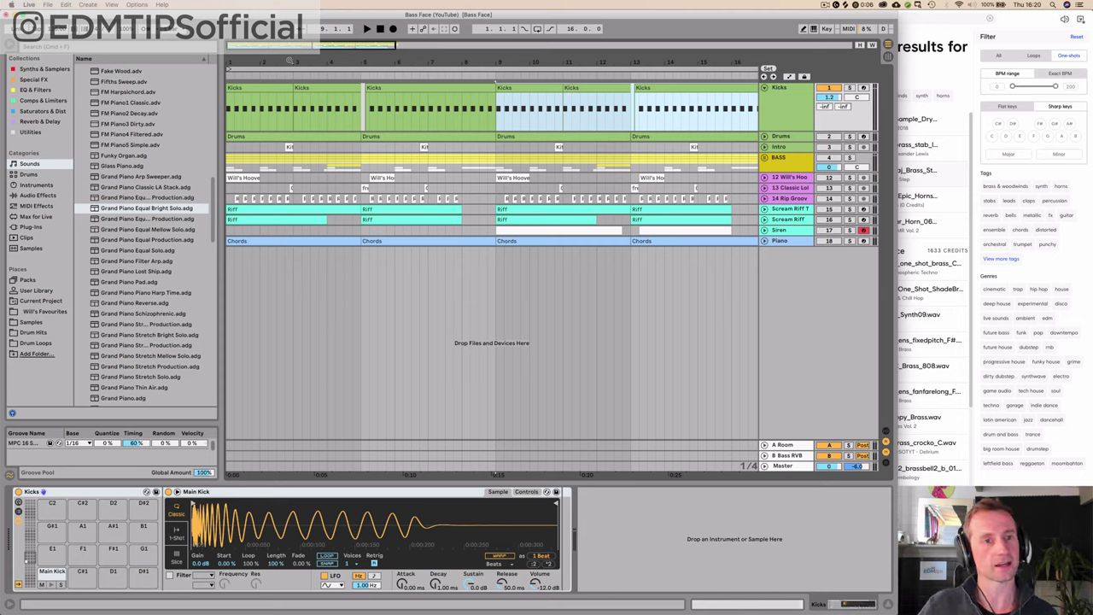
Add a locator named B at bar 9 of the arrangement
left_click(230, 109)
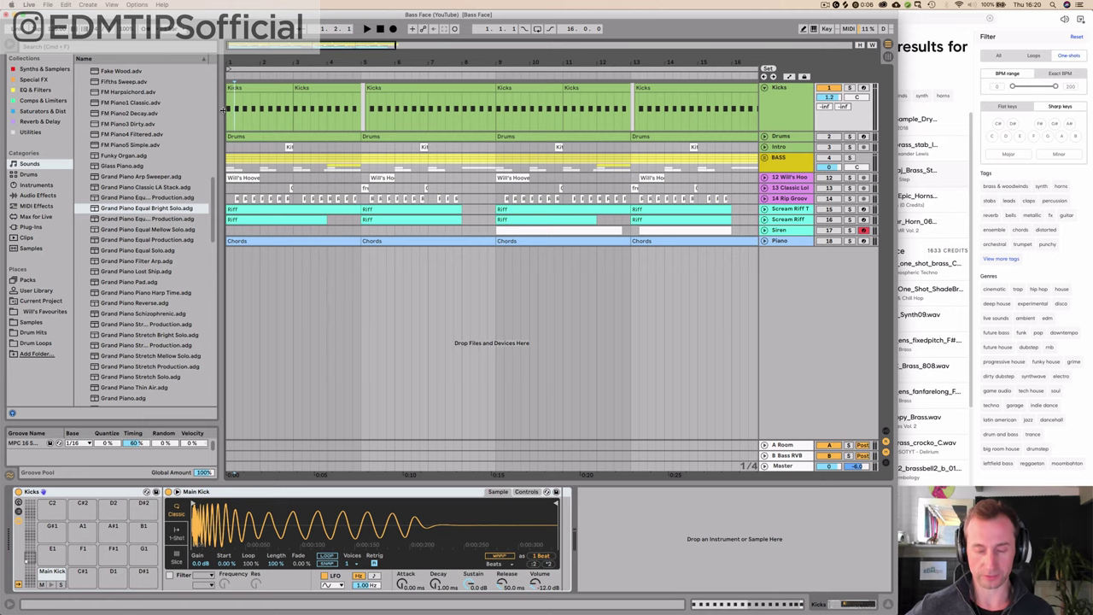
key("minus")
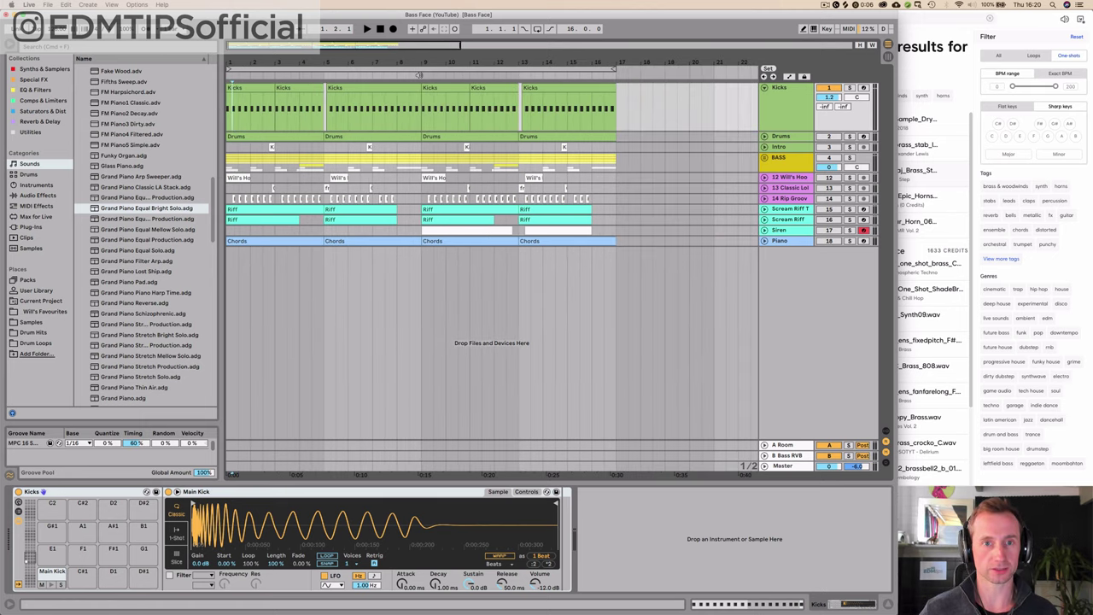
right_click(421, 67)
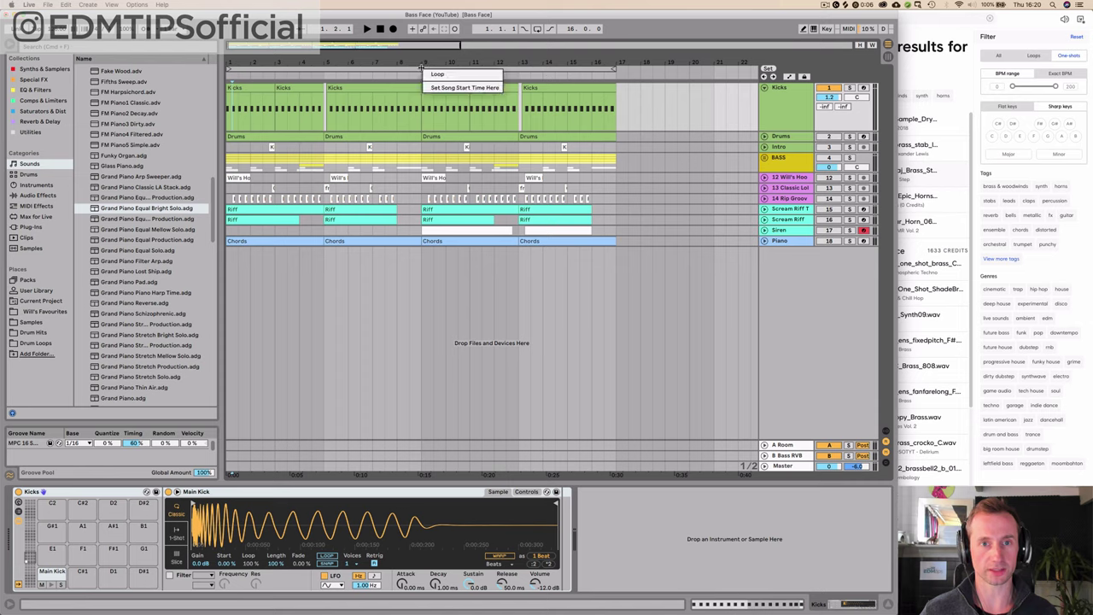
left_click(422, 77)
right_click(422, 78)
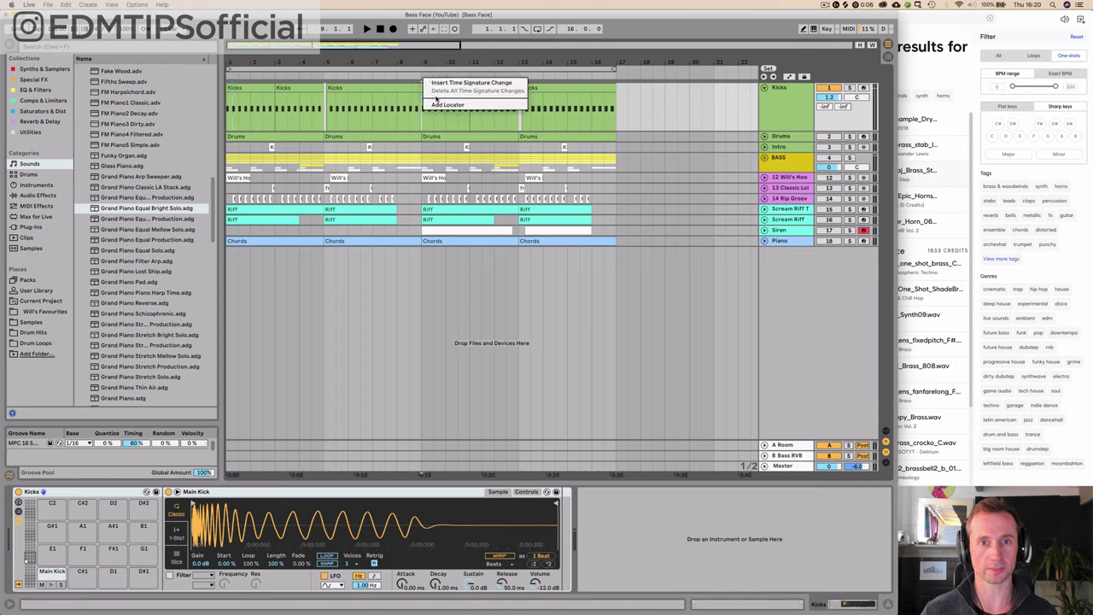
left_click(441, 105)
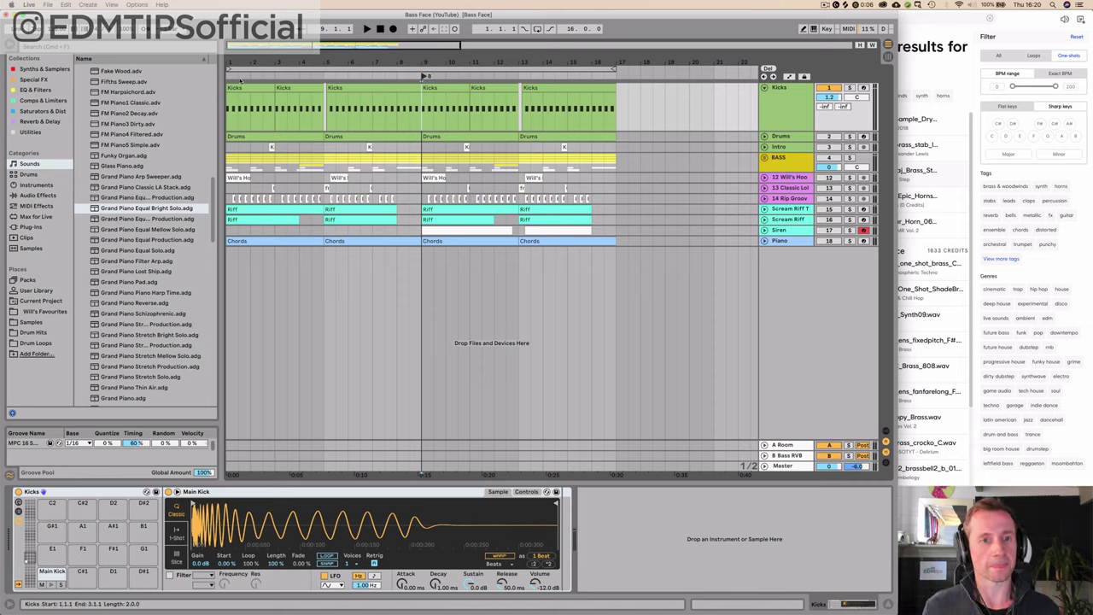
Open the notes of the first Kicks clip and play the clip from bar 1
left_click(229, 76)
key("space")
left_click(232, 100)
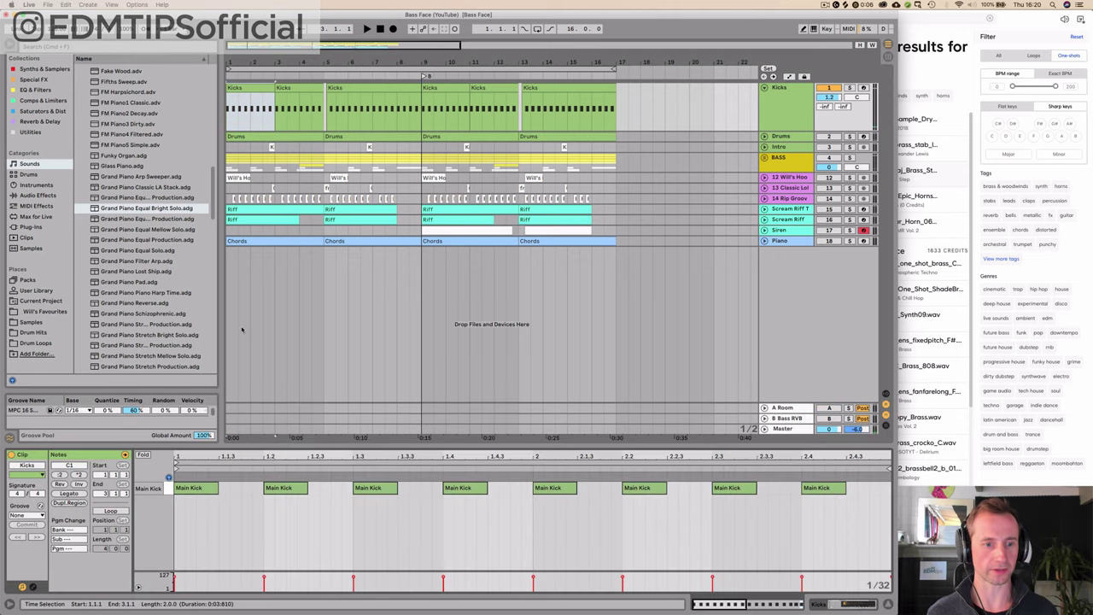
left_click_drag(198, 457, 210, 462)
key("space")
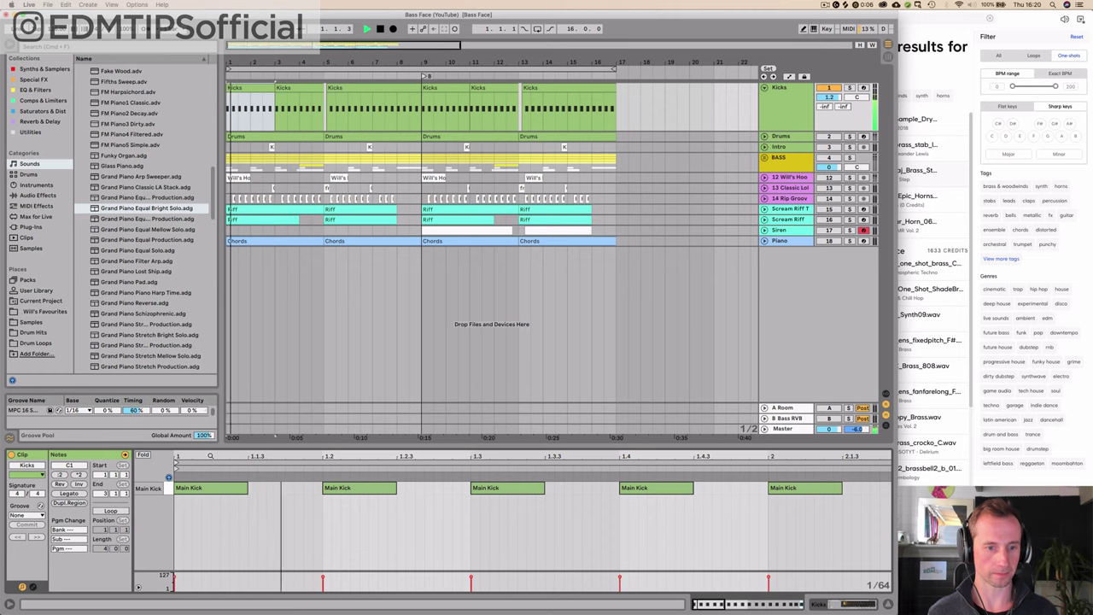
key("space")
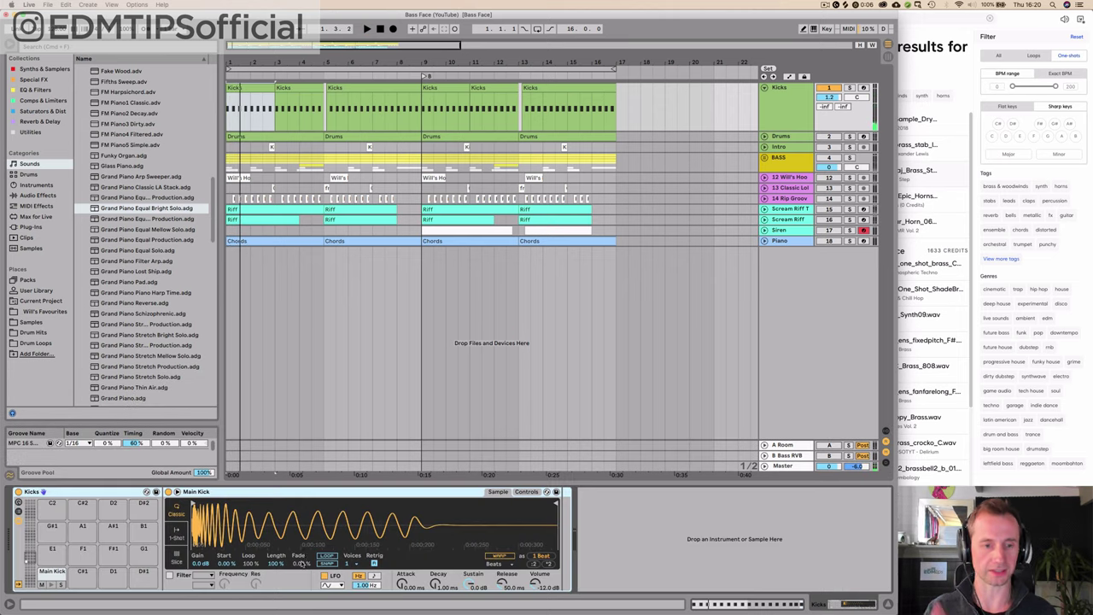
Examine the Main Kick sample settings and the length of the first kick note in the opening Kicks clip
key("shift+Tab")
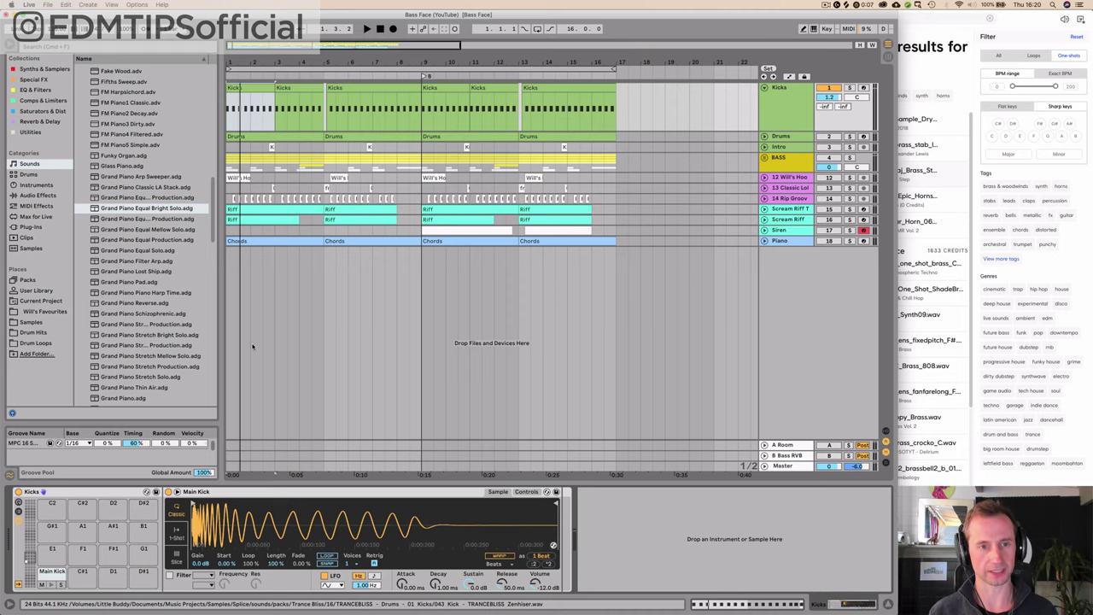
left_click(237, 89)
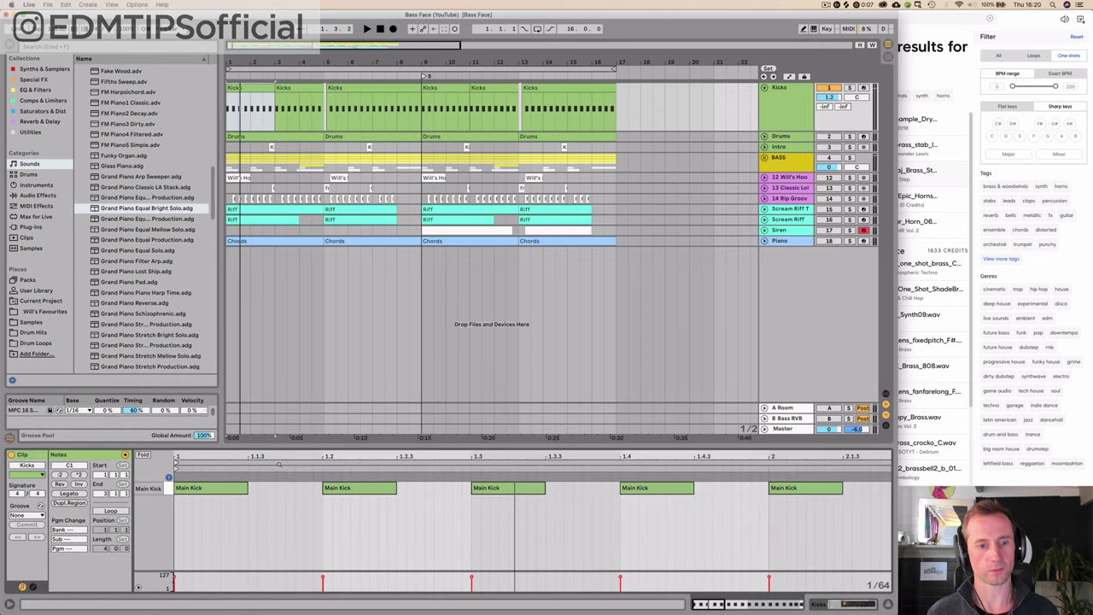
mouse_move(247, 488)
left_mouse_down()
mouse_move(236, 490)
mouse_move(247, 489)
left_mouse_up()
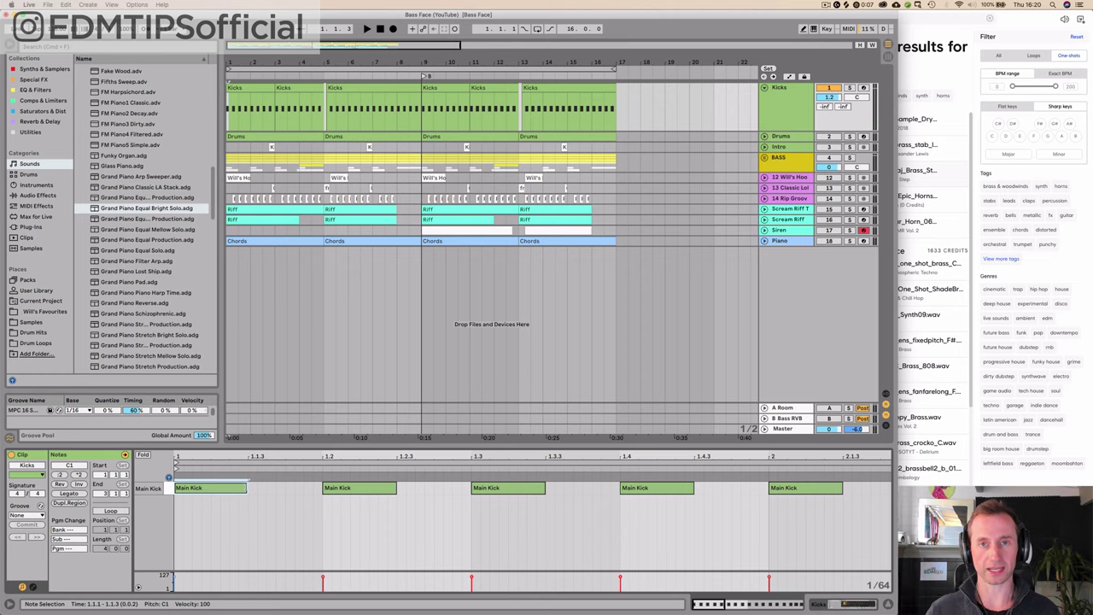
key("shift+Tab")
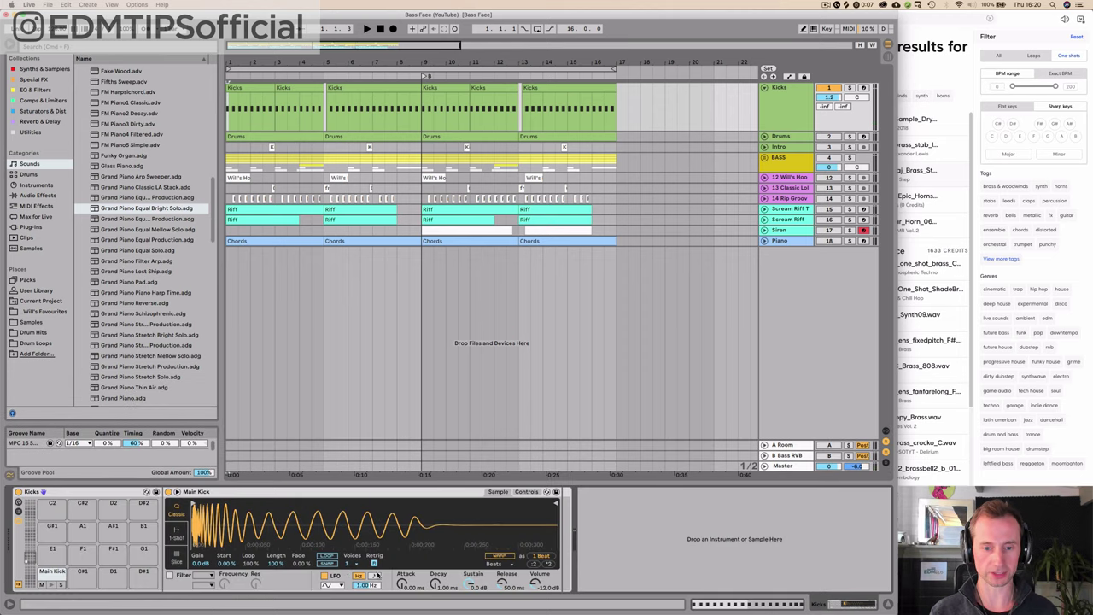
key("shift+Tab")
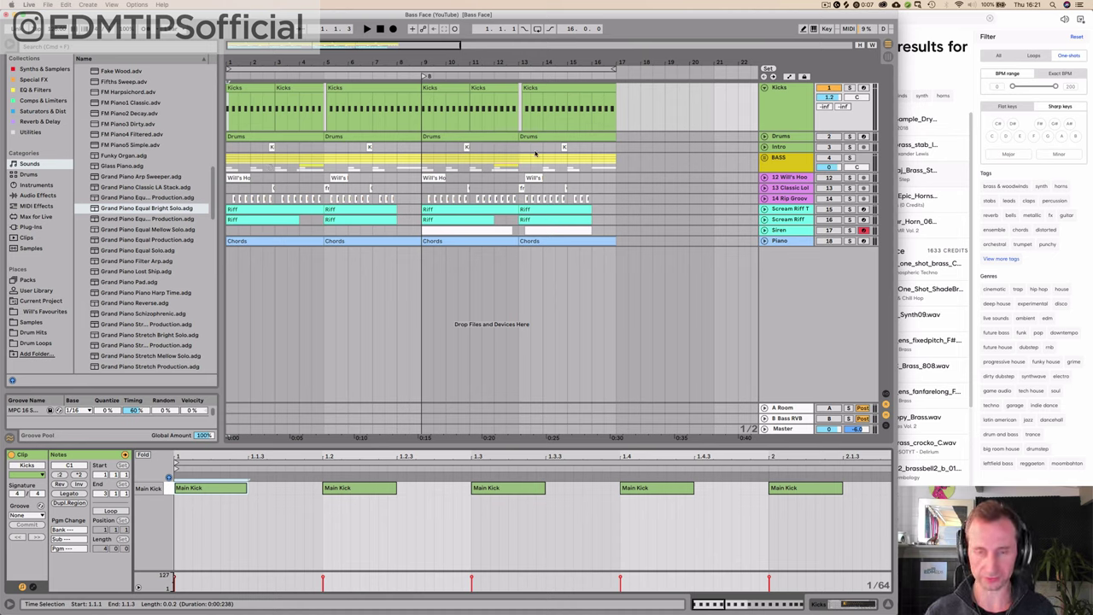
Unfold the Drums track and show the drum rack for its first clip
left_click(765, 137)
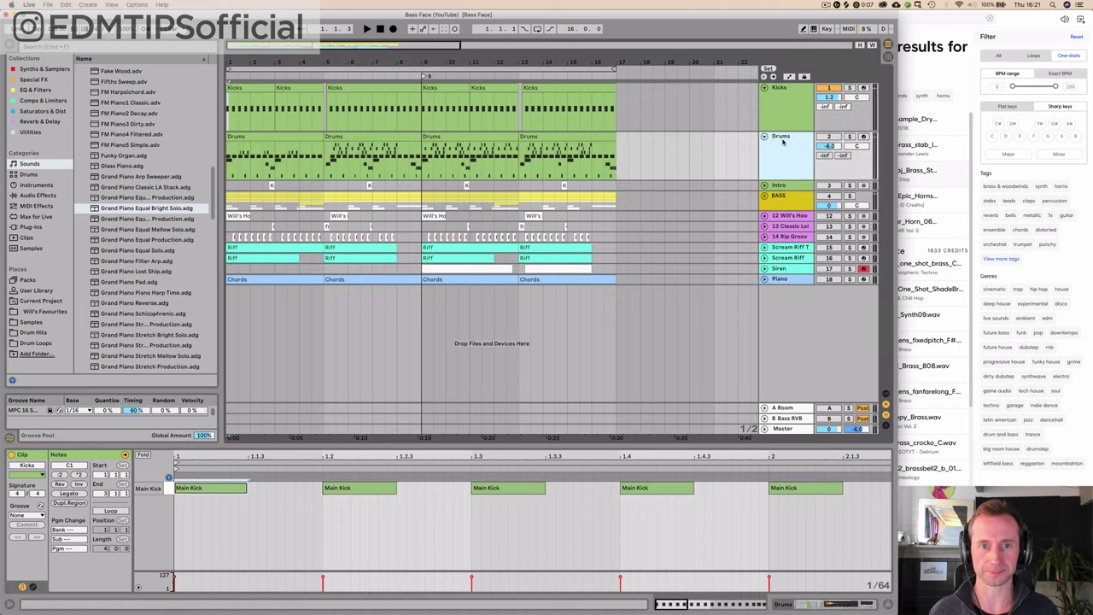
left_click(247, 137)
key("shift+Tab")
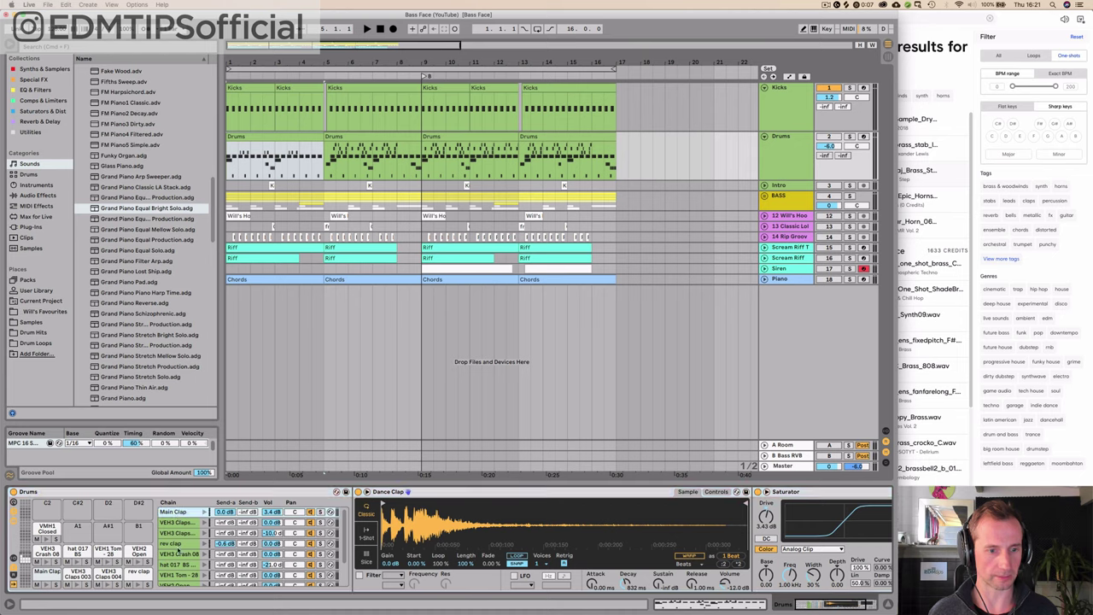
Mute every chain in the Drums rack except Main Clap, and select the Main Clap chain to show its devices
scroll(177, 556, "down", 3)
left_click(173, 569, "shift")
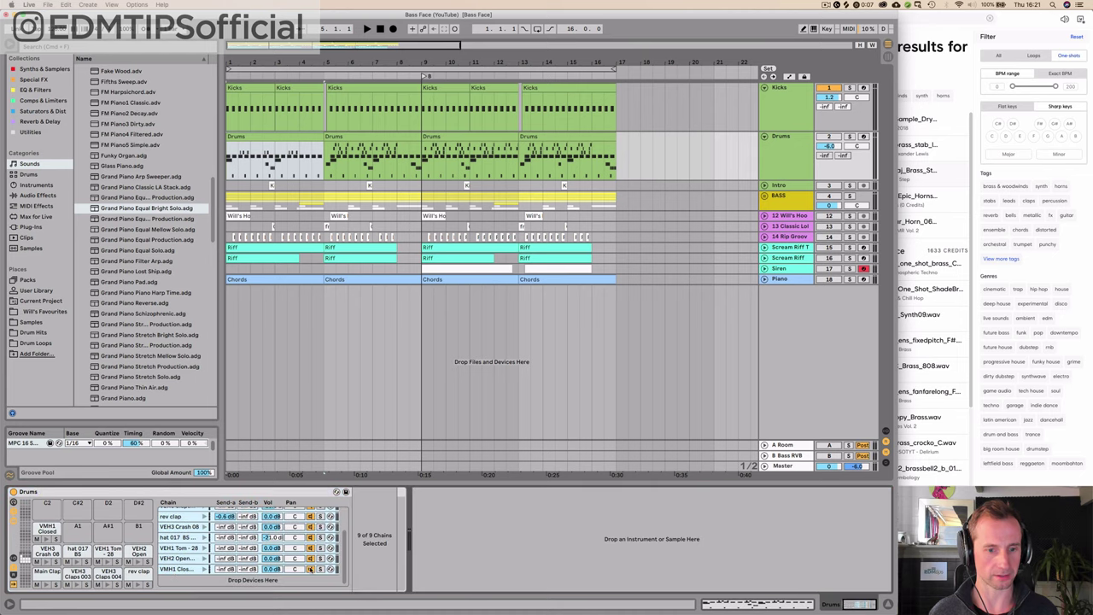
left_click(310, 569)
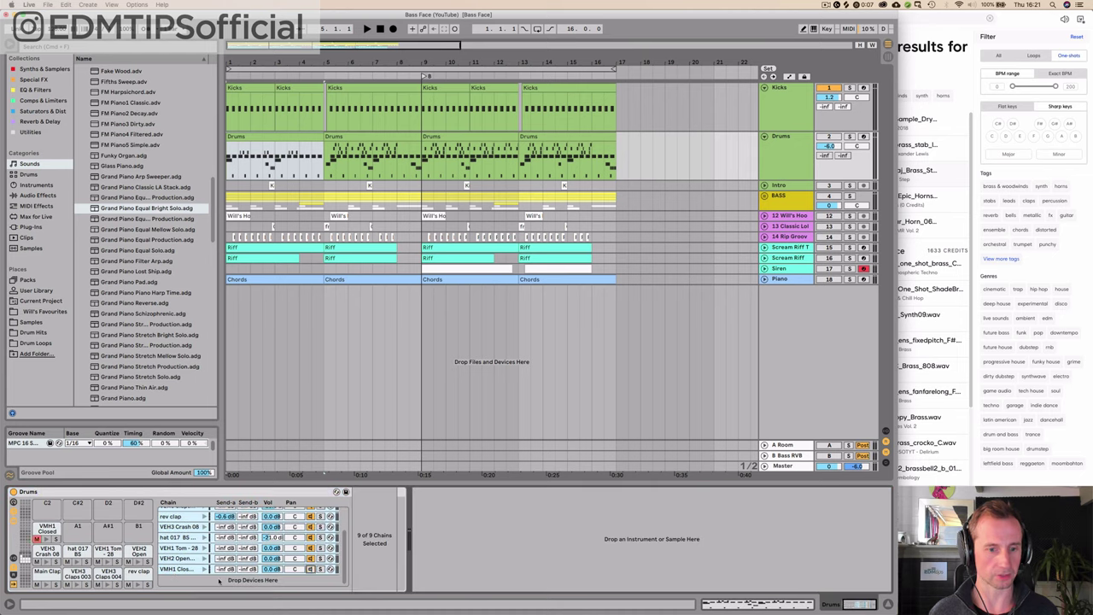
left_click(310, 559)
left_click(310, 547)
left_click(310, 548)
left_click(310, 548)
left_click(310, 538)
left_click(310, 527)
left_click(310, 516)
scroll(304, 528, "up", 3)
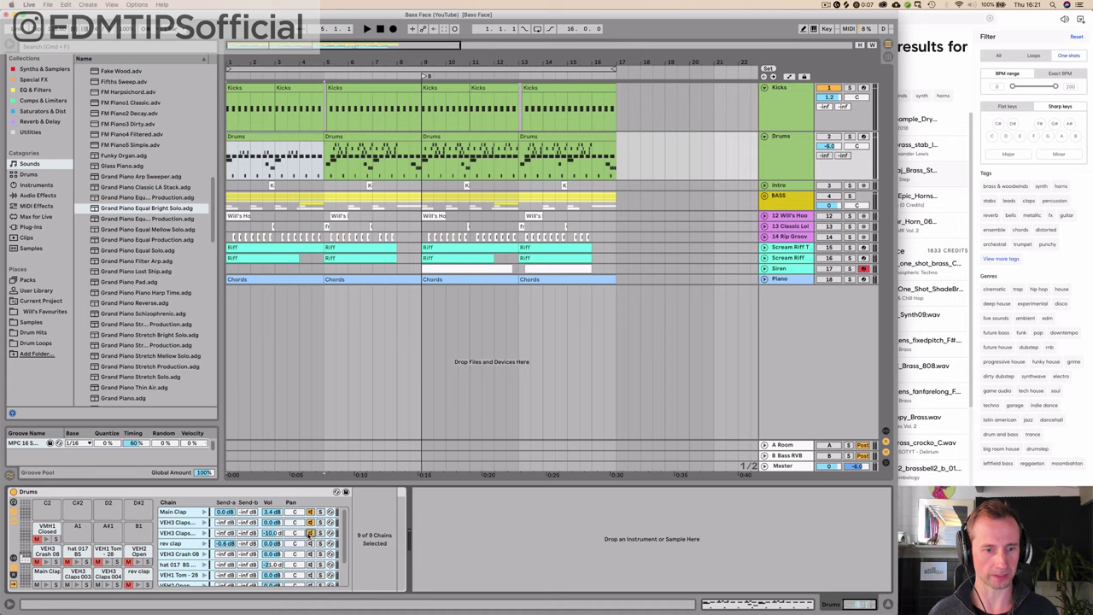
left_click(310, 532)
left_click(310, 522)
left_click(192, 511)
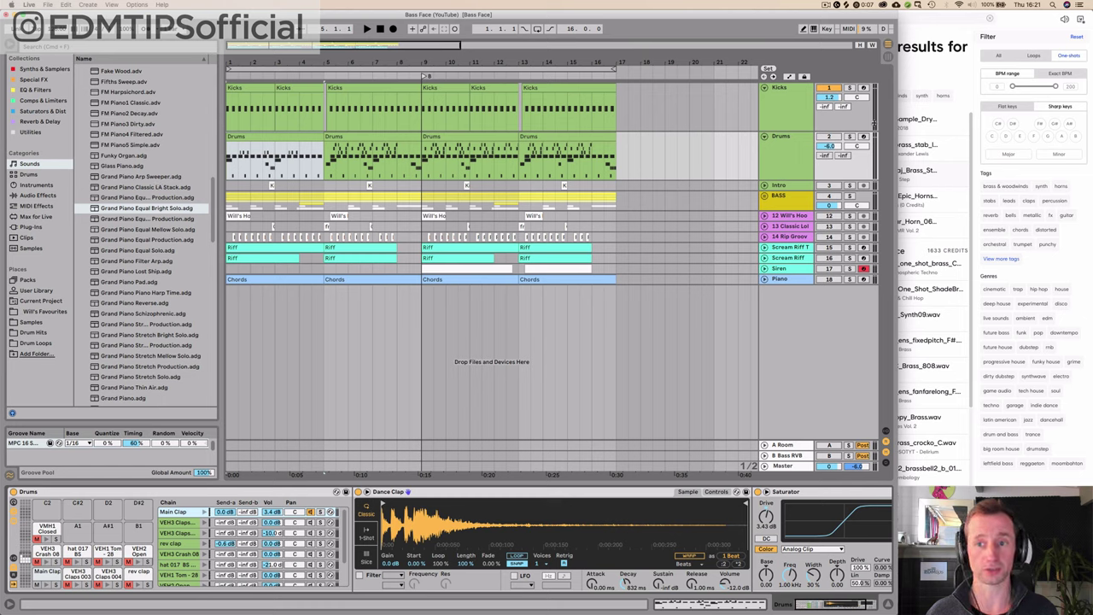
Solo the Drums track and play its first clip from bar 1 to hear the main clap alone
left_click(851, 137)
left_click(278, 150)
key("space")
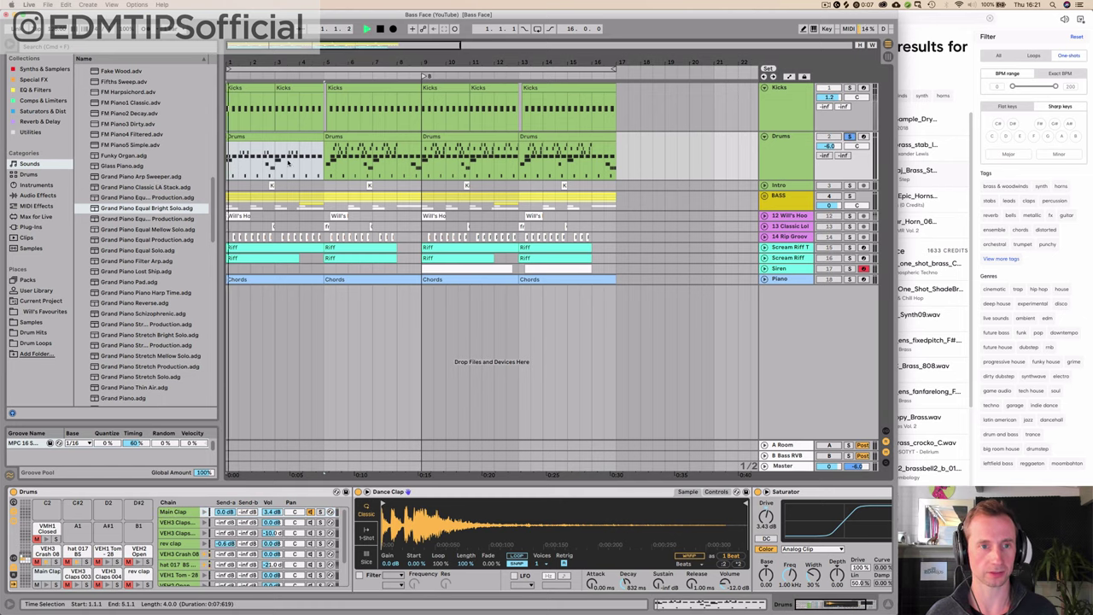
key("space")
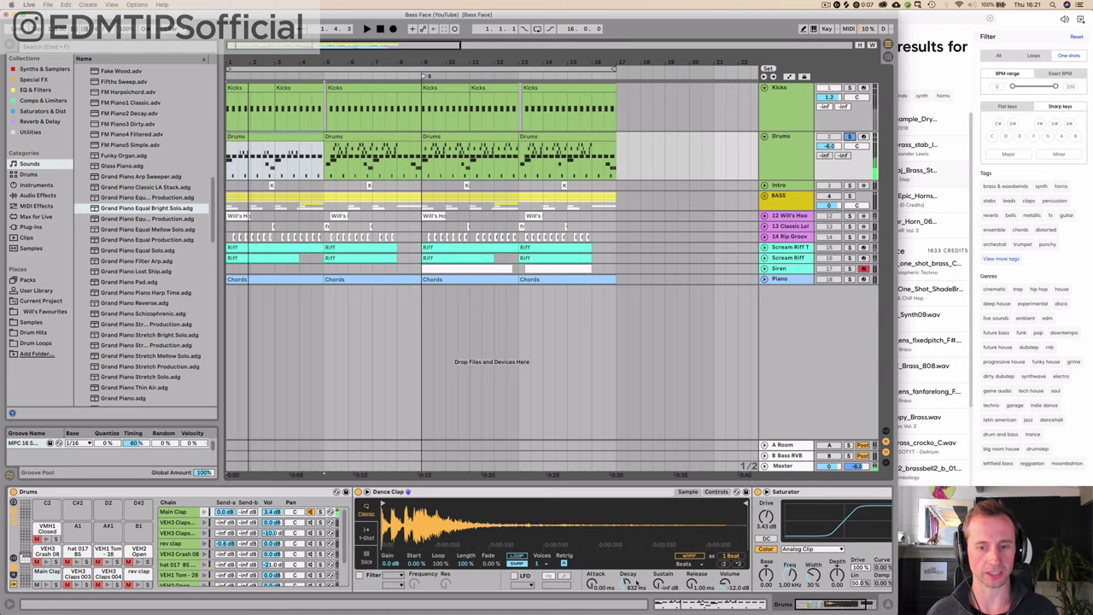
Try raising the Dance Clap sustain to 0.0 dB and audition the clap
left_click_drag(662, 586, 662, 564)
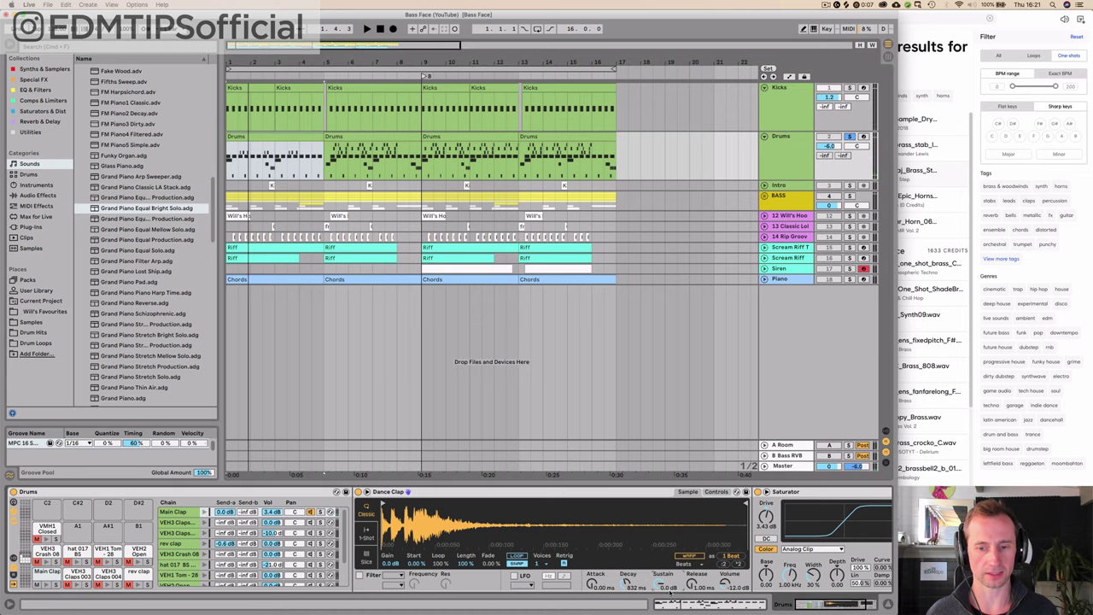
key("space")
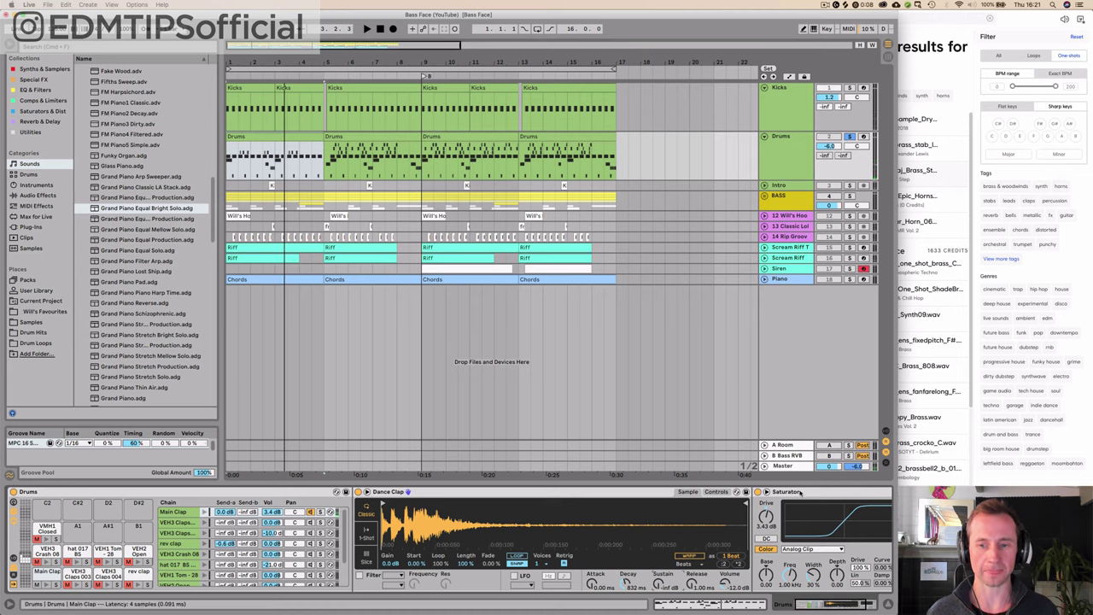
Compare the main clap with its Saturator bypassed and enabled while playing the first drum clip
scroll(803, 495, "right", 3)
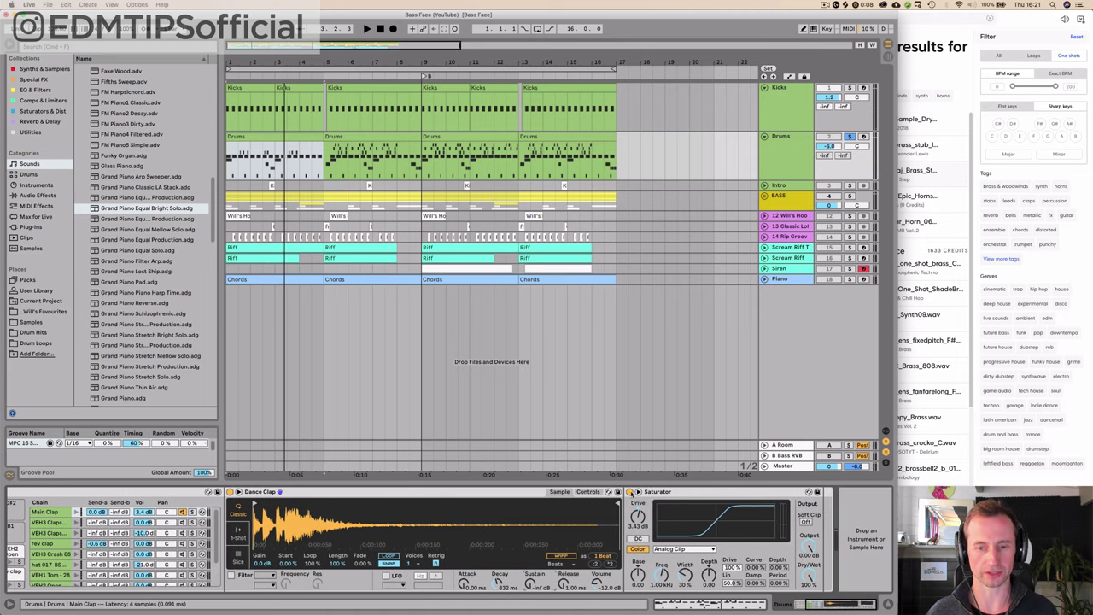
left_click(630, 492)
key("space")
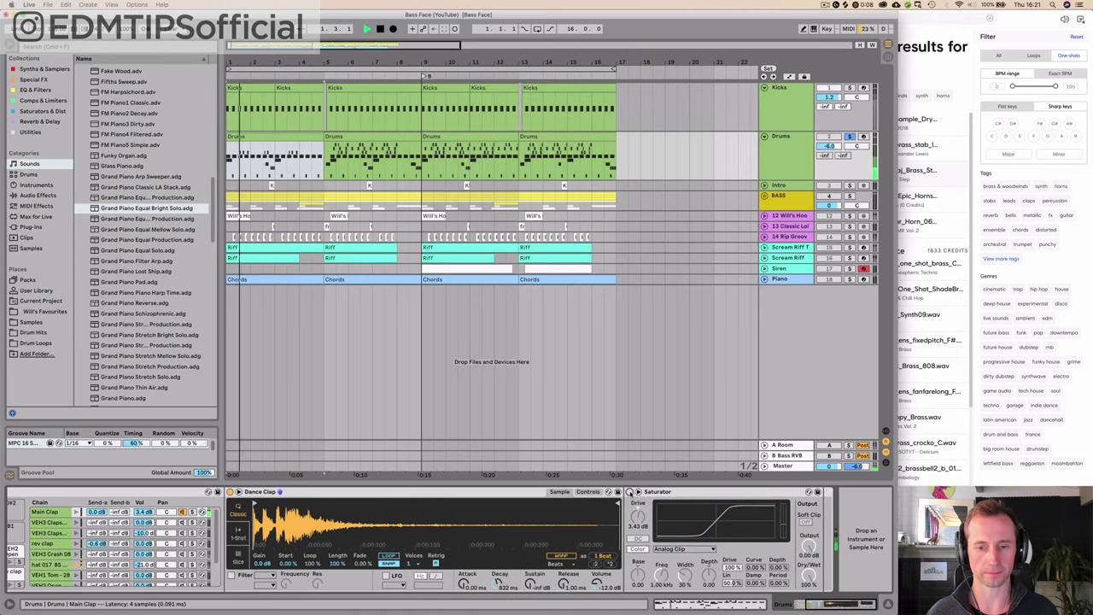
left_click(630, 492)
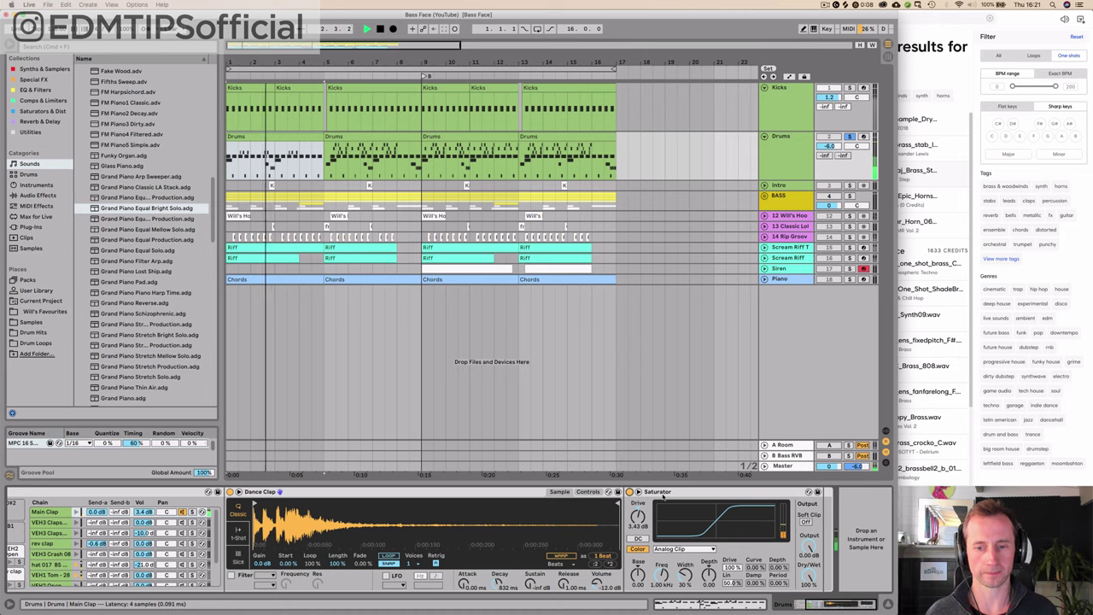
key("space")
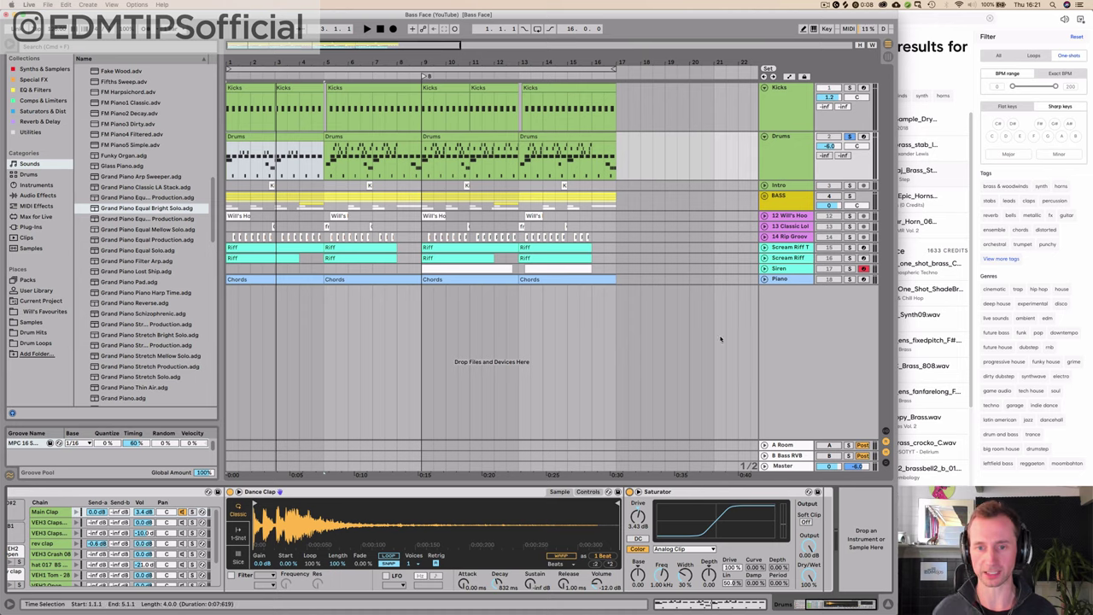
Add the Kicks track to the soloed Drums track and play them together from bar 1
left_click(851, 88, "super")
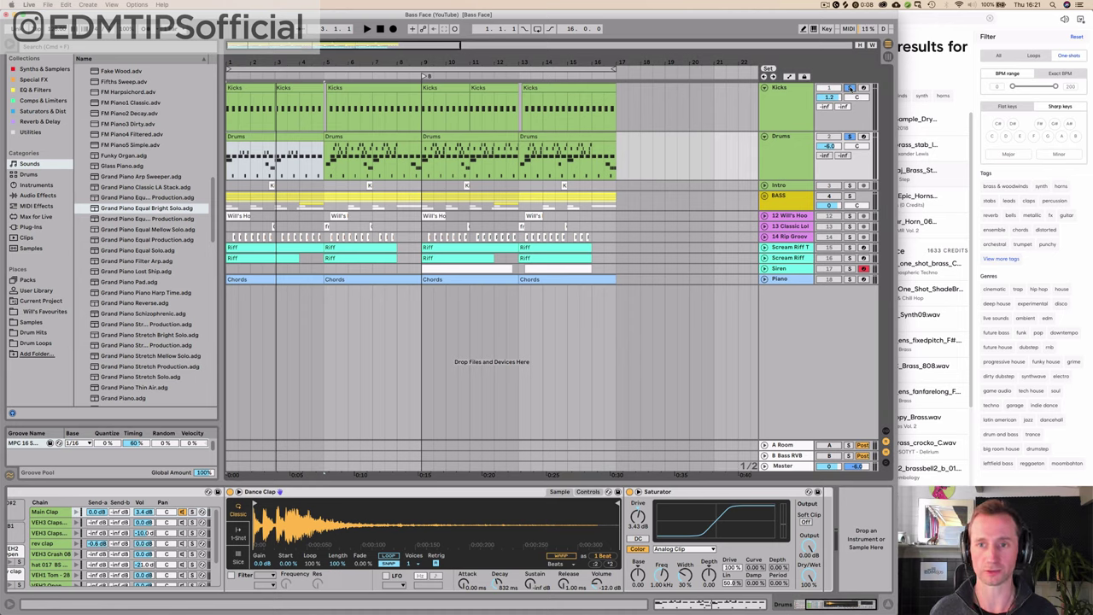
key("space")
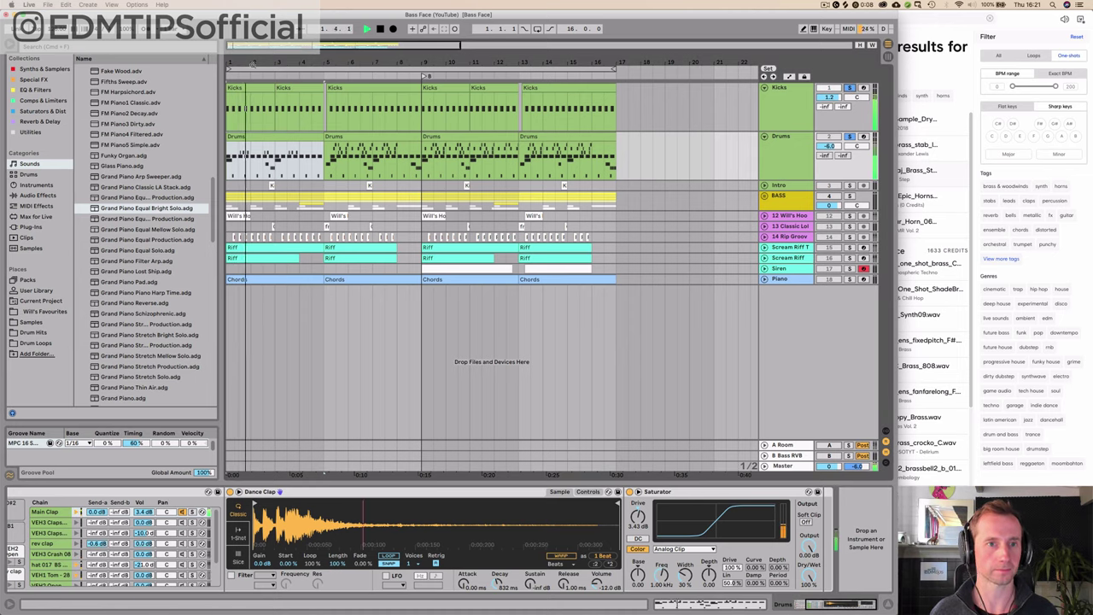
key("space")
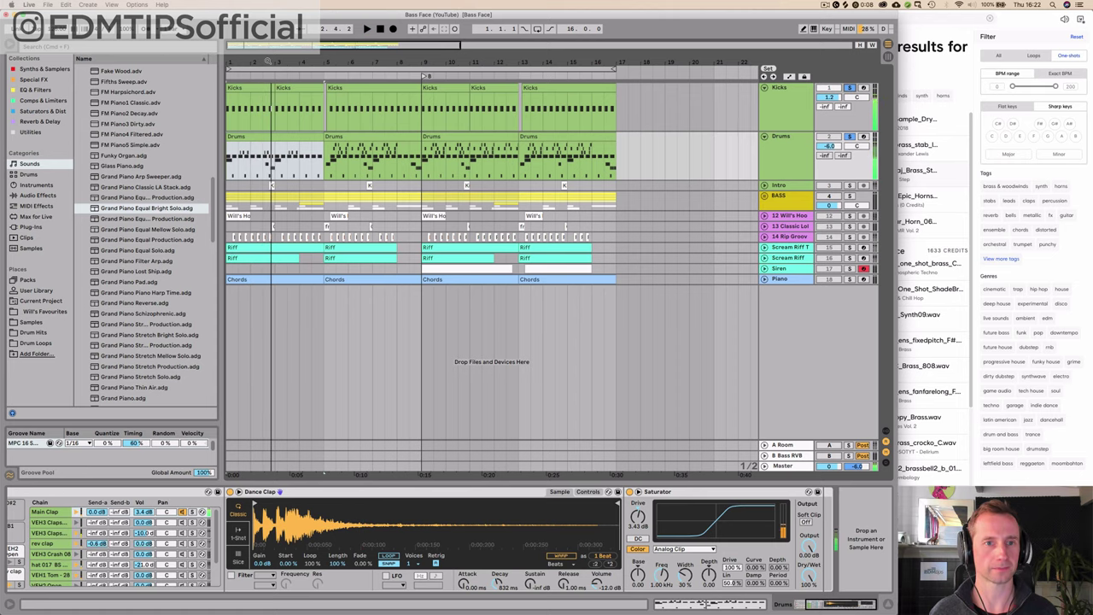
key("plus")
key("space")
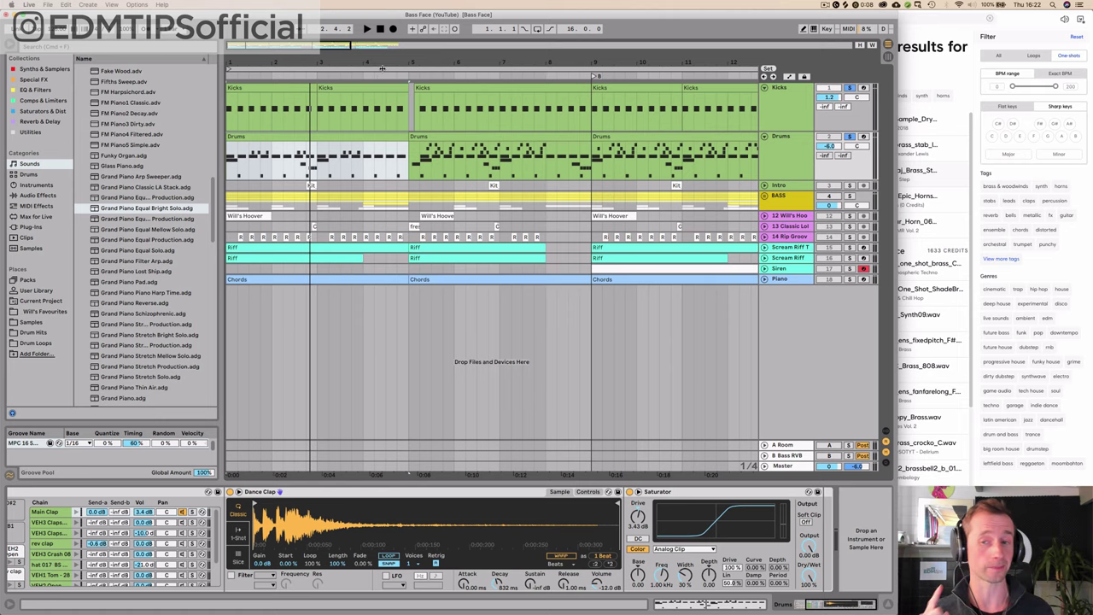
Unfold the BASS group and reset the panning of its first two Bass tracks to centre
left_click(764, 195)
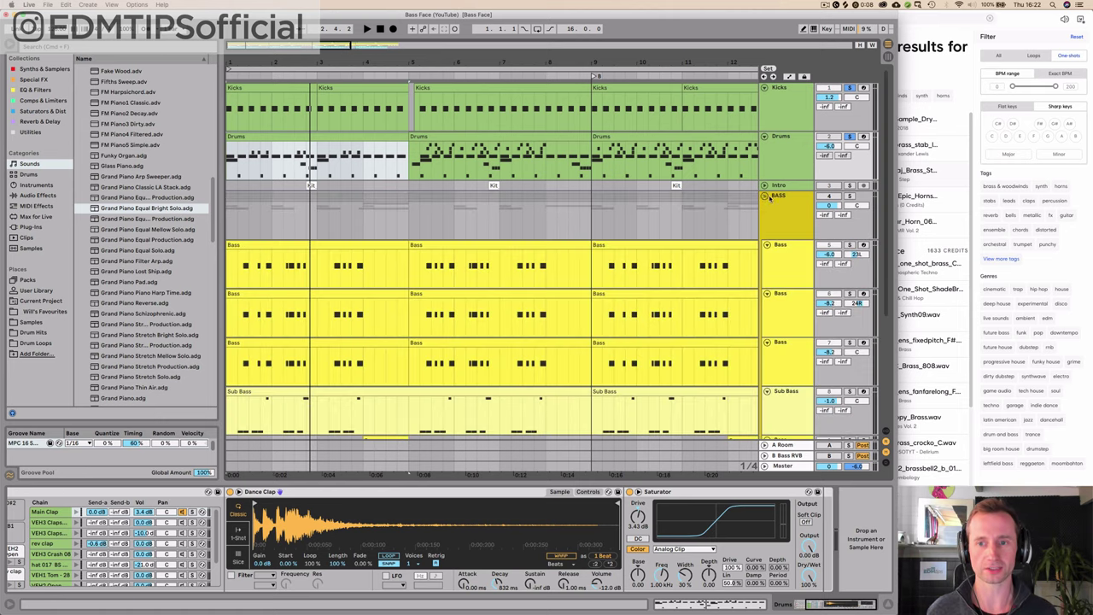
scroll(794, 211, "down", 1)
scroll(793, 211, "down", 1)
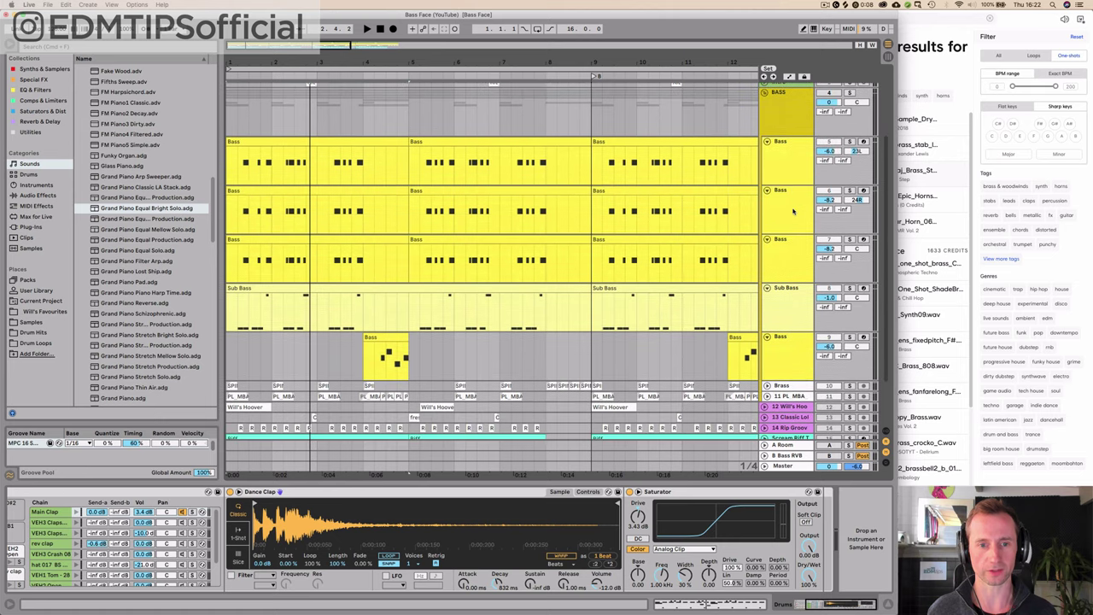
scroll(794, 211, "up", 1)
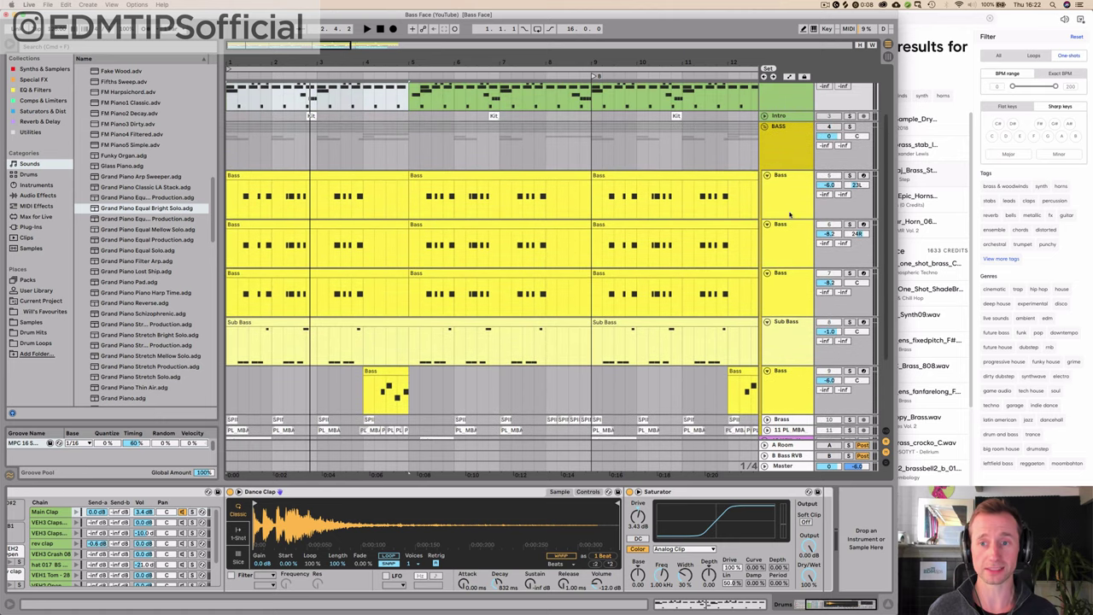
double_click(857, 184)
double_click(857, 233)
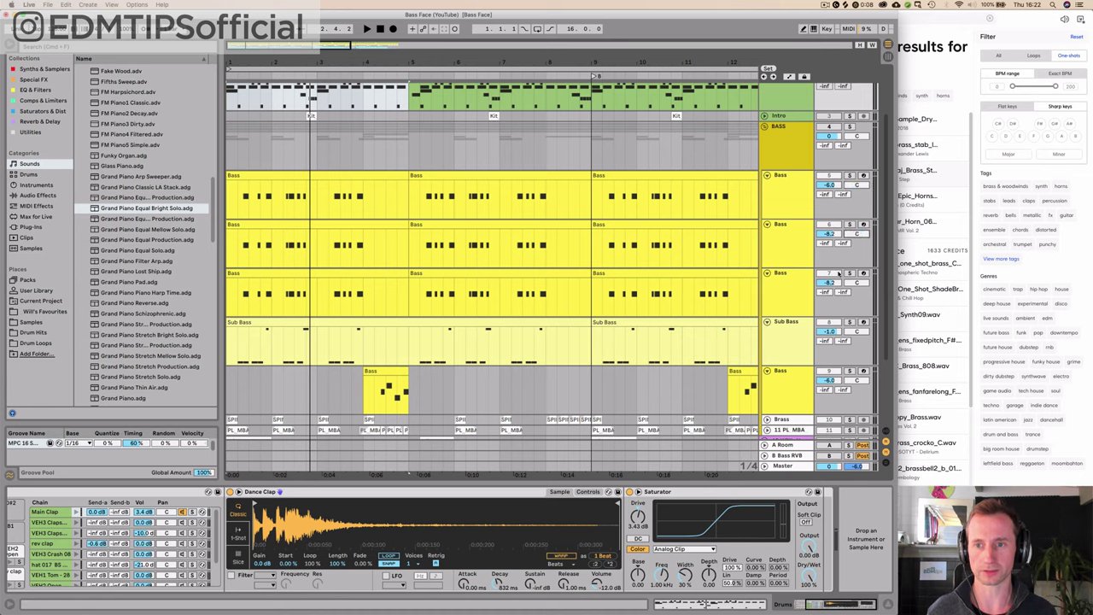
Solo the BASS group and mute its second and third Bass tracks, the Sub Bass and the last Bass track
left_click(850, 127)
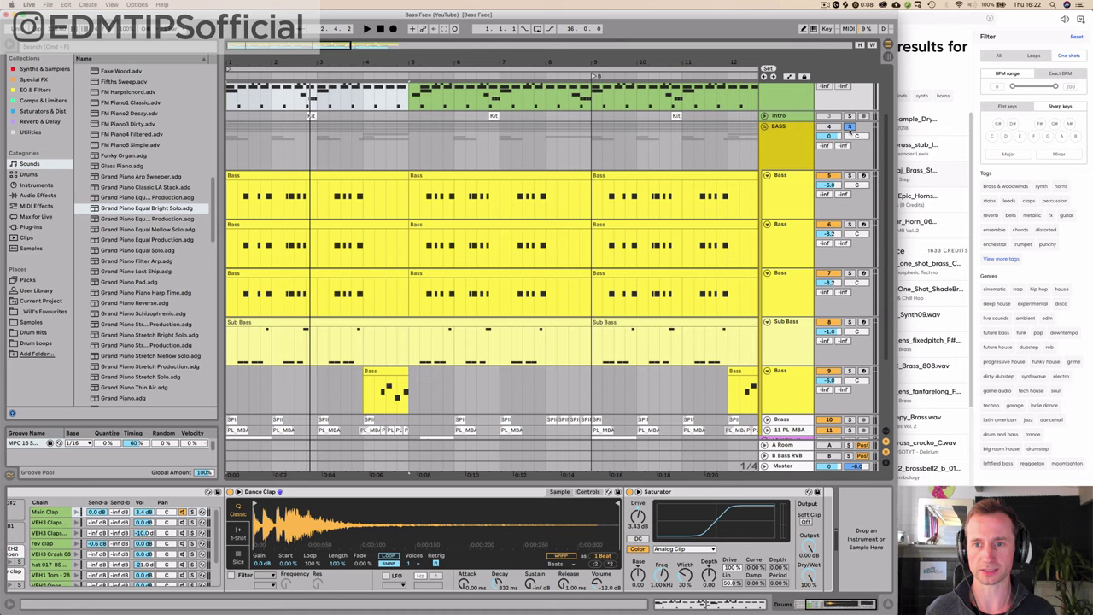
left_click(826, 224)
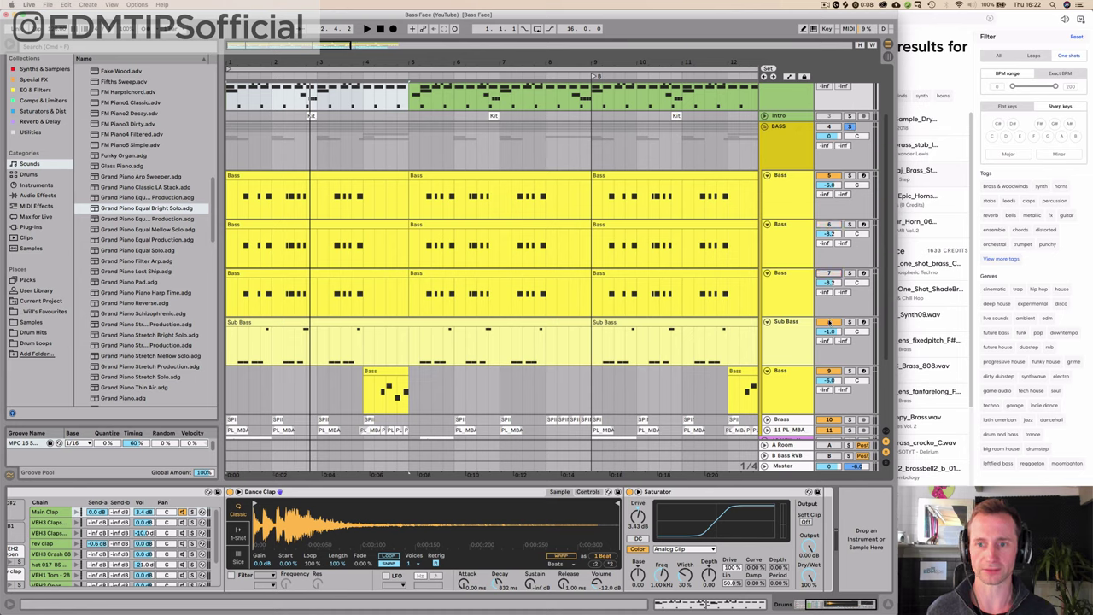
left_click(828, 322)
left_click(825, 370)
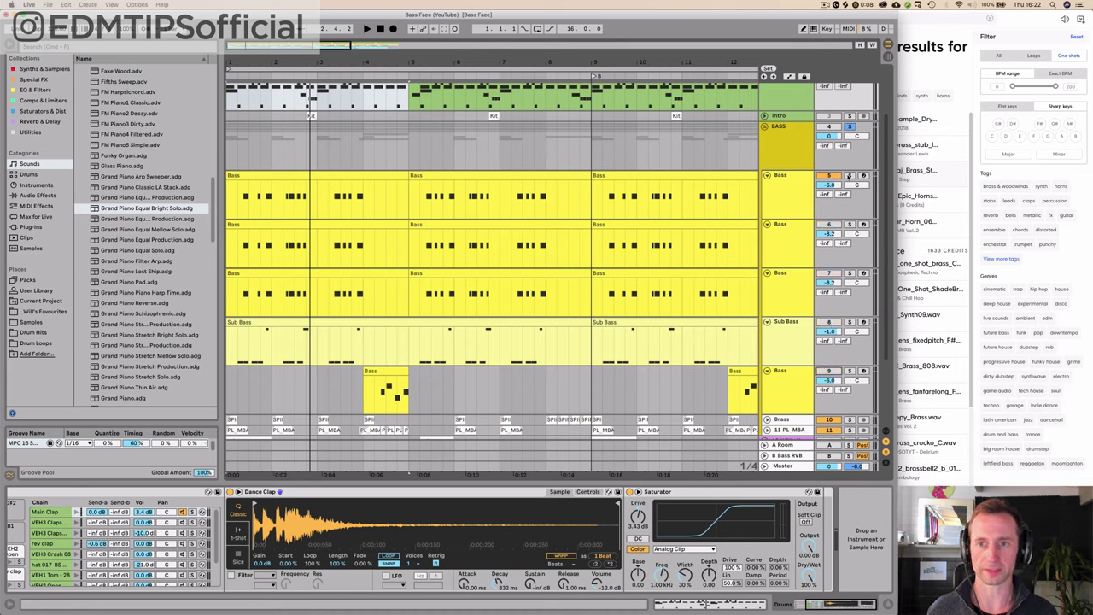
Solo the first Bass track inside the BASS group and play it from bar 1
left_click(850, 176)
key("space")
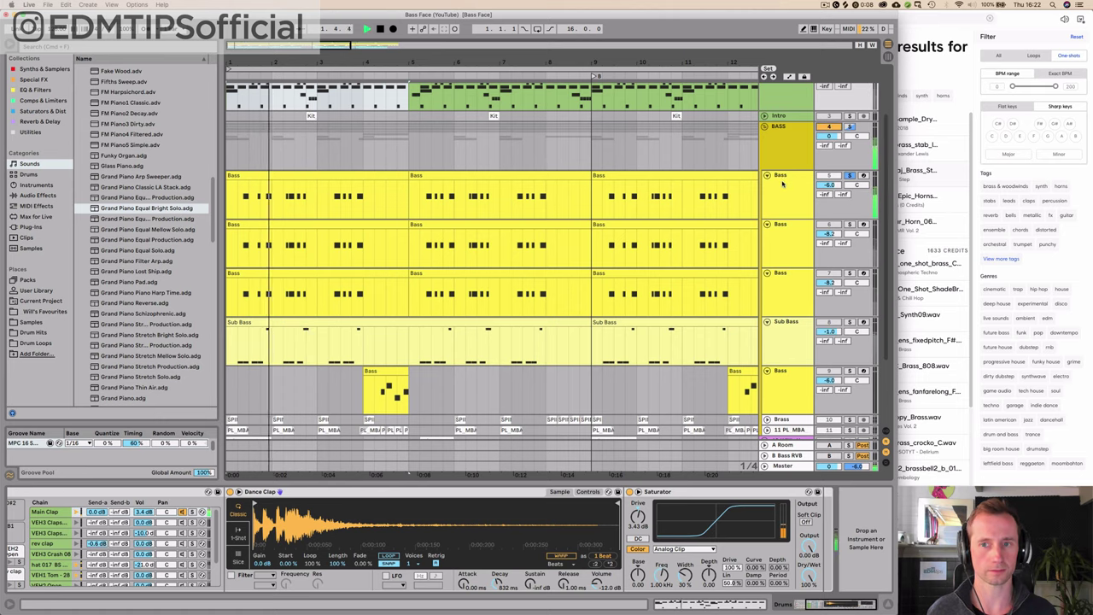
scroll(785, 188, "up", 1)
key("space")
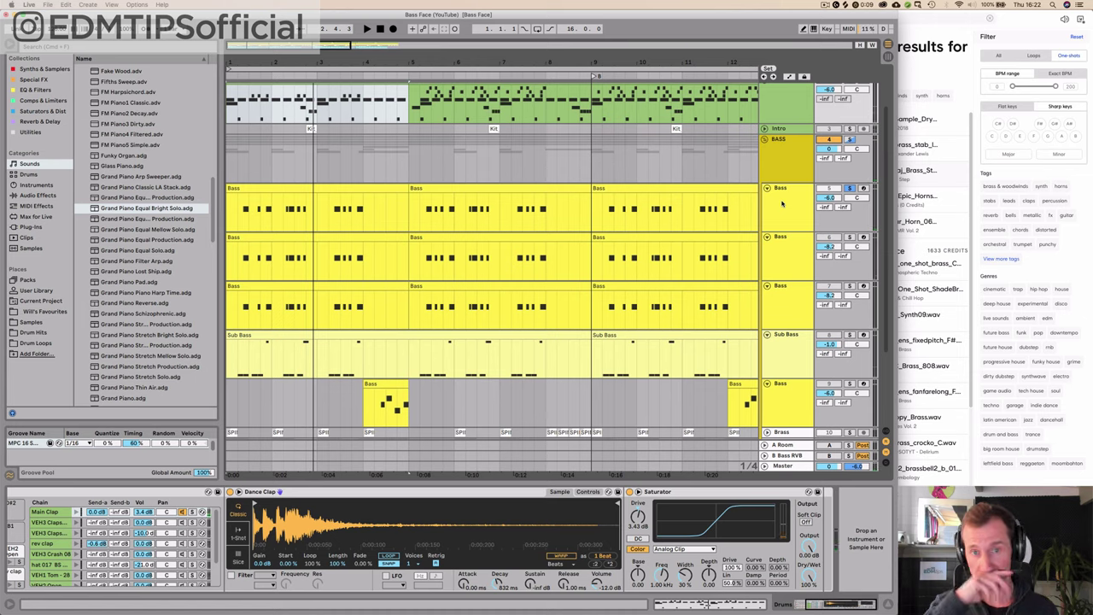
Show the first Bass track's sampler and EQ Eight and audition its sound again
left_click(781, 203)
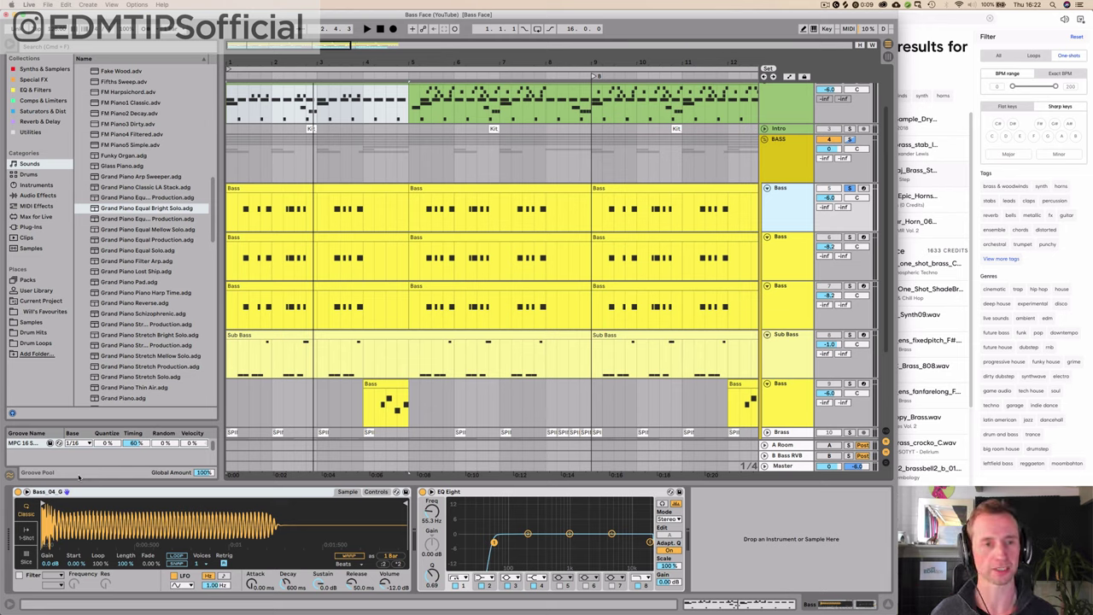
key("space")
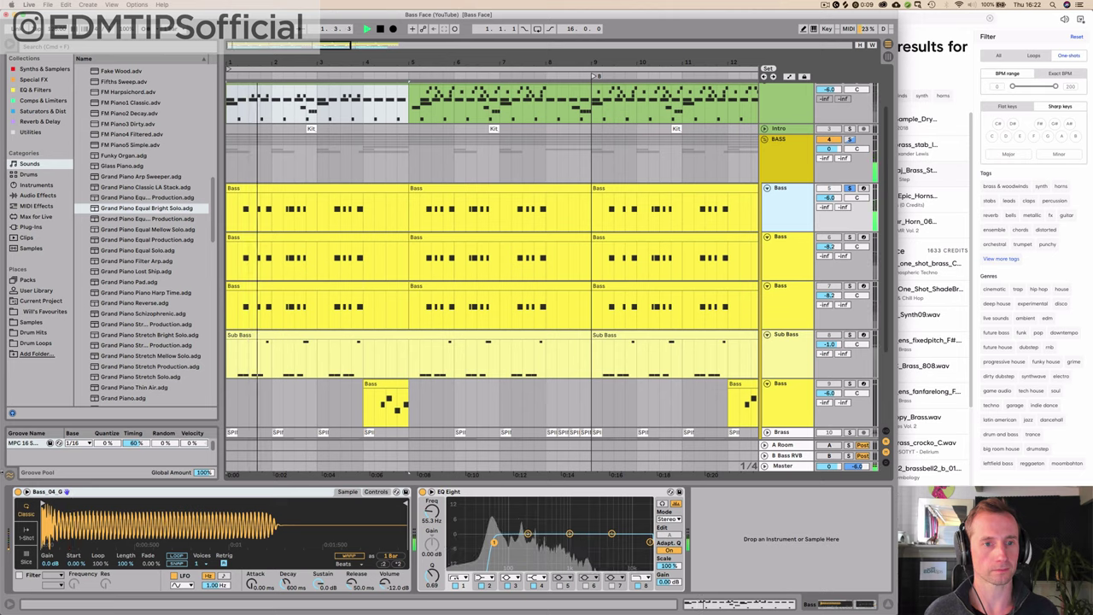
key("space")
Arm the first Bass track for live playing and solo the Kicks and Drums tracks along with it
scroll(513, 214, "up", 3)
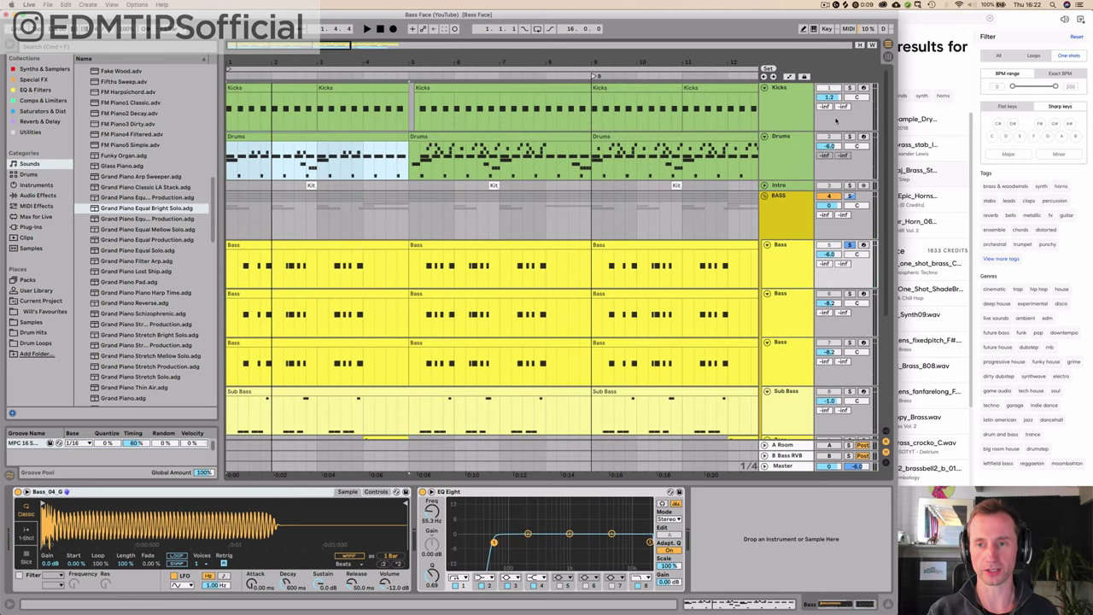
left_click(864, 245)
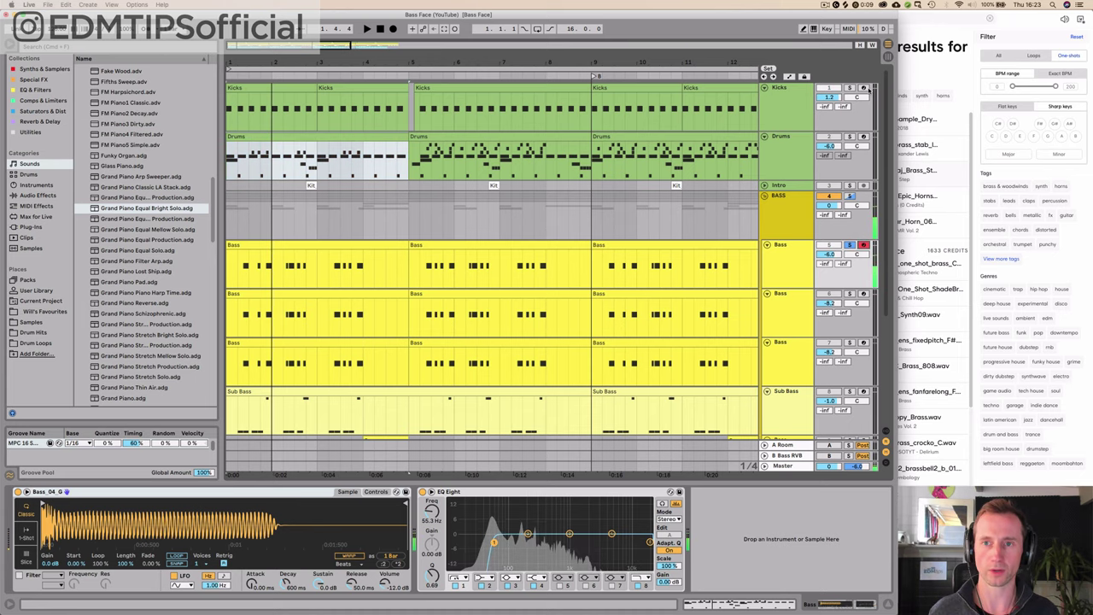
left_click(850, 88, "super")
left_click(850, 136, "super")
Deactivate the first two clips on the first Bass track
left_click(370, 245)
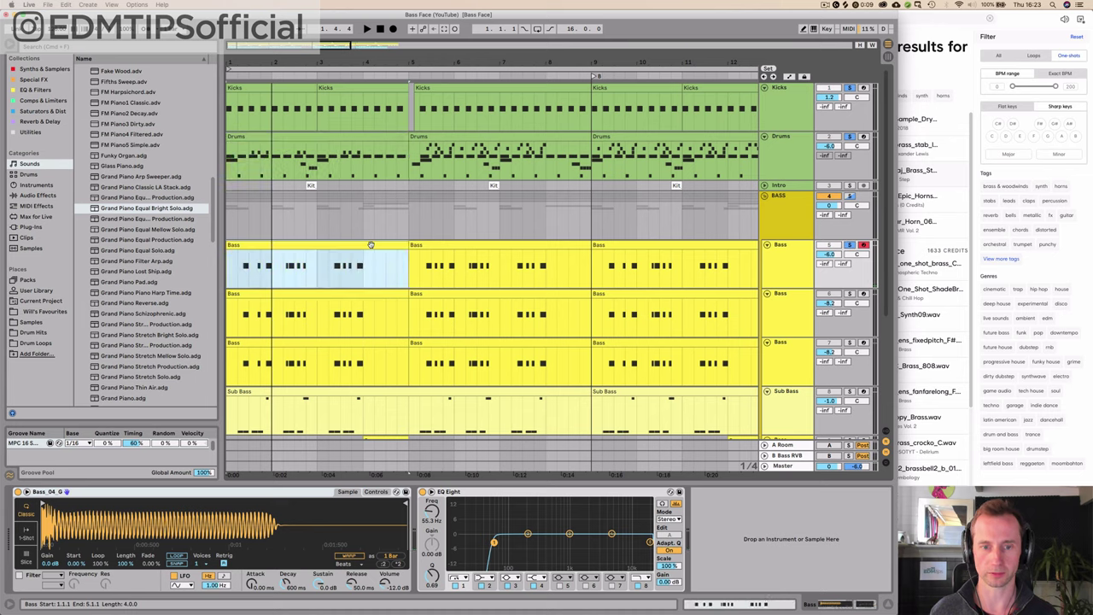
key("0")
left_click(417, 245)
key("0")
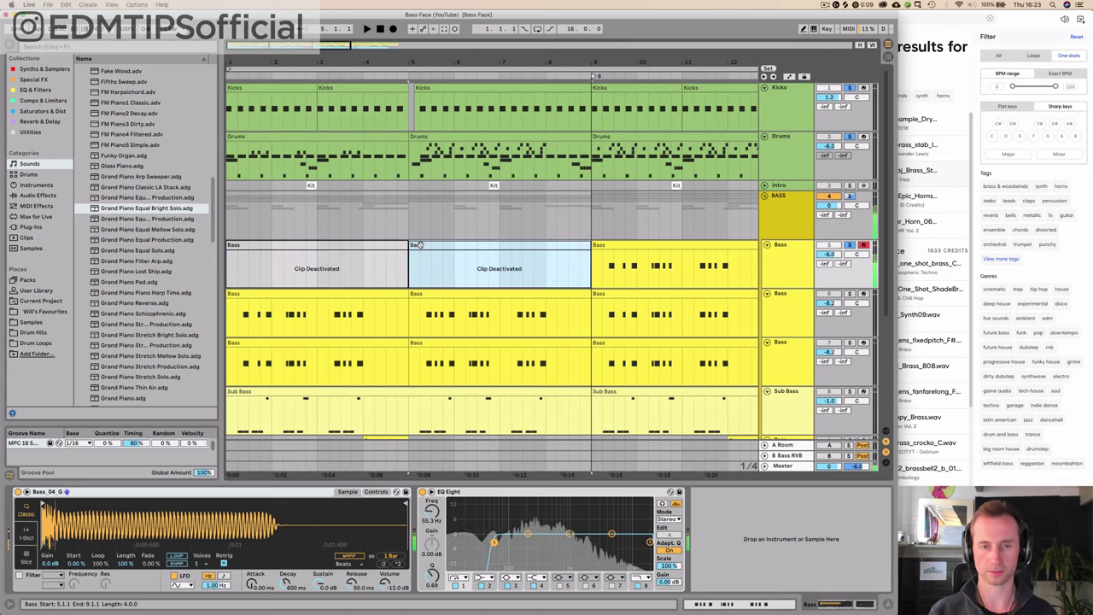
Return to the start and play kicks and drums from bar 1 with the armed bass over the deactivated clips
key("space")
key("space")
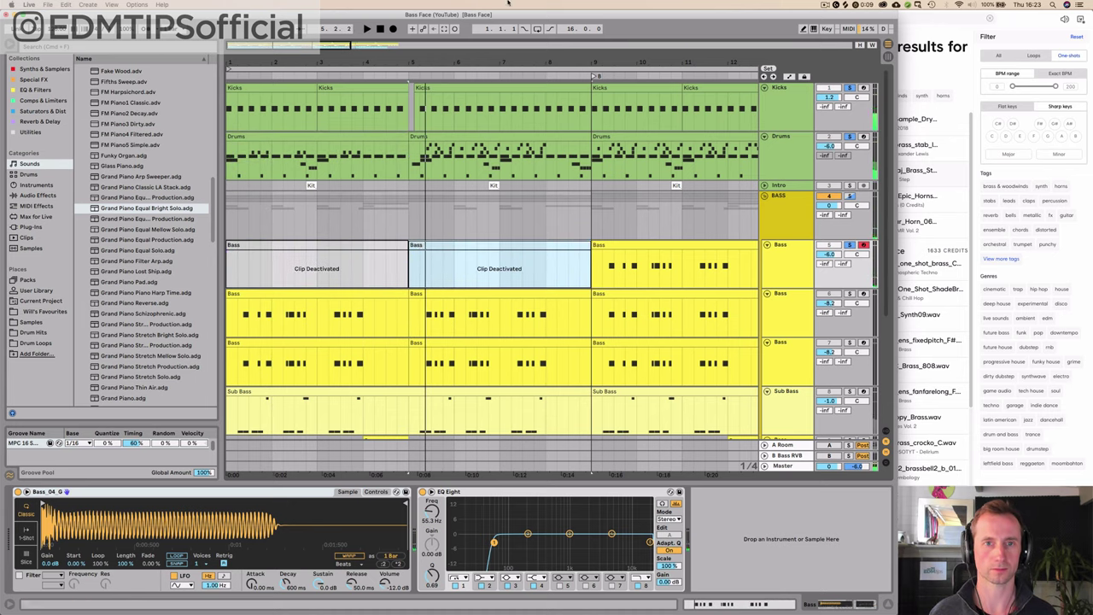
left_click(381, 29)
key("space")
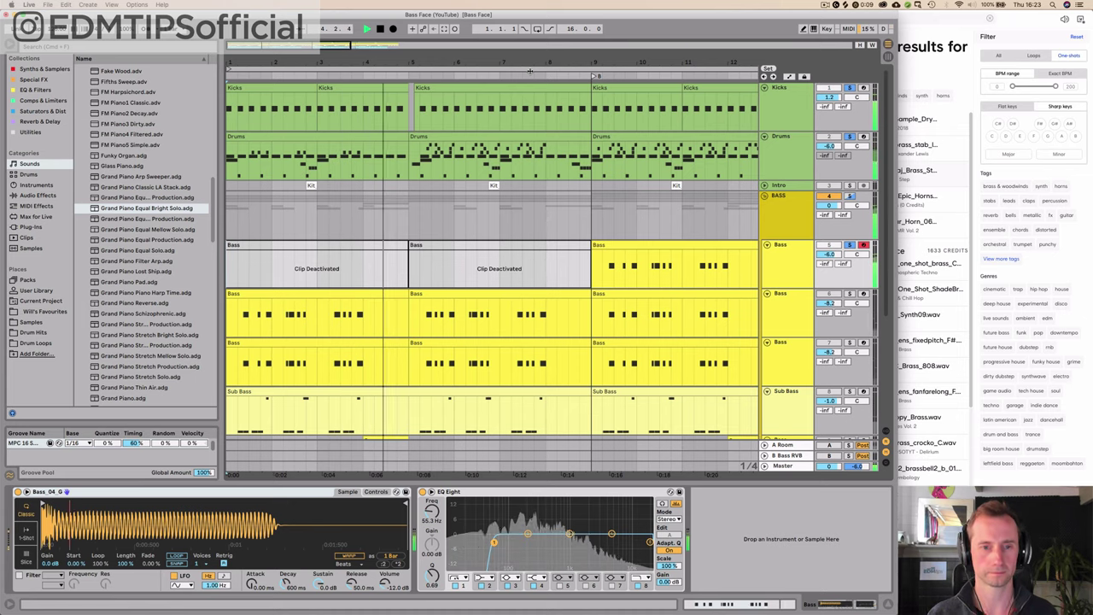
key("space")
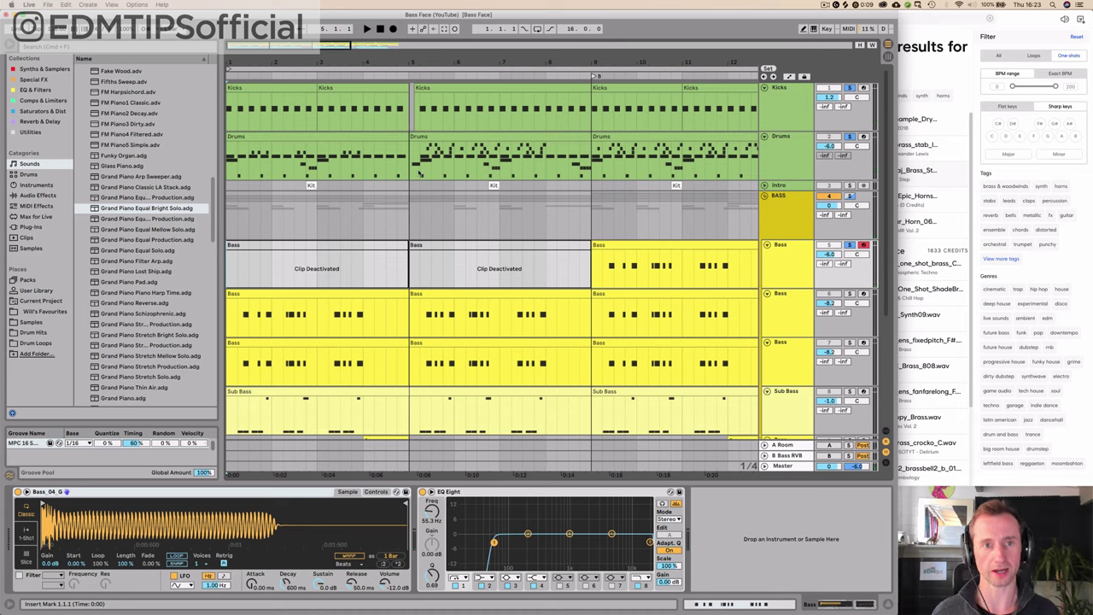
Loop bars 1 to 5, reactivate the first clip on the first Bass track, and play the loop
left_click_drag(399, 271, 226, 263)
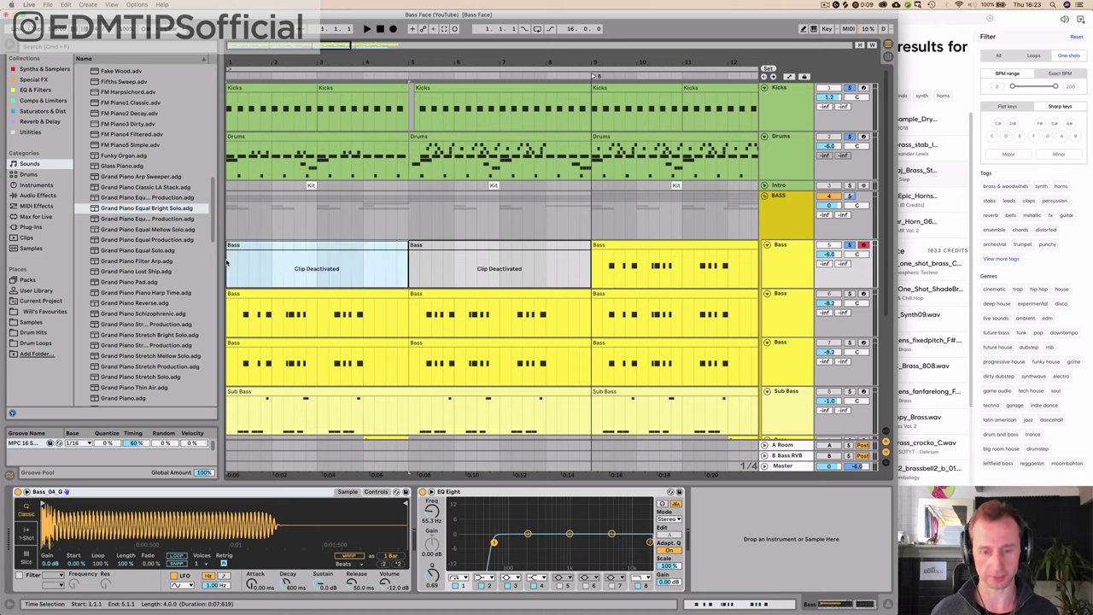
key("super+l")
key("0")
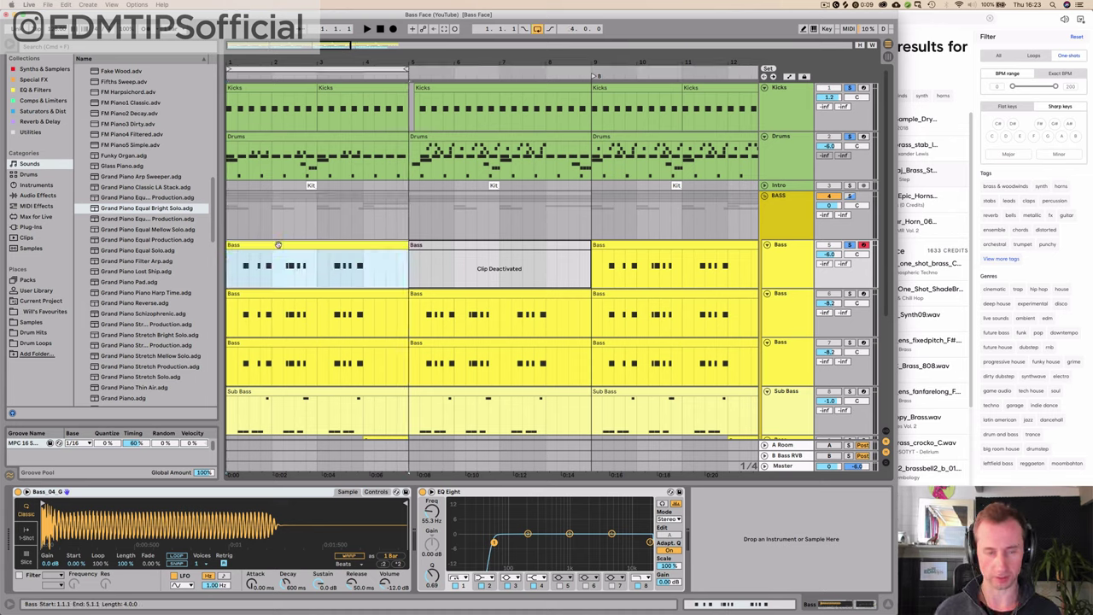
key("space")
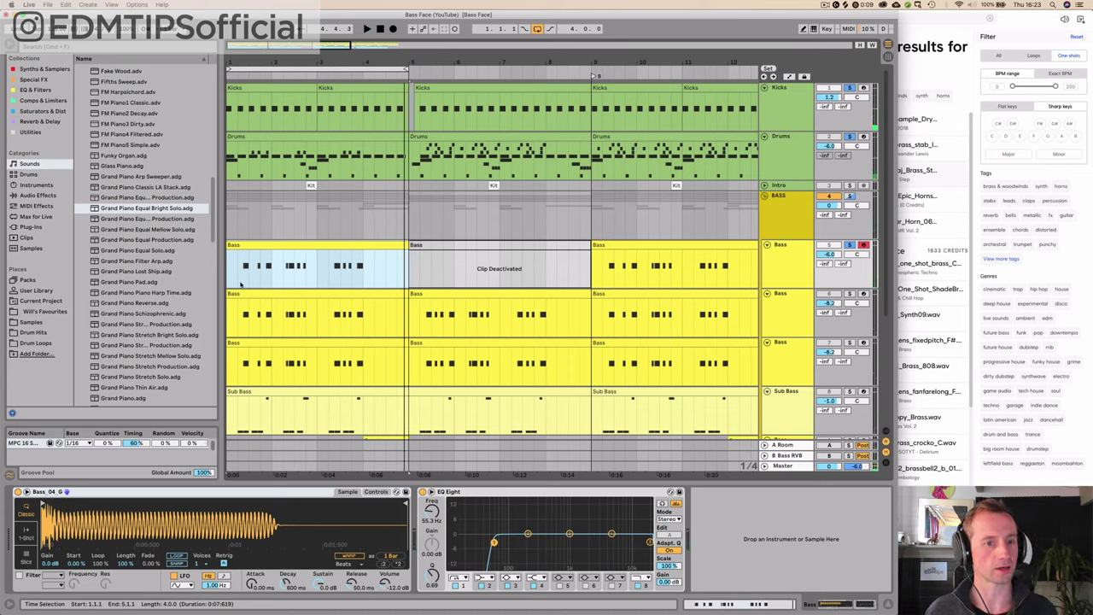
Show the second Bass track's devices and select its first clip
left_click(249, 303)
left_click(1027, 20)
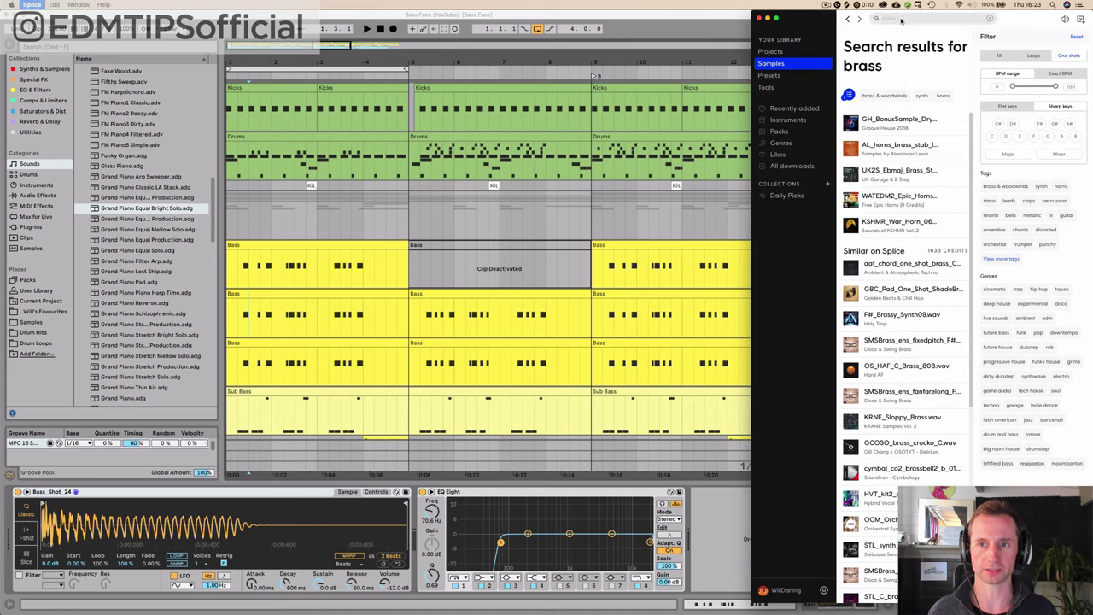
left_click(323, 251)
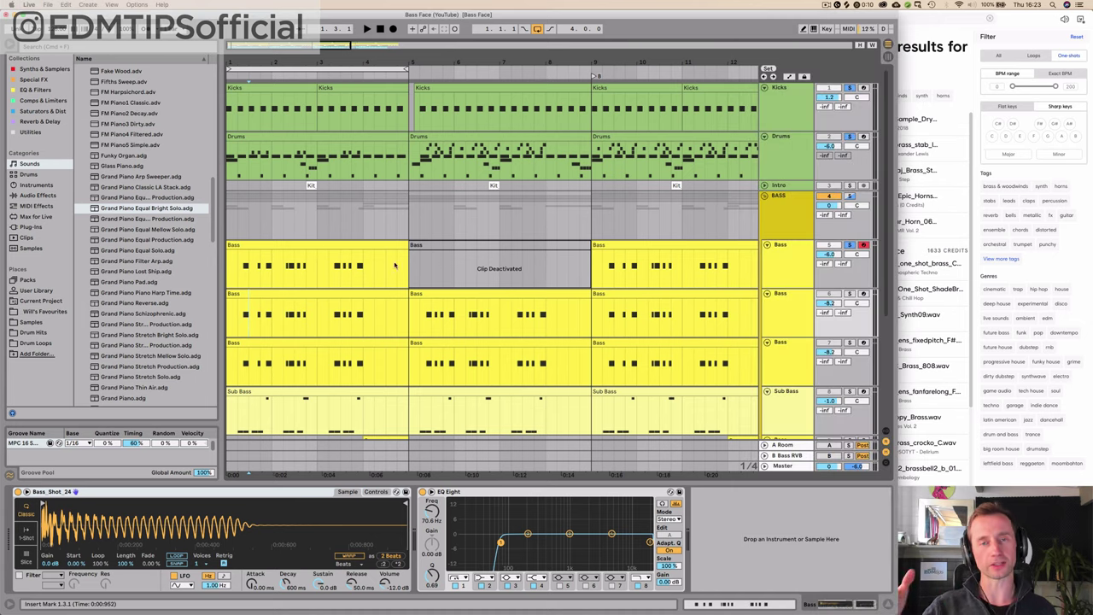
left_click(339, 293)
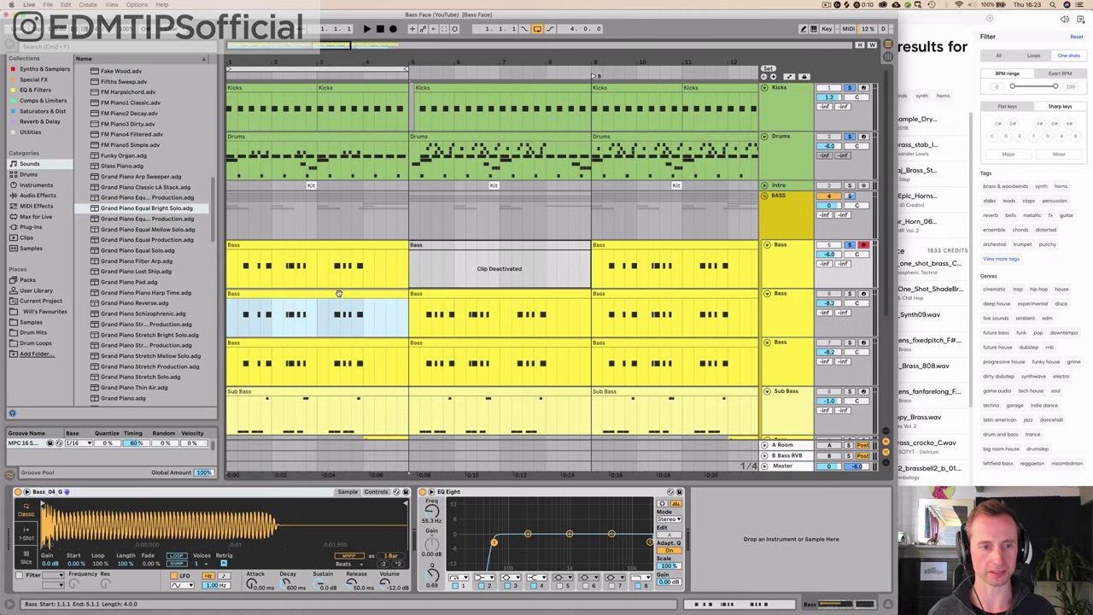
Switch to Splice, search the samples for "bass", and preview 156_Bass.wav and the ZL1_808_Bass sample
left_click(1016, 30)
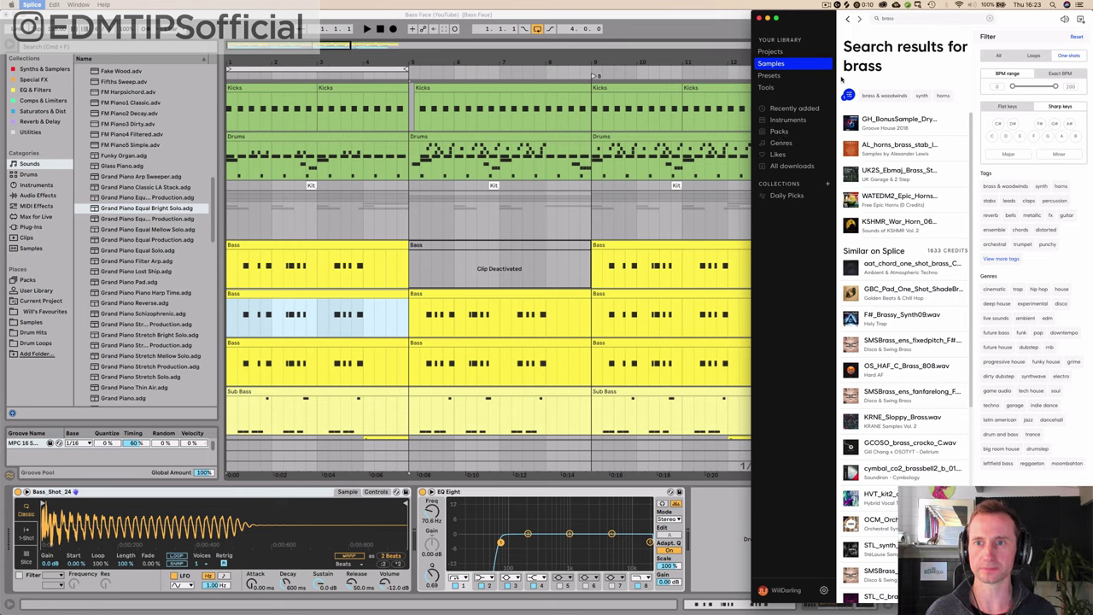
left_click(912, 20)
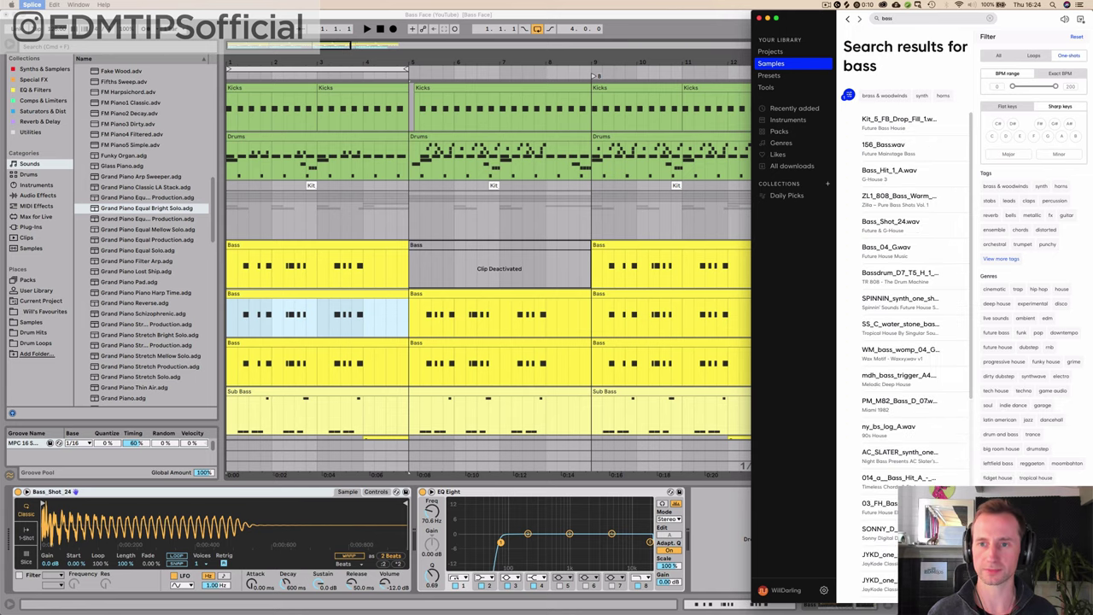
left_click(850, 149)
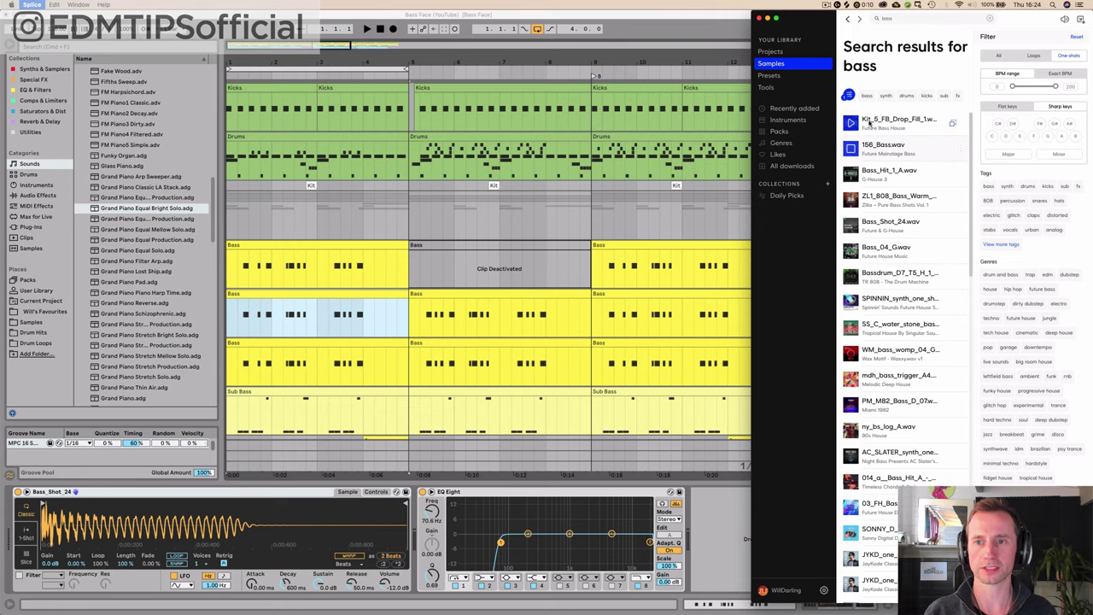
left_click(850, 200)
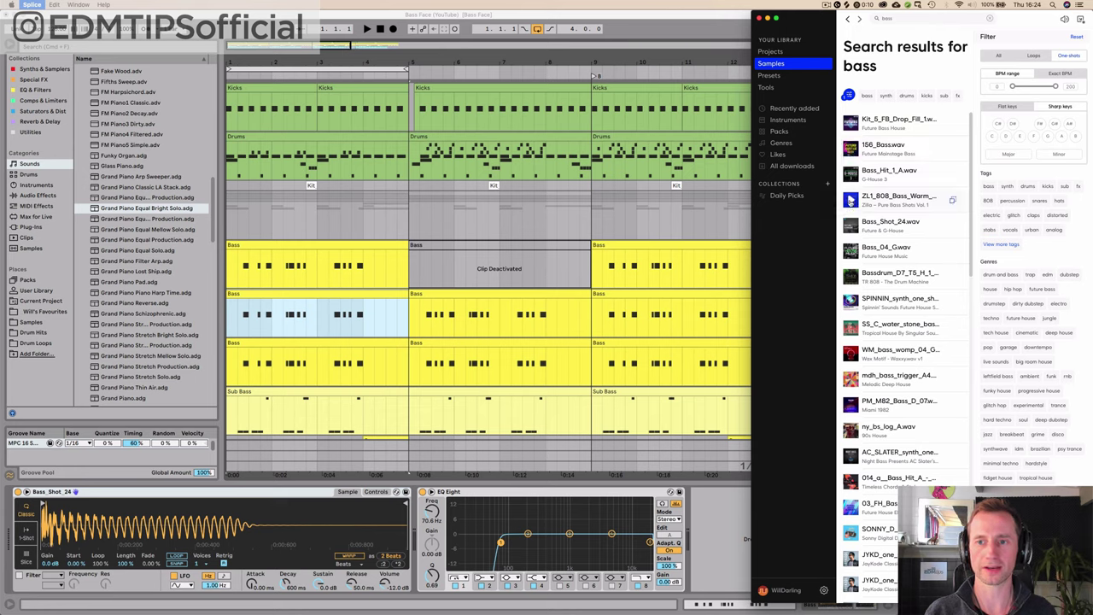
Compare the Bass_Shot_24.wav and Bass_04_G.wav samples by previewing them alternately
left_click(851, 225)
left_click(851, 252)
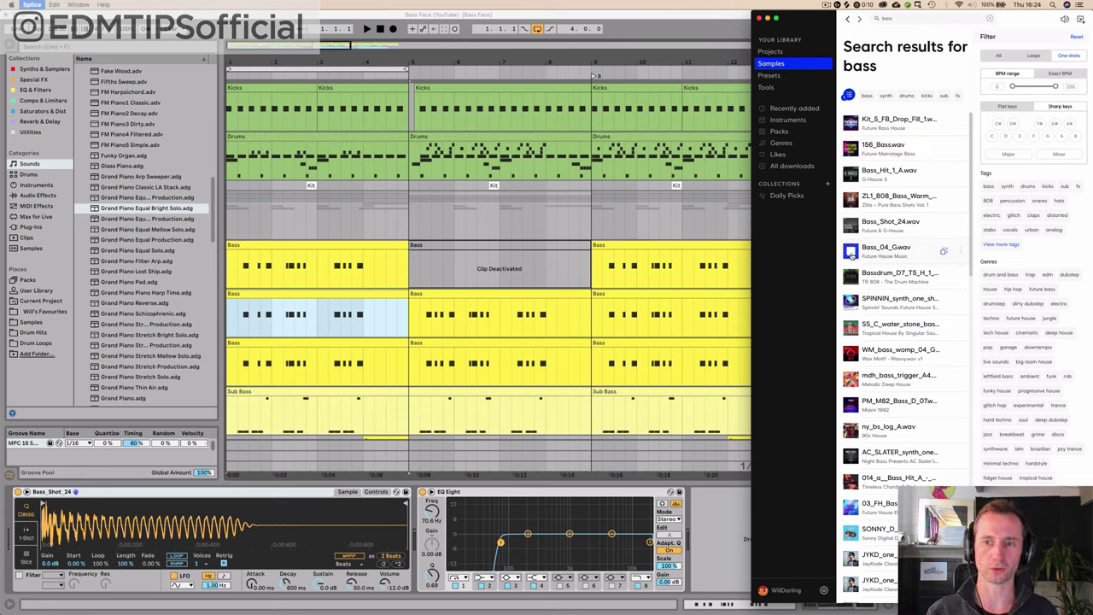
left_click(851, 225)
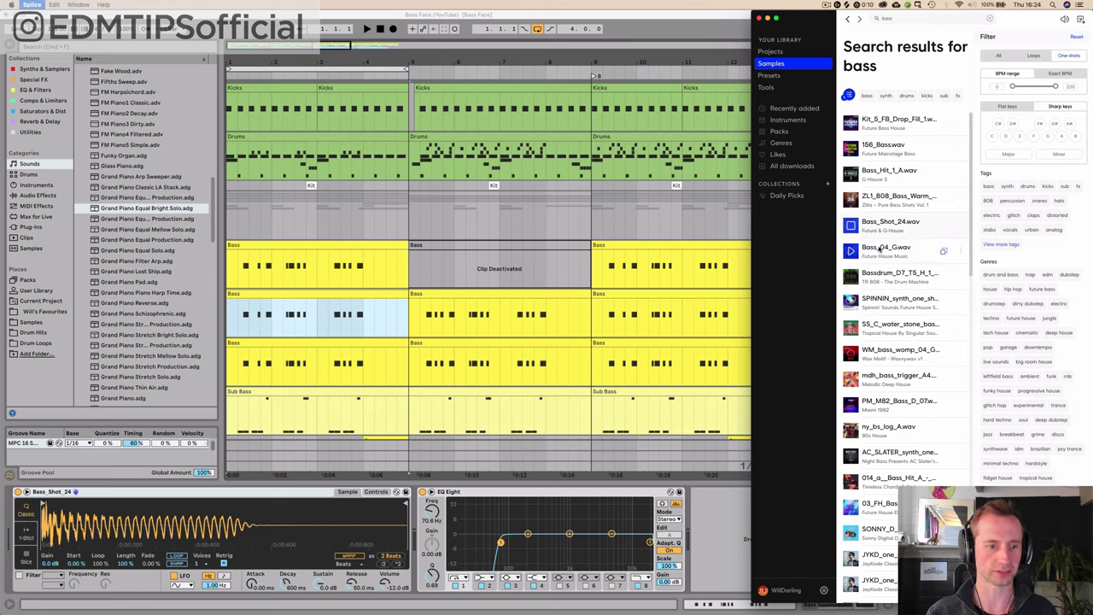
left_click(852, 251)
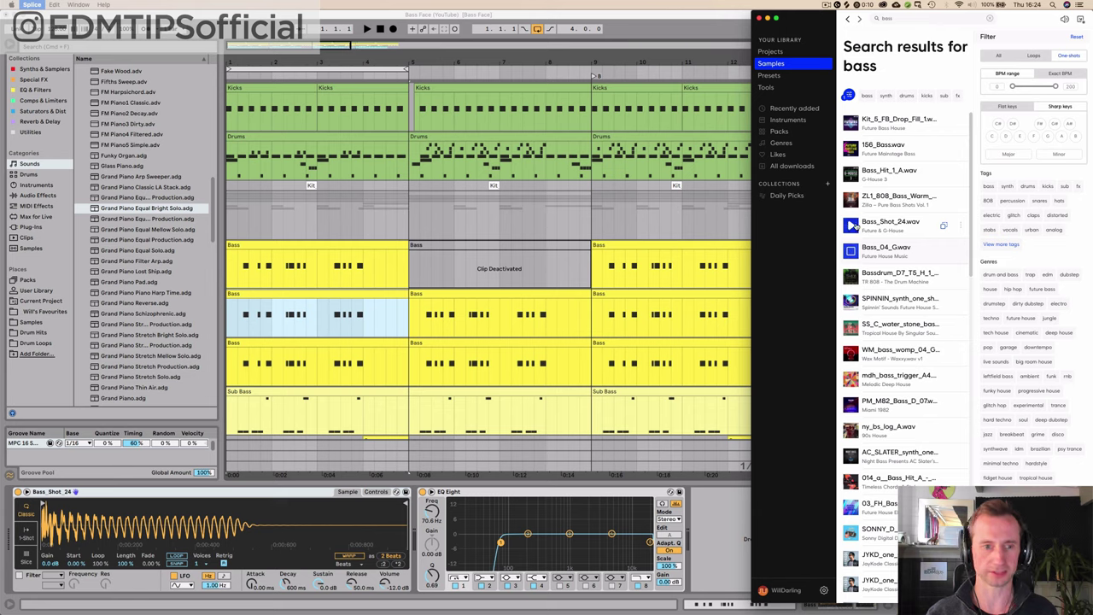
Preview Bass_Shot_24.wav in Splice, and inspect the second Bass track's sampler controls and sample waveform in Ableton Live
left_click(851, 226)
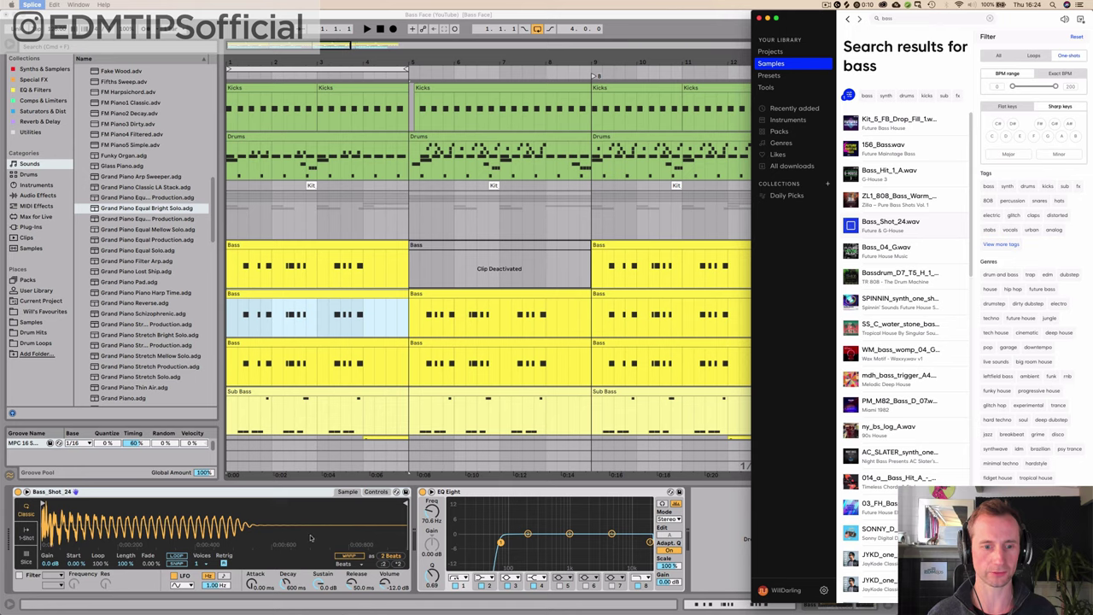
left_click(310, 538)
left_click(376, 492)
left_click(358, 557)
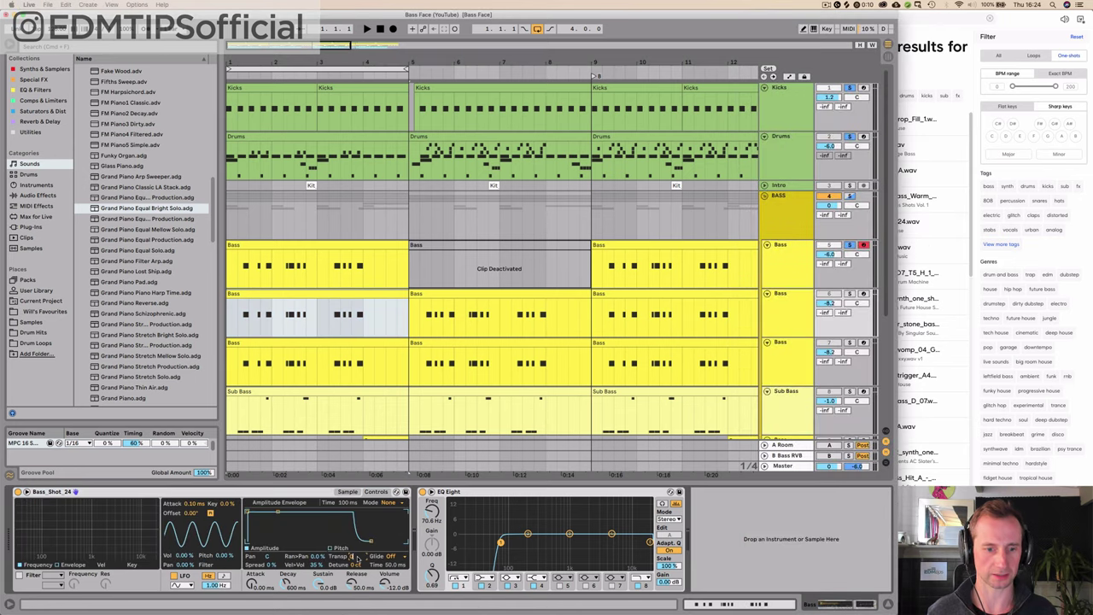
left_click(348, 492)
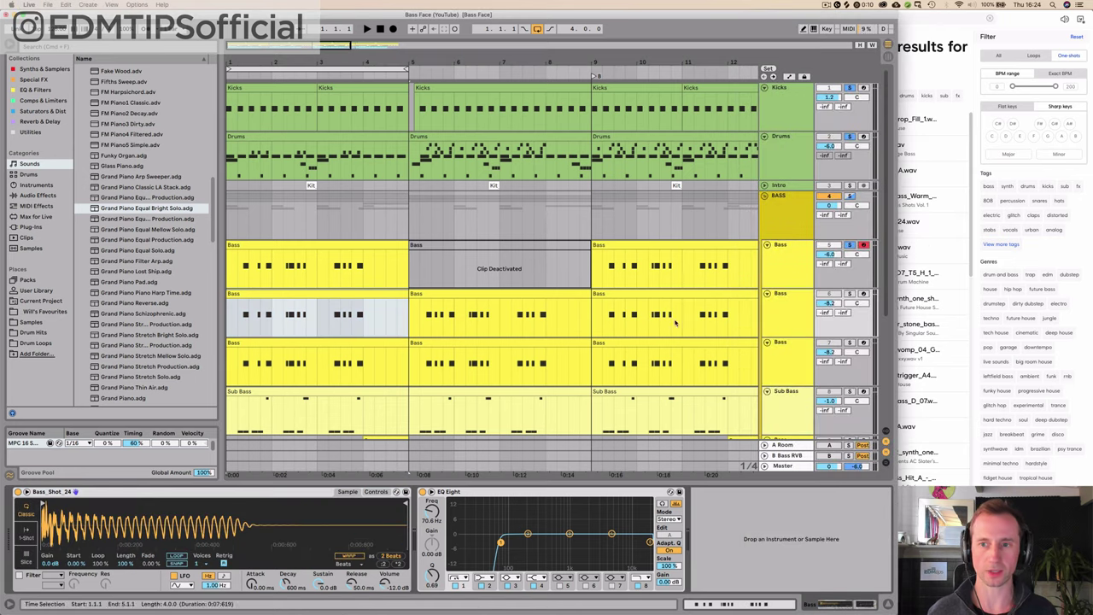
Return to the Splice bass results and load Bass_Shot_24.wav into the sampler on the second Bass track
left_click(906, 207)
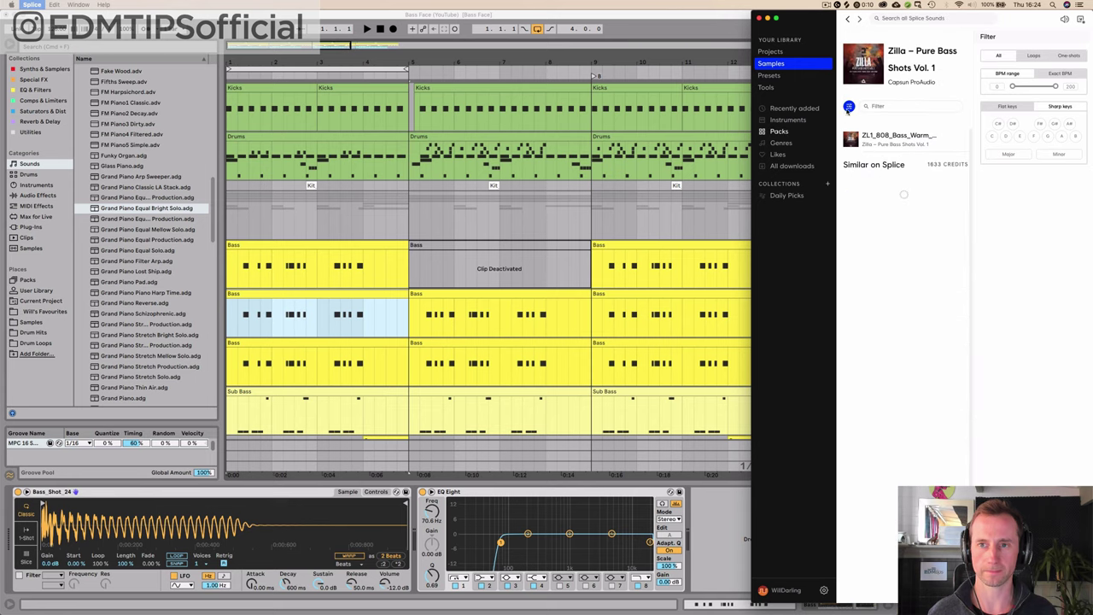
left_click(848, 19)
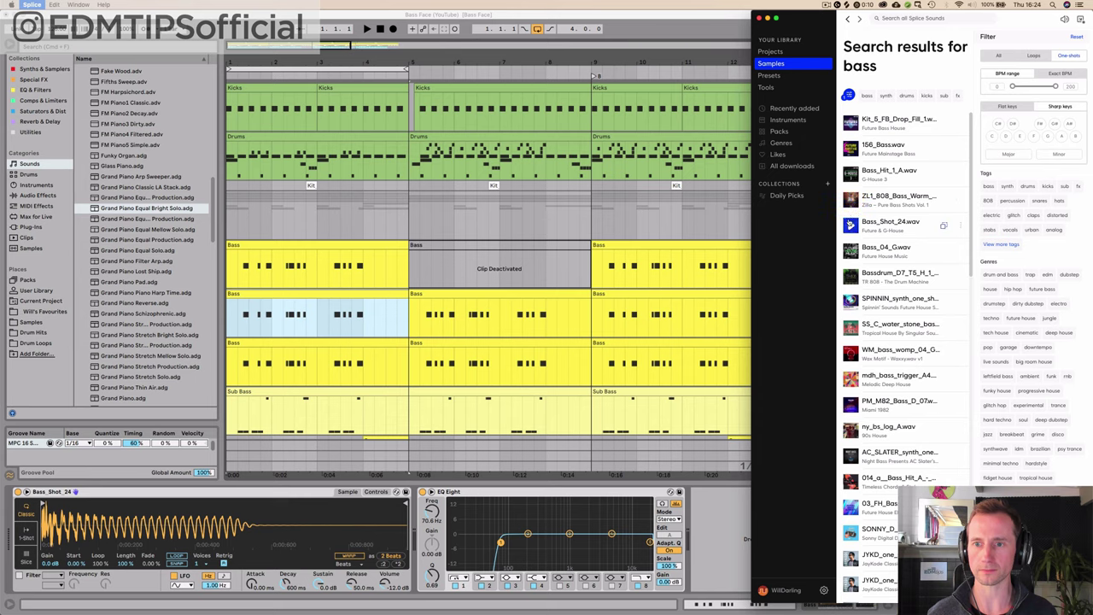
left_click_drag(866, 224, 214, 529)
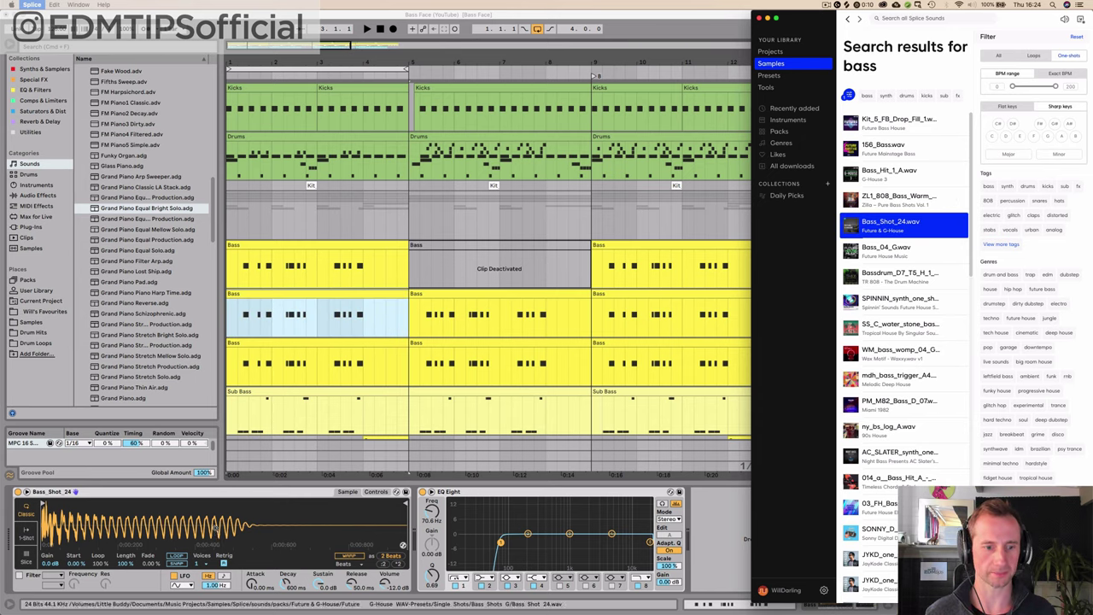
Solo the second Bass track, play the loop over bars 1 to 5, and show the first Bass track's devices
left_click(441, 308)
left_click_drag(406, 315, 227, 312)
left_click(850, 294)
key("space")
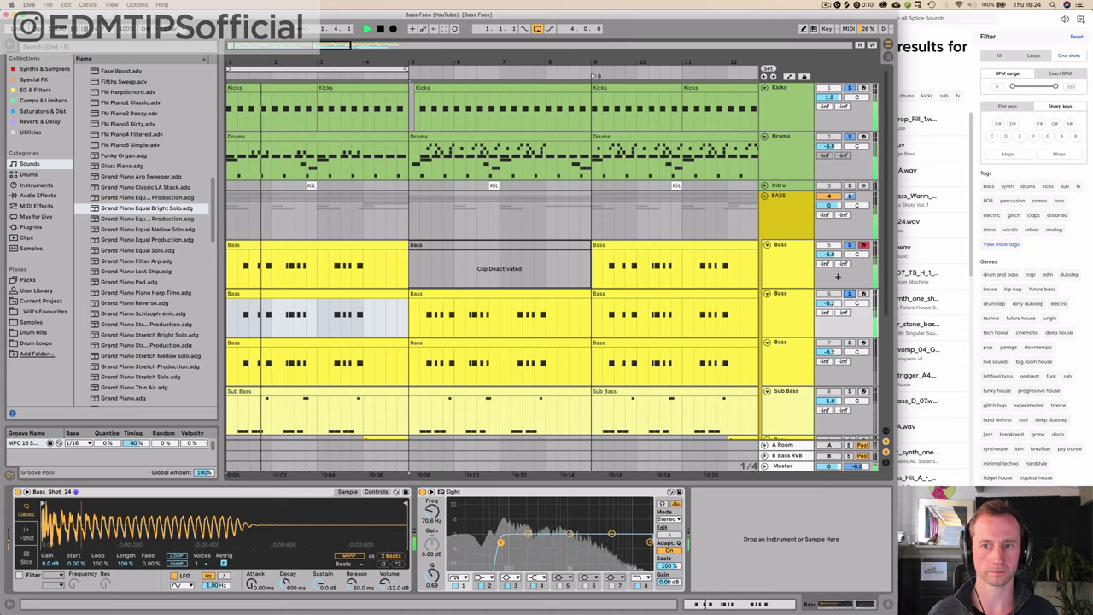
left_click(791, 272)
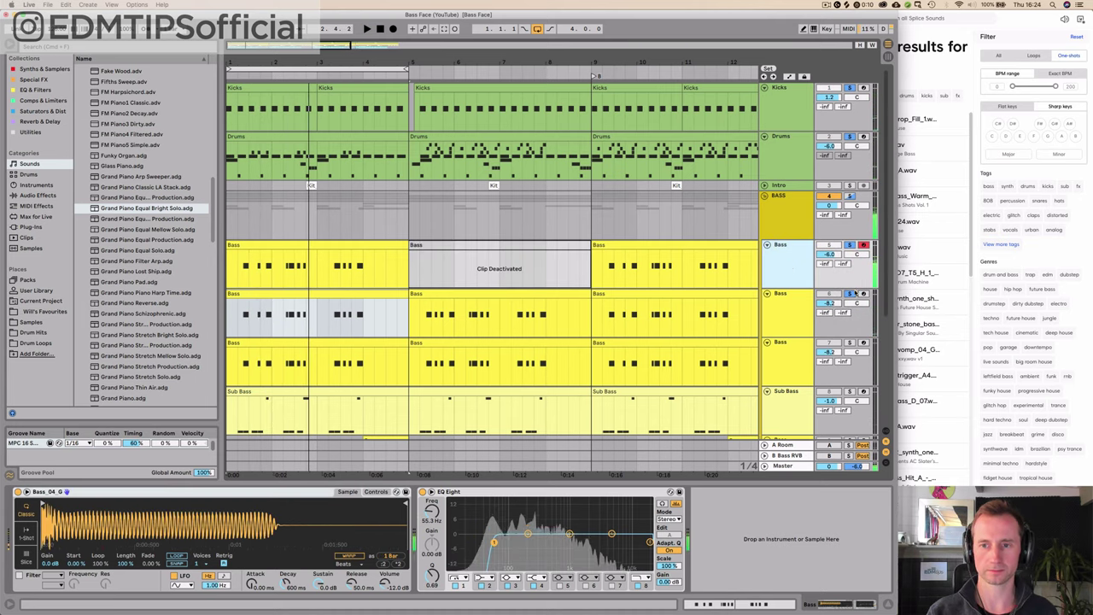
Arm the second Bass track for live playing and glance back at the bass results in Splice
left_click(863, 294)
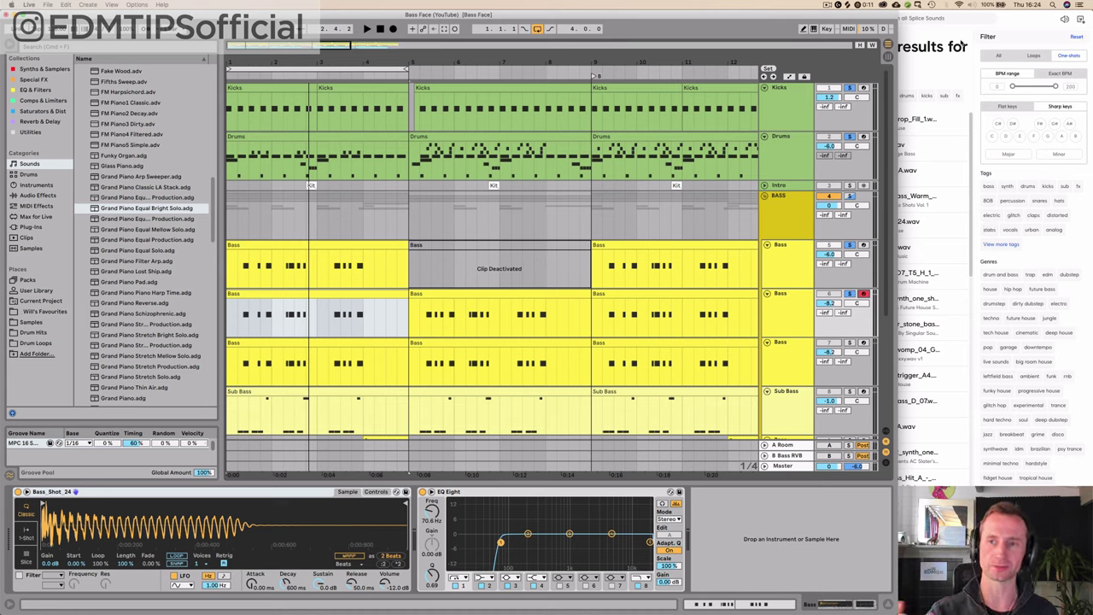
left_click(1016, 28)
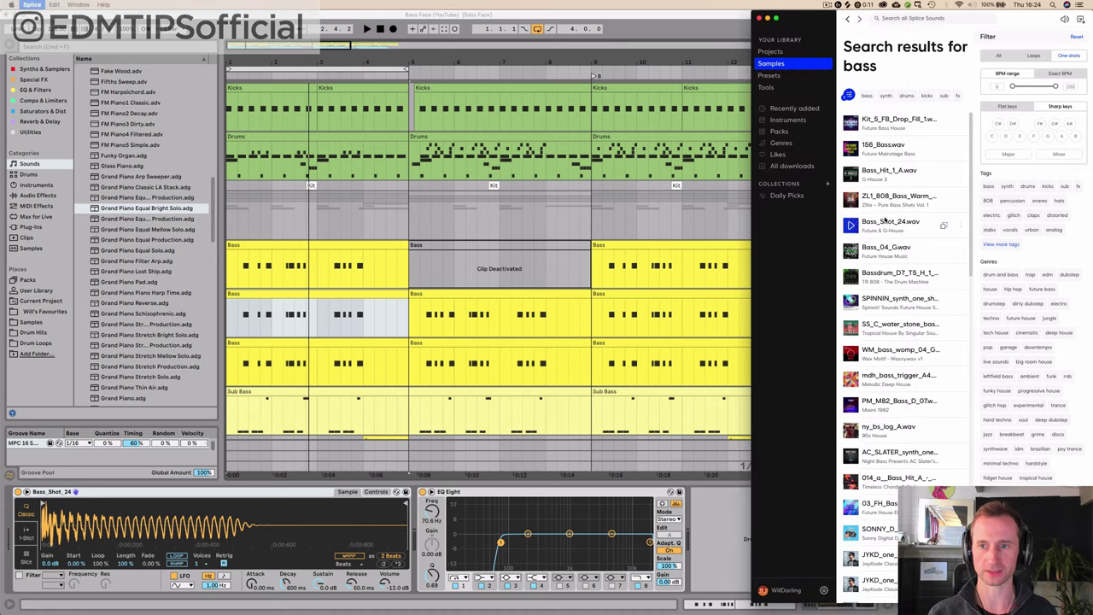
left_click(502, 220)
Arm and solo the Piano track to play reference notes for tuning the bass sample
scroll(800, 291, "down", 3)
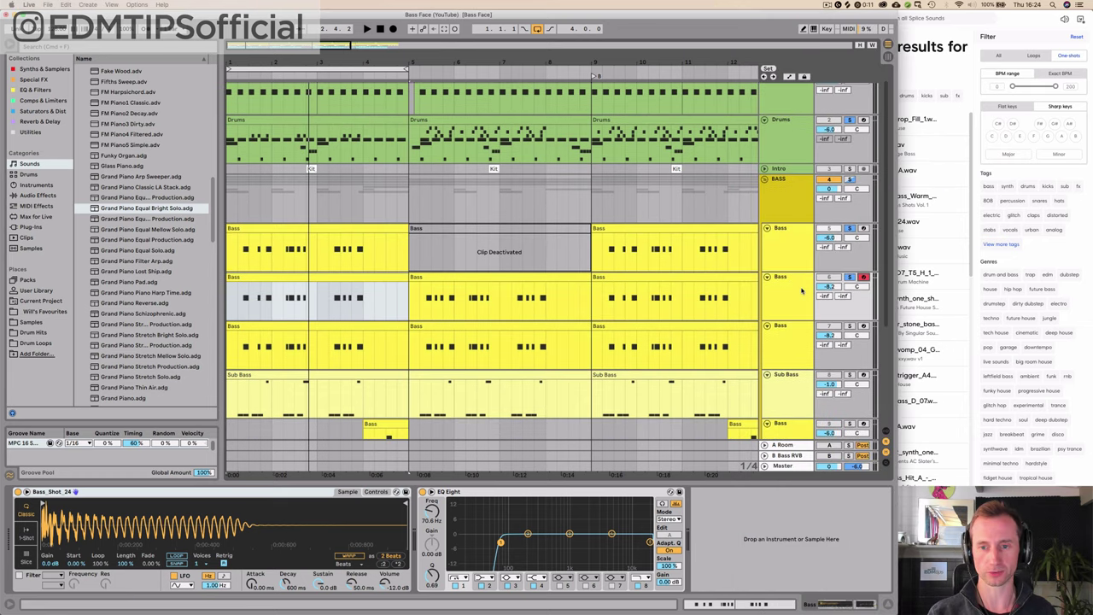
scroll(801, 293, "down", 5)
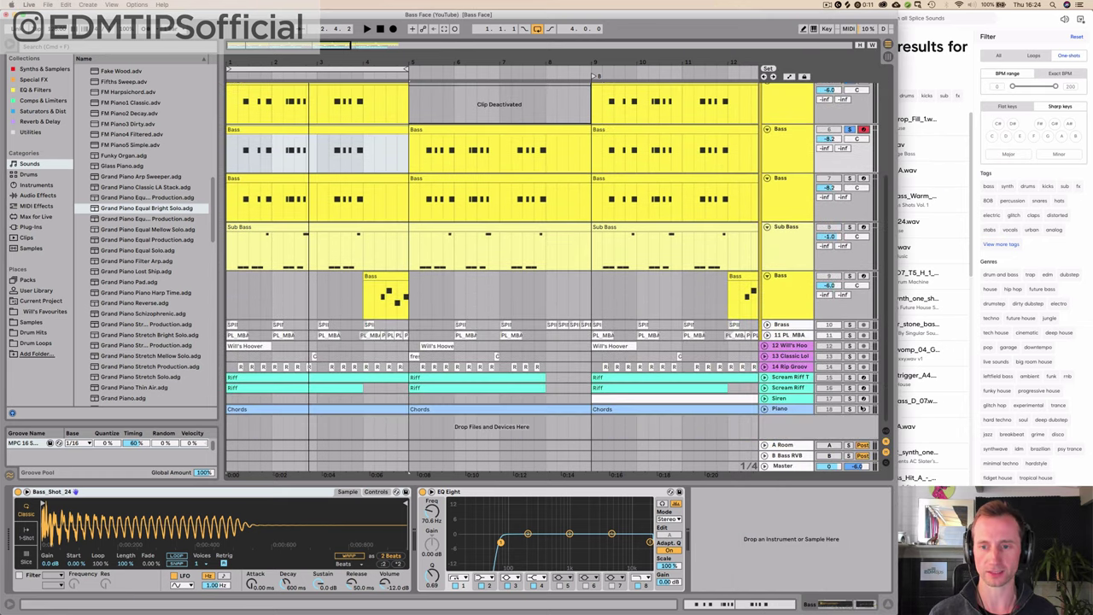
left_click(863, 410)
scroll(407, 366, "up", 4)
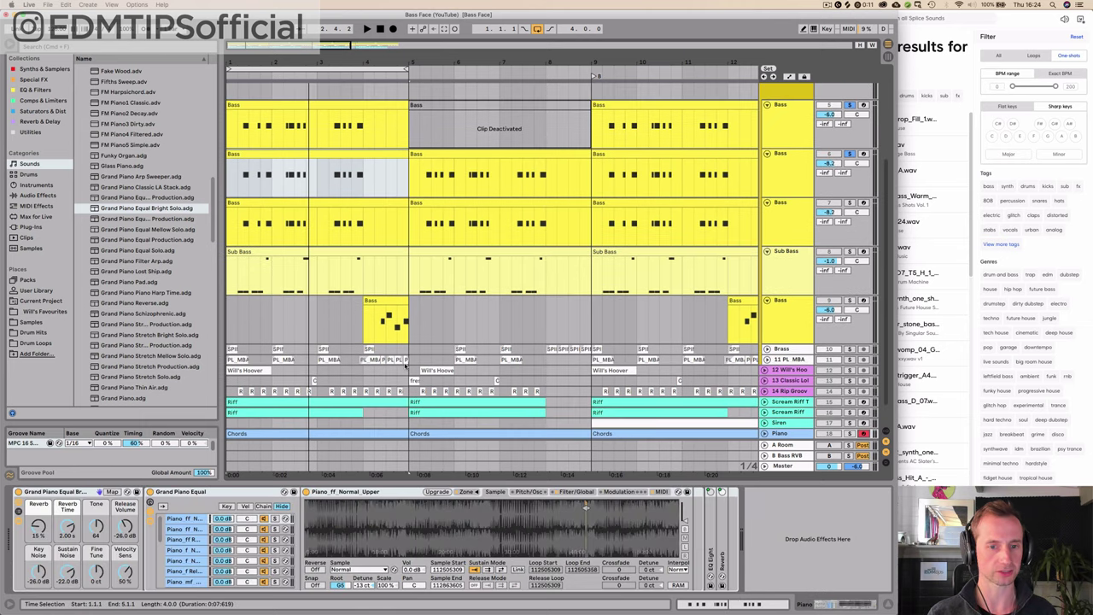
scroll(615, 369, "up", 2)
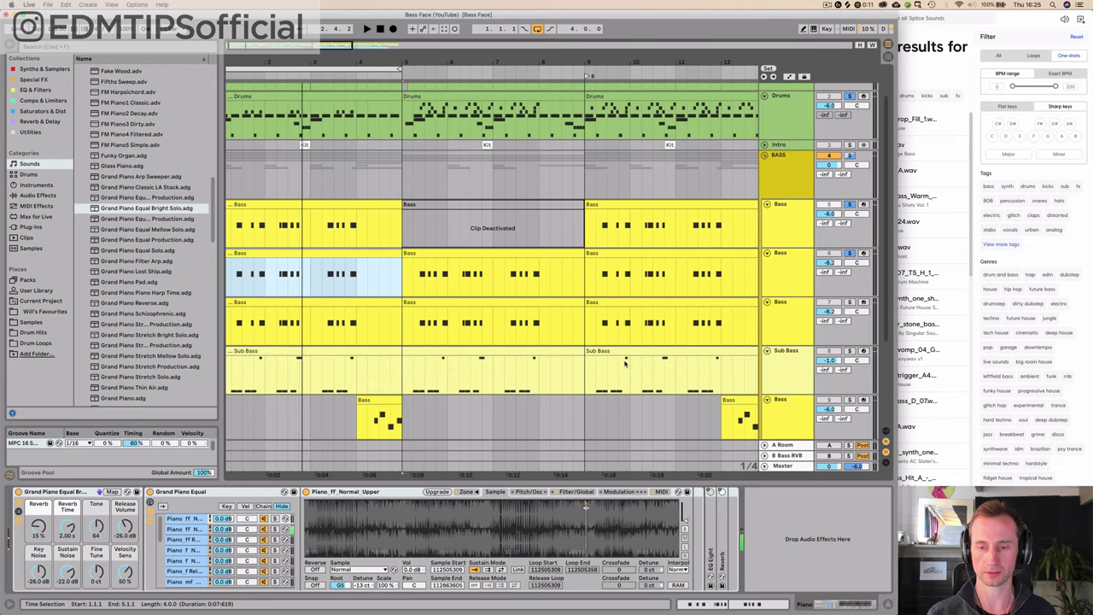
scroll(822, 373, "down", 3)
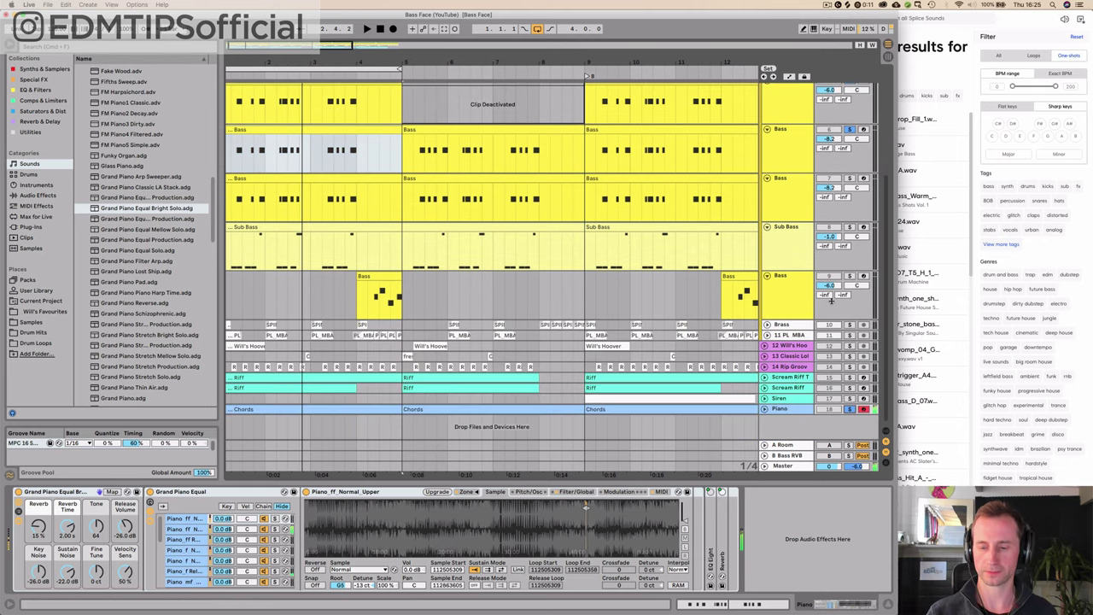
scroll(831, 295, "up", 3)
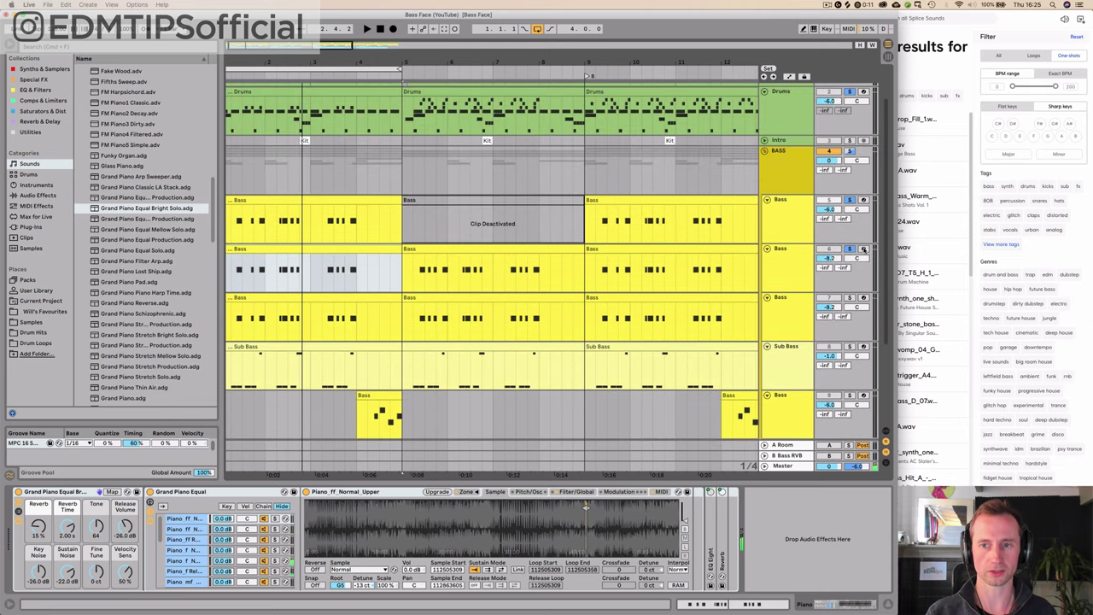
Arm the second Bass track and set the Bass_Shot_24 sampler's transposition to +2 semitones
left_click(864, 248)
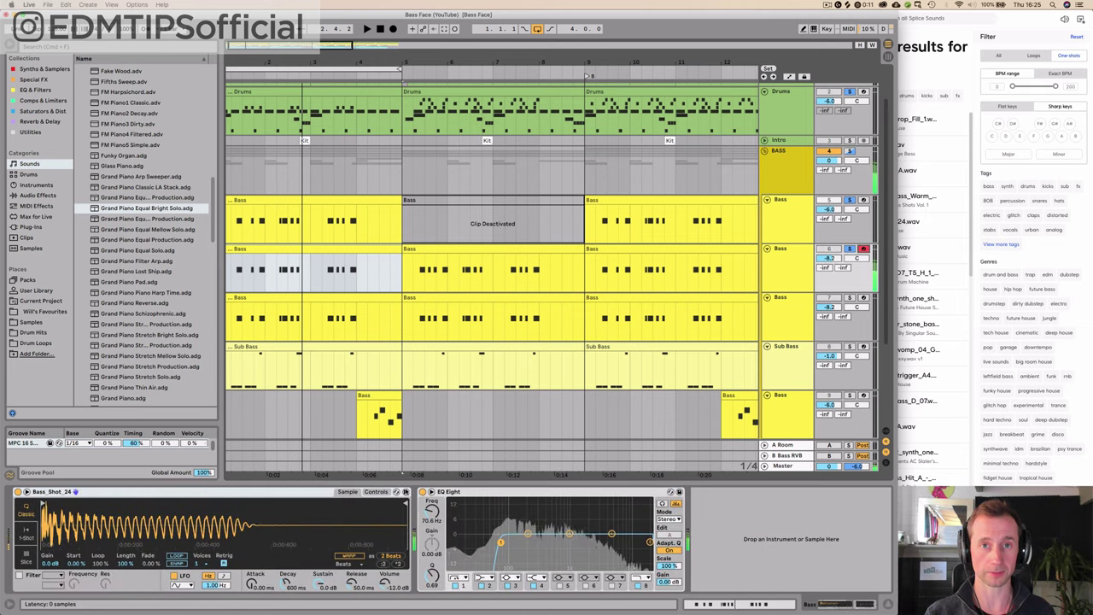
left_click(376, 492)
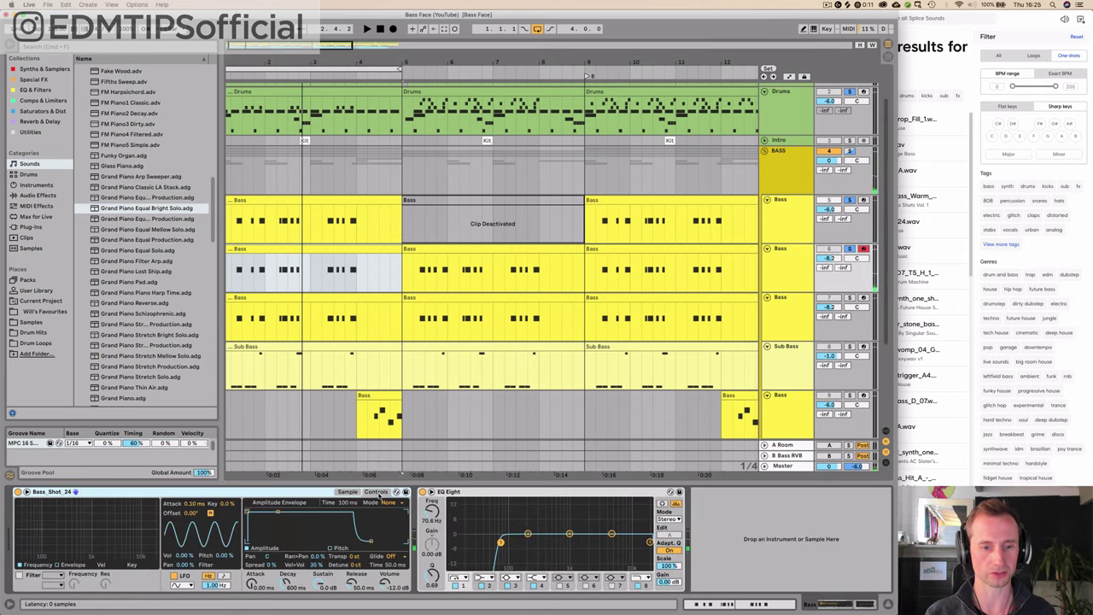
left_click_drag(353, 558, 353, 547)
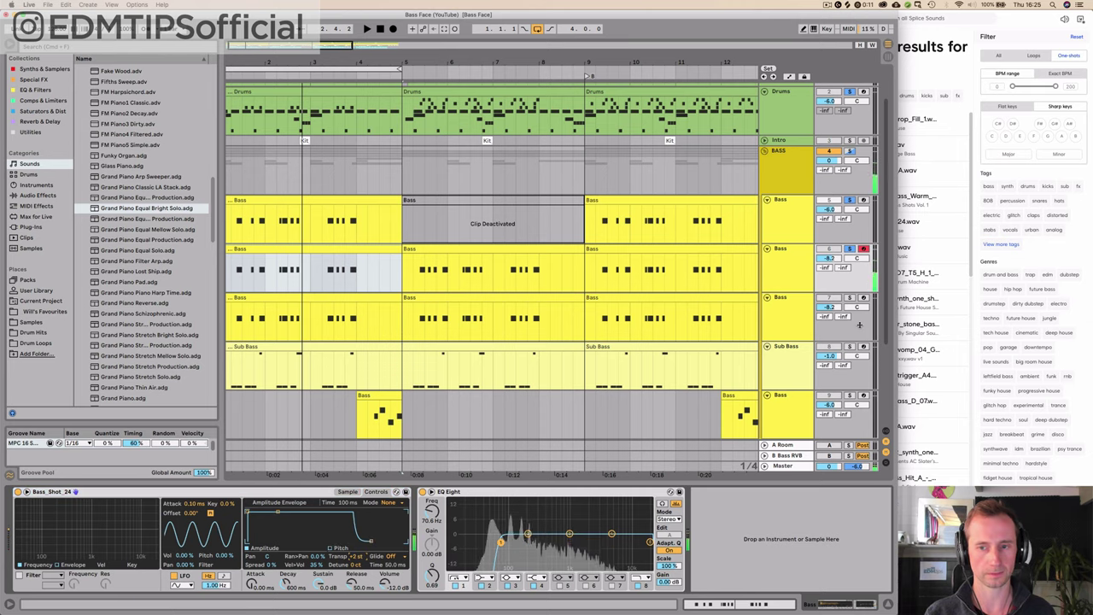
Compare the Piano's pitch with the transposed Bass_Shot_24 sound by arming the Piano and second Bass tracks alternately
scroll(851, 337, "down", 3)
scroll(851, 337, "down", 2)
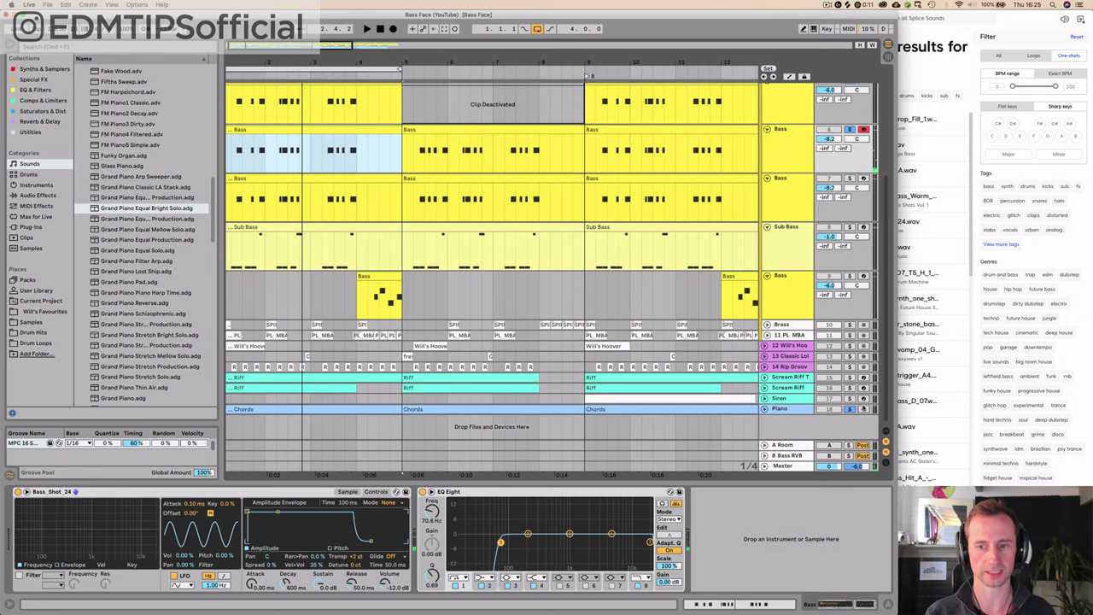
left_click(864, 410)
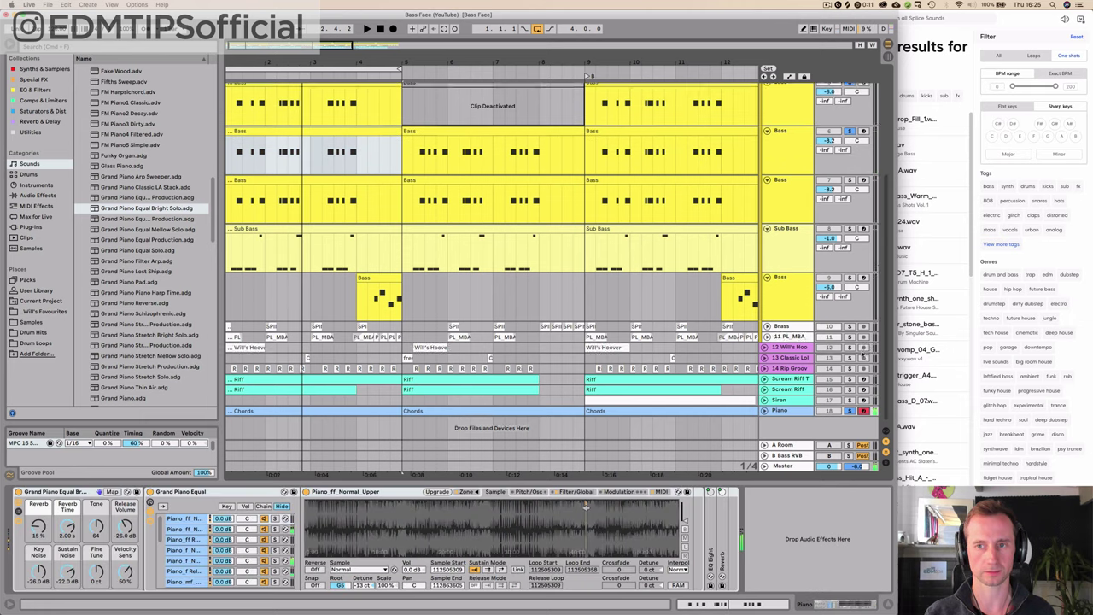
scroll(868, 281, "up", 4)
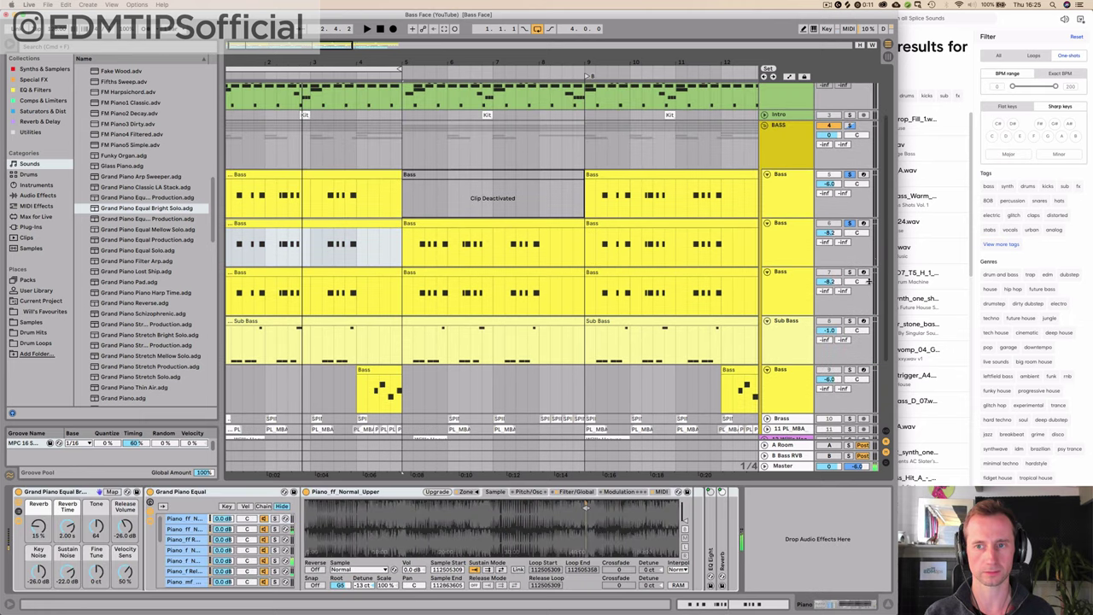
left_click(864, 224)
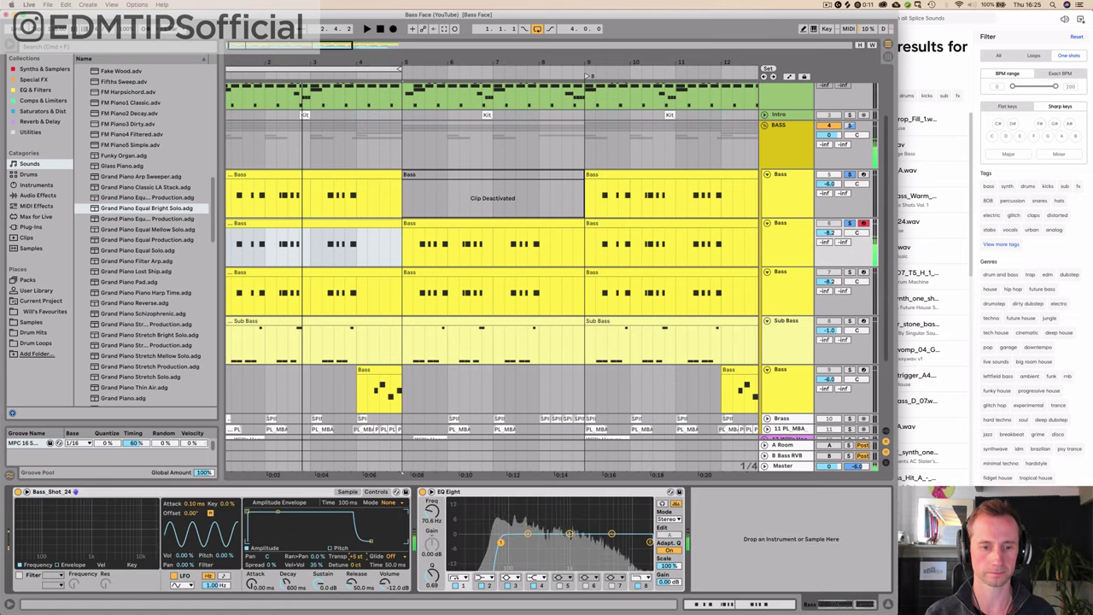
scroll(855, 311, "down", 3)
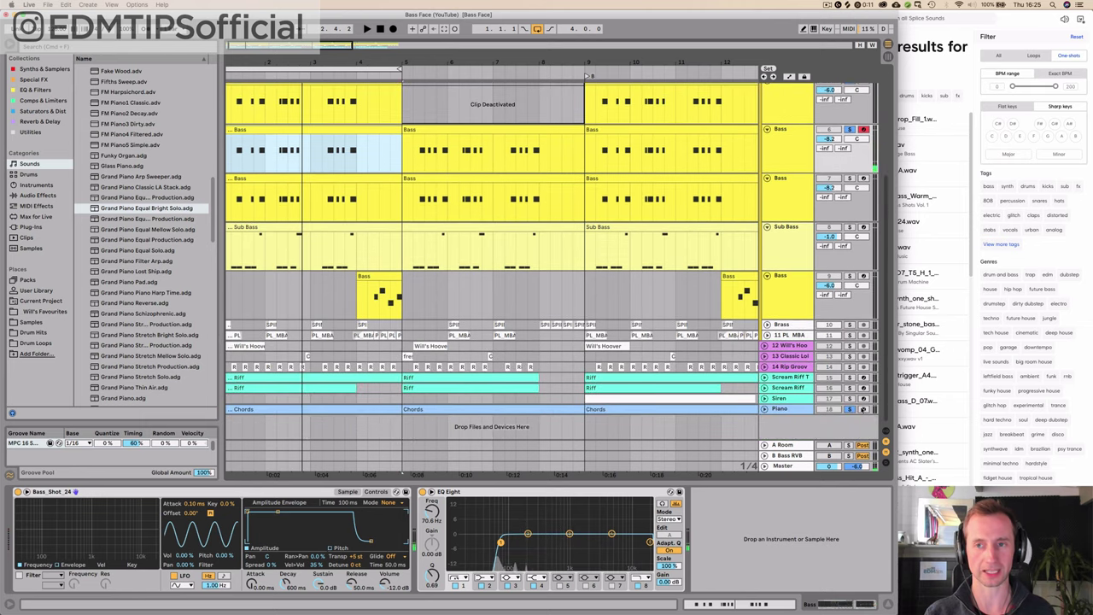
left_click(863, 409)
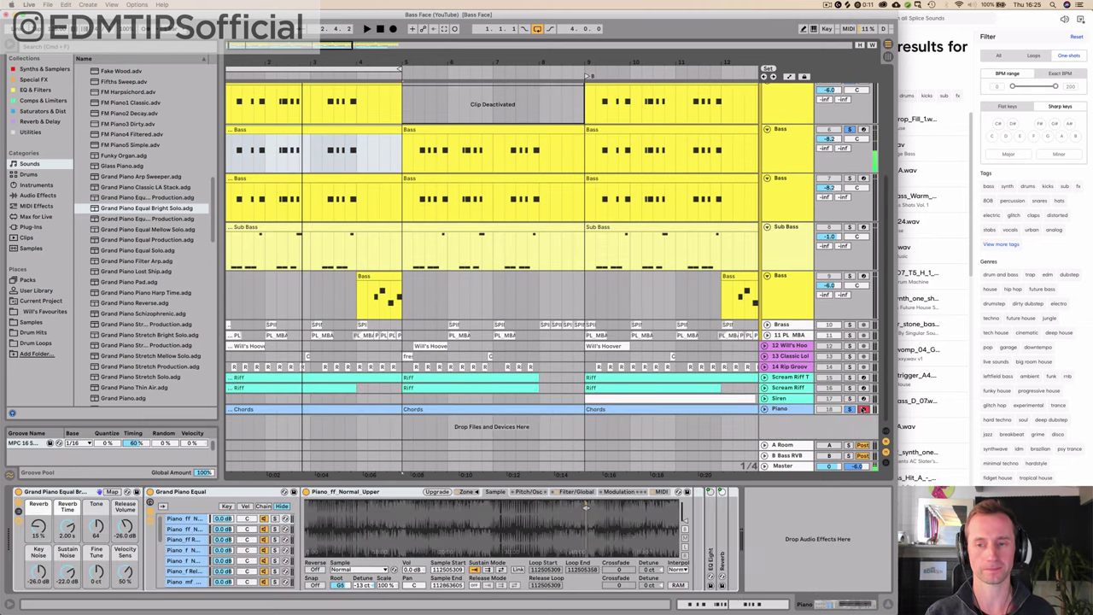
Select the first clip on the second Bass track and then on the third to show each track's devices
scroll(864, 299, "up", 5)
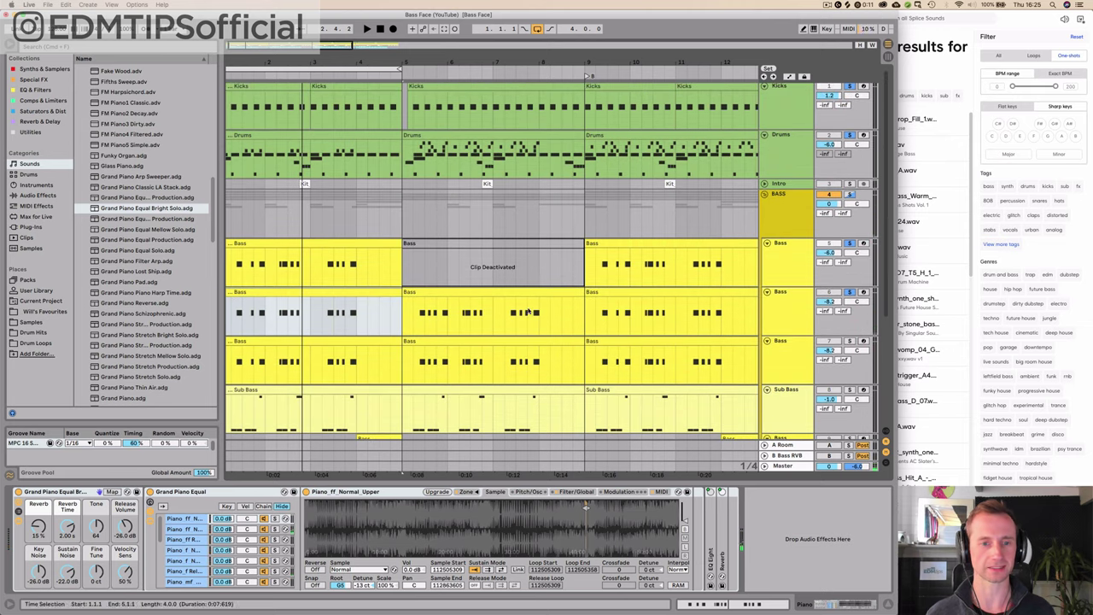
left_click(239, 317)
left_click(277, 278)
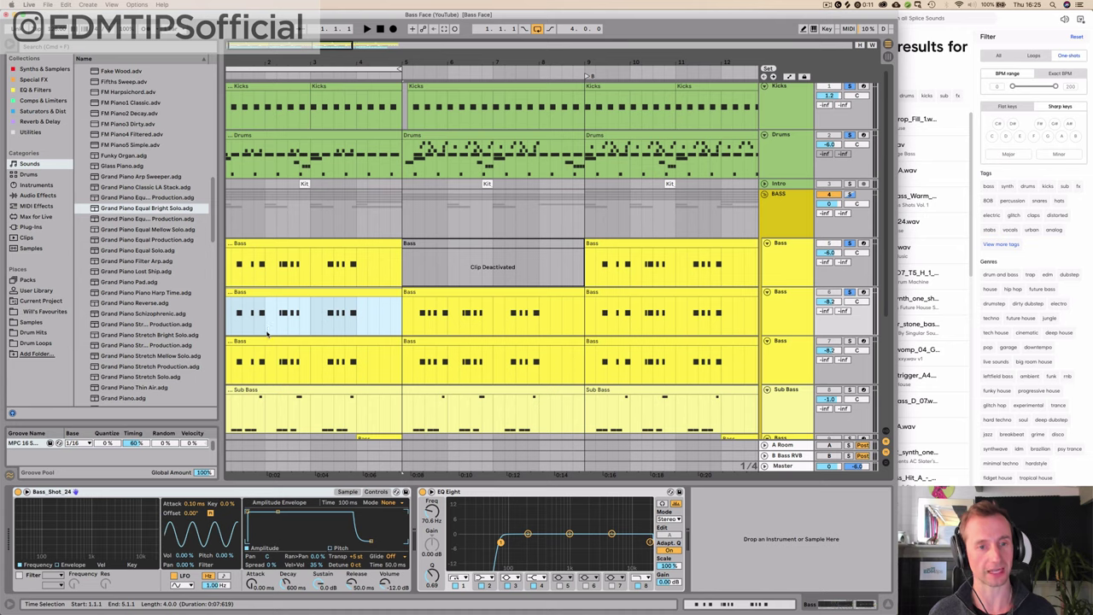
left_click(287, 341)
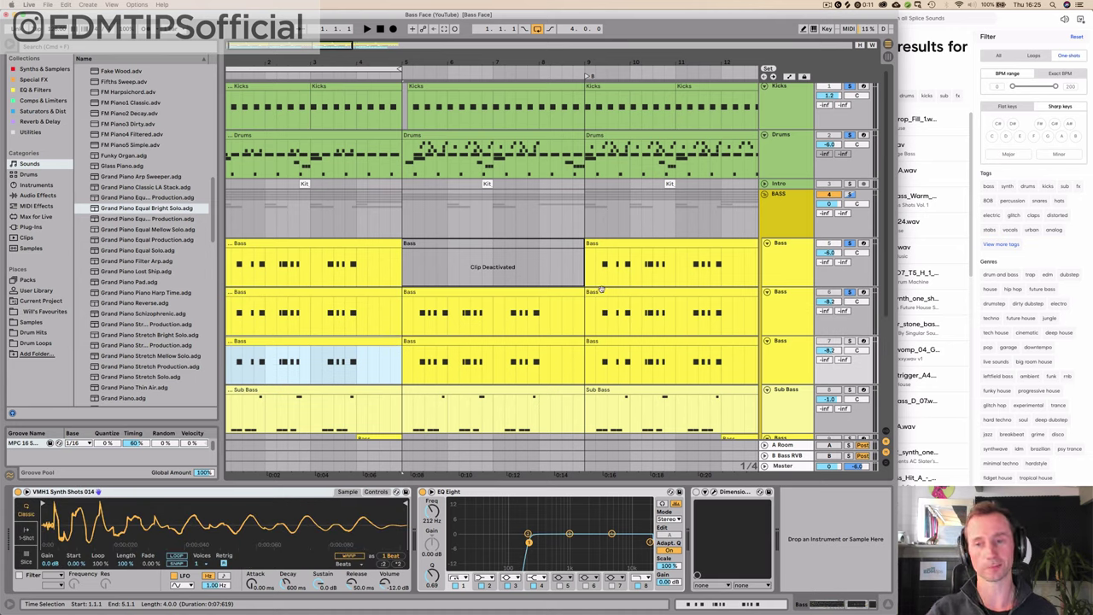
Clear the existing solos, solo only the first Bass track, and play the loop
left_click(849, 244)
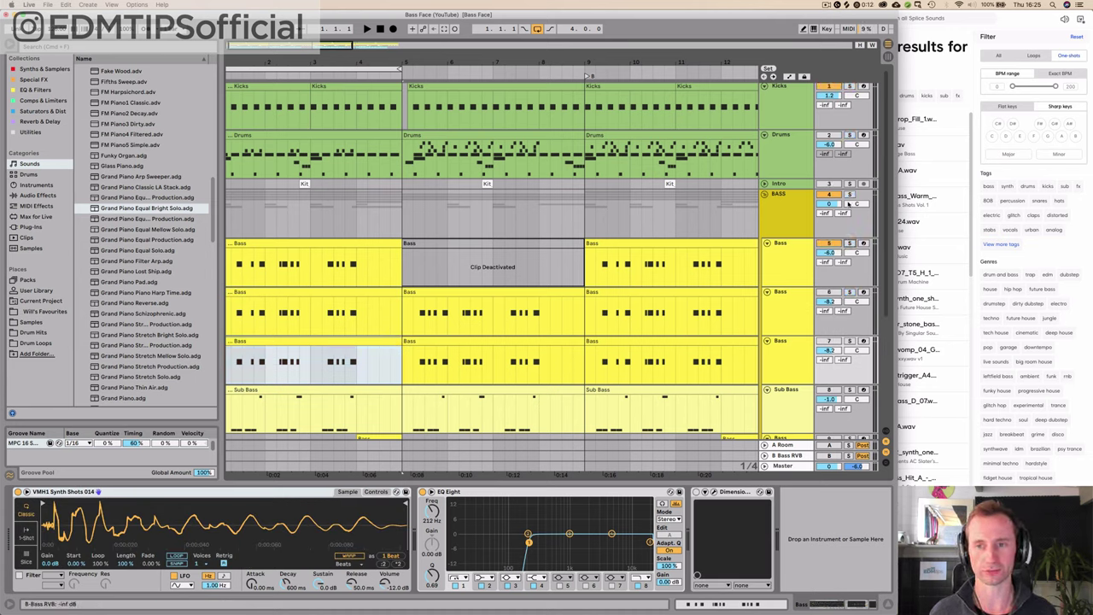
left_click(849, 195)
scroll(777, 265, "down", 1)
left_click(849, 225)
key("space")
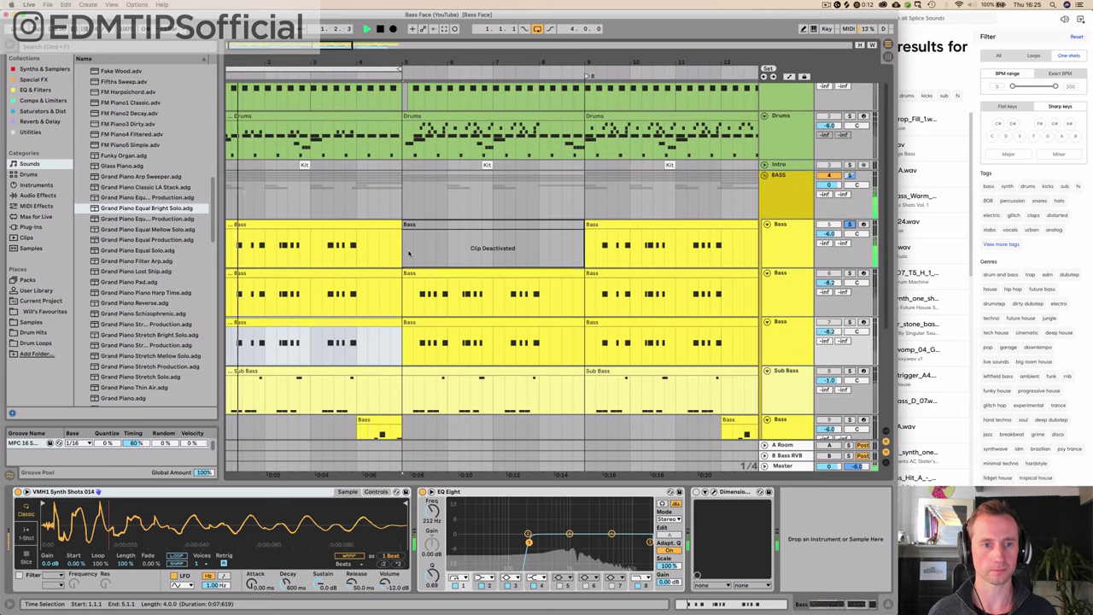
Solo the second and then the third Bass track, playing the loop to hear each layer alone
left_click(850, 274)
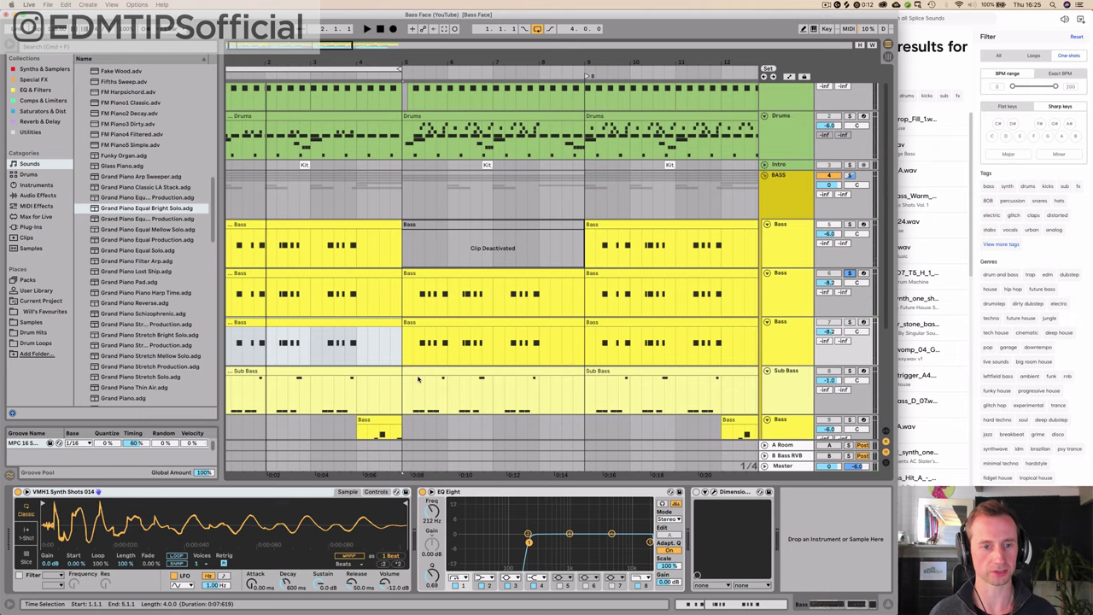
left_click(274, 325)
scroll(273, 325, "down", 3)
key("space")
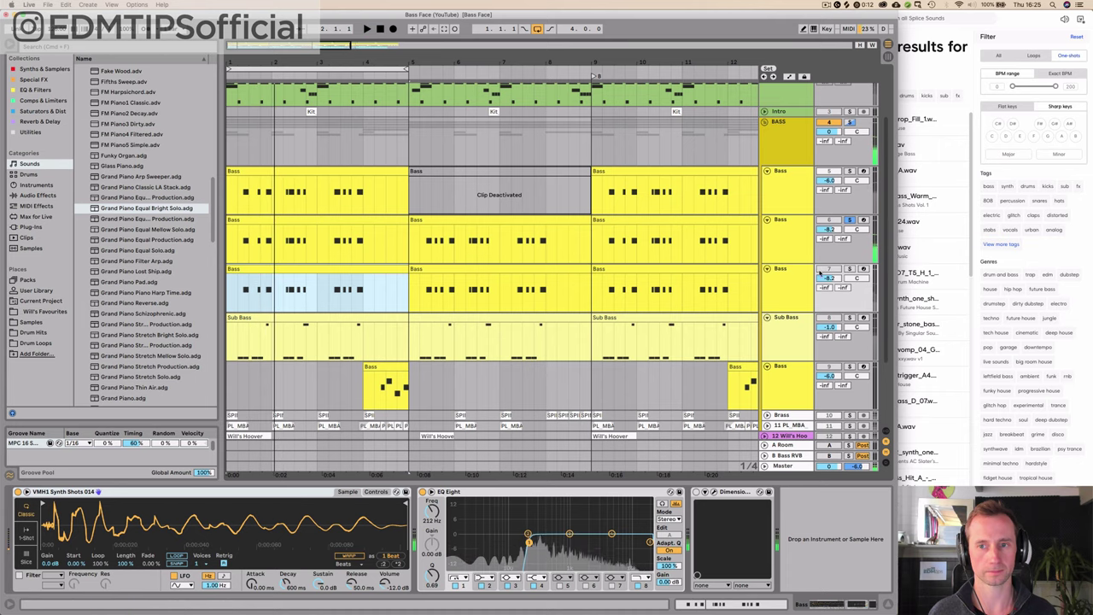
left_click(849, 268)
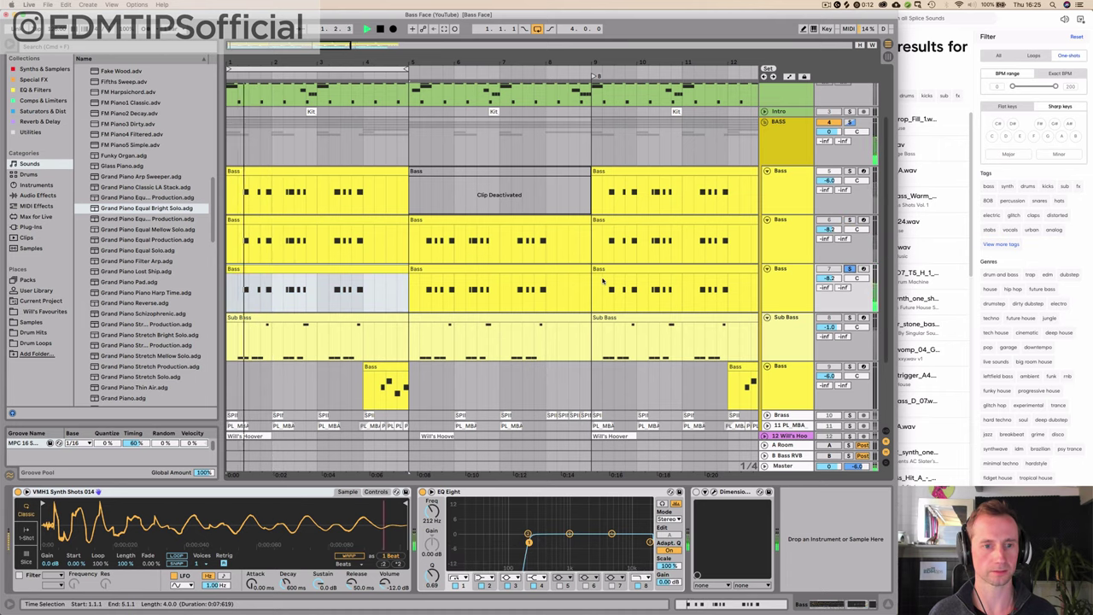
key("space")
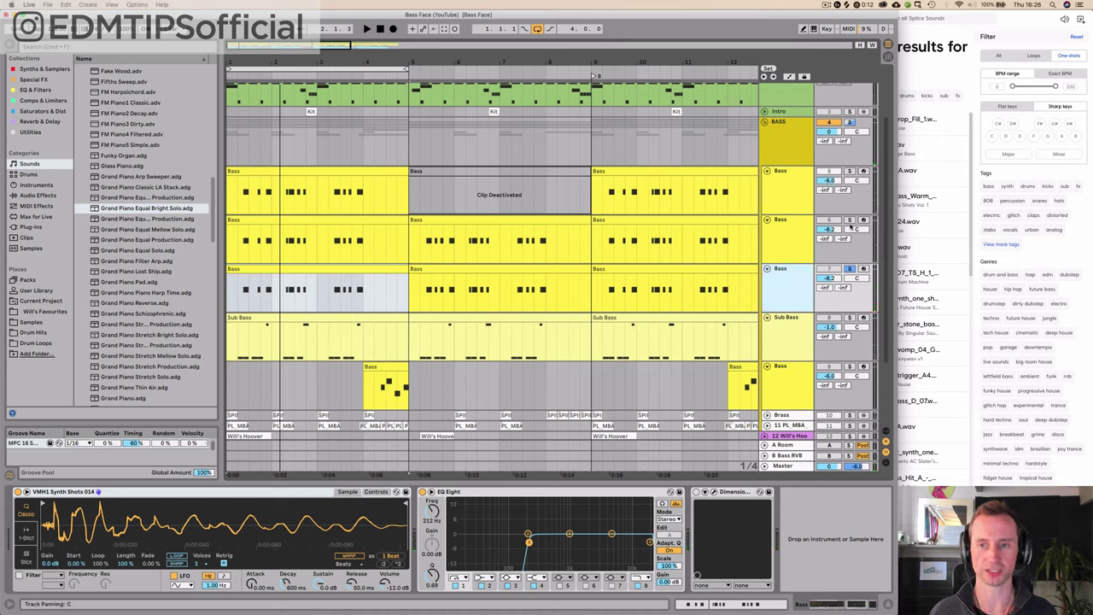
Pan the first Bass track to 26L and the second to 24R, and play the soloed bass layers
left_click_drag(855, 180, 854, 184)
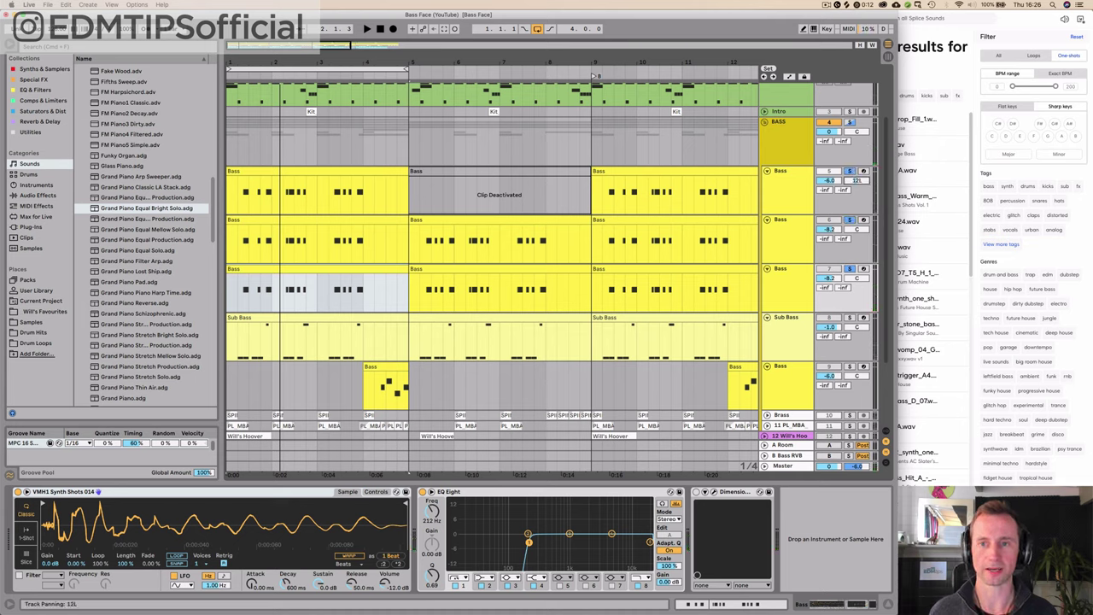
left_click_drag(853, 229, 853, 224)
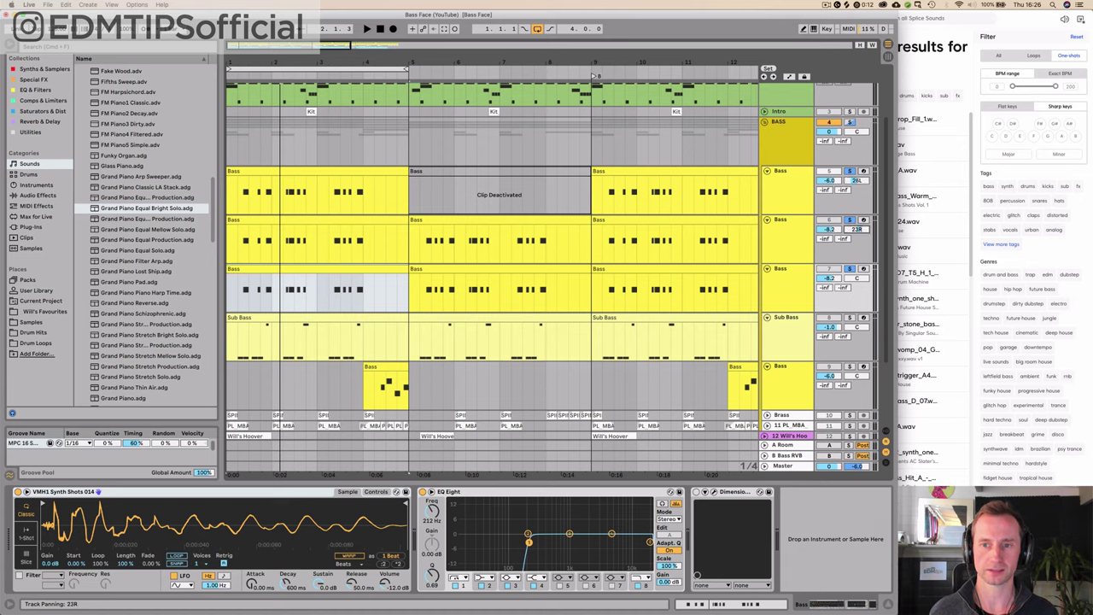
key("space")
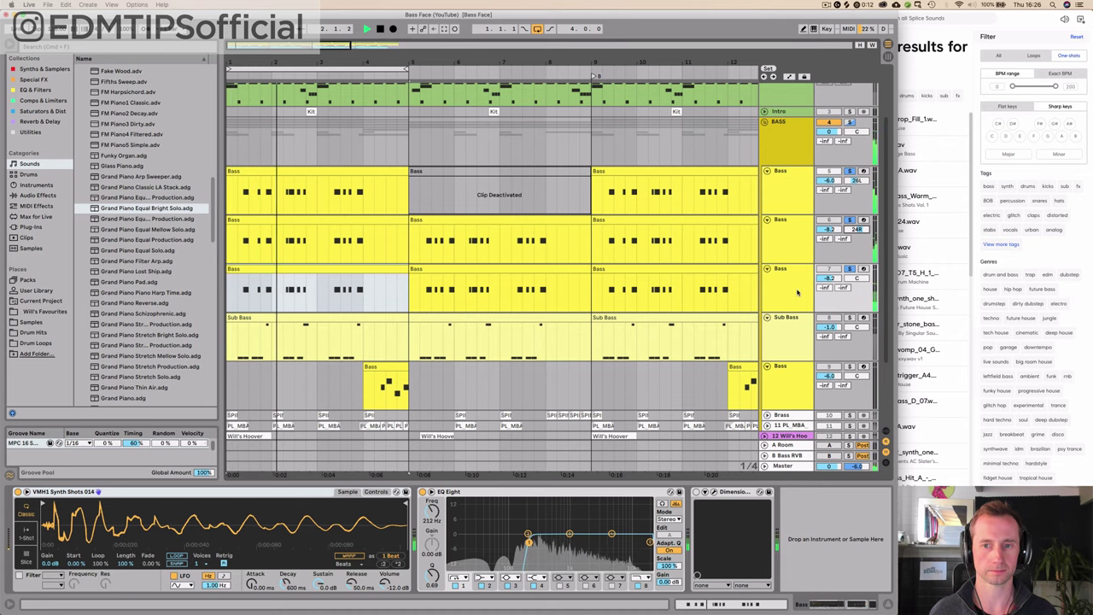
Select the Sub Bass track, solo it together with the three Bass layers, and play the loop
left_click(797, 334)
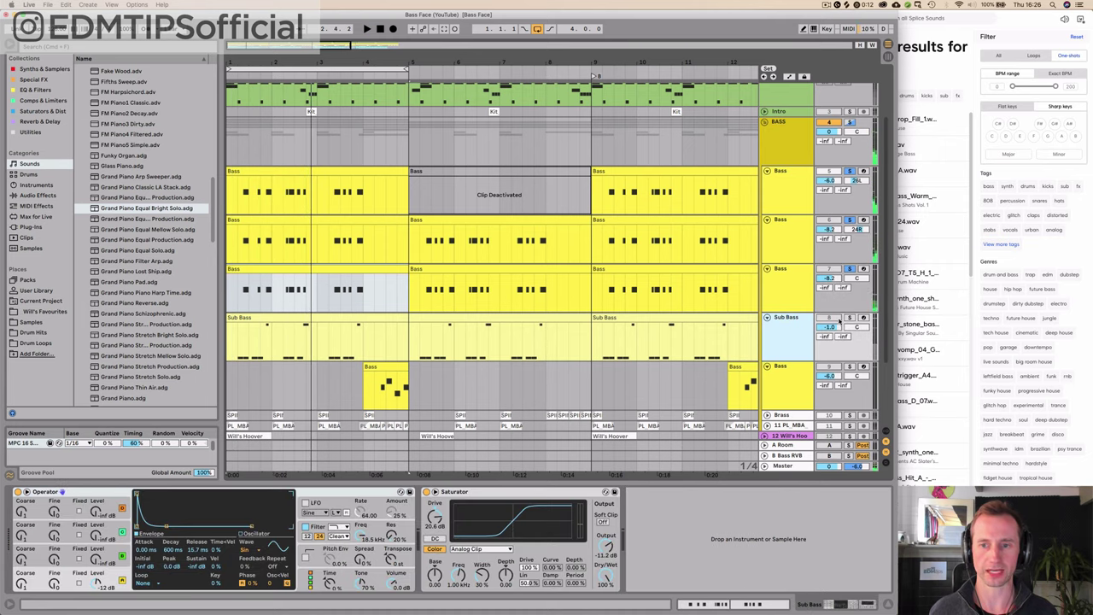
key("space")
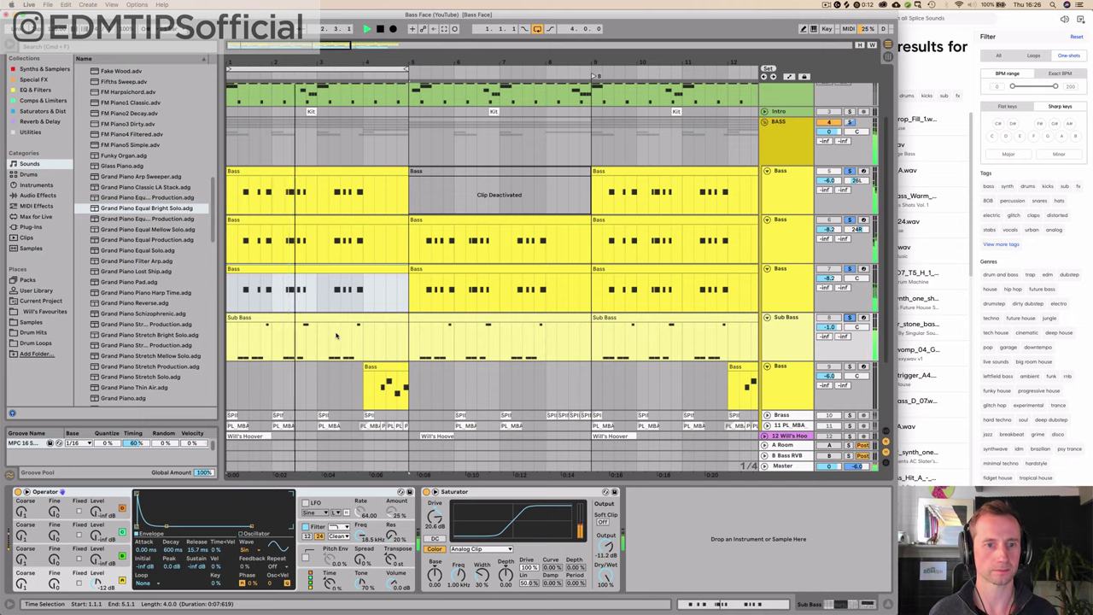
scroll(321, 336, "down", 1)
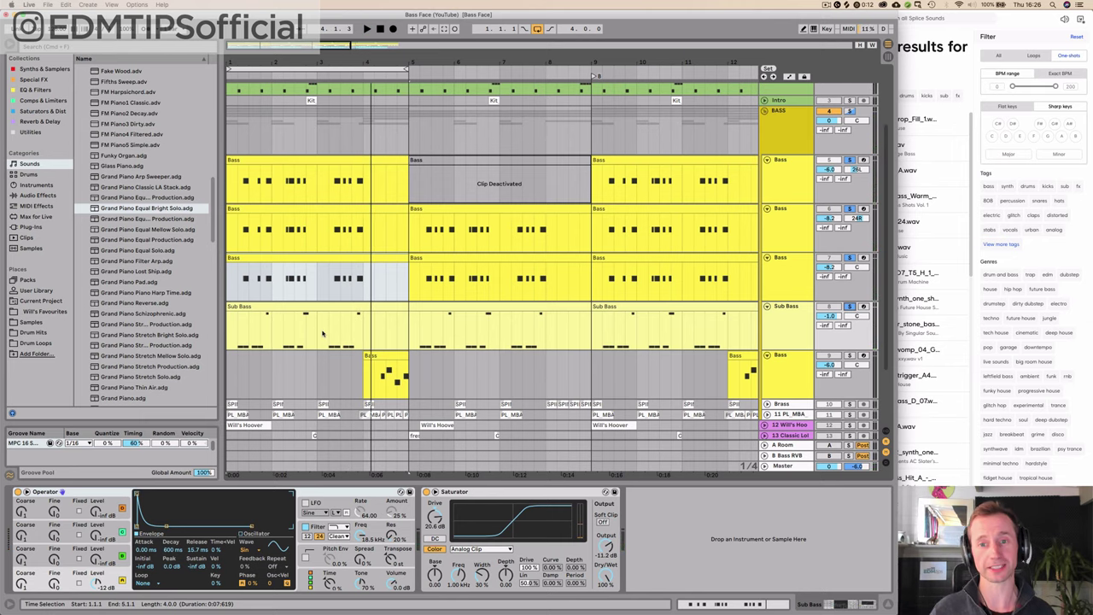
Enable the three Bass layers and Sub Bass, and play them with the Kicks track and BASS group soloed
scroll(728, 267, "up", 3)
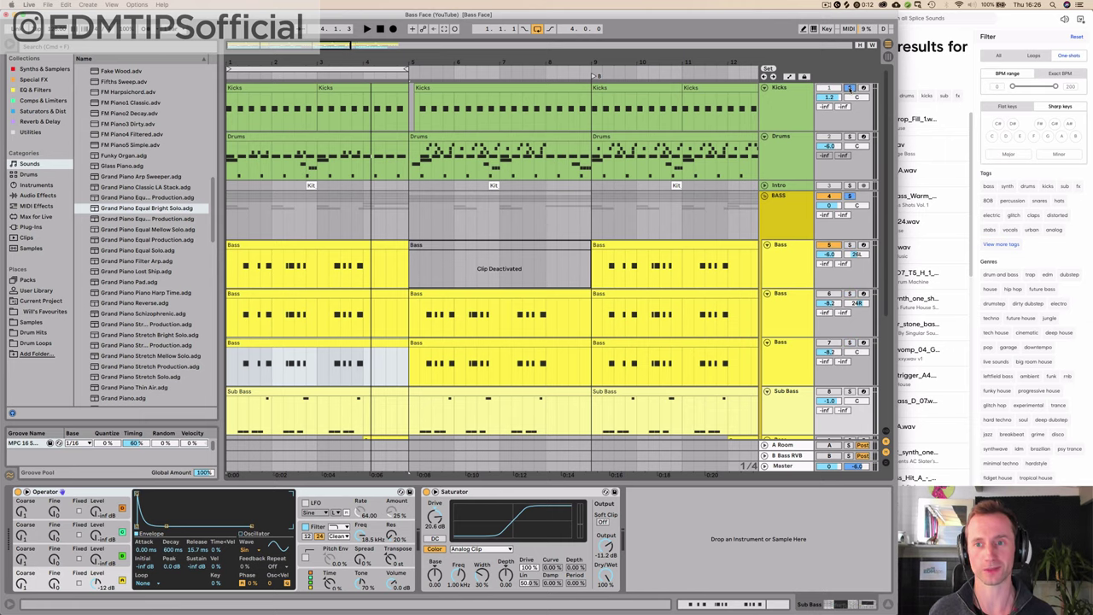
scroll(846, 137, "down", 5)
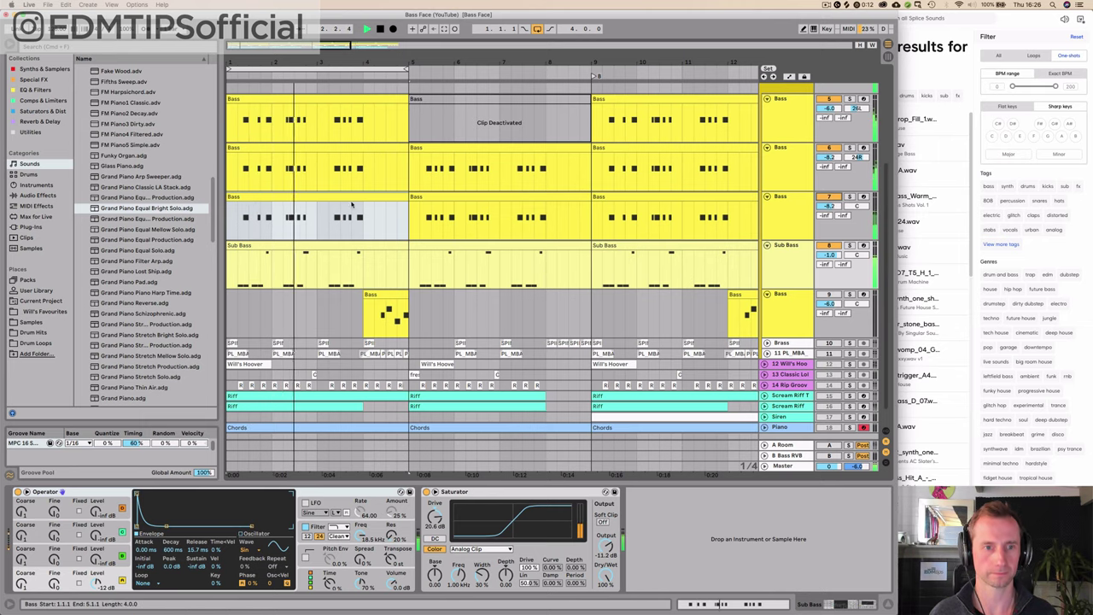
scroll(359, 210, "up", 2)
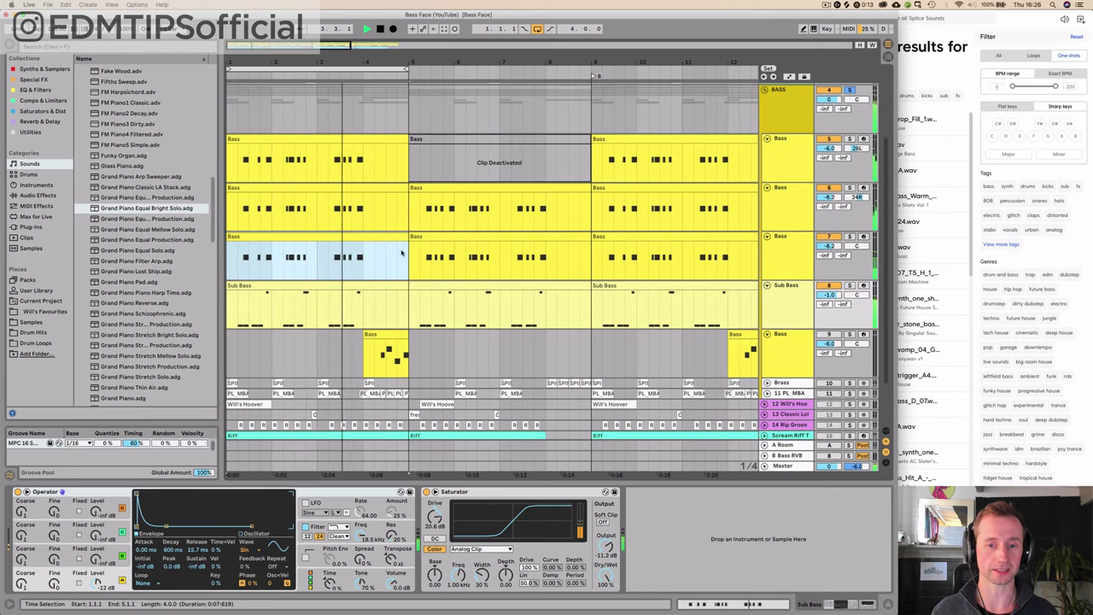
Show the devices of the second and first Bass tracks, and play the loop again
left_click(365, 219)
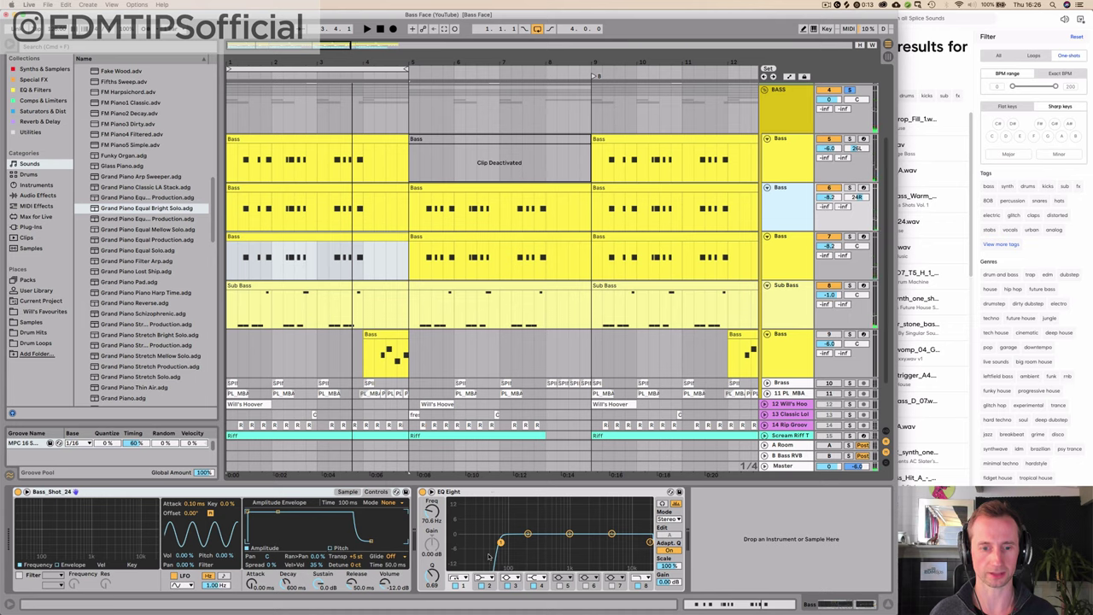
left_click(798, 175)
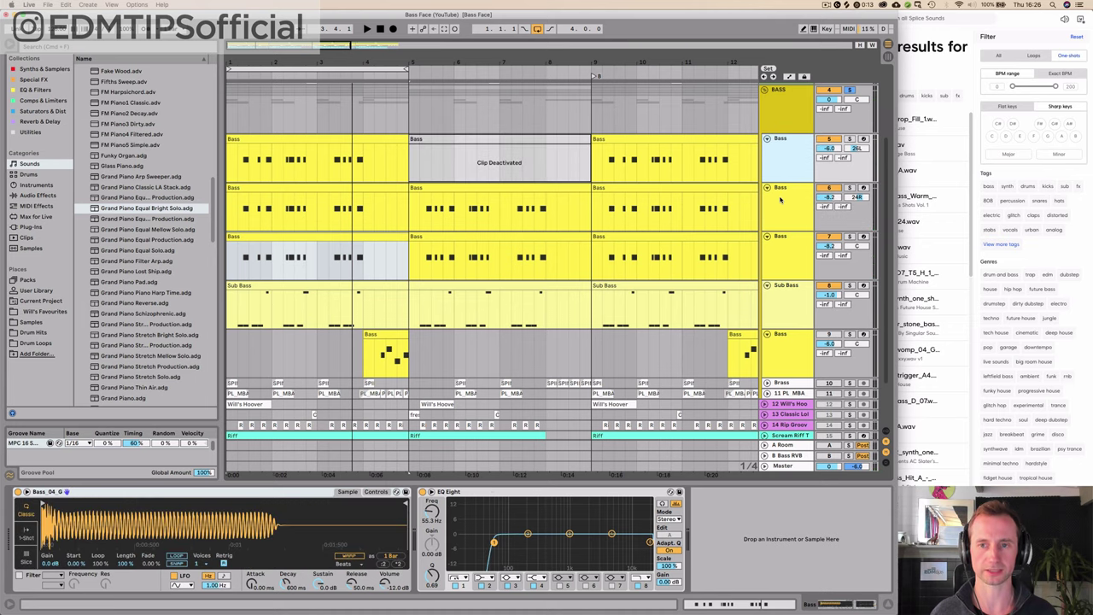
key("space")
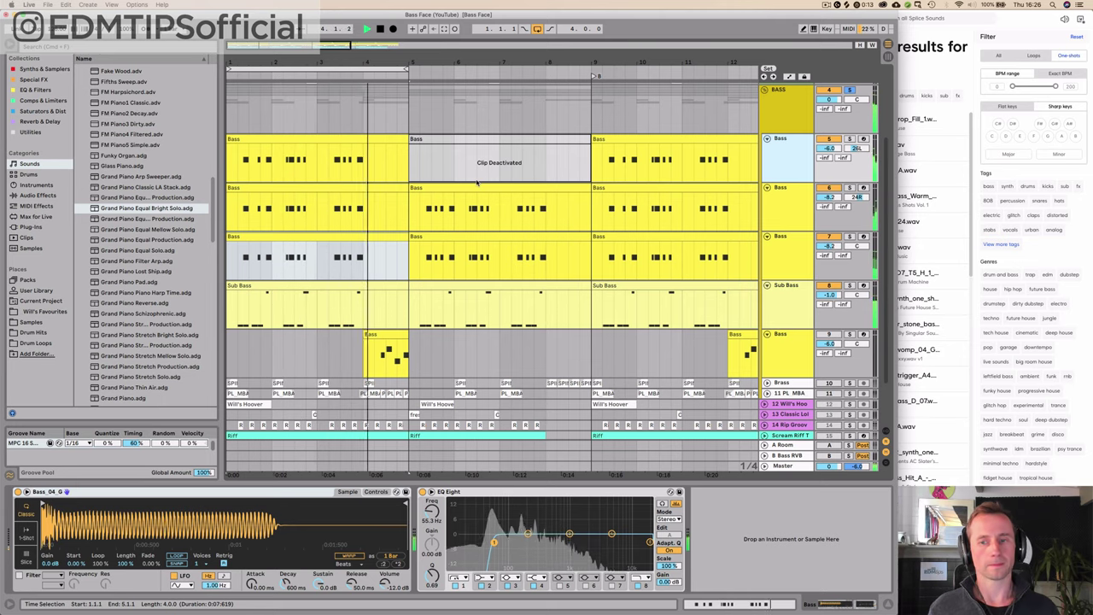
key("space")
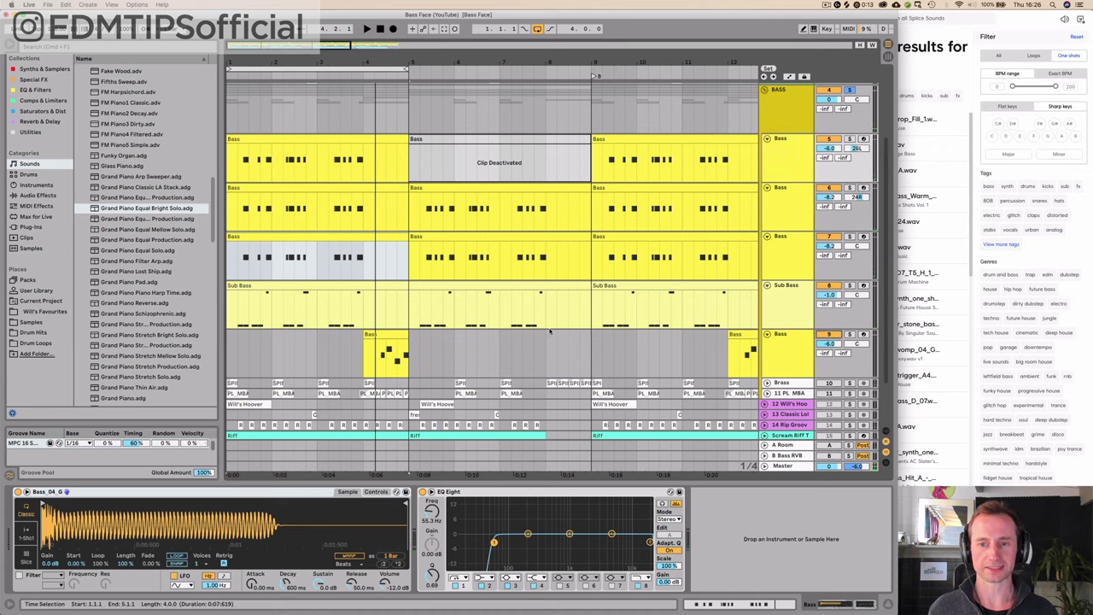
Play the short fill clip at bar 4 on the Bass track below Sub Bass
left_click(371, 359)
key("space")
key("space")
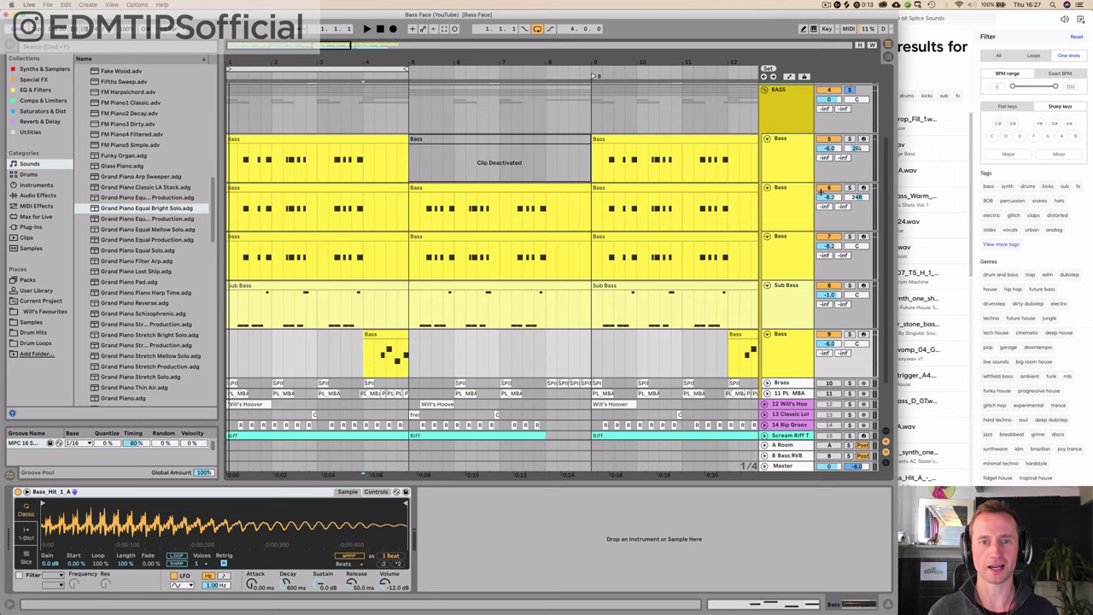
Unfold the Brass track and the PL_MBA track below it to show their clip waveforms
scroll(813, 280, "down", 2)
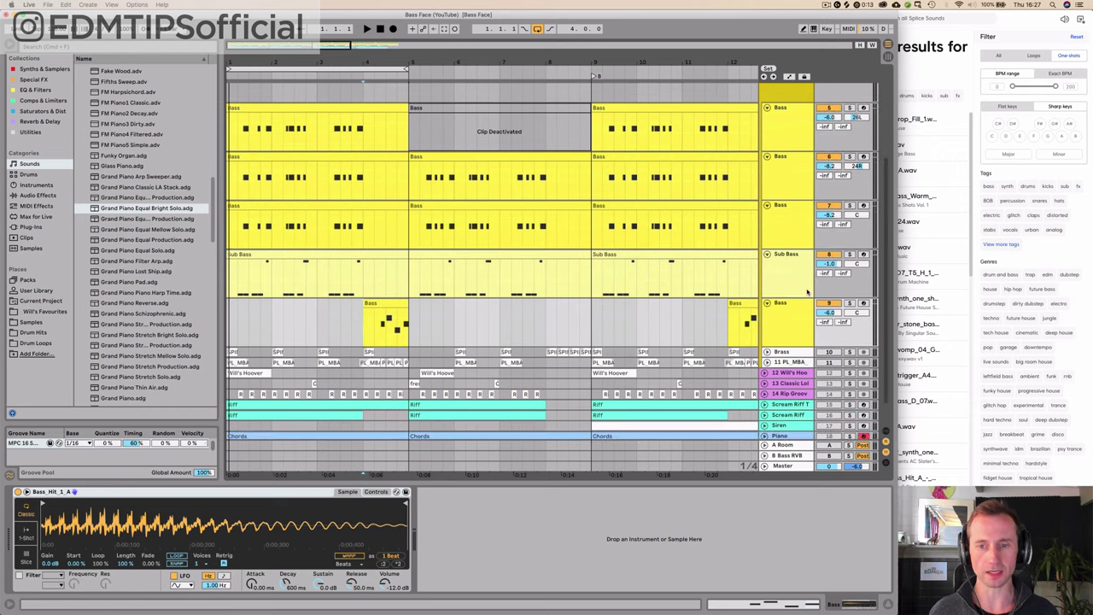
left_click(780, 352)
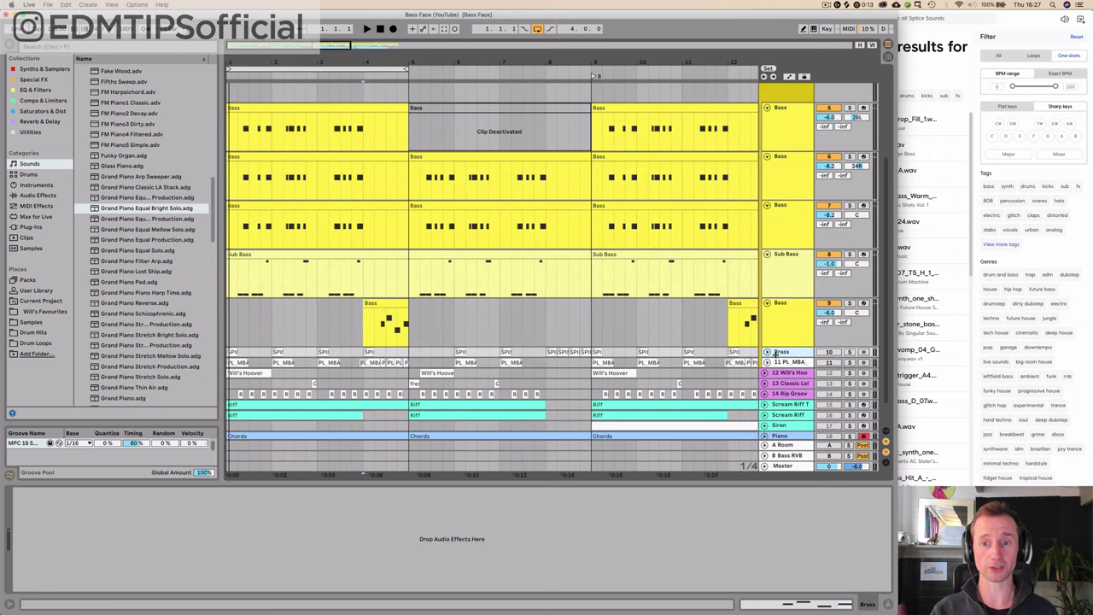
left_click(768, 353)
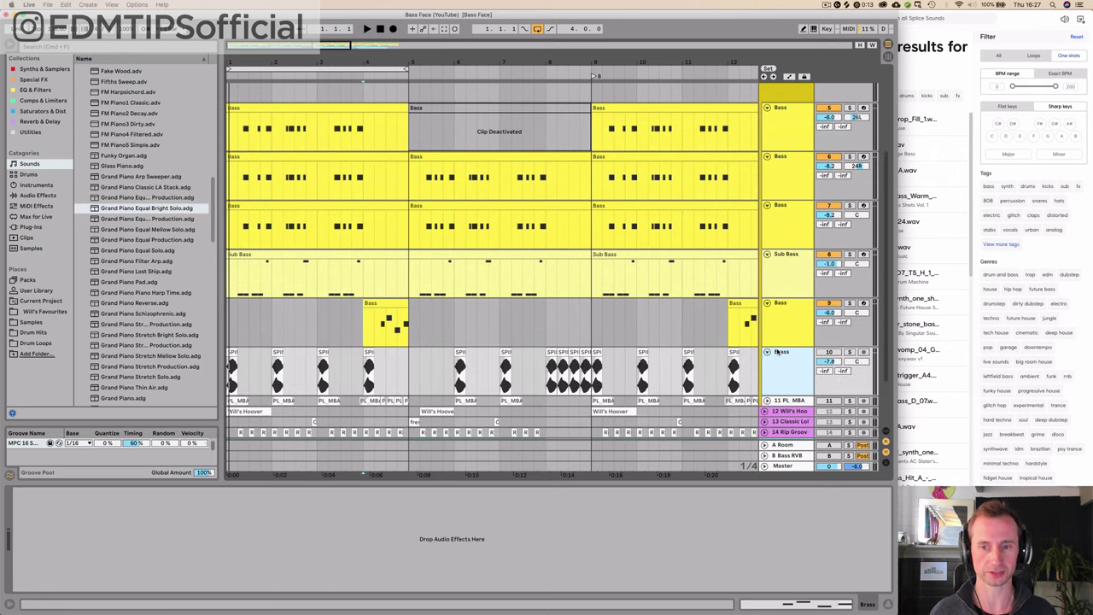
left_click(768, 370)
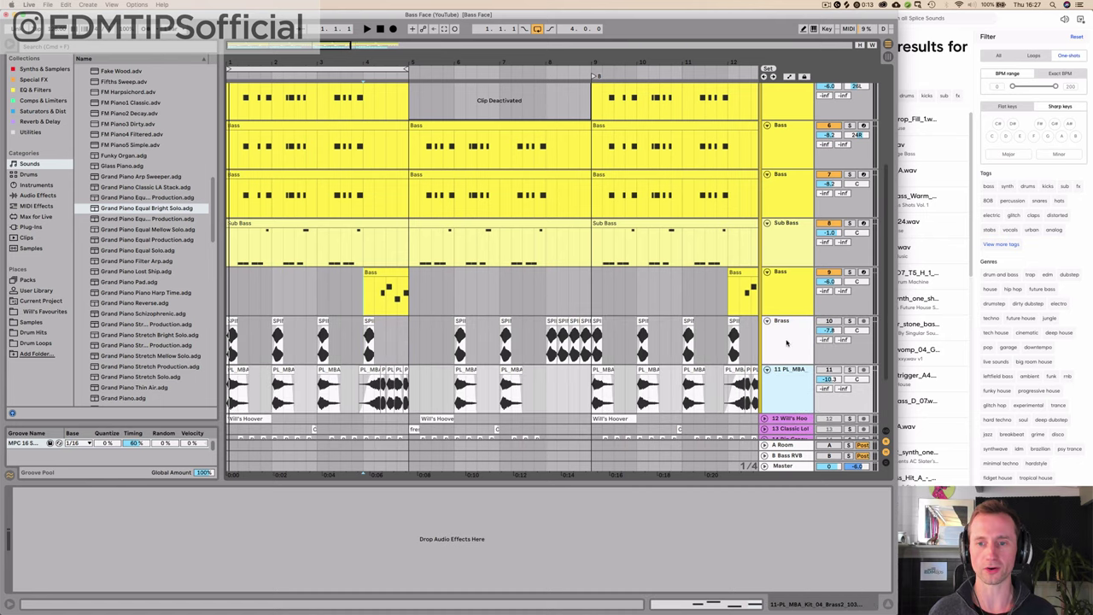
Switch to Splice and start a new search of the samples
left_click(1040, 25)
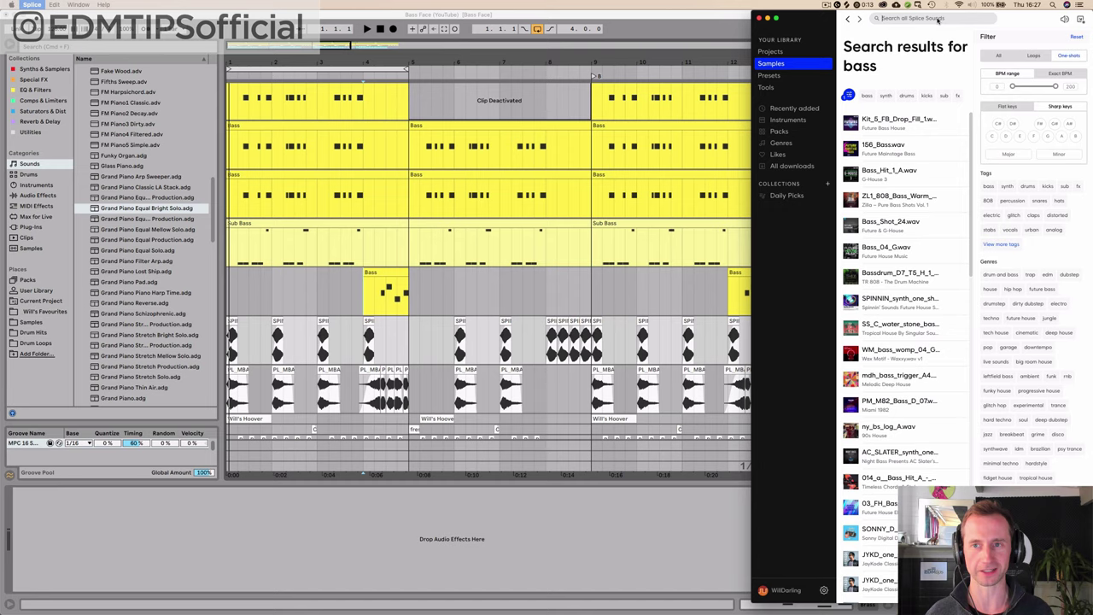
left_click(938, 19)
type("splice")
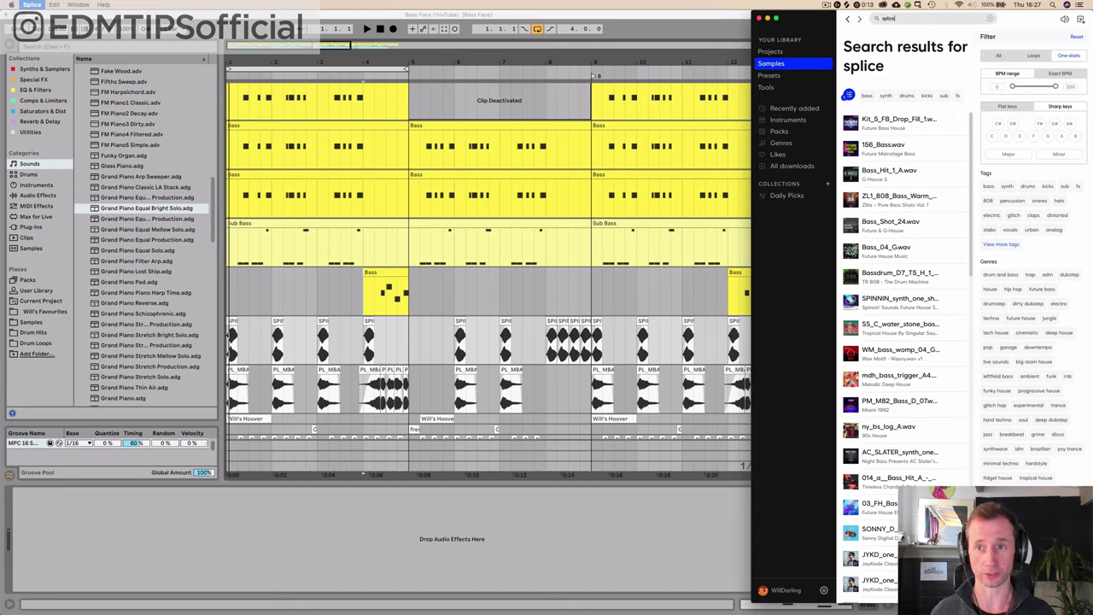
key("BackSpace")
key("BackSpace")
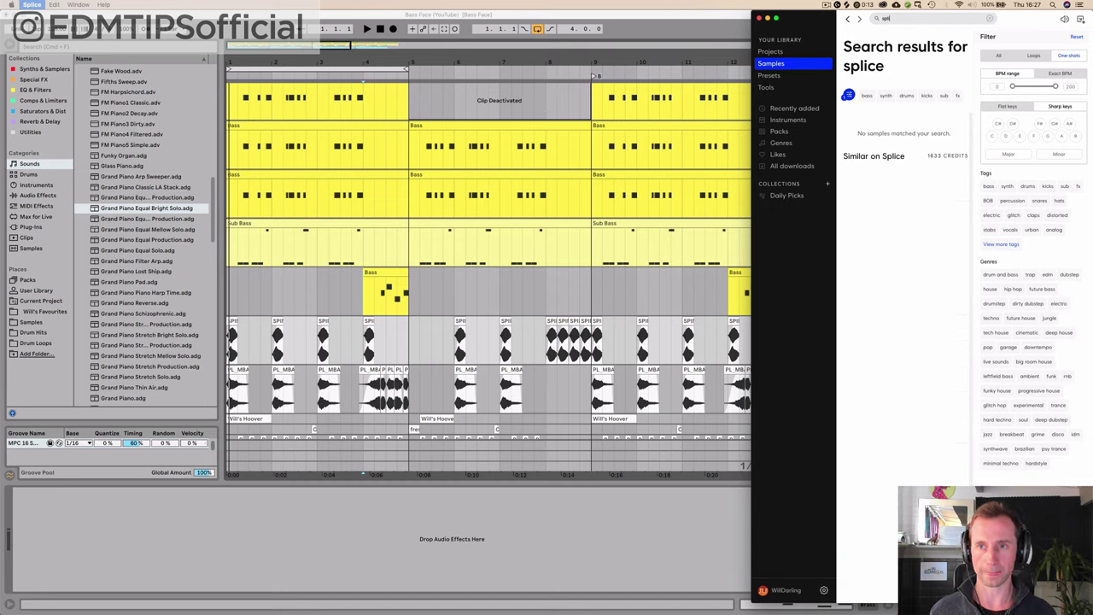
key("BackSpace")
key("BackSpace")
key("BackSpace")
key("BackSpace")
Search the Splice samples for "brass"
type("brass")
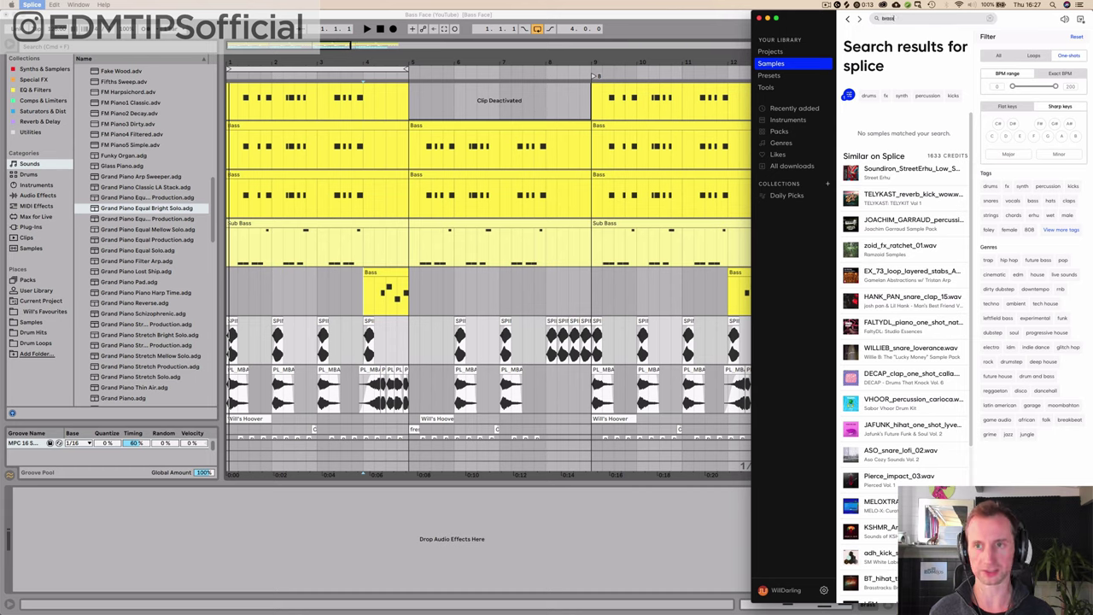
key("Return")
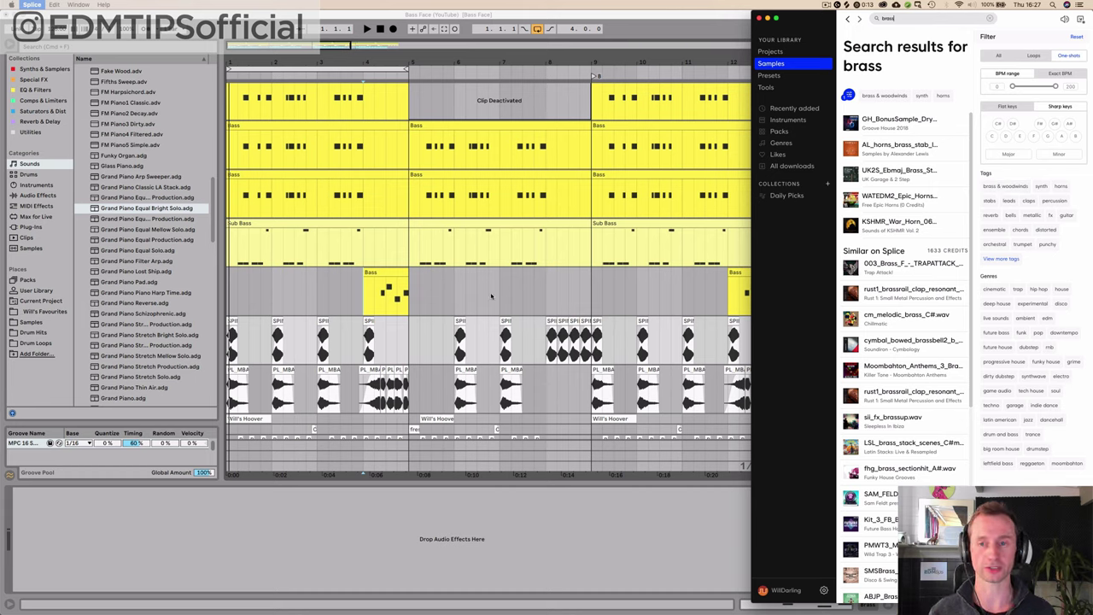
Back in Ableton Live, enable the Brass track and play its first SPINNIN_synth_one_shot clip
left_click(240, 337)
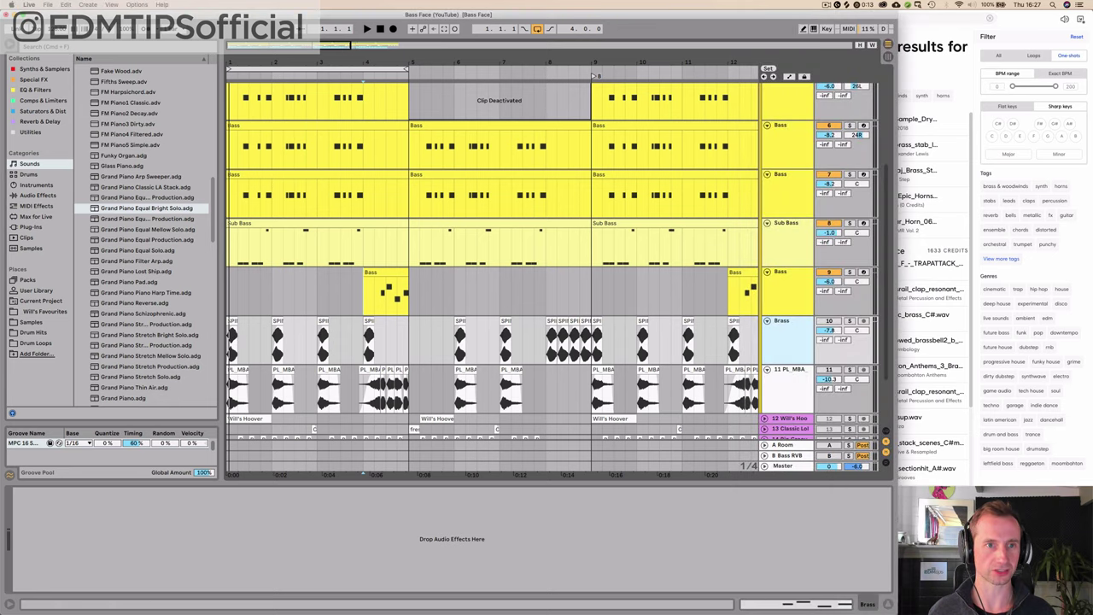
left_click_drag(231, 63, 231, 175)
left_click(254, 322)
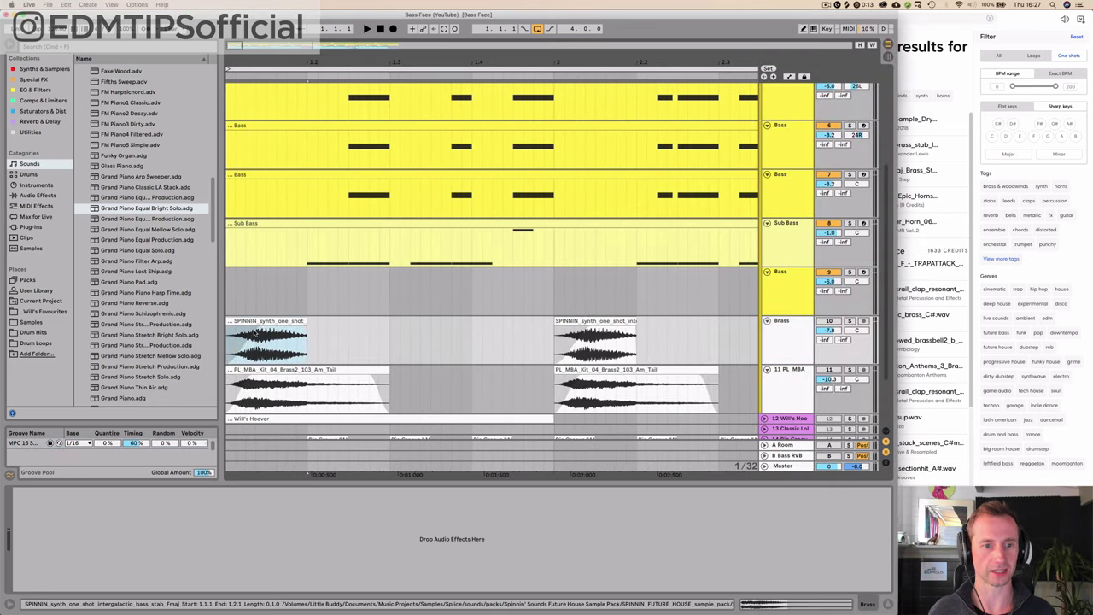
mouse_move(264, 334)
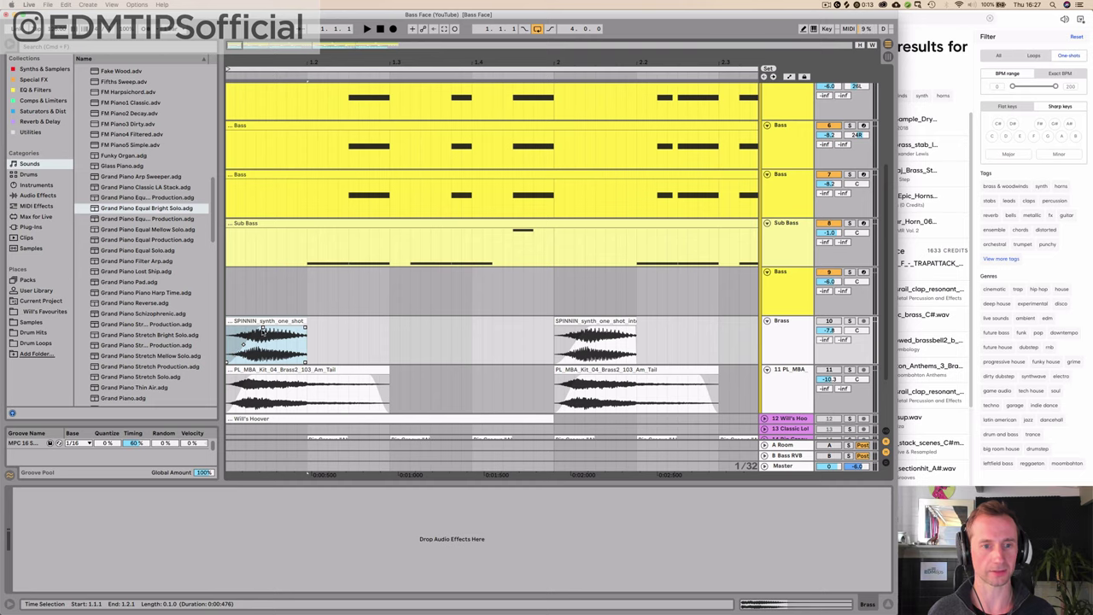
left_click(821, 321)
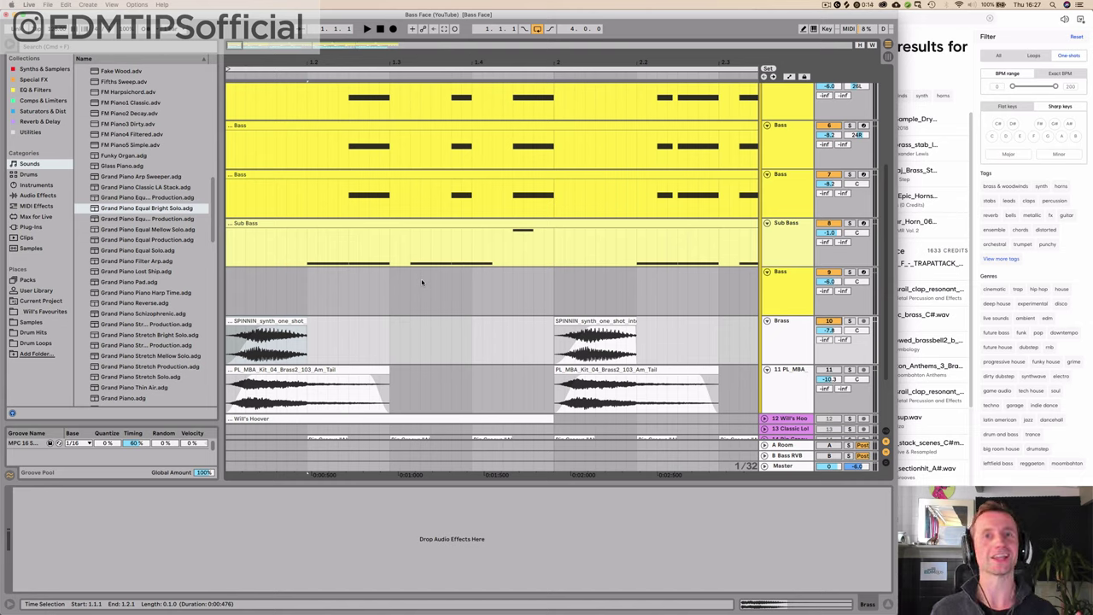
key("space")
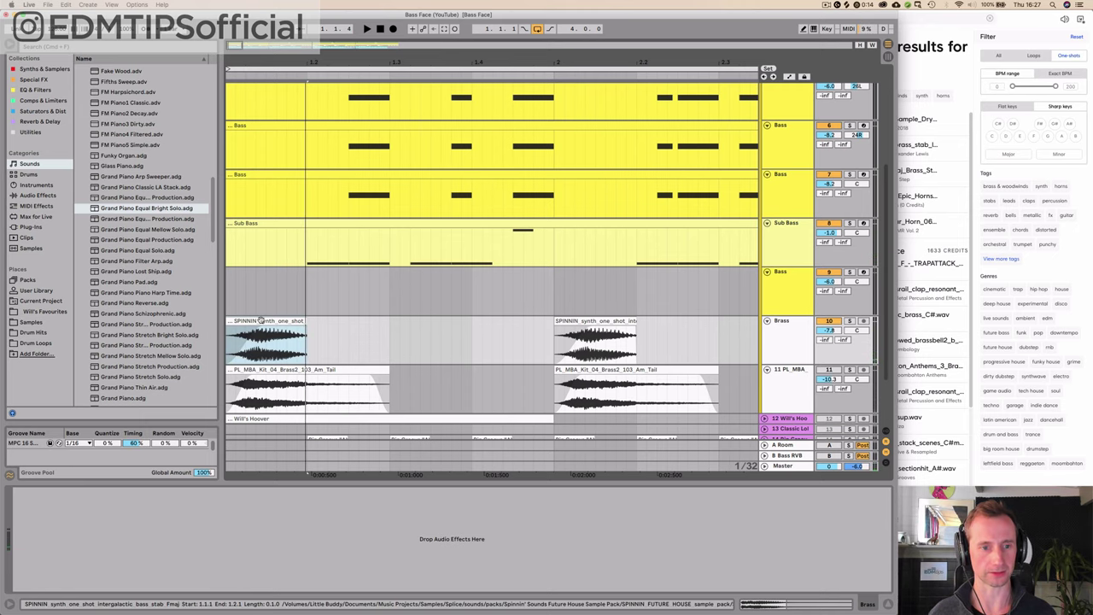
Open the first Brass clip to show its sample waveform and transpose setting
double_click(261, 319)
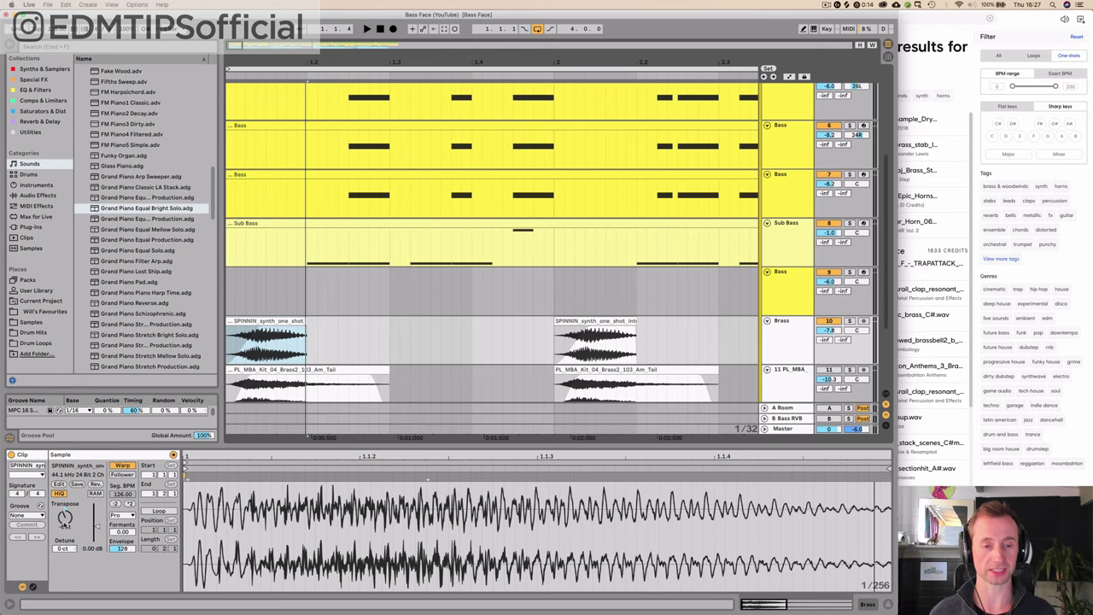
scroll(800, 309, "down", 4)
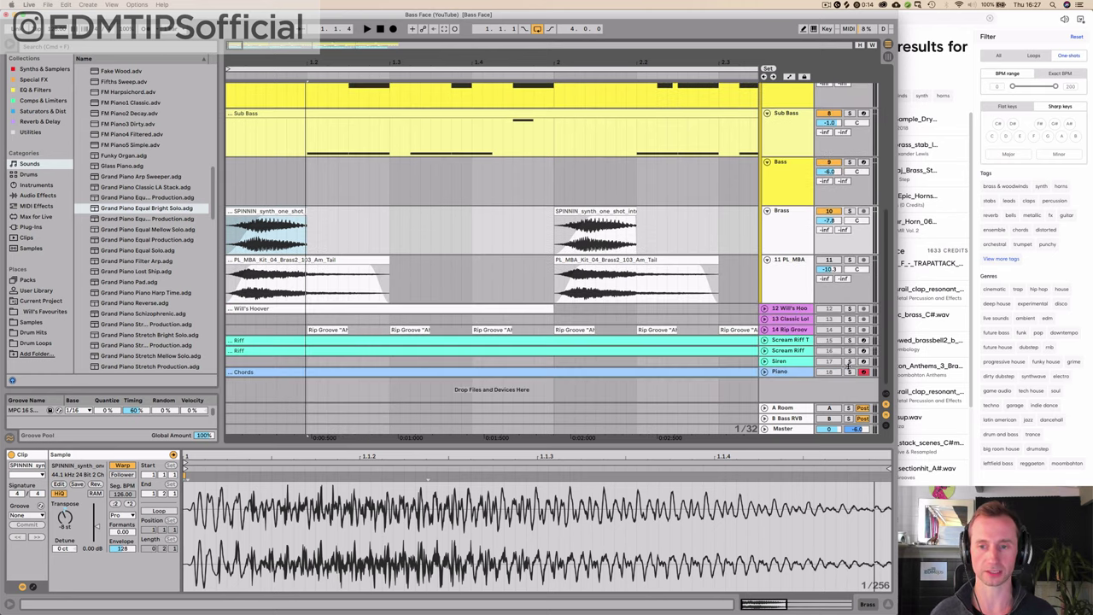
scroll(841, 339, "up", 5)
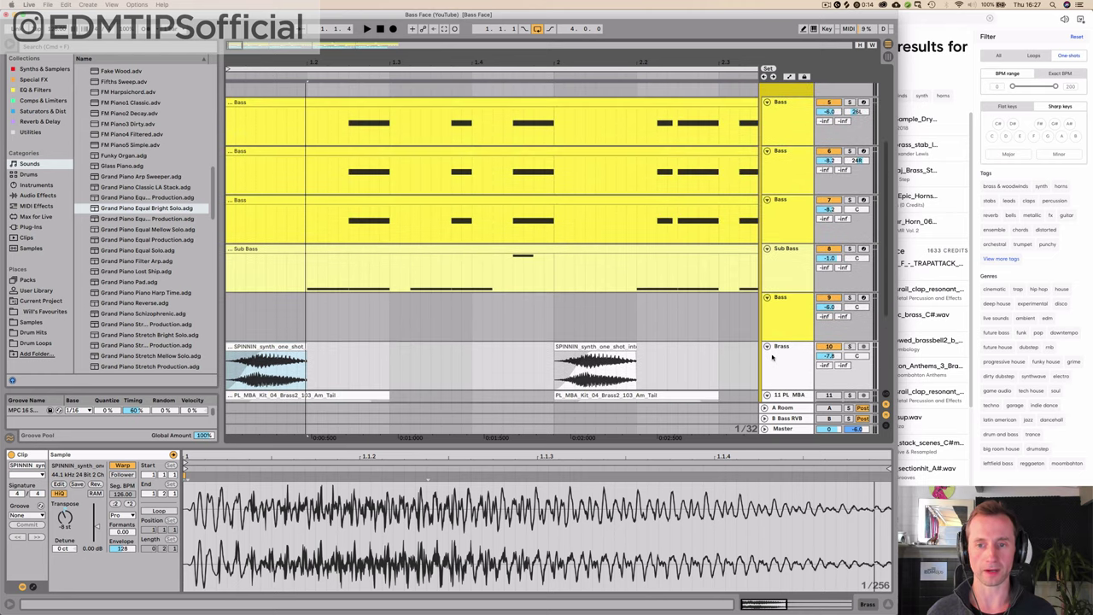
left_click(263, 346)
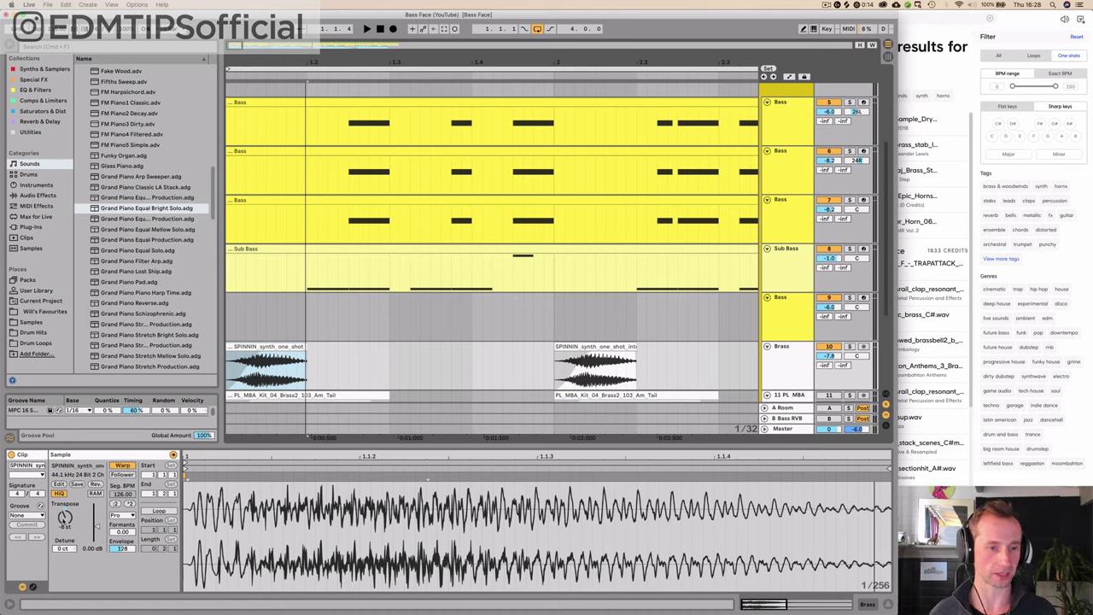
Show the warp modes available for the Brass clip, leaving Complex Pro selected
left_click(125, 515)
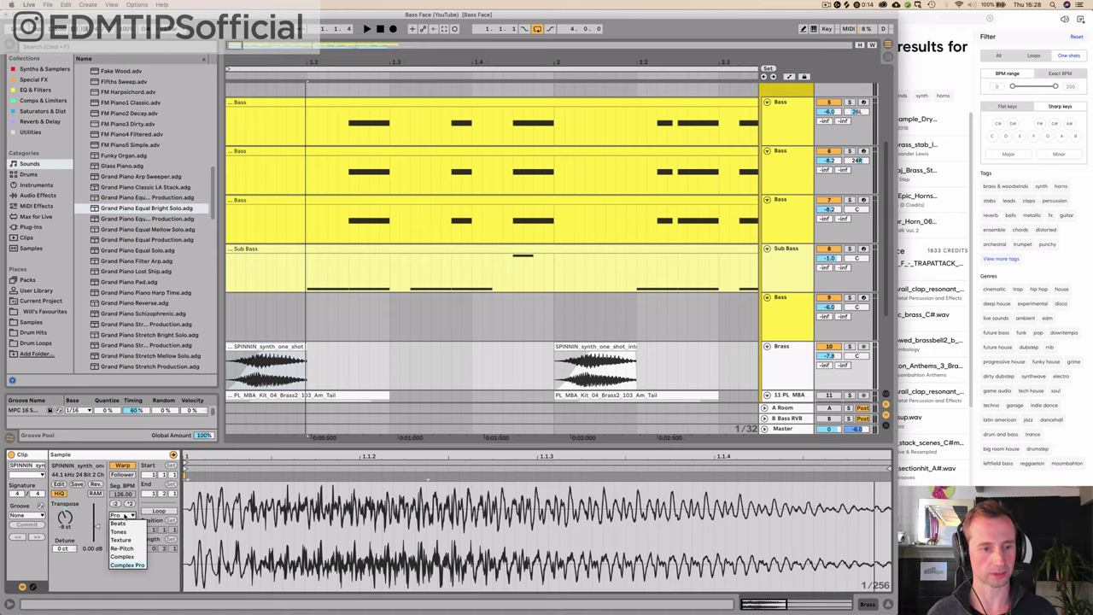
left_click(125, 516)
left_click(125, 516)
left_click(125, 516)
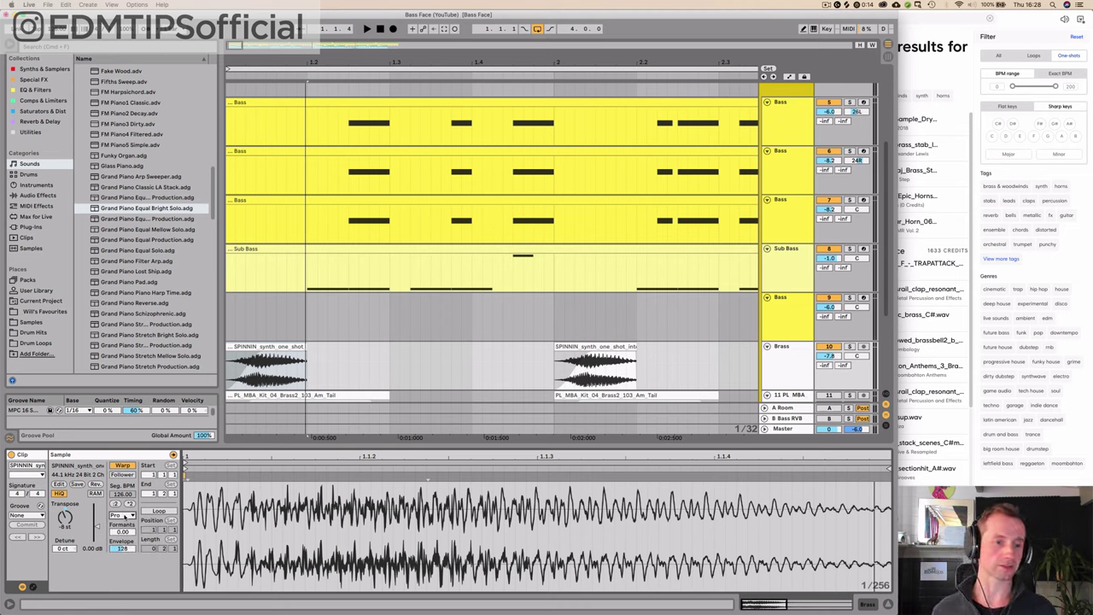
Audition the Brass clip with transpose reset to 0 st, and restore its transpose to -8 st
key("space")
key("space")
left_click(66, 527)
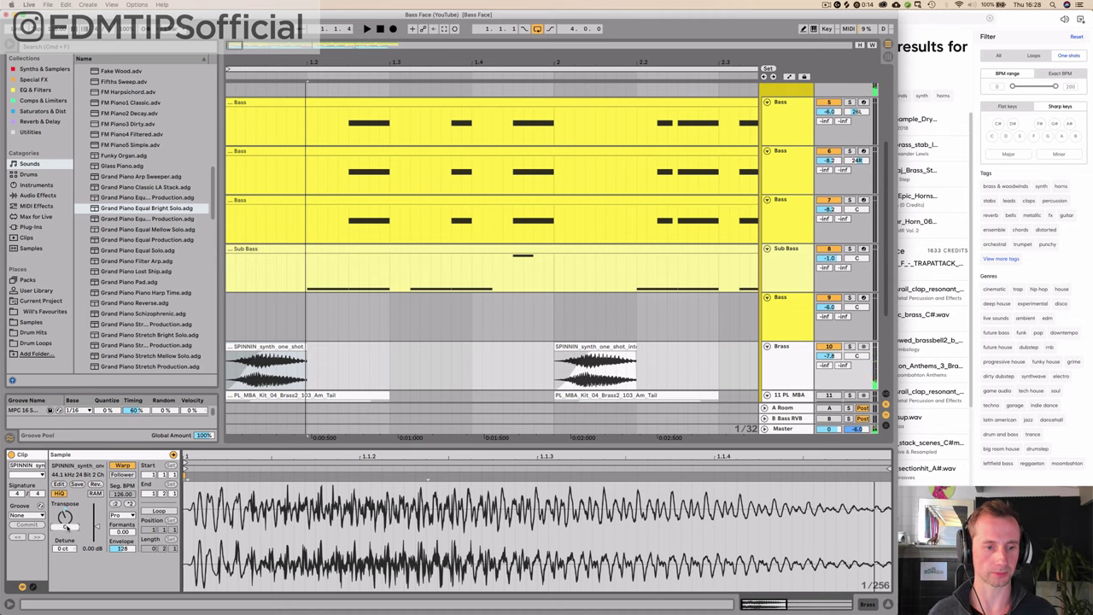
key("space")
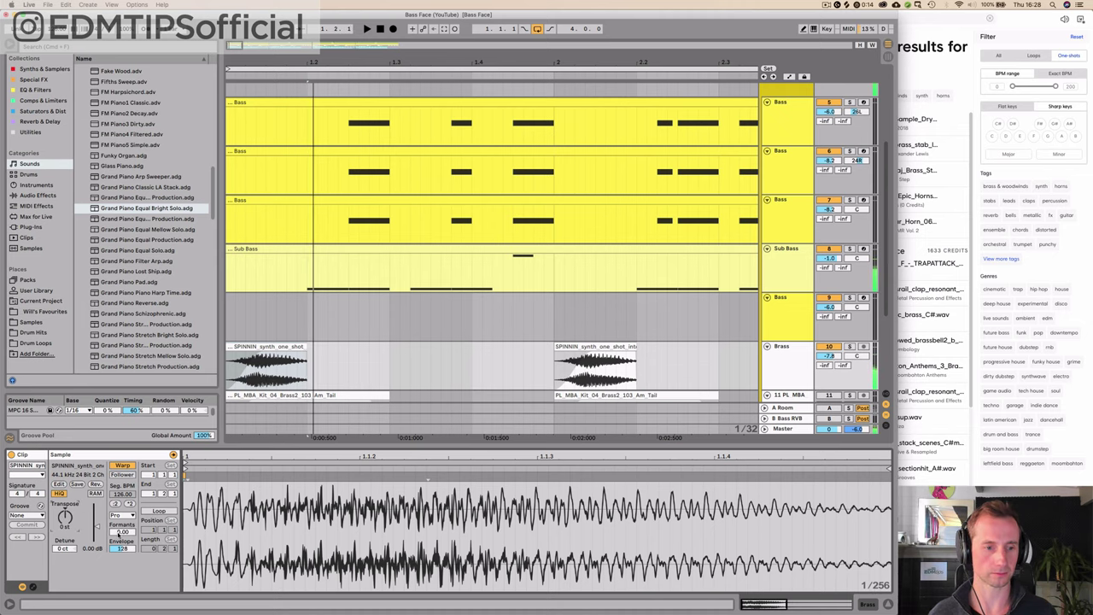
key("space")
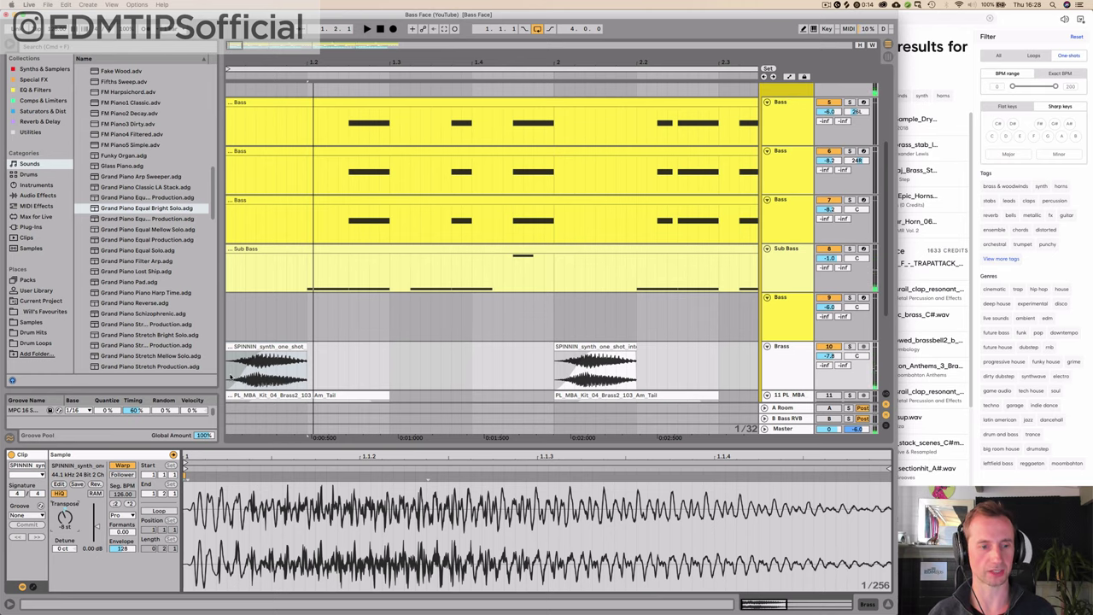
Open the Bass clip on track 5 to show its notes, and play the bass and brass parts together
scroll(354, 220, "up", 3)
left_click(369, 186)
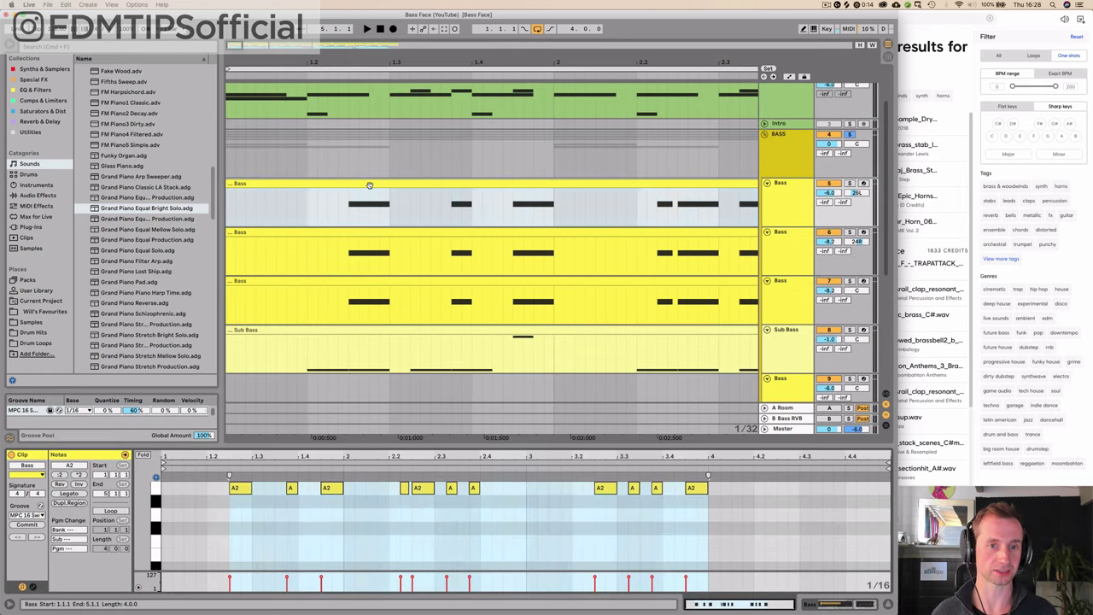
left_click(184, 498)
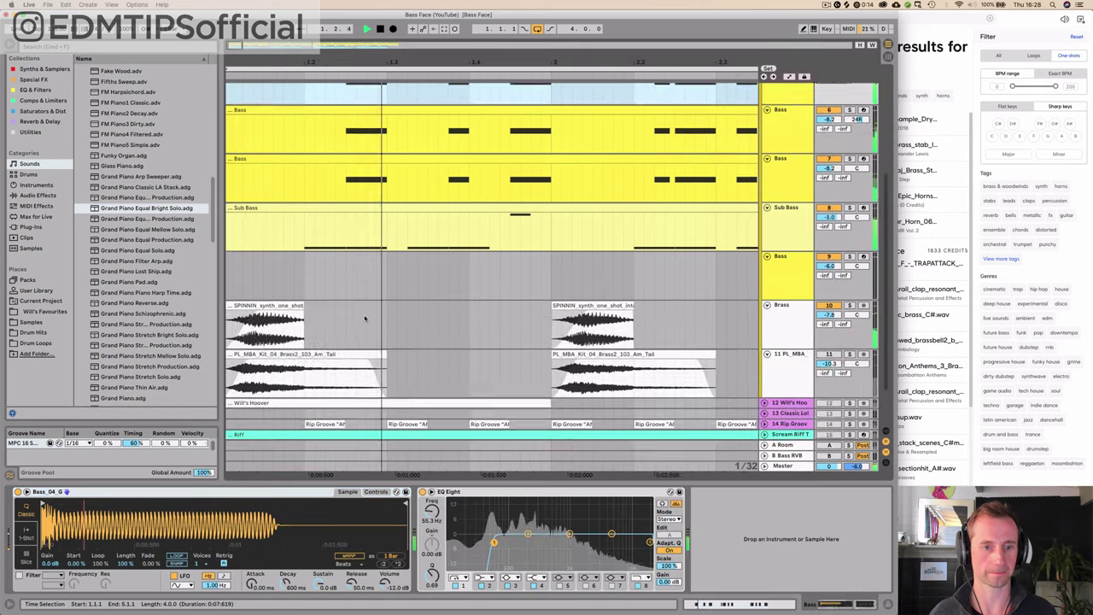
scroll(371, 316, "down", 3)
key("space")
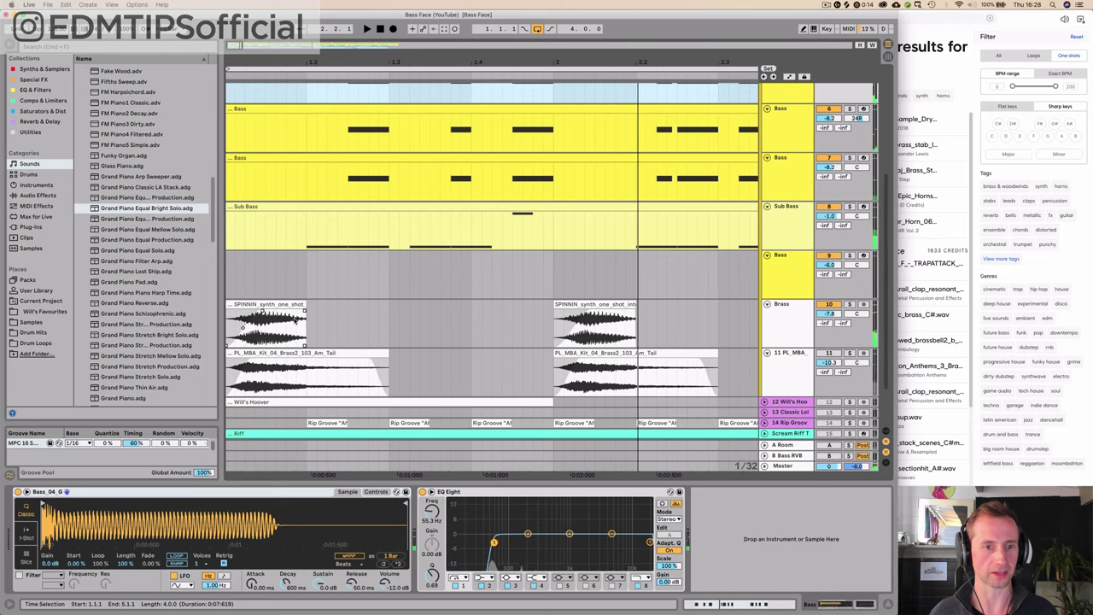
Examine up close where the first Brass clip ends and the Sub Bass note begins
left_click(300, 317)
left_click_drag(299, 64, 300, 125)
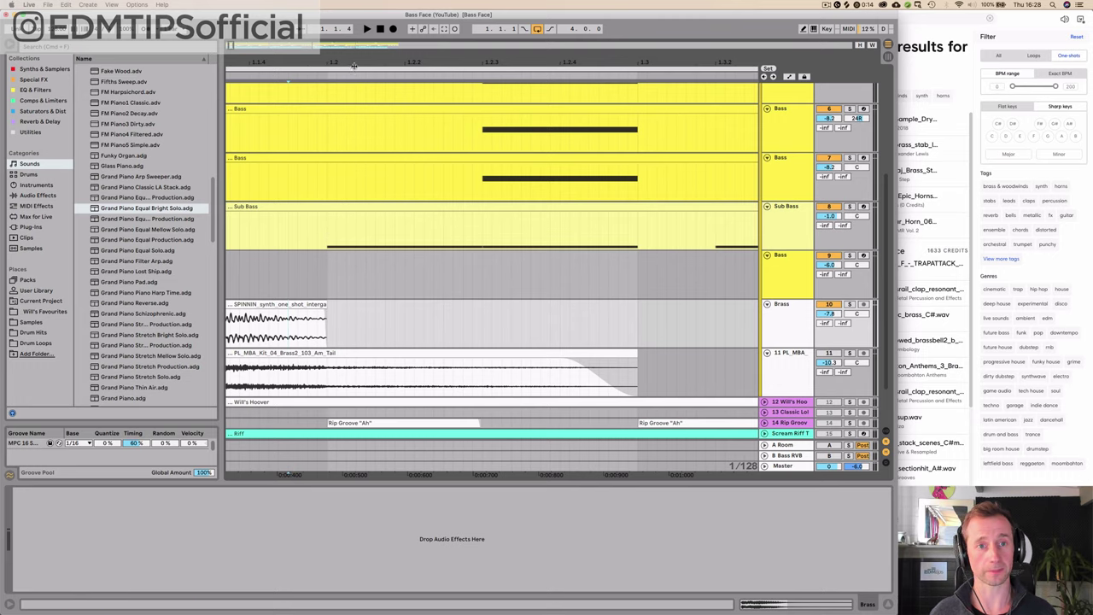
mouse_move(354, 65)
left_mouse_down()
mouse_move(256, 20)
mouse_move(243, 62)
left_mouse_up()
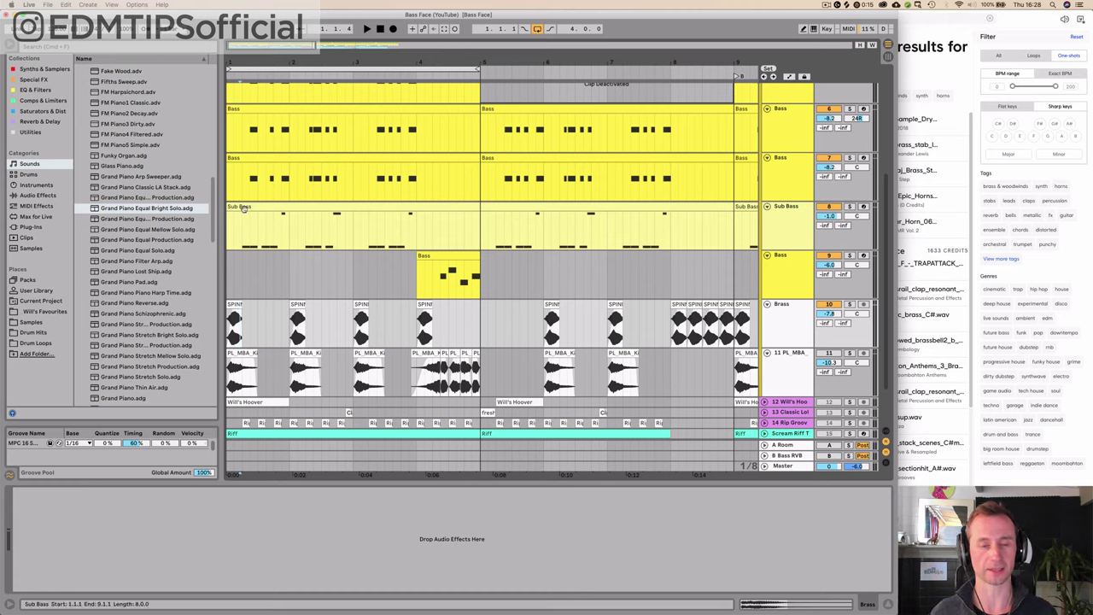
Solo the PL_MBA brass track and play its first clip from bar 1
left_click(797, 329)
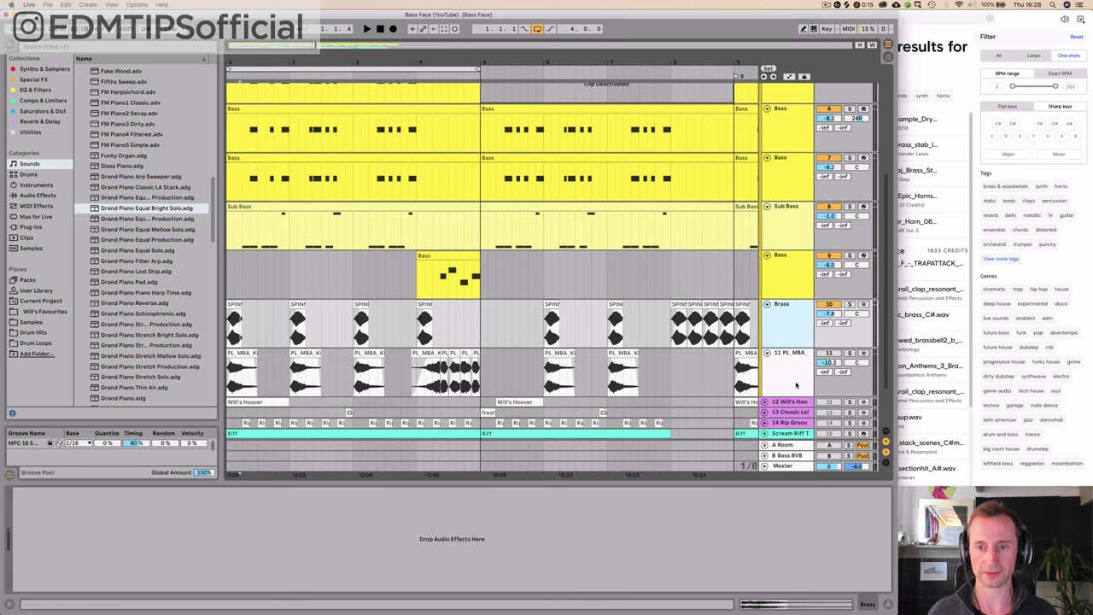
left_click(796, 386)
left_click(850, 353)
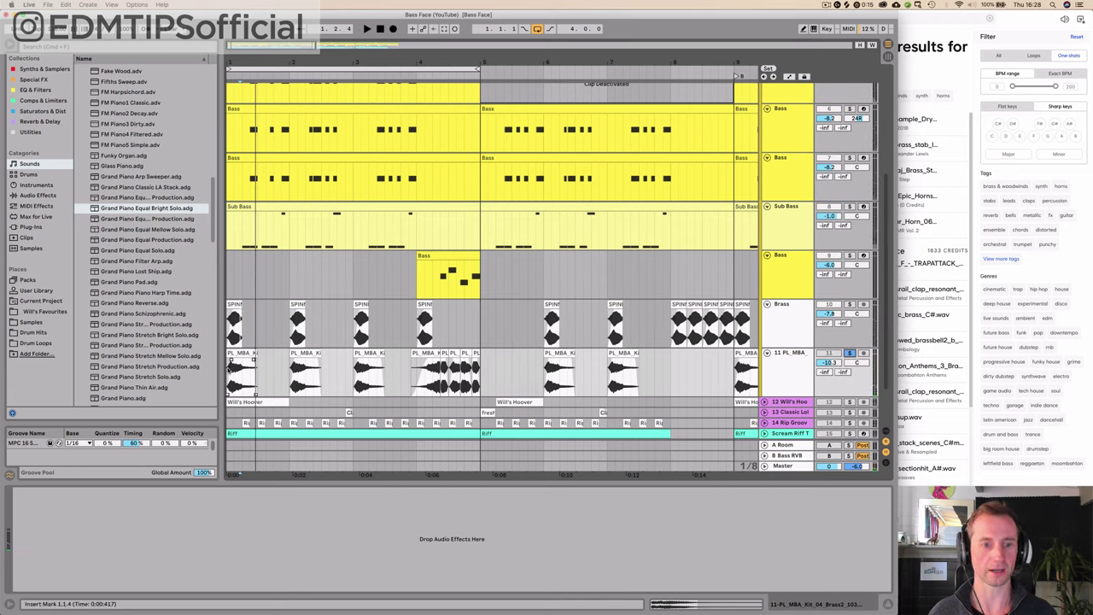
left_click(229, 369)
key("space")
key("space")
key("space")
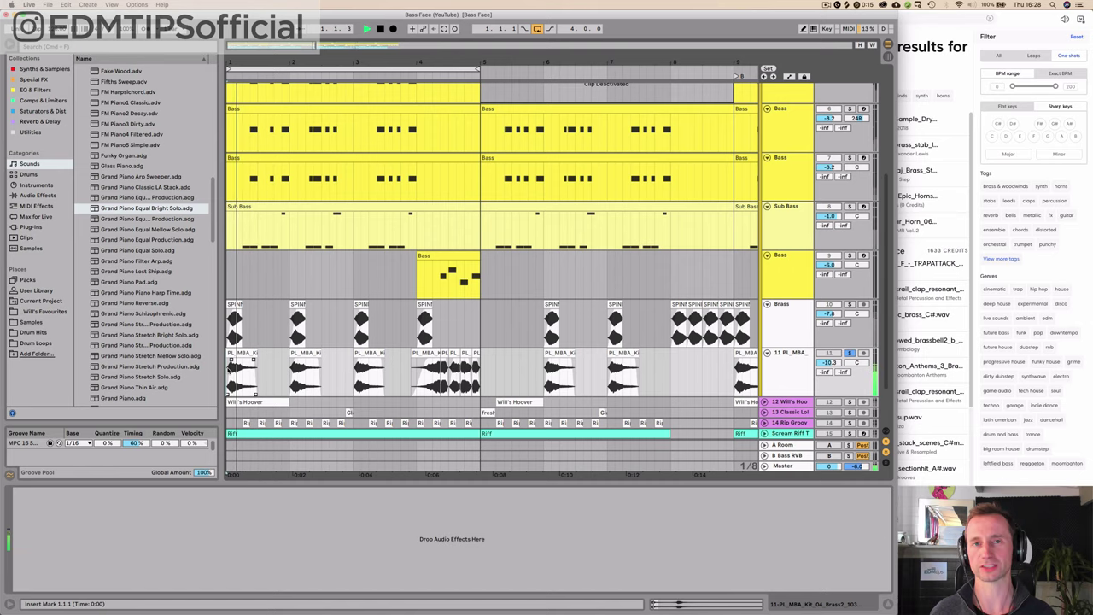
key("space")
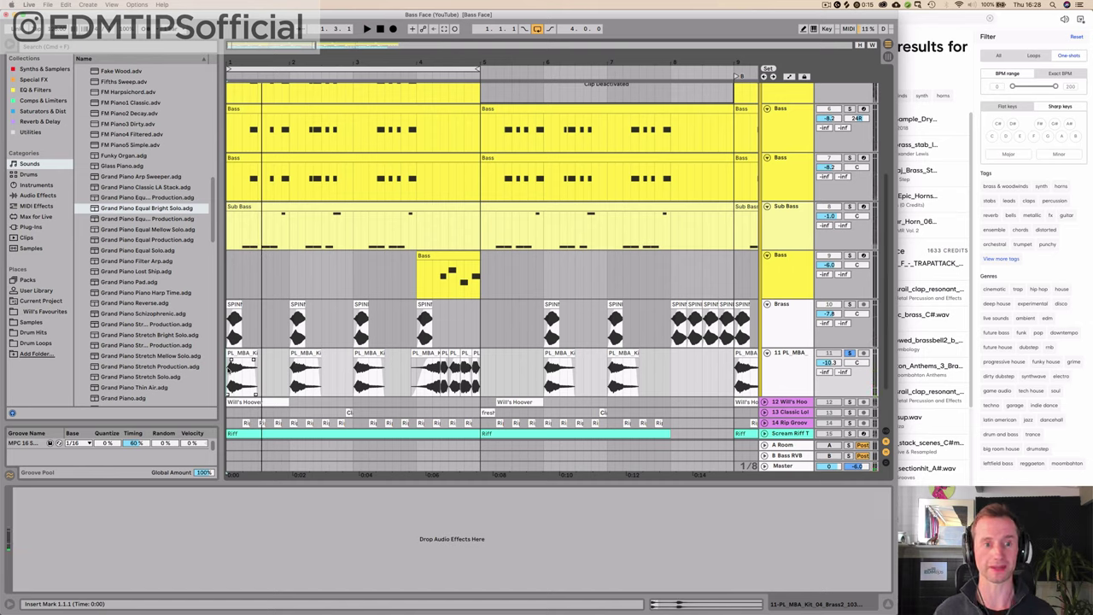
Replay the PL_MBA clip alone, and solo the Brass track with it to hear both brass layers together
key("space")
key("space")
key("space")
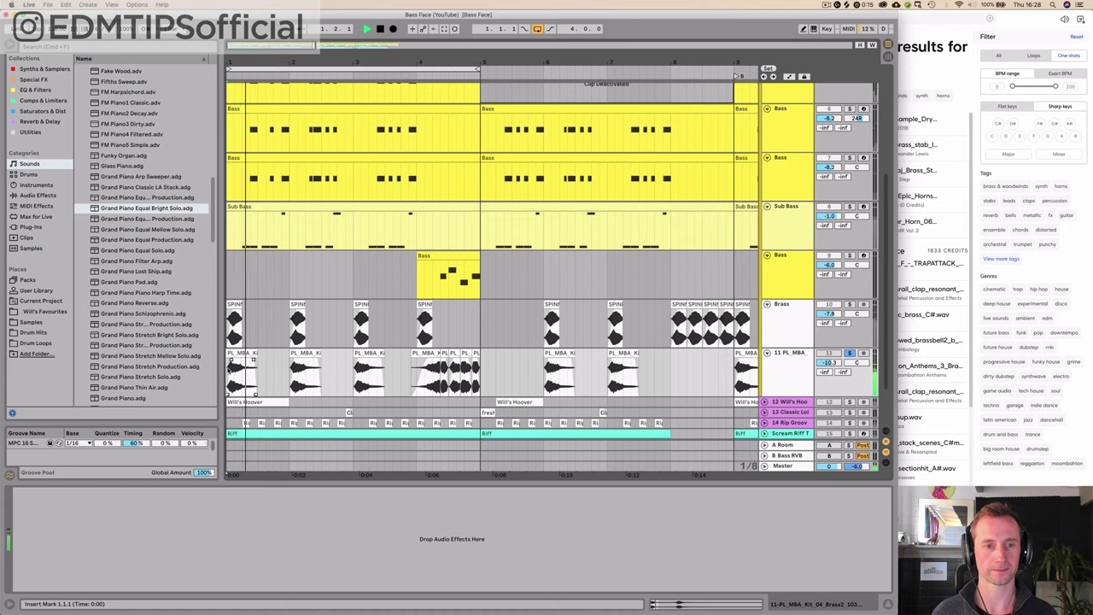
key("space")
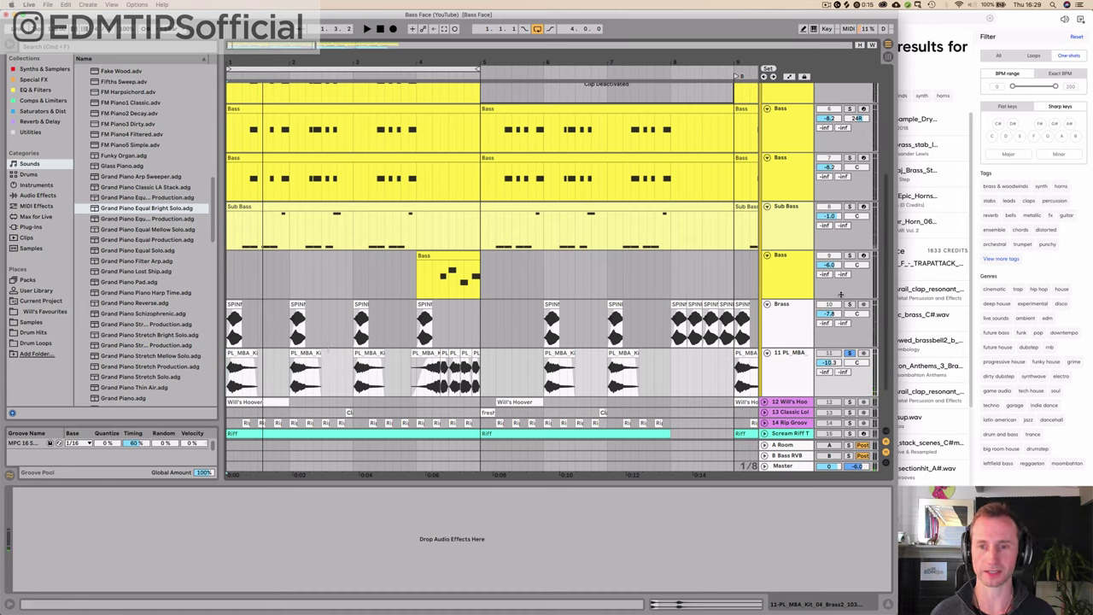
key("space")
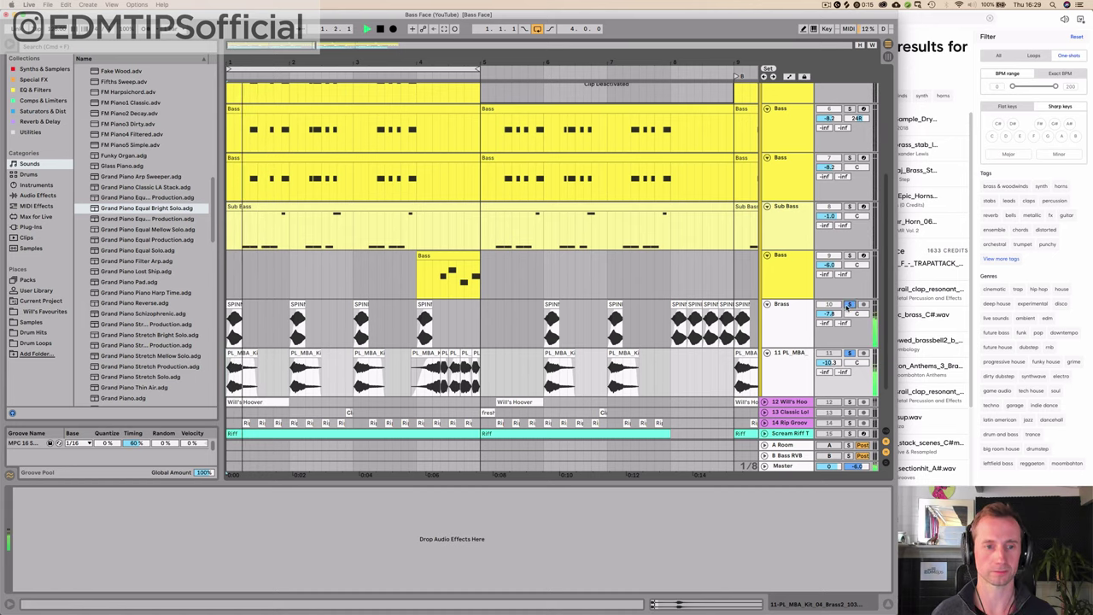
key("space")
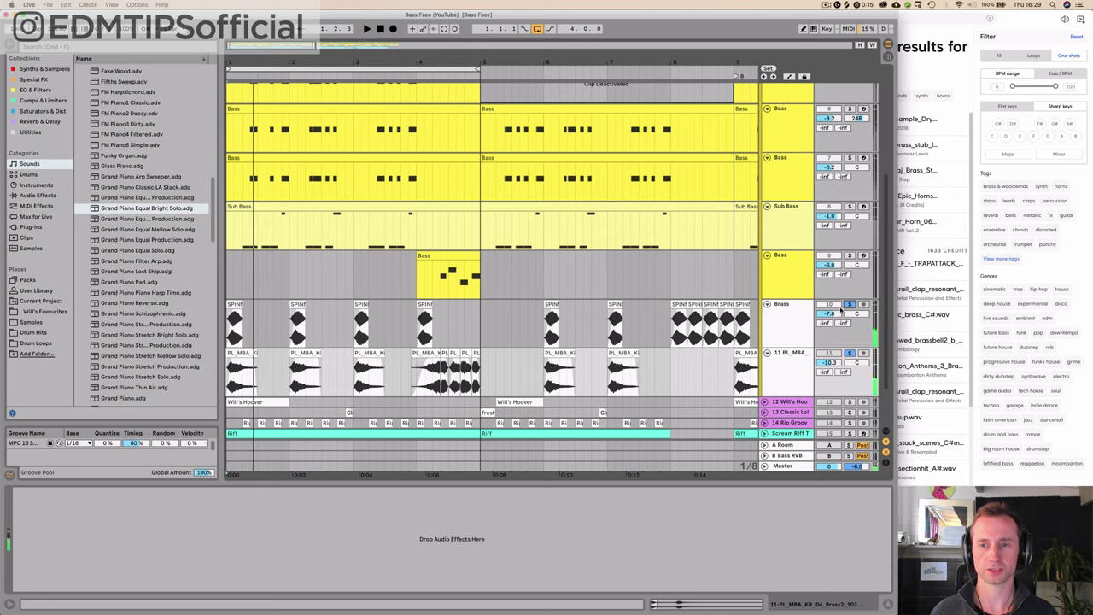
Solo the whole BASS group and play it from bar 1 into the bar 4 fill
scroll(859, 273, "up", 1)
scroll(848, 255, "up", 5)
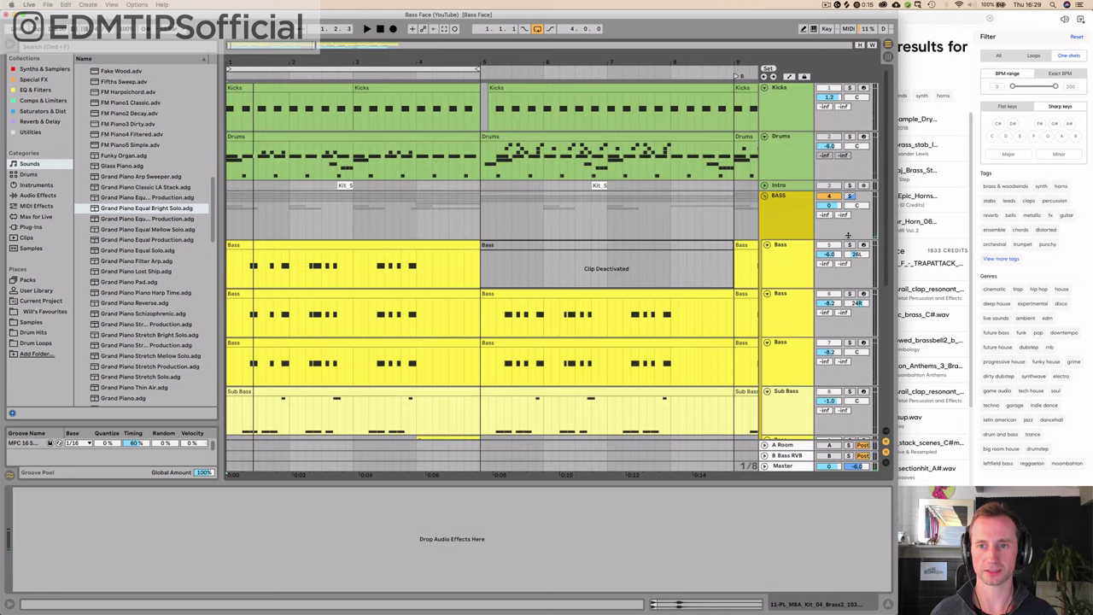
left_click(850, 196)
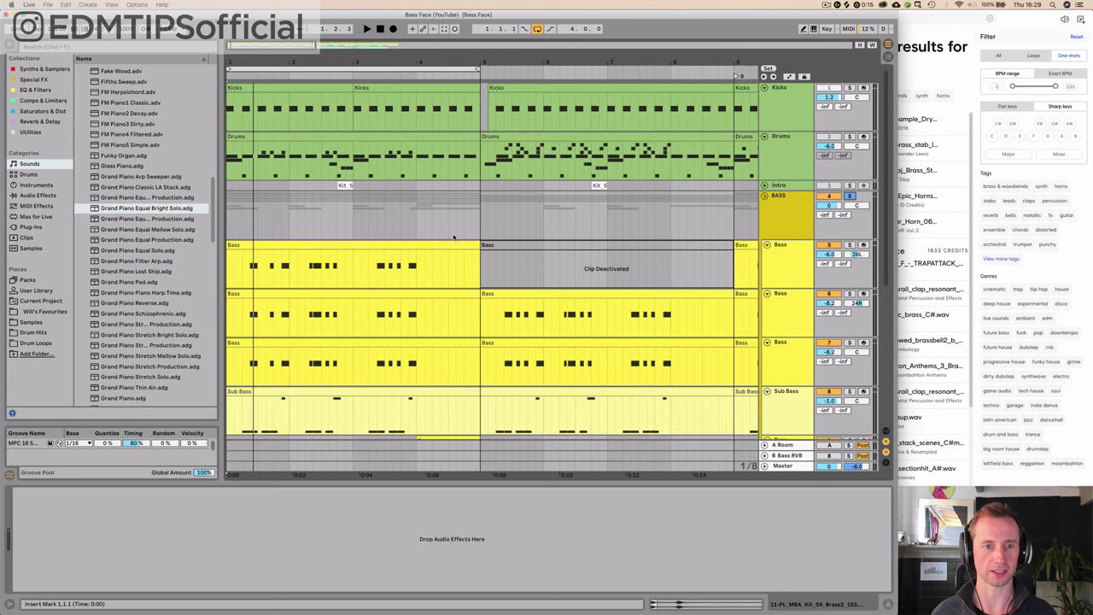
scroll(628, 219, "down", 5)
left_click_drag(305, 60, 306, 42)
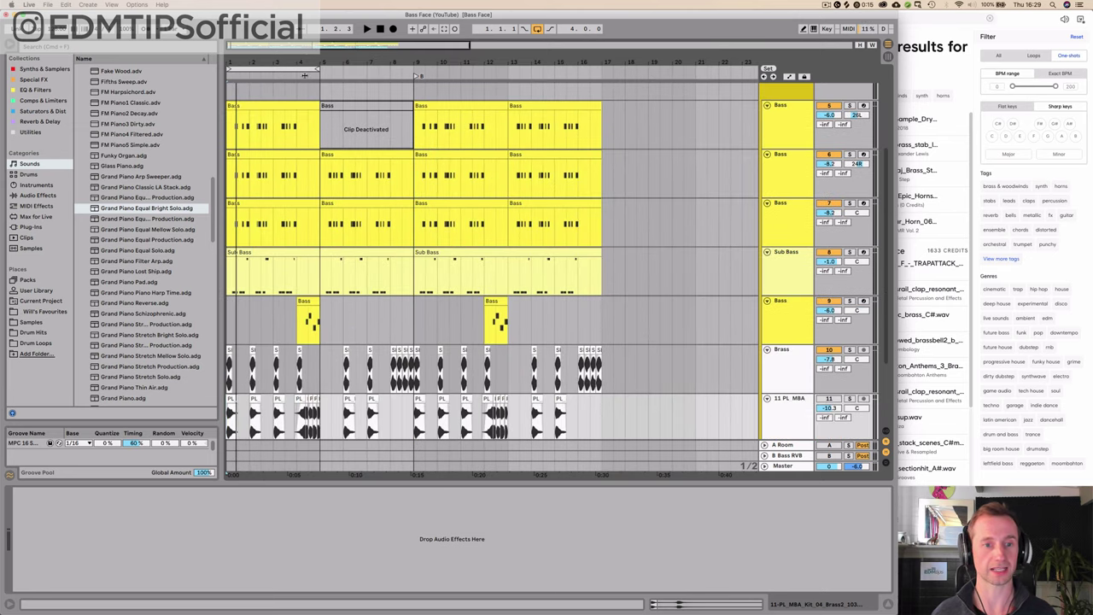
key("space")
scroll(353, 173, "down", 3)
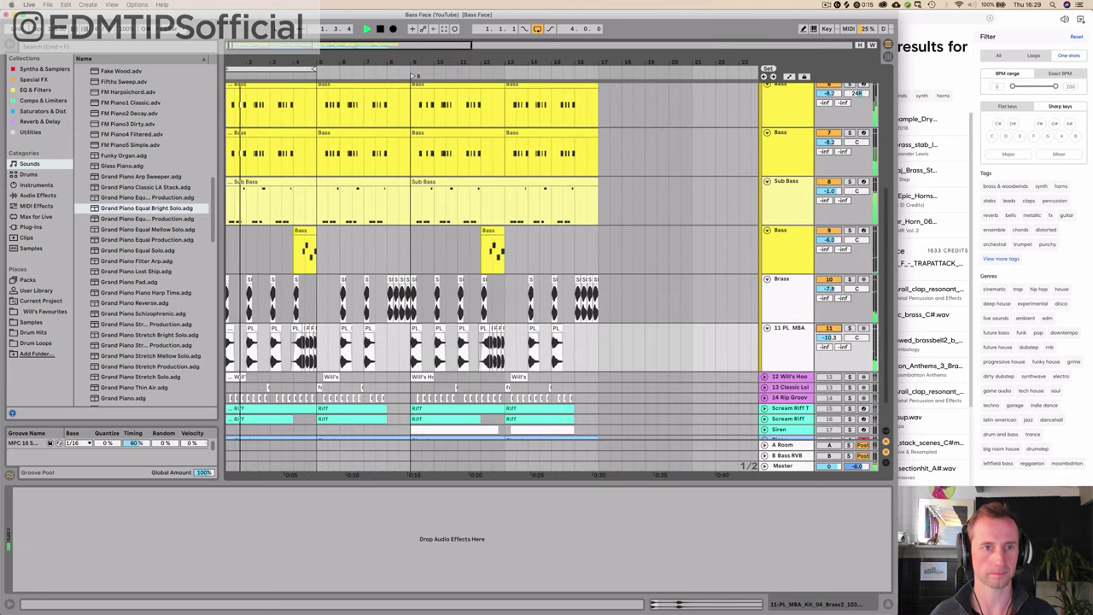
mouse_move(298, 62)
left_mouse_down()
mouse_move(298, 94)
mouse_move(314, 63)
left_mouse_up()
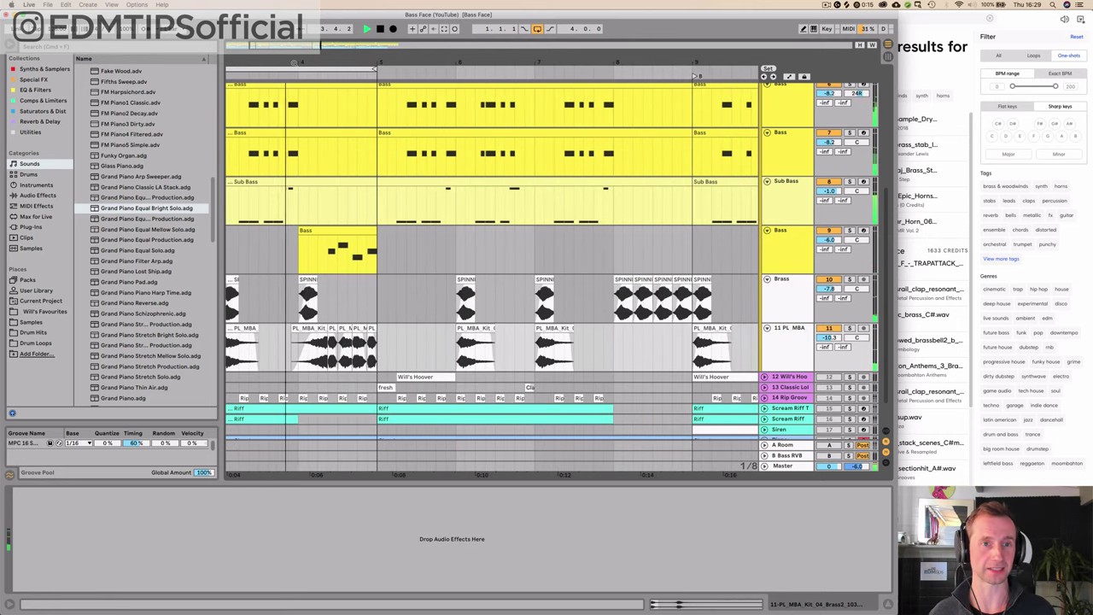
key("space")
Select the faded-in PL_MBA clip leading into bar 4, audition it with its track soloed, and remove the solo
left_click_drag(294, 62, 293, 86)
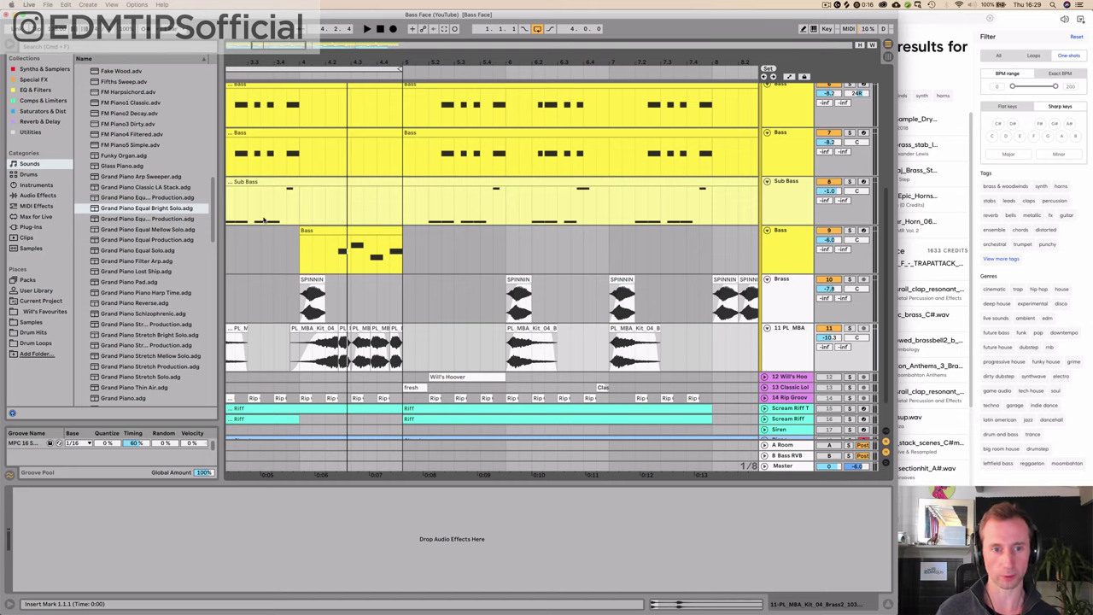
left_click(282, 344)
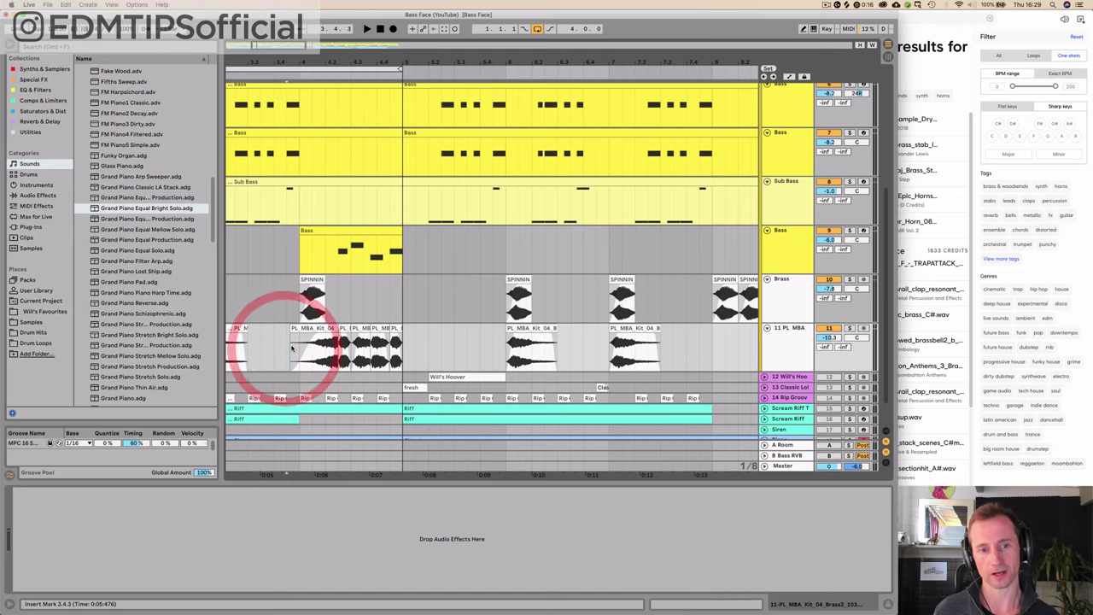
left_click(327, 329)
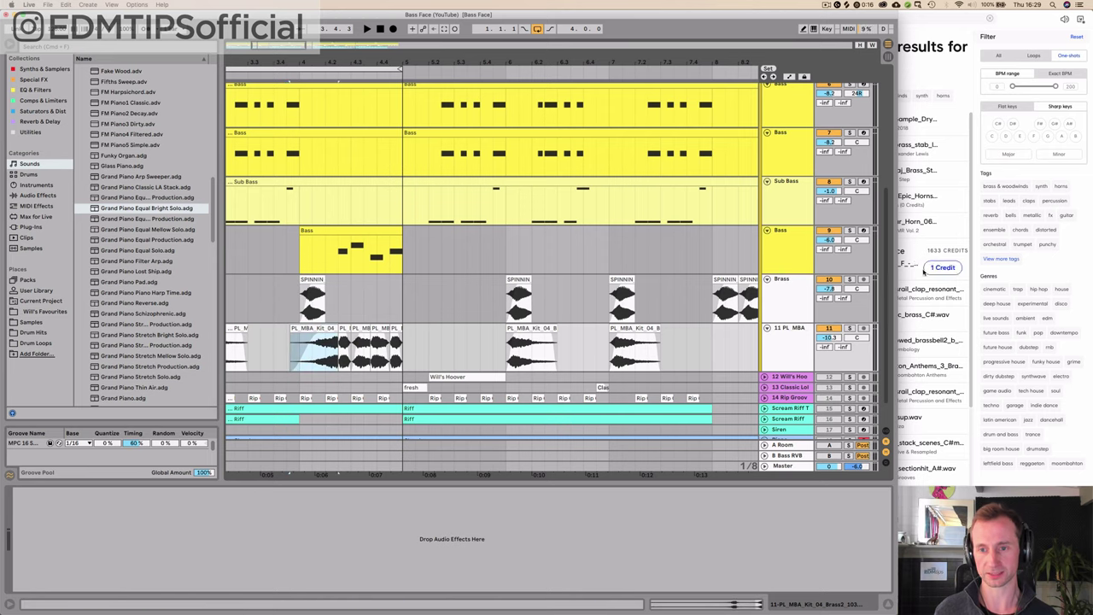
left_click(850, 328)
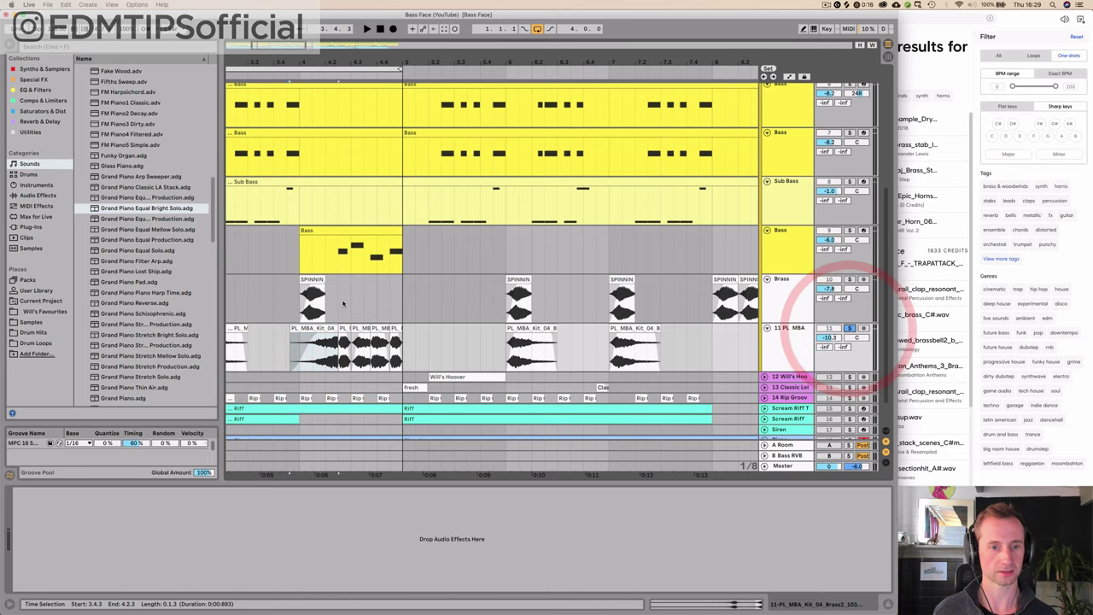
left_click(291, 352)
key("space")
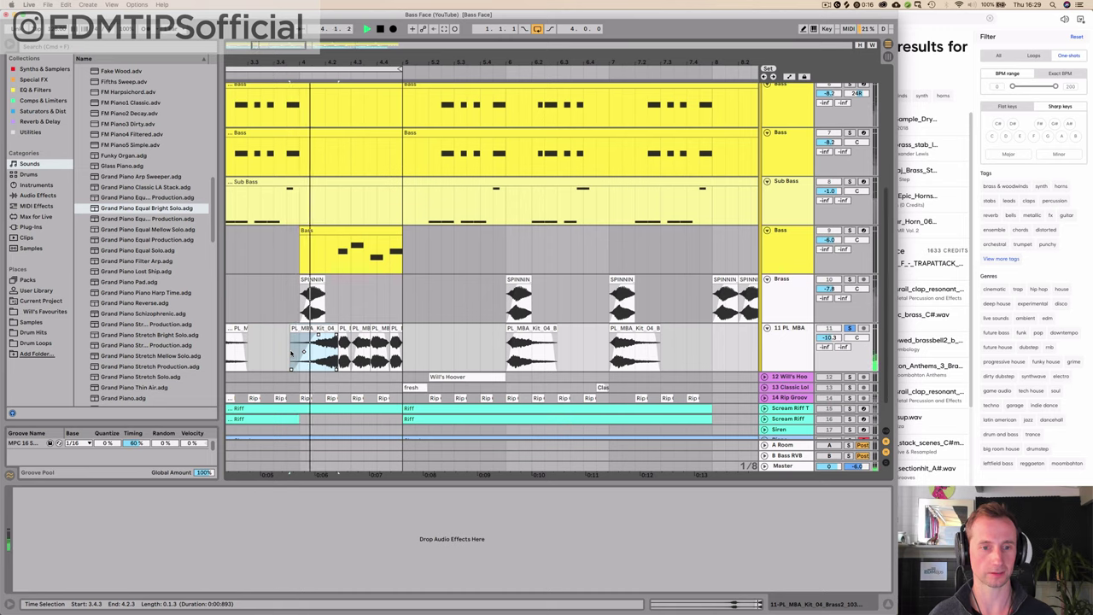
key("space")
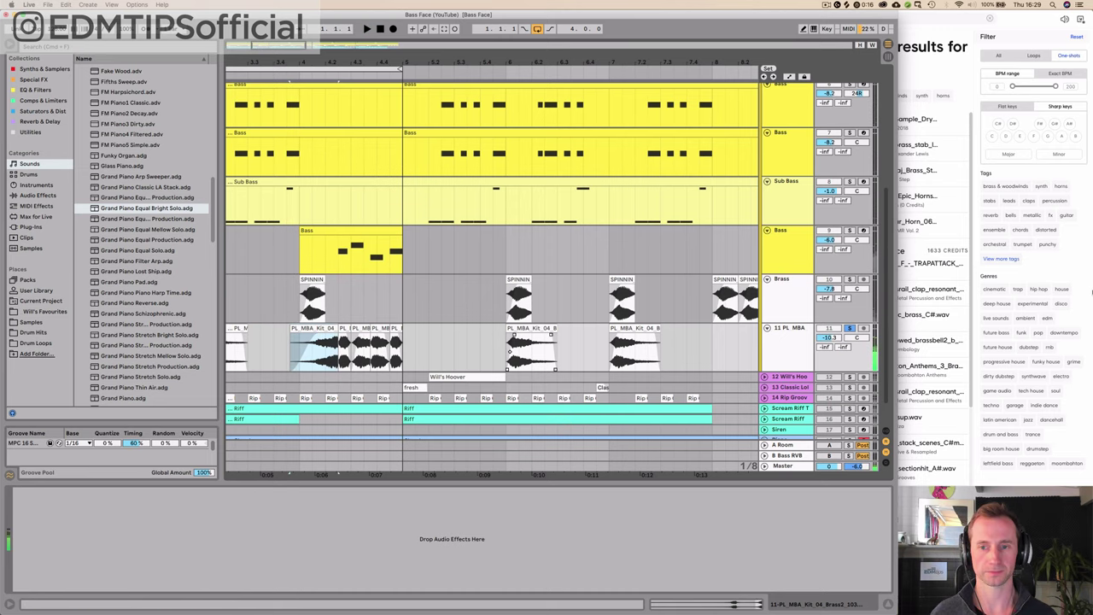
left_click(849, 328)
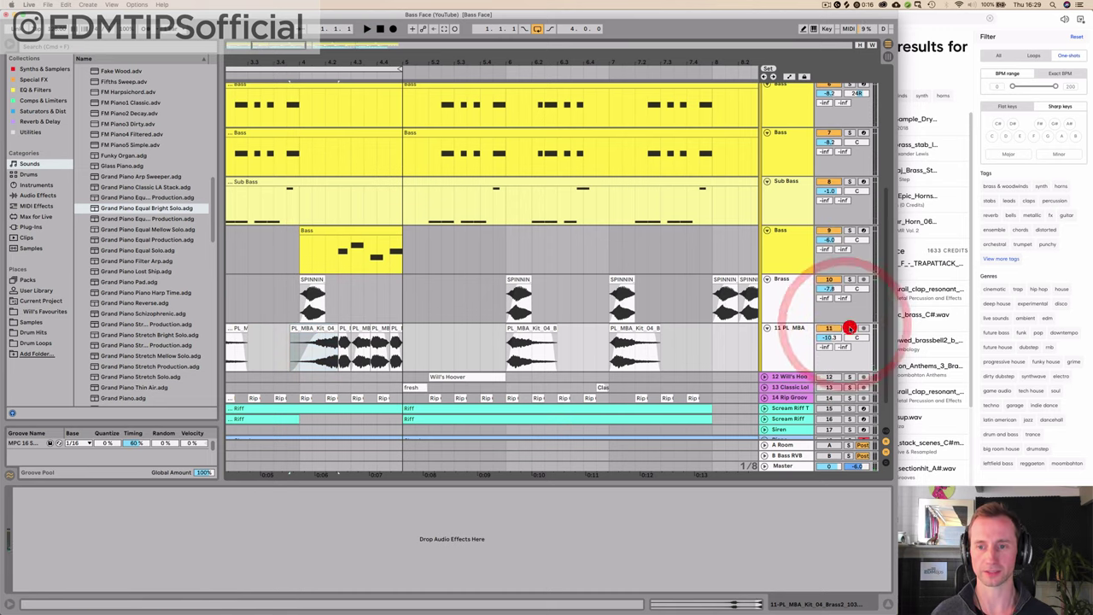
Play the arrangement from the start and enable the Drums track during playback
scroll(526, 204, "left", 5)
scroll(526, 201, "up", 1)
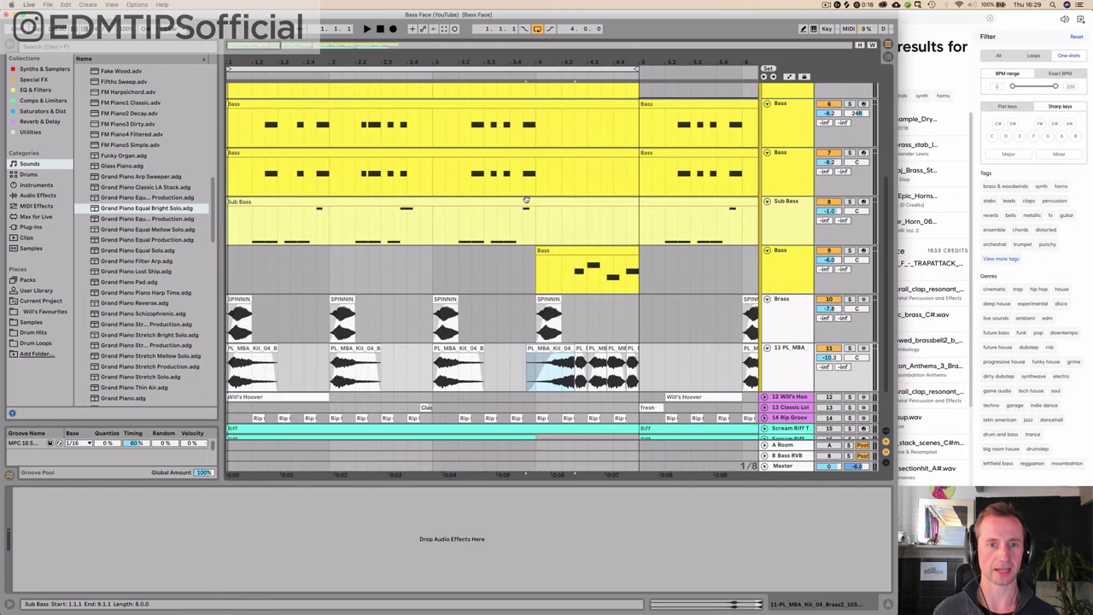
left_click_drag(419, 62, 419, 27)
scroll(803, 269, "up", 5)
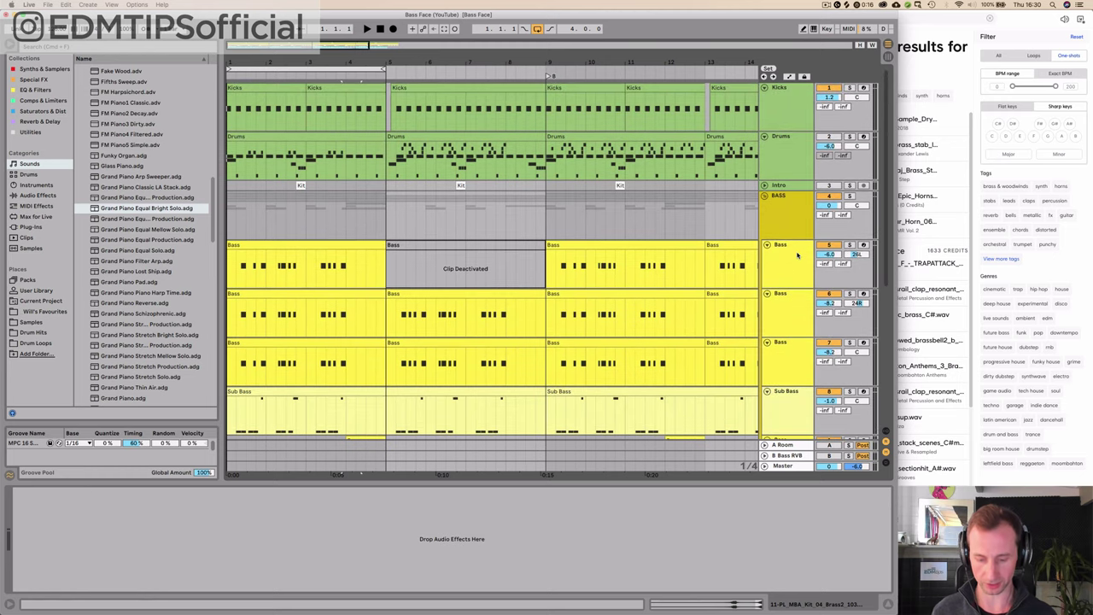
key("space")
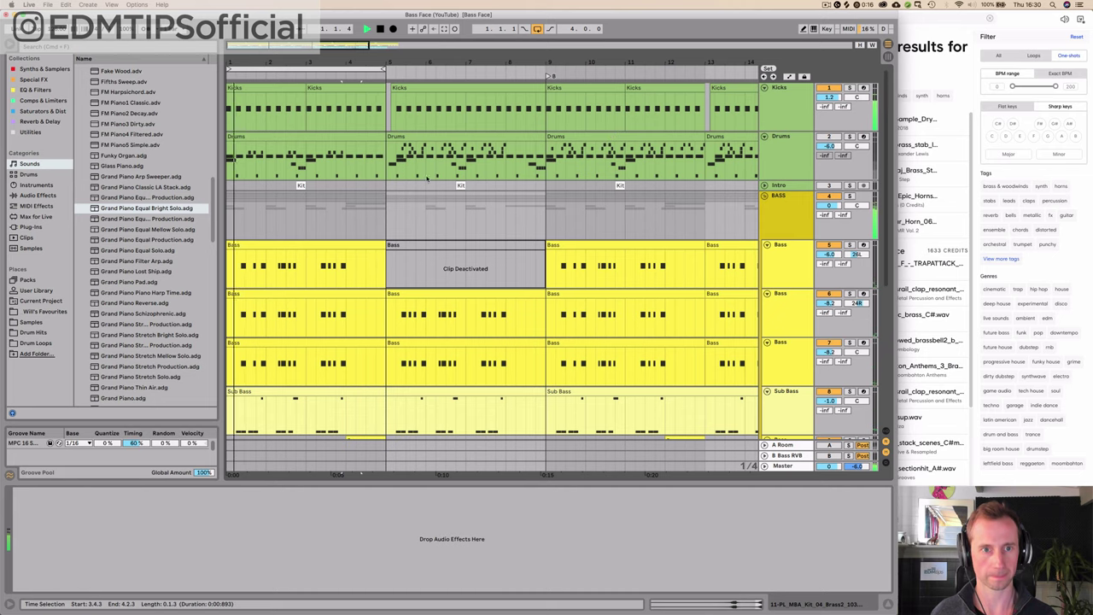
left_click(835, 137)
left_click(836, 137)
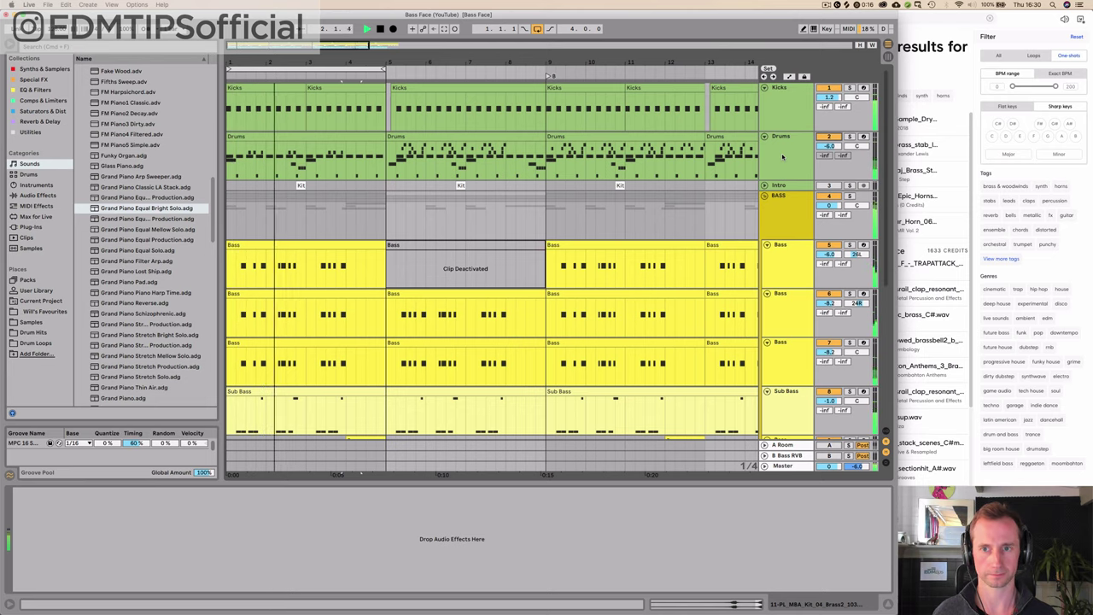
Show the Session view mixer and open the A Room return track's effects, selecting its Reverb
key("Tab")
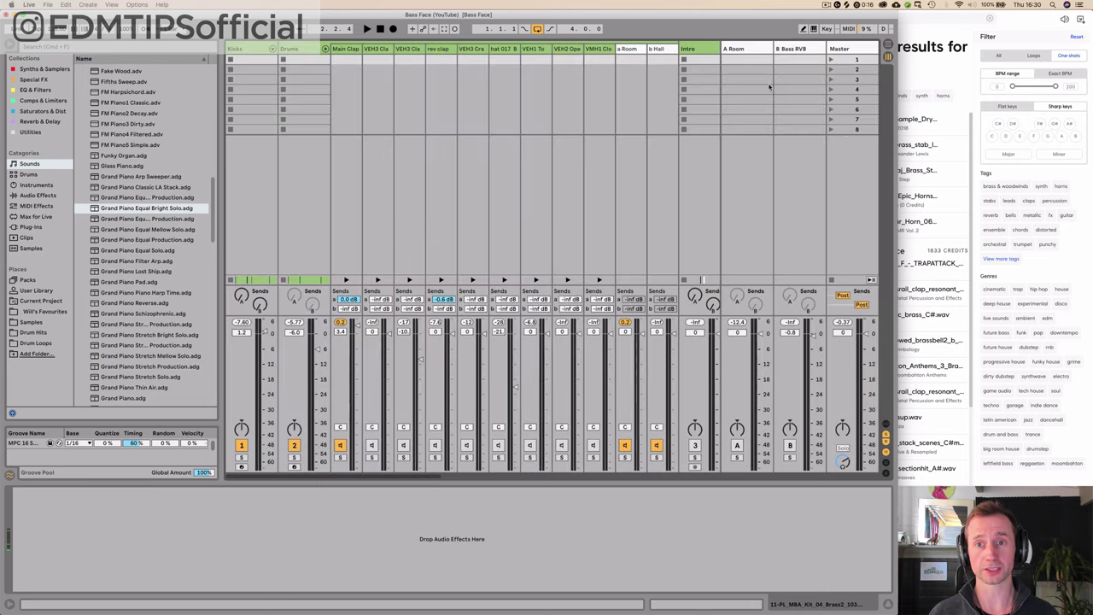
left_click(756, 48)
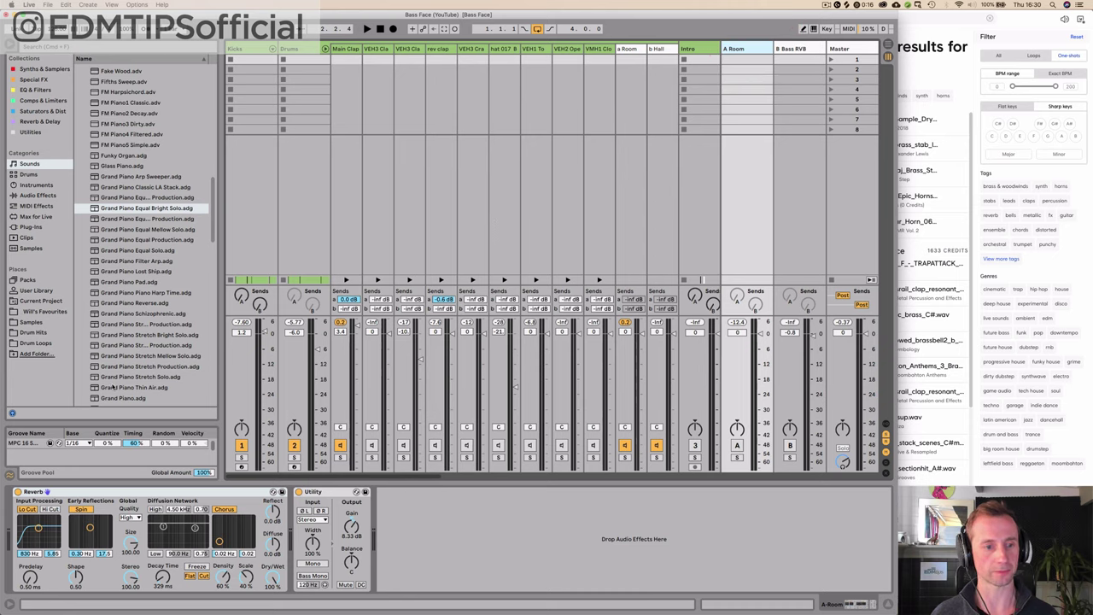
left_click(92, 492)
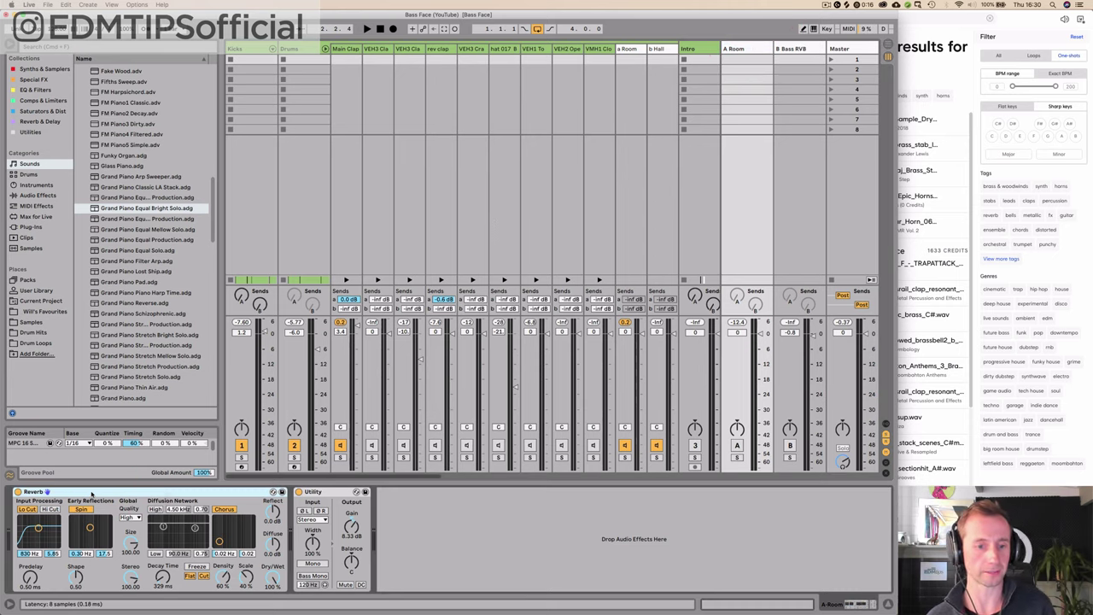
Select the Utility on the A Room return, enable that return track, and go back to the Arrangement view
left_click(322, 493)
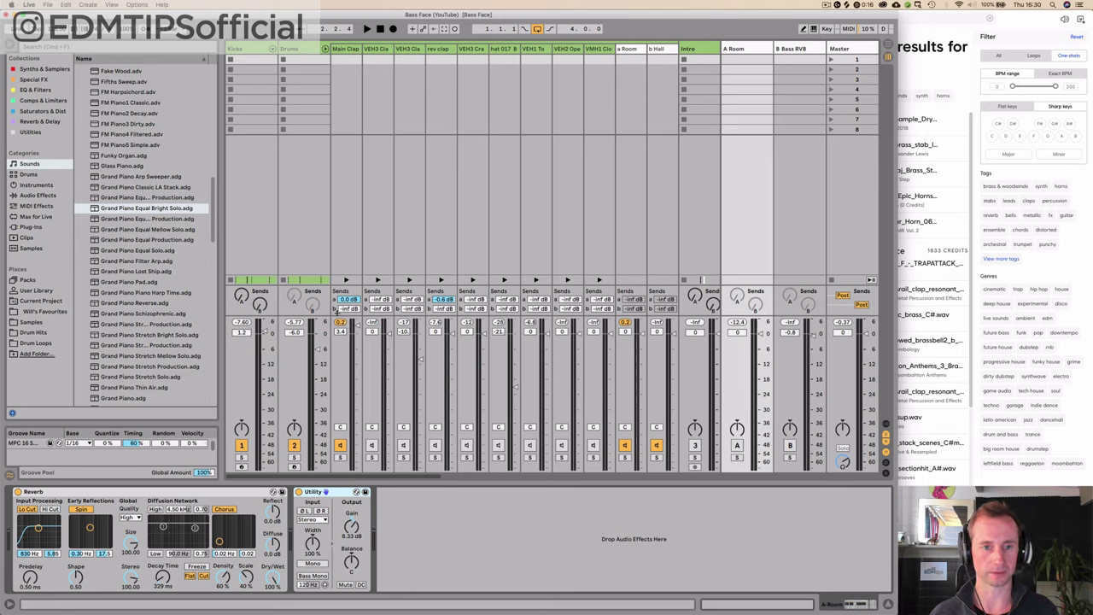
left_click(731, 446)
key("Tab")
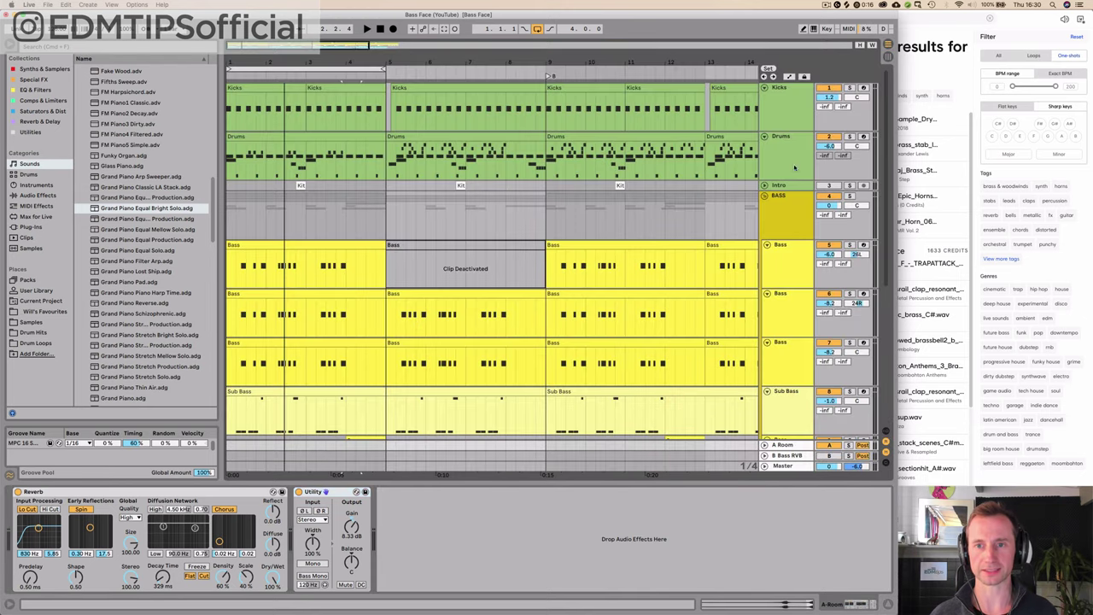
Open the Drums rack, reveal its return chains with their input/output routing, and examine the a Room chain's output to the A-Room return
left_click(796, 158)
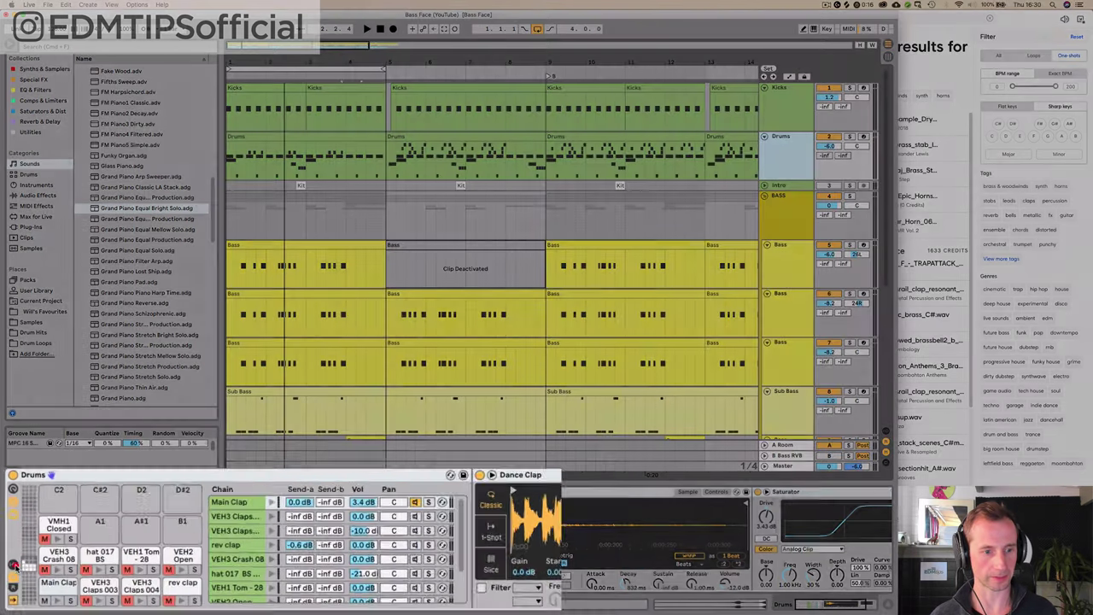
left_click(14, 564)
left_click(13, 576)
left_click(13, 587)
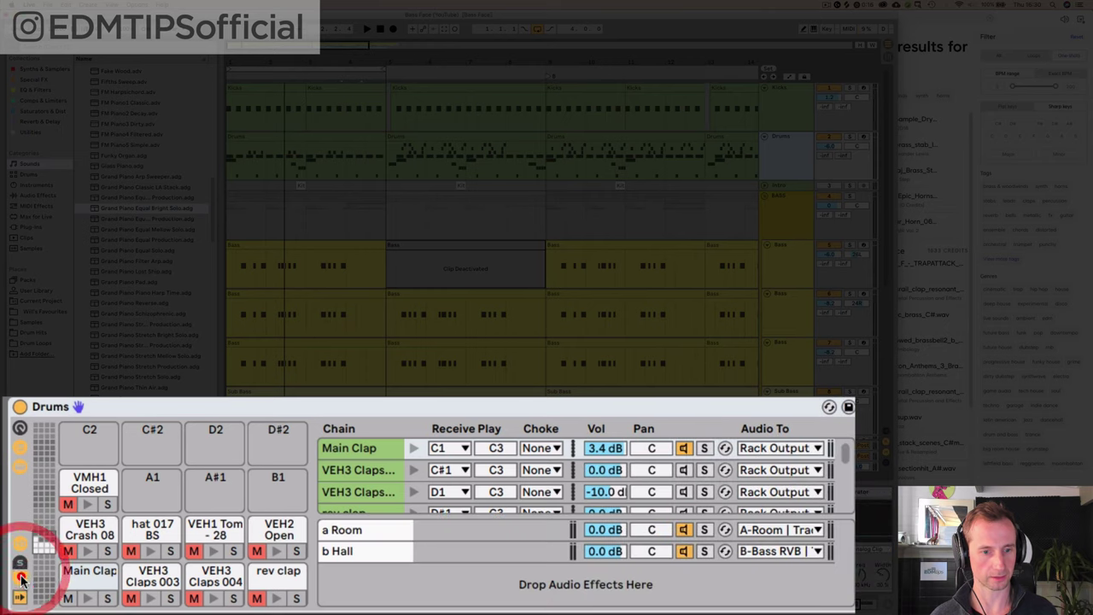
right_click(424, 573)
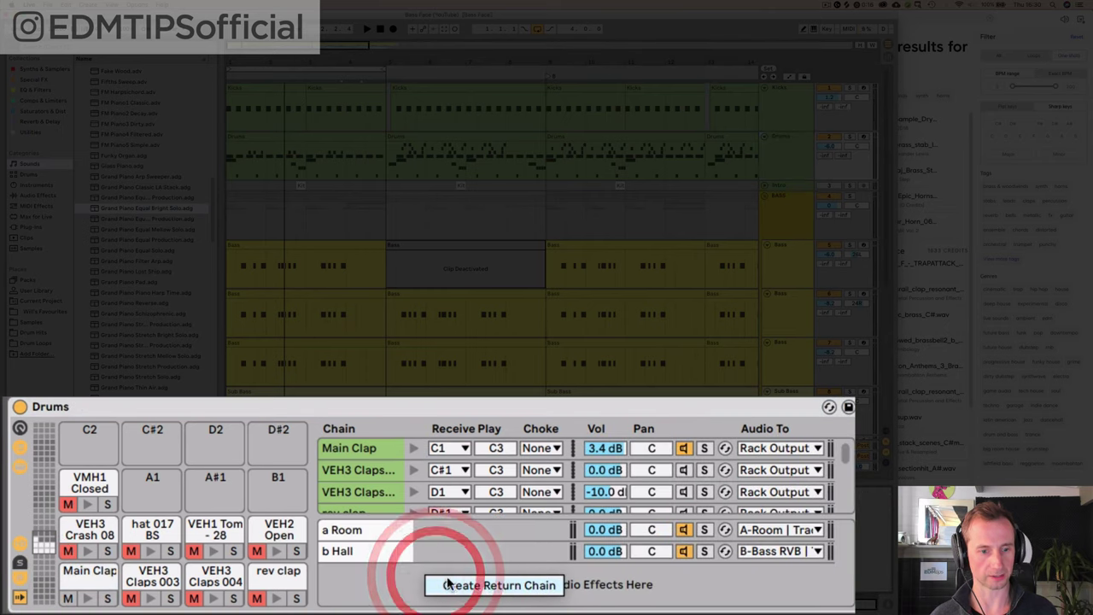
left_click(361, 586)
left_click(532, 566)
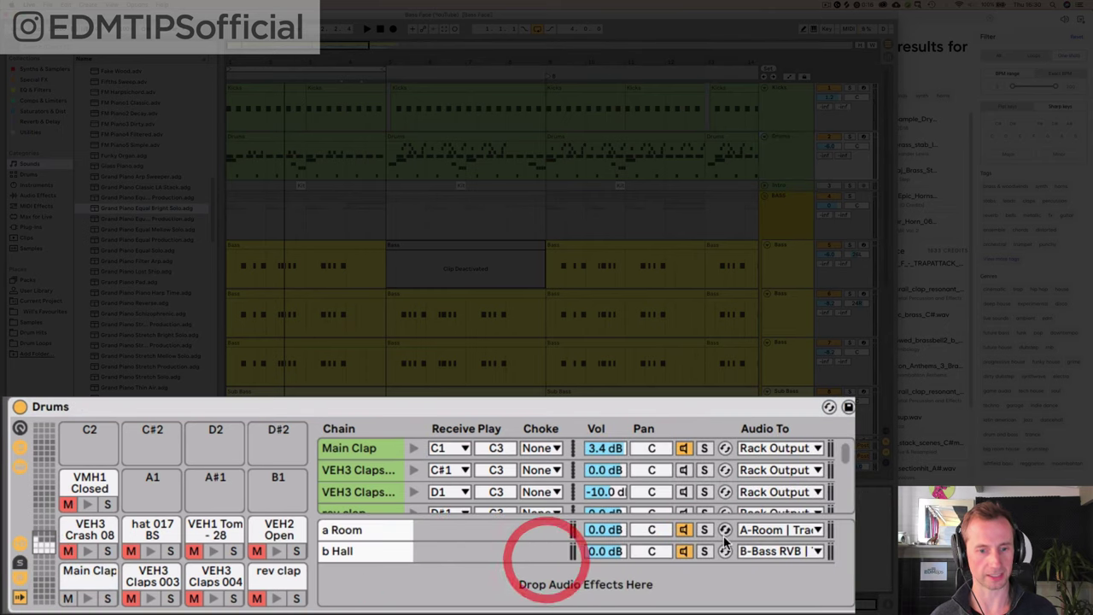
left_click(792, 535)
left_click(553, 570)
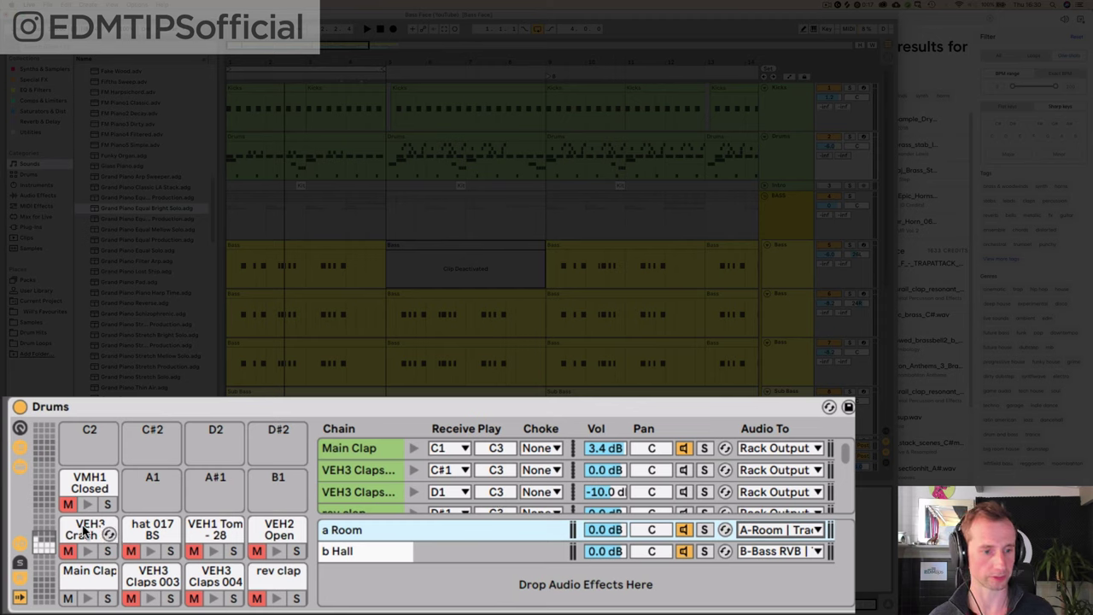
Hide the Drums rack's routing and return chains and show the send levels of each chain
left_click(22, 544)
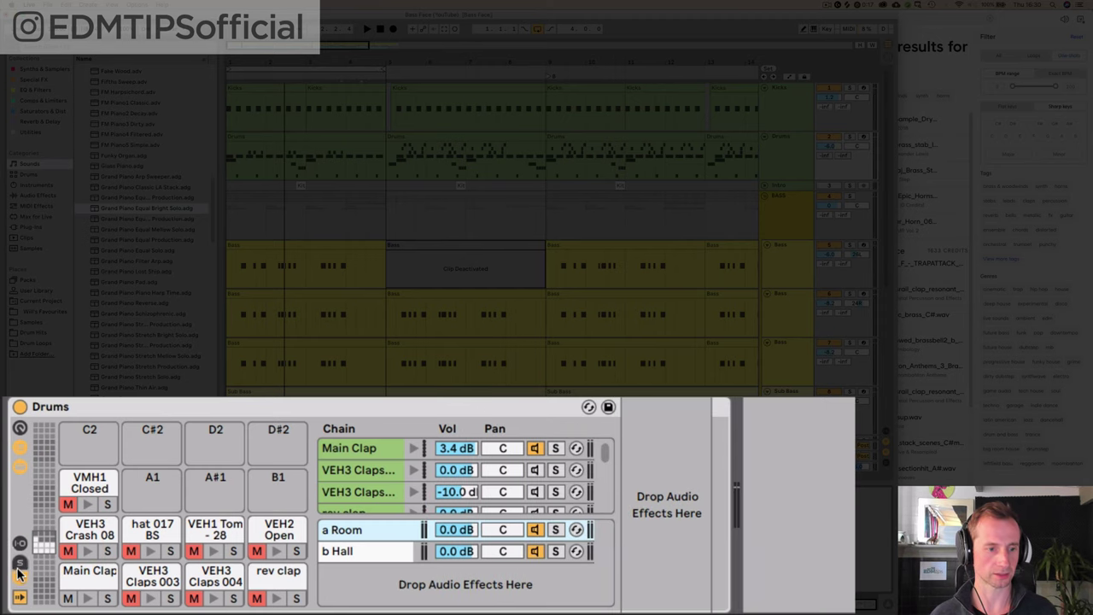
left_click(19, 577)
left_click(19, 562)
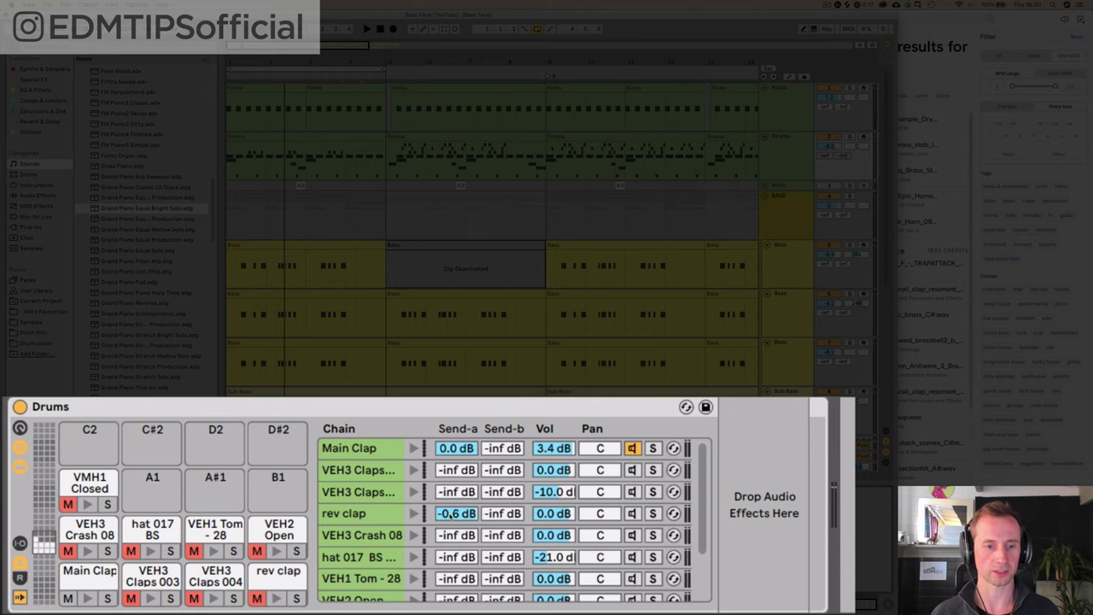
Solo the Drums track in the Session mixer and play it with the A Room return off and on to compare the reverb
key("Tab")
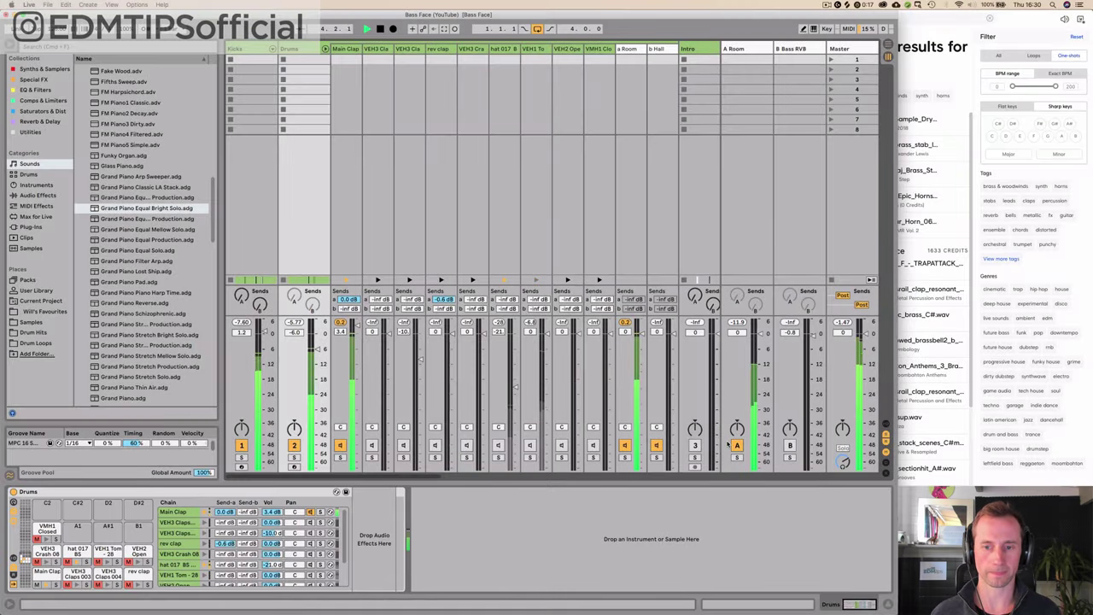
key("space")
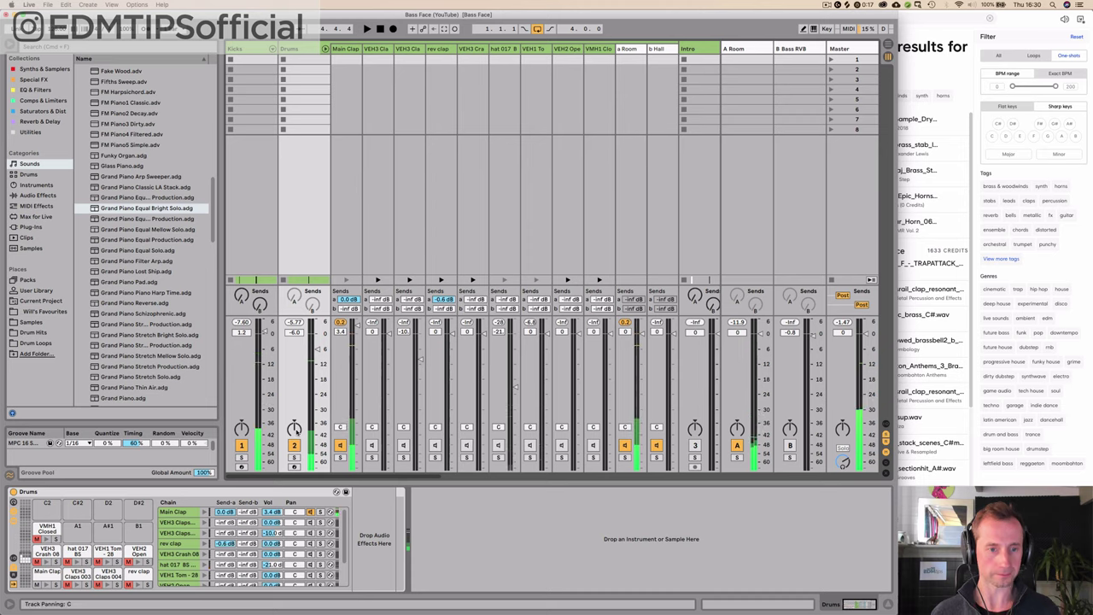
left_click(294, 457)
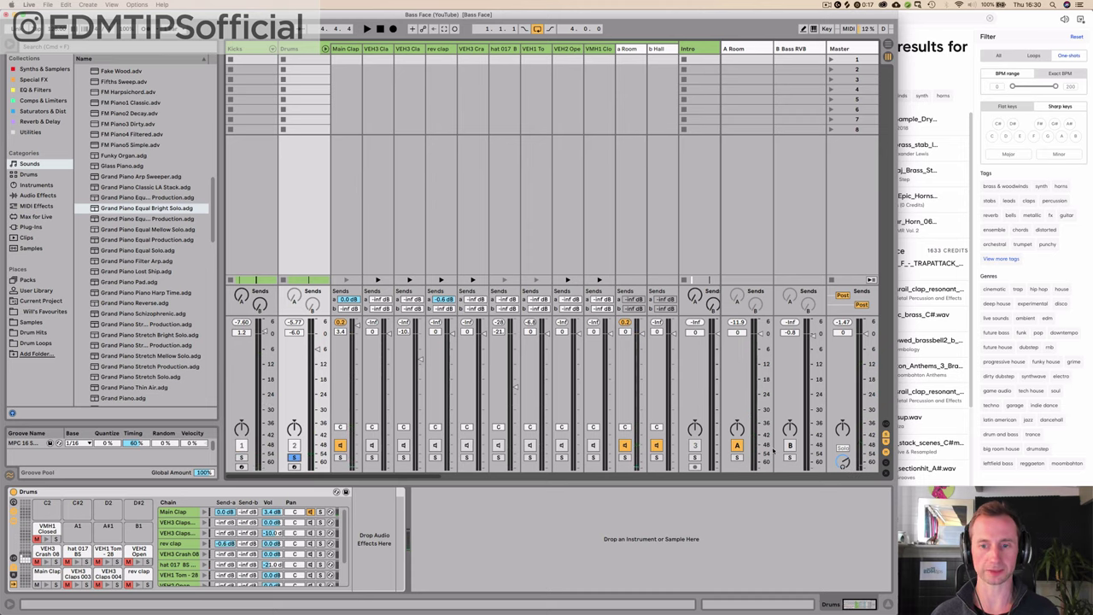
left_click(737, 445)
key("space")
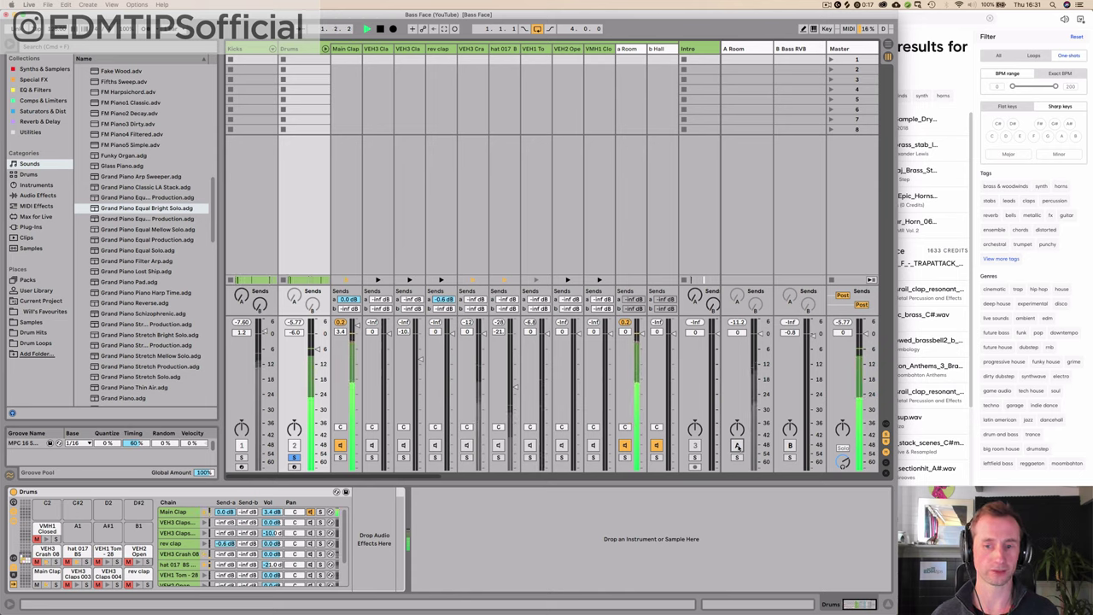
left_click(737, 445)
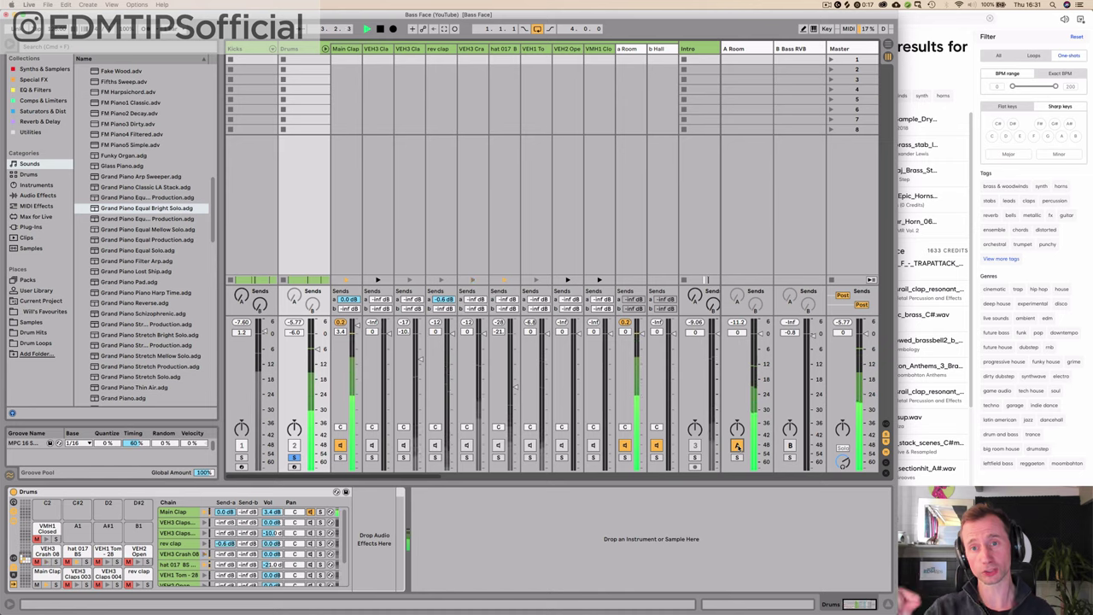
key("space")
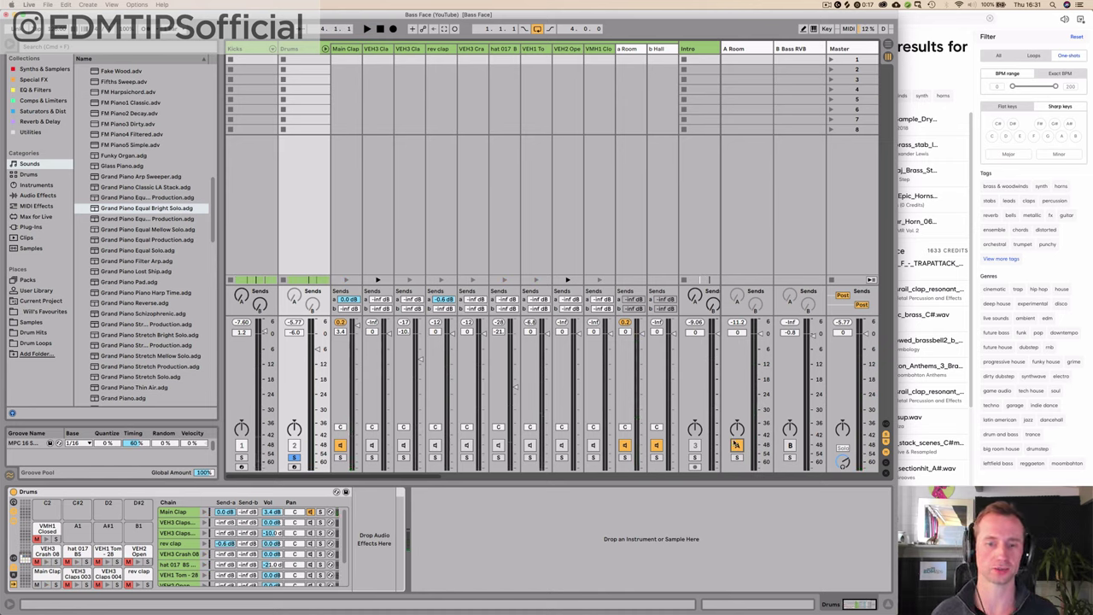
Remove the Drums solo, reset the Master peak level during playback, and return to the Arrangement view
left_click(293, 457)
key("space")
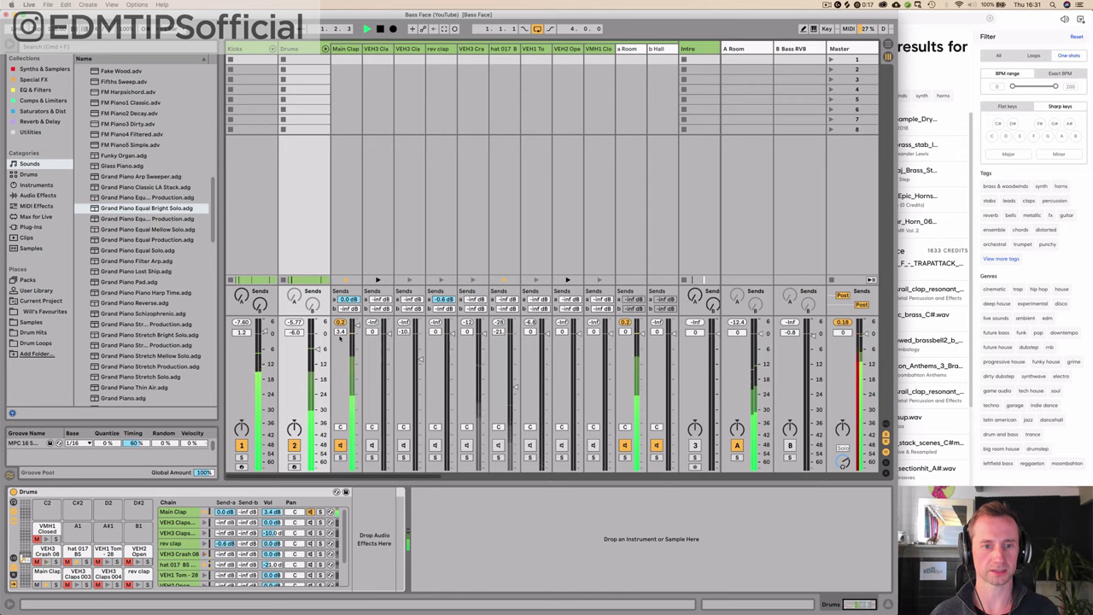
left_click(340, 323)
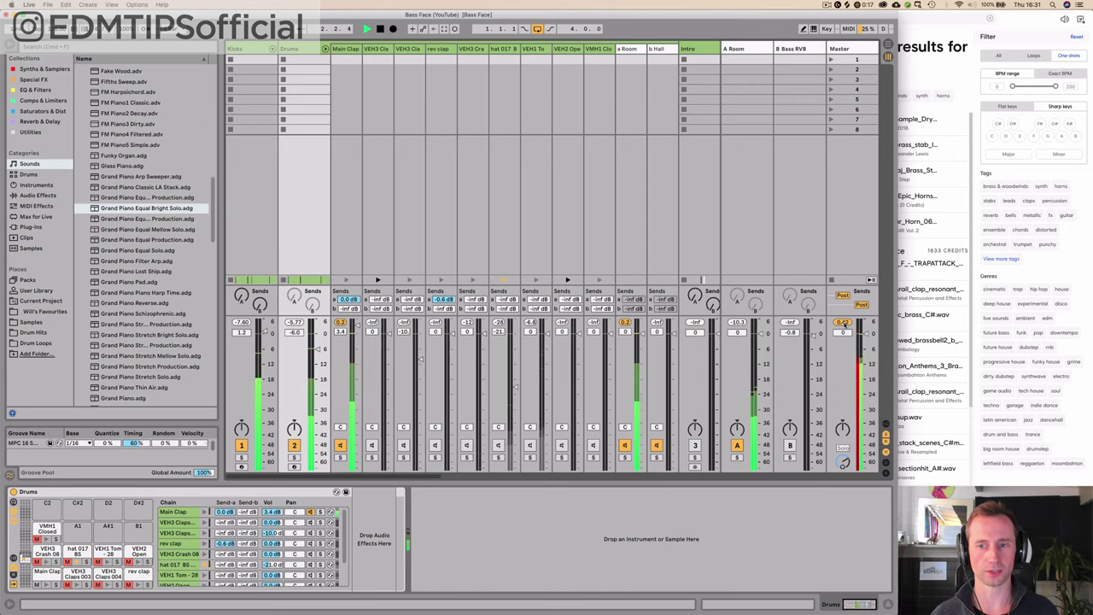
left_click(843, 323)
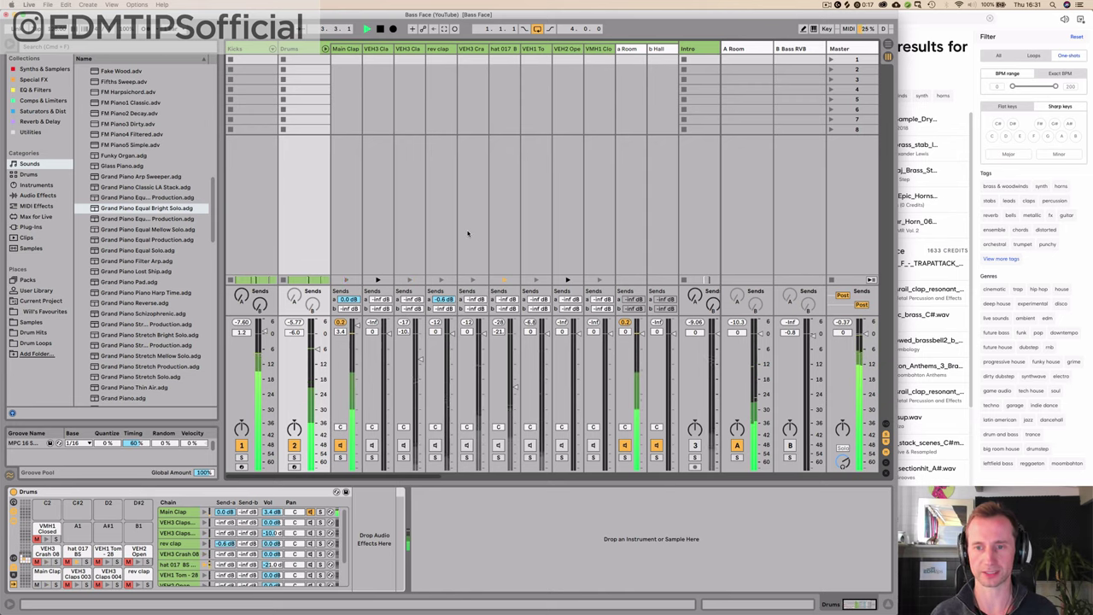
key("Tab")
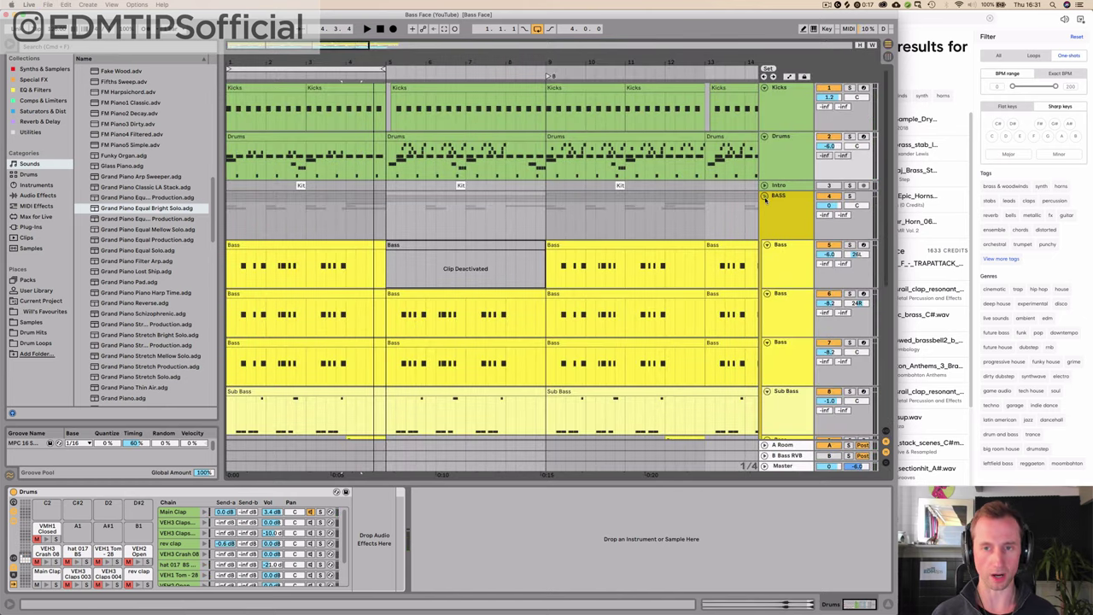
Extend the arrangement loop to eight bars, from bar 1 to bar 9
left_click(765, 197)
left_click(766, 198)
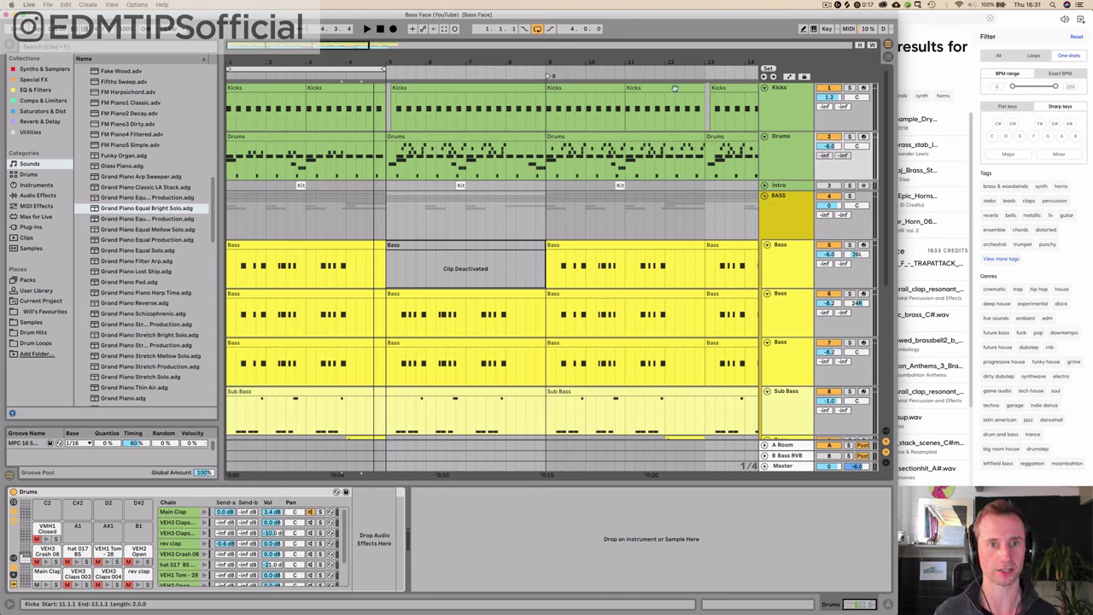
left_click_drag(384, 62, 352, 63)
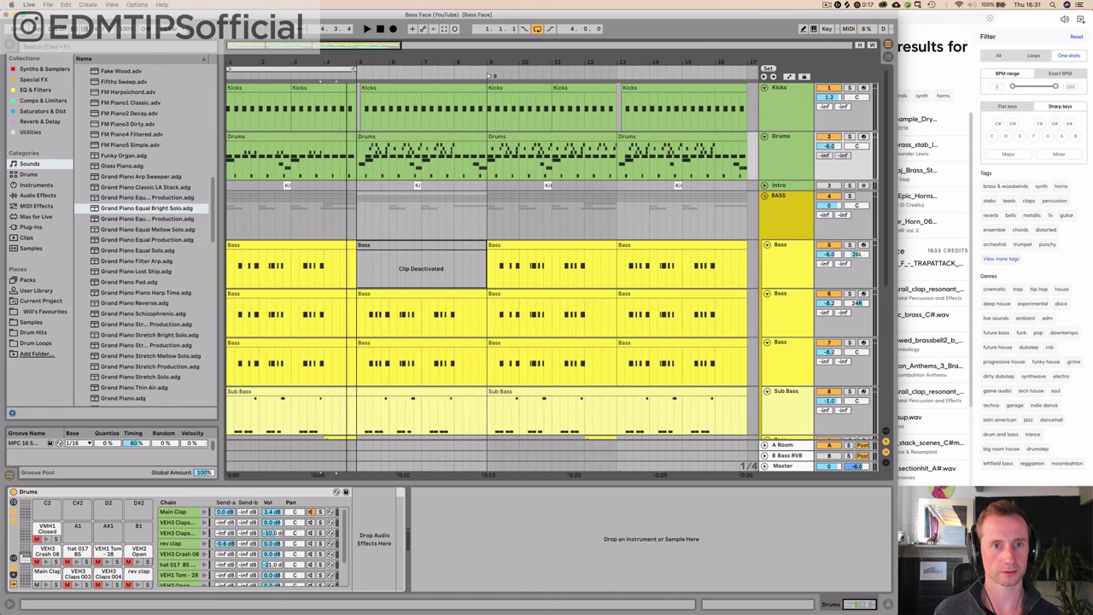
left_click(485, 74)
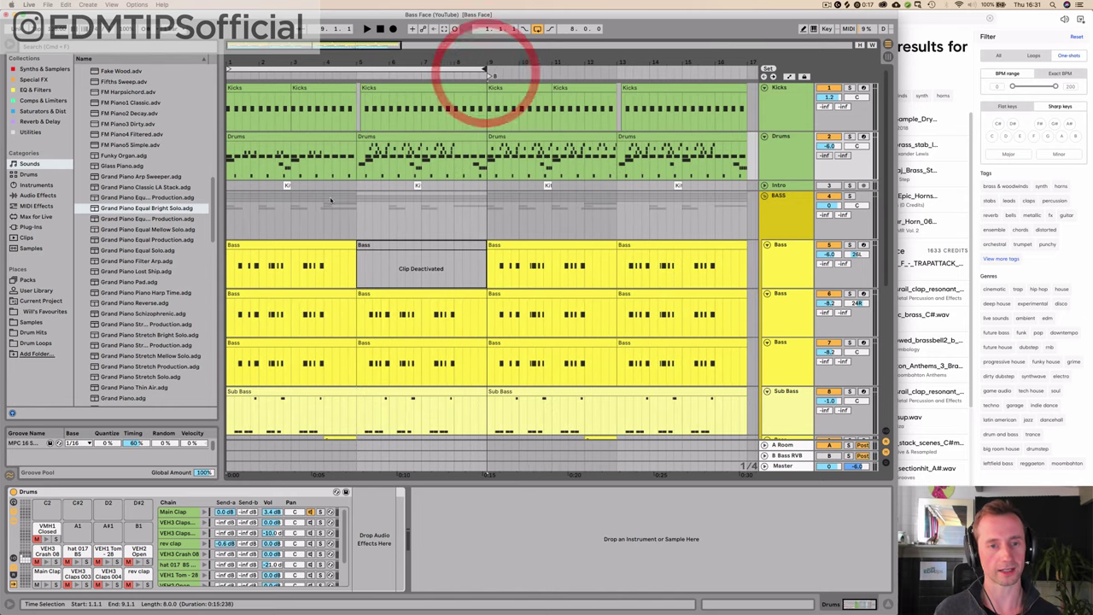
Reactivate the deactivated clip spanning bars 5 to 9 on the first Bass track
scroll(314, 196, "down", 3)
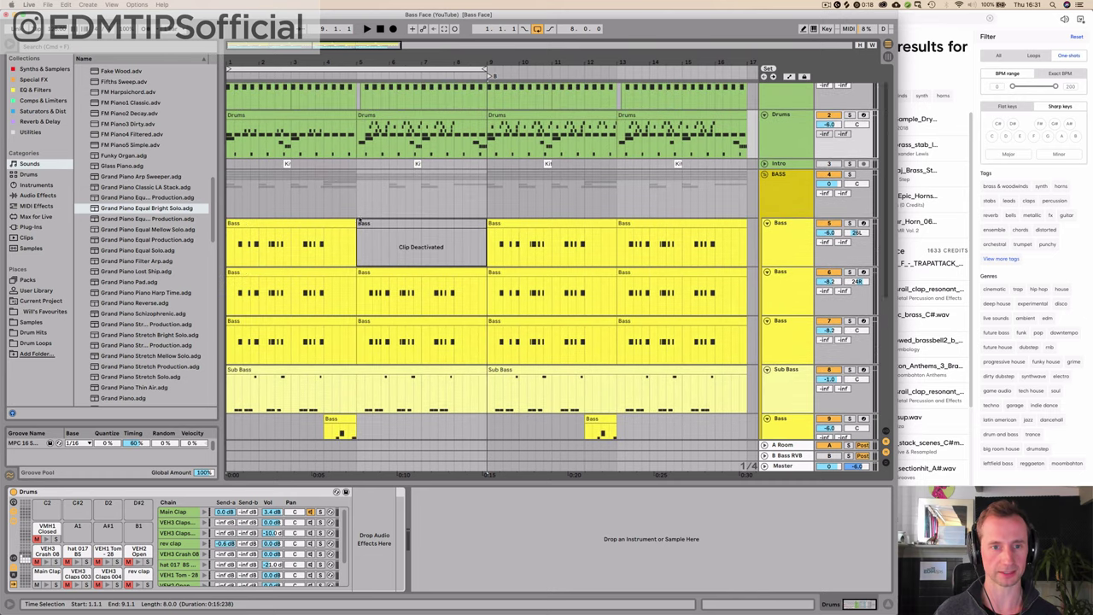
left_click(371, 223)
key("0")
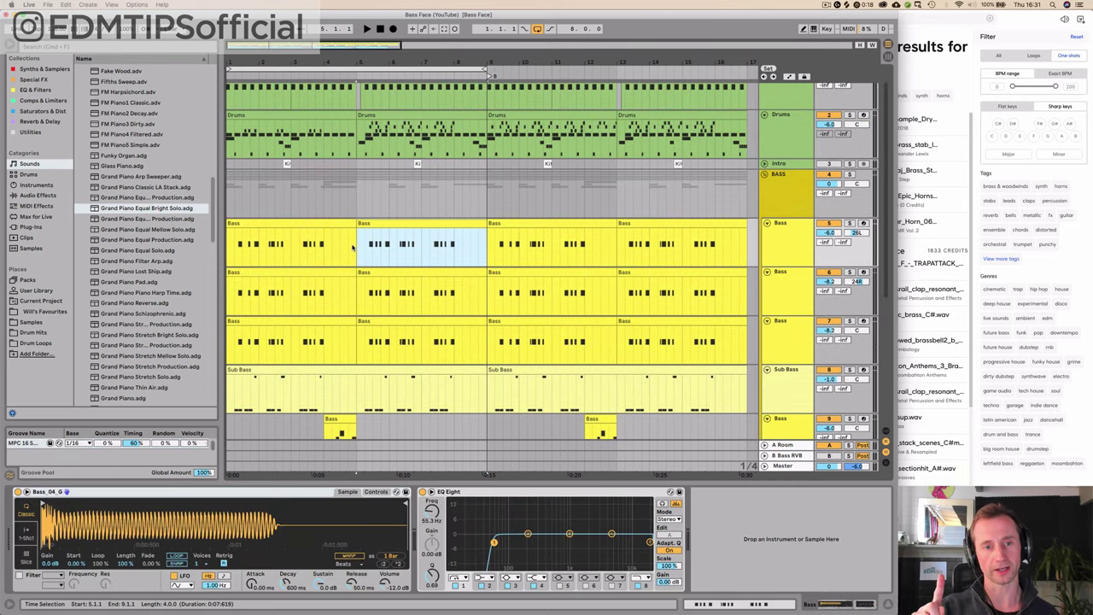
Review the bass layers and the bar 4 Bass clip, playing the arrangement from bar 3 through the fill
left_click(227, 247)
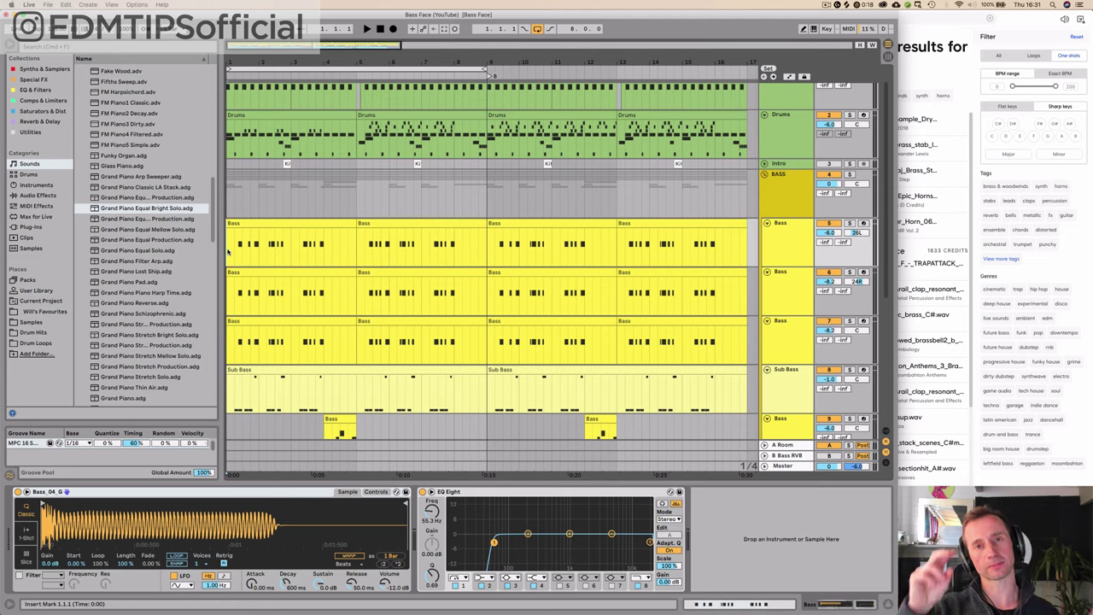
scroll(253, 280, "down", 2)
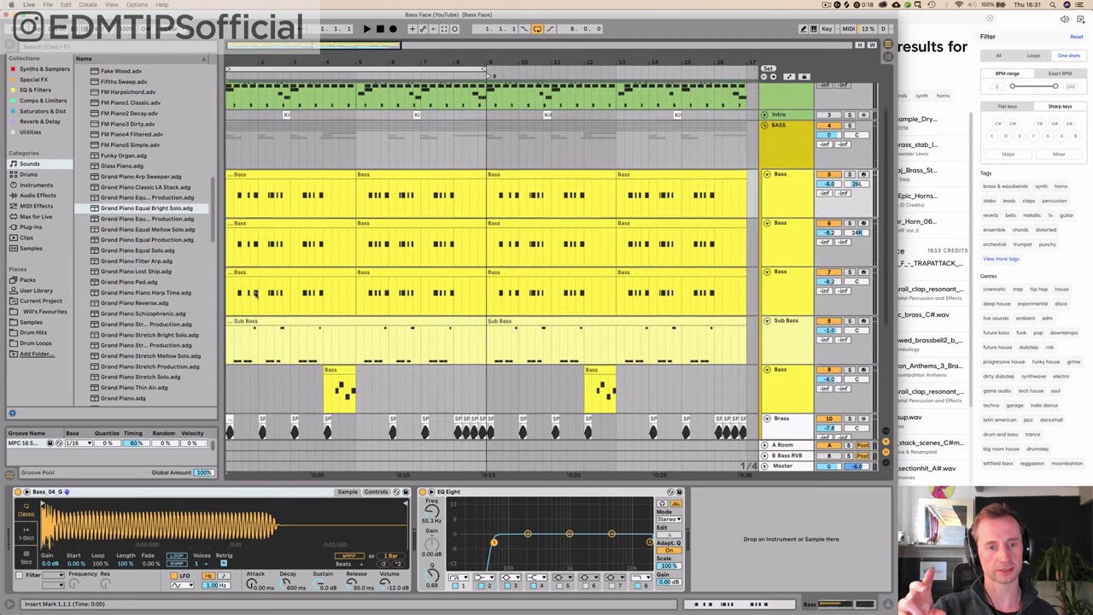
left_click(352, 387)
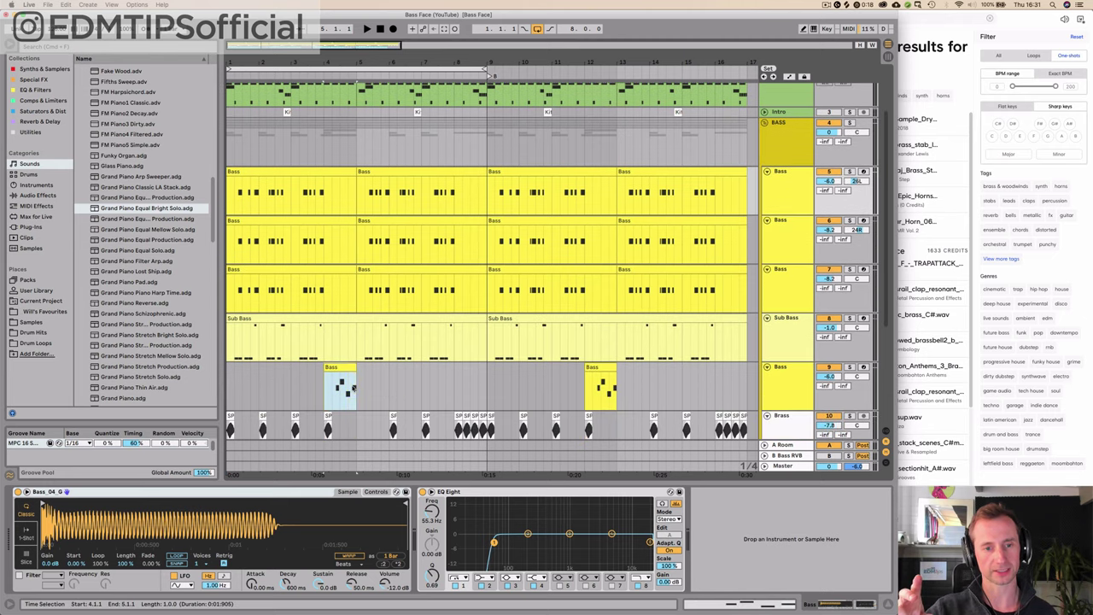
left_click(290, 354)
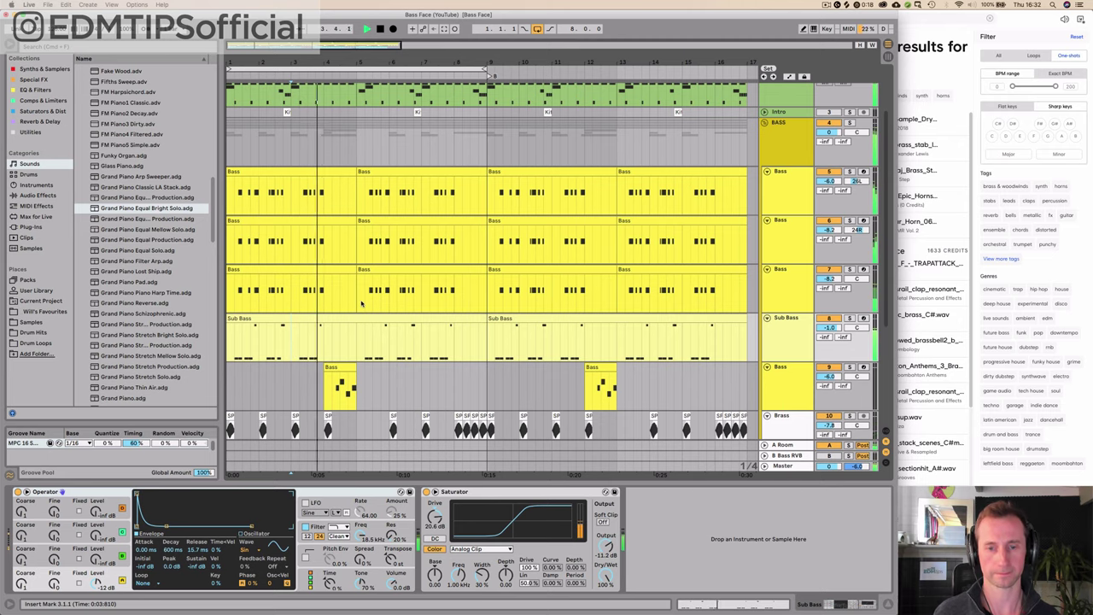
scroll(363, 278, "down", 3)
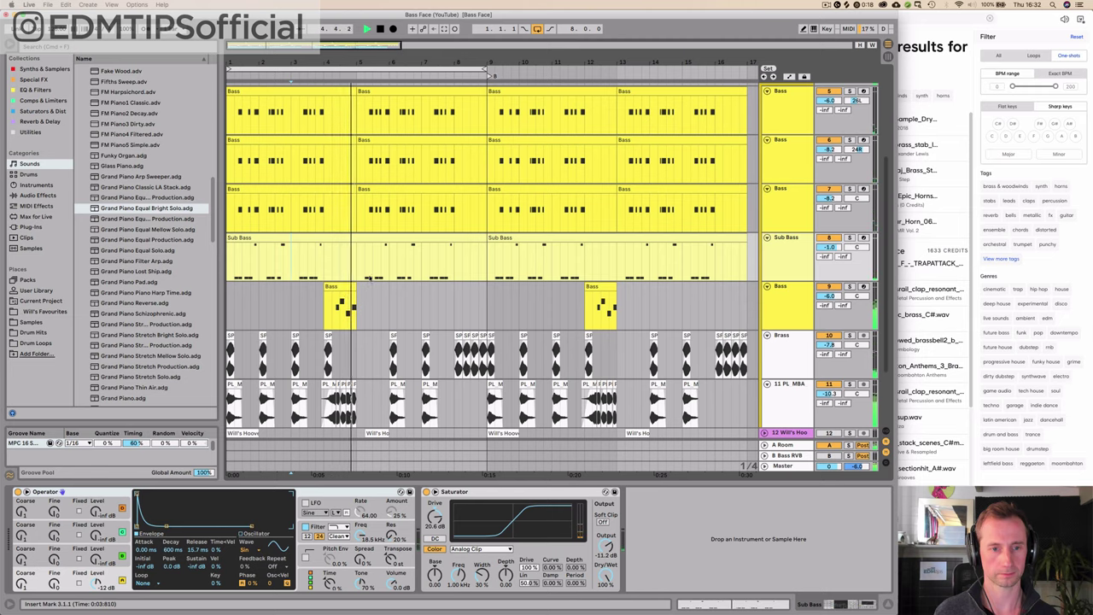
scroll(369, 280, "down", 3)
key("space")
scroll(370, 280, "up", 6)
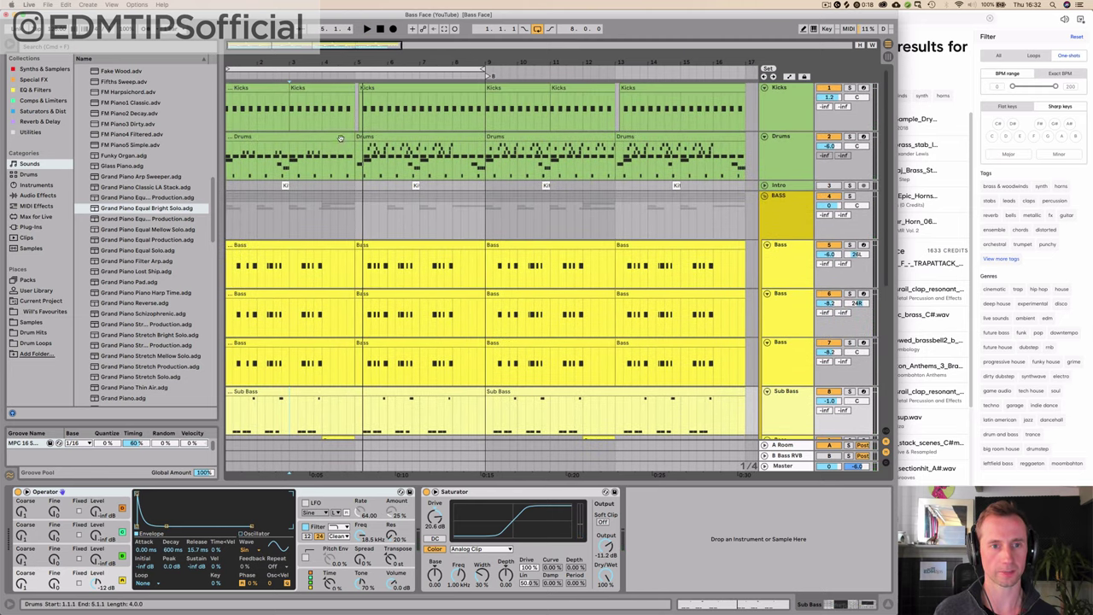
Open the first Drums clip's notes, audition the VEH1 Tom - 28 sound, and switch back to the Drums rack
double_click(339, 137)
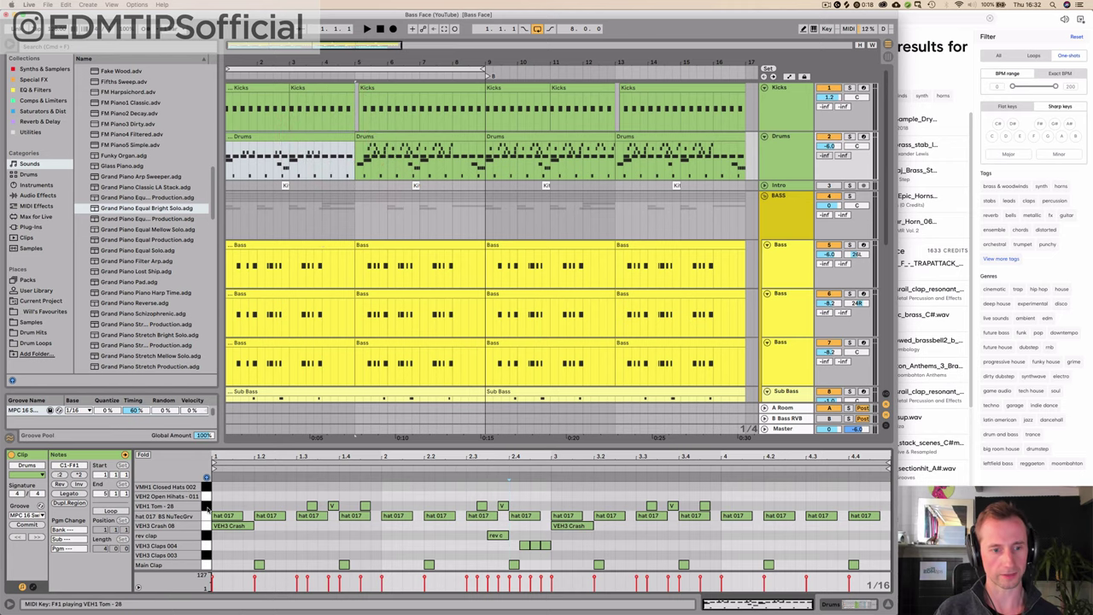
left_click(207, 509)
key("shift+Tab")
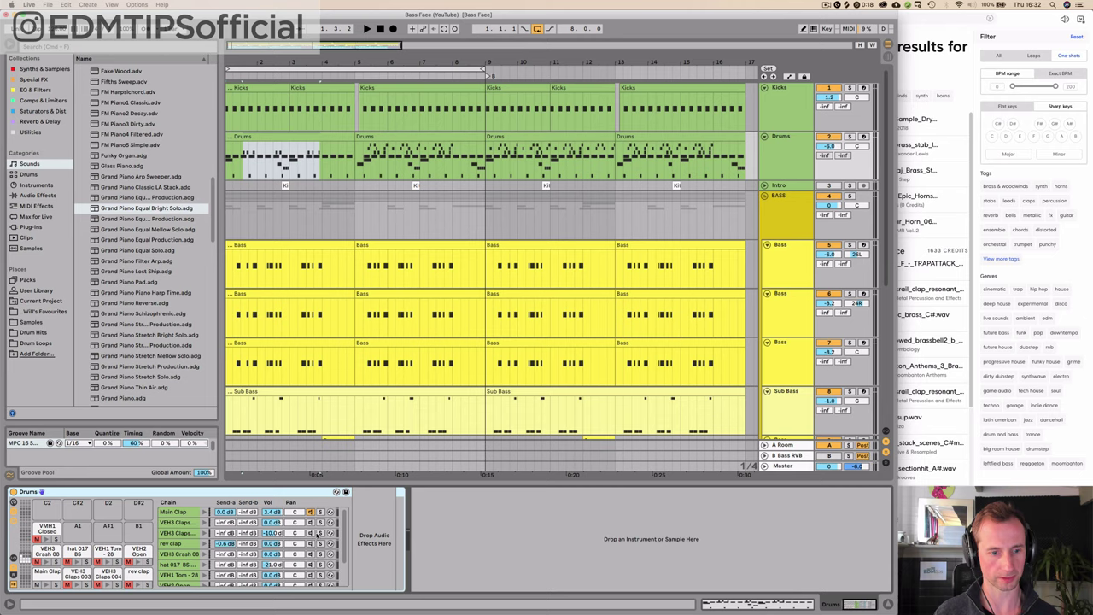
Enable the VEH1 Tom - 28 chain in the Drums rack and play the opening bars of the arrangement
scroll(316, 534, "down", 3)
left_click(310, 548)
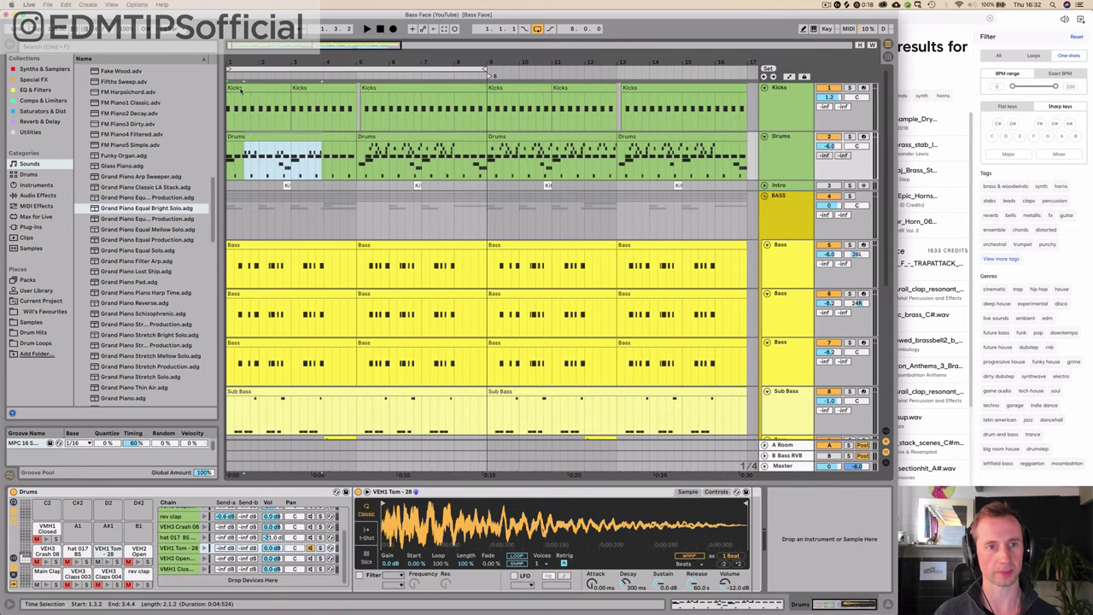
left_click_drag(248, 62, 256, 111)
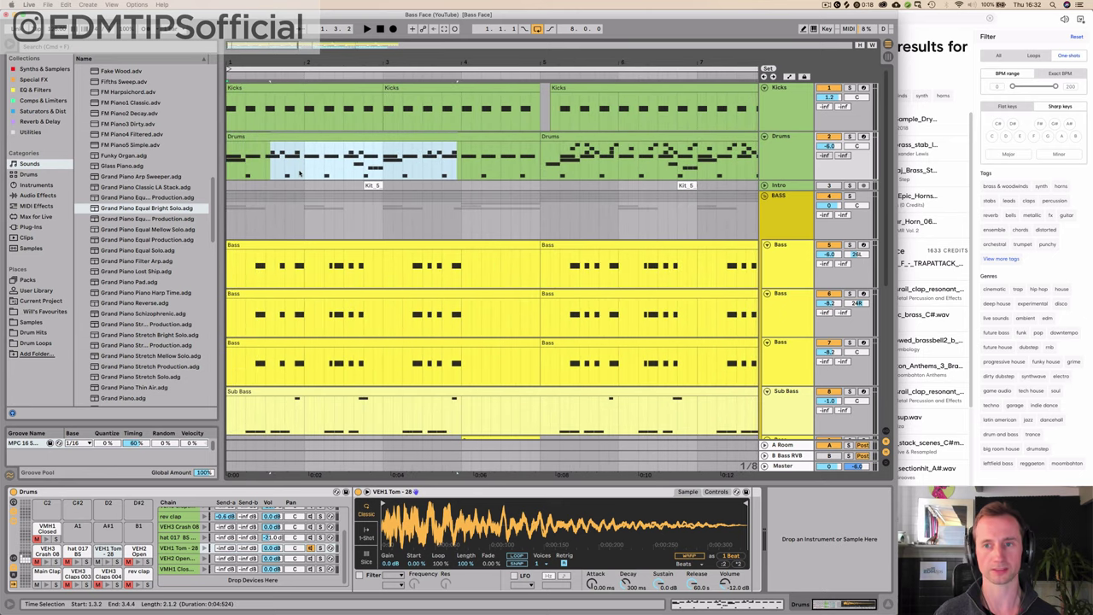
key("space")
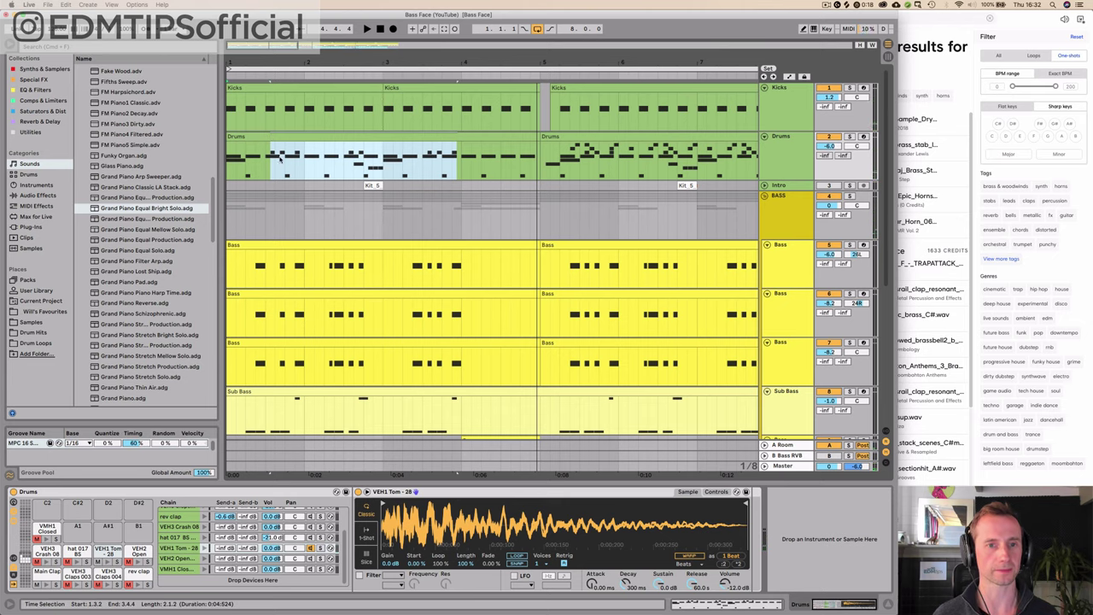
Identify the VEH3 Crash 08 note in the first Drums clip, enable its chain in the Drums rack and play the opening bars
double_click(354, 142)
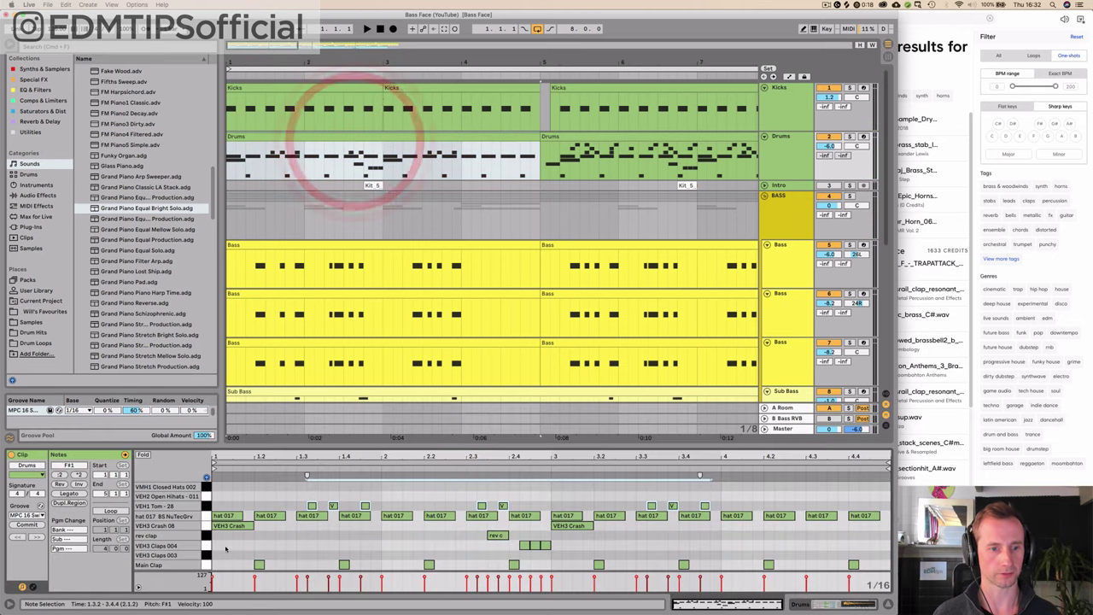
left_click(240, 525)
key("shift+Tab")
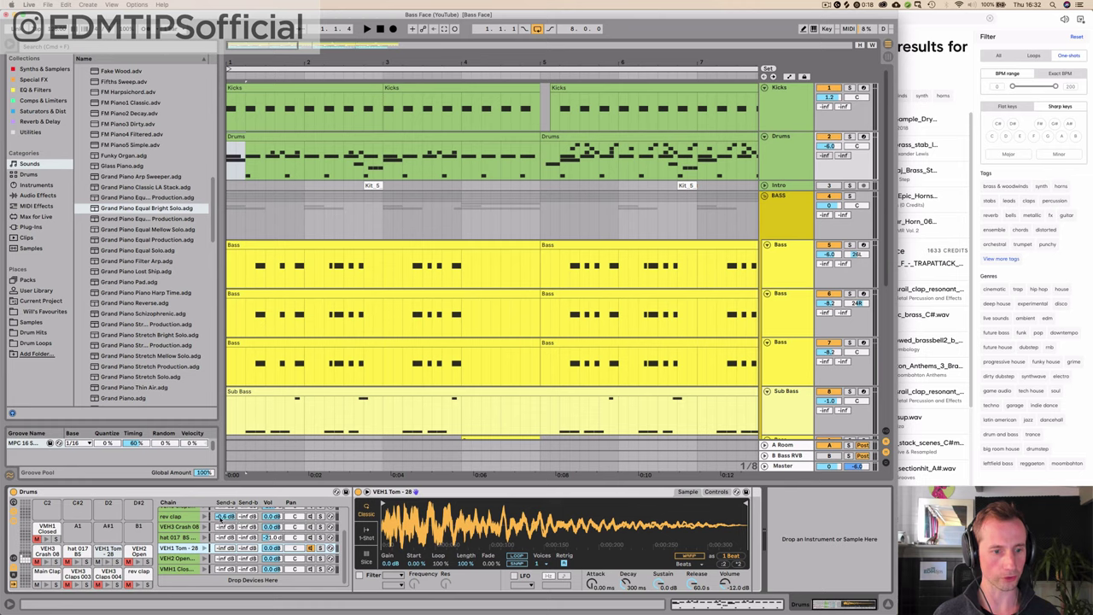
left_click(308, 528)
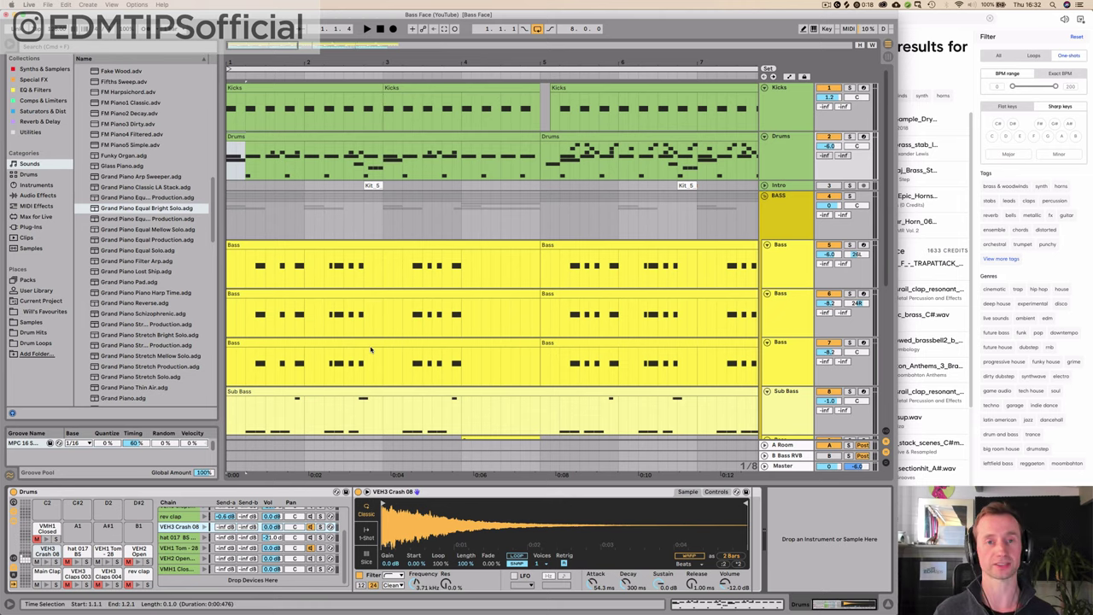
key("space")
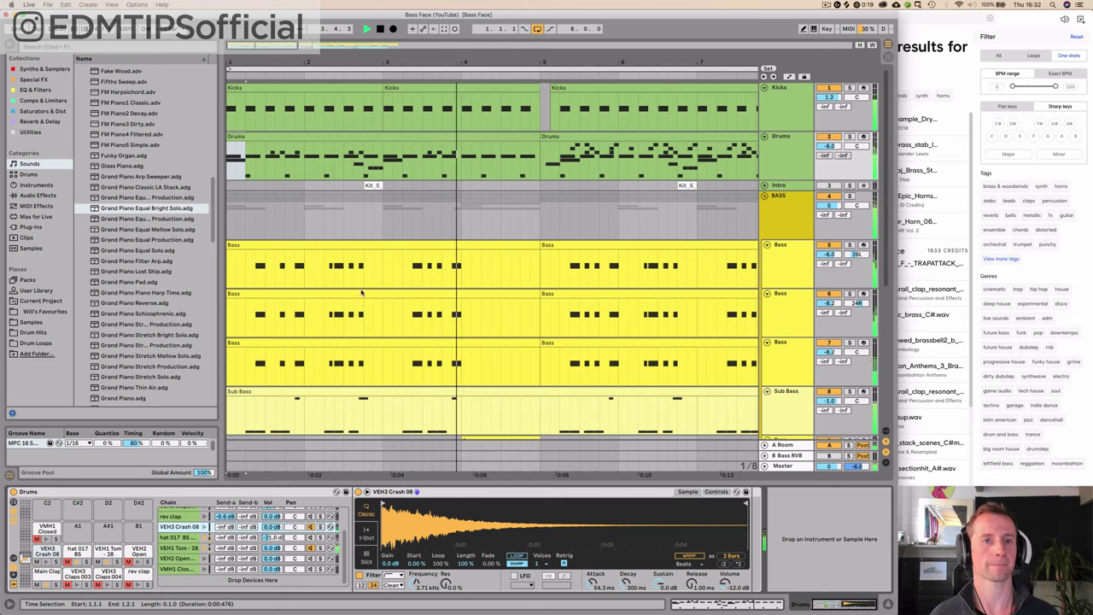
key("space")
Identify the hat 017 note in the first Drums clip, enable its chain in the Drums rack and play the opening briefly
double_click(257, 136)
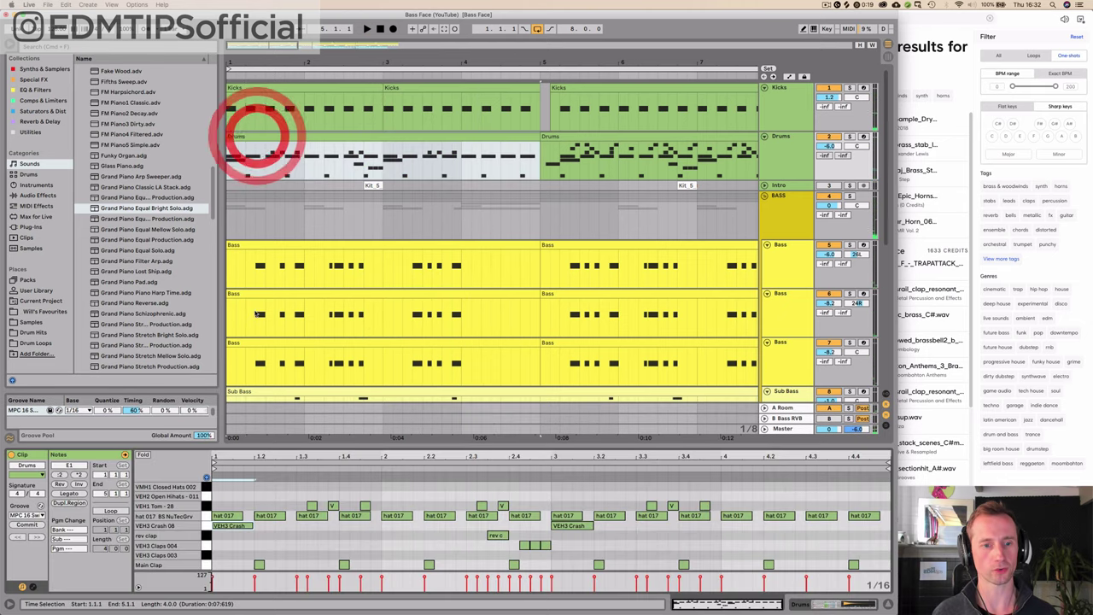
left_click(228, 517)
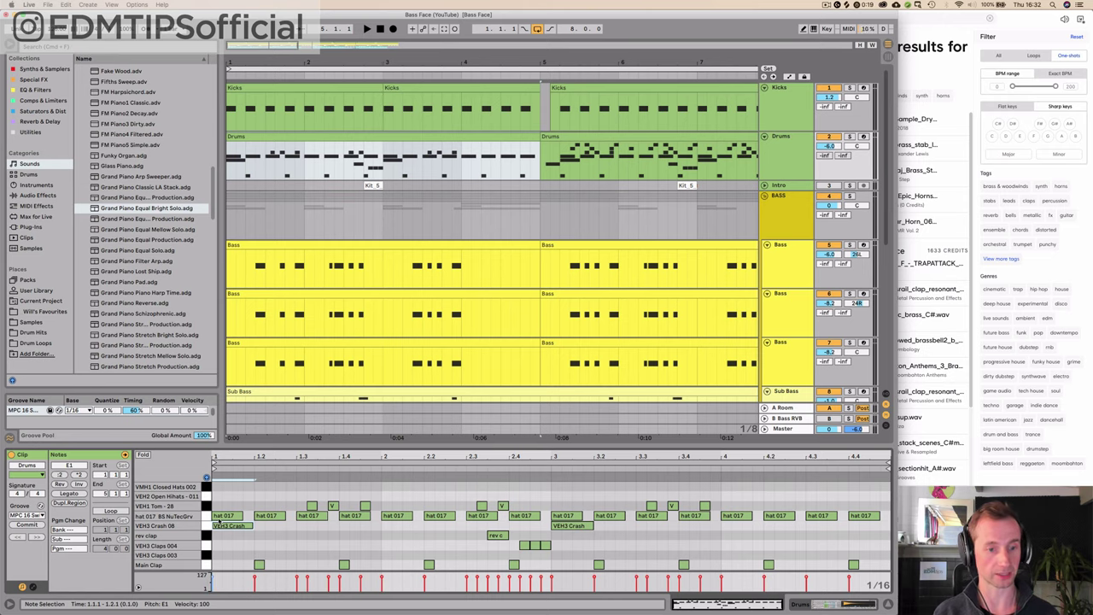
left_click(218, 518)
key("shift+Tab")
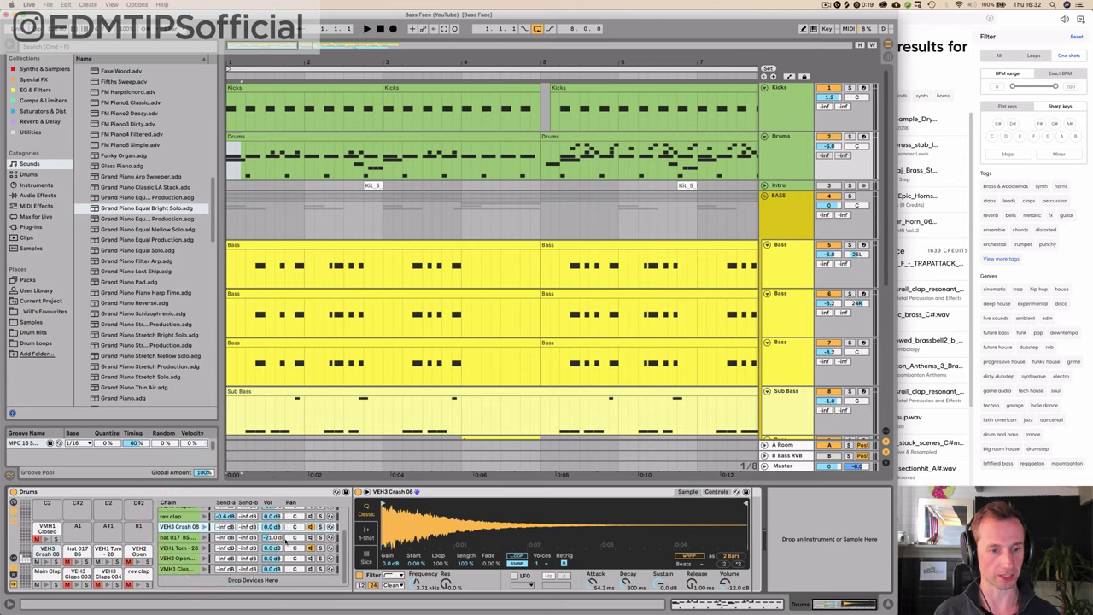
left_click(310, 537)
key("space")
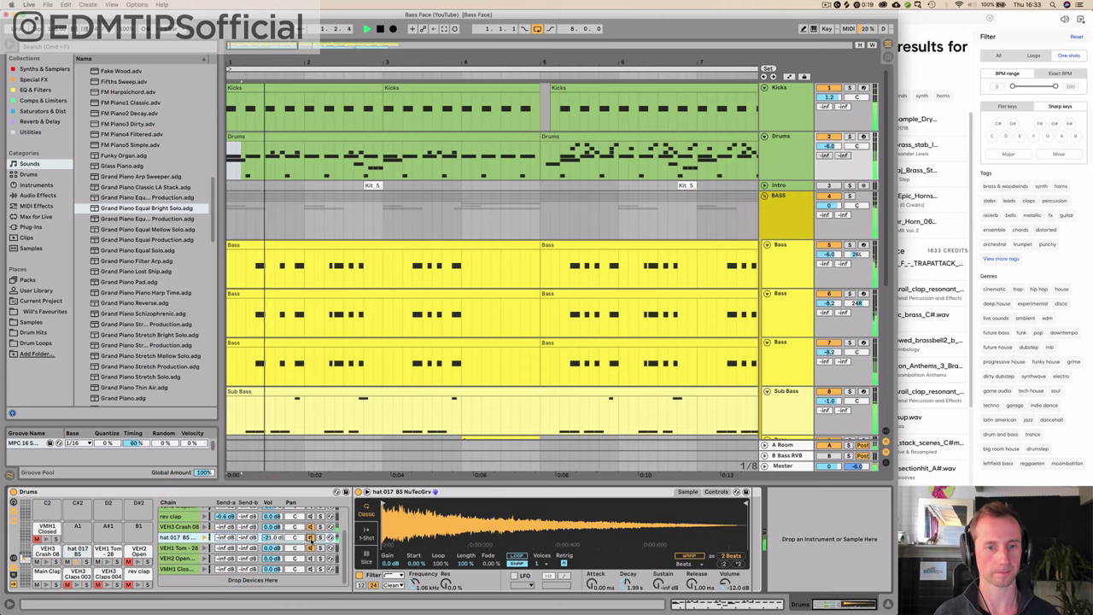
left_click(231, 247)
key("space")
Loop the single beat from 1.2.1 to 1.3.1 and play it with the Drums track soloed
left_click(248, 173)
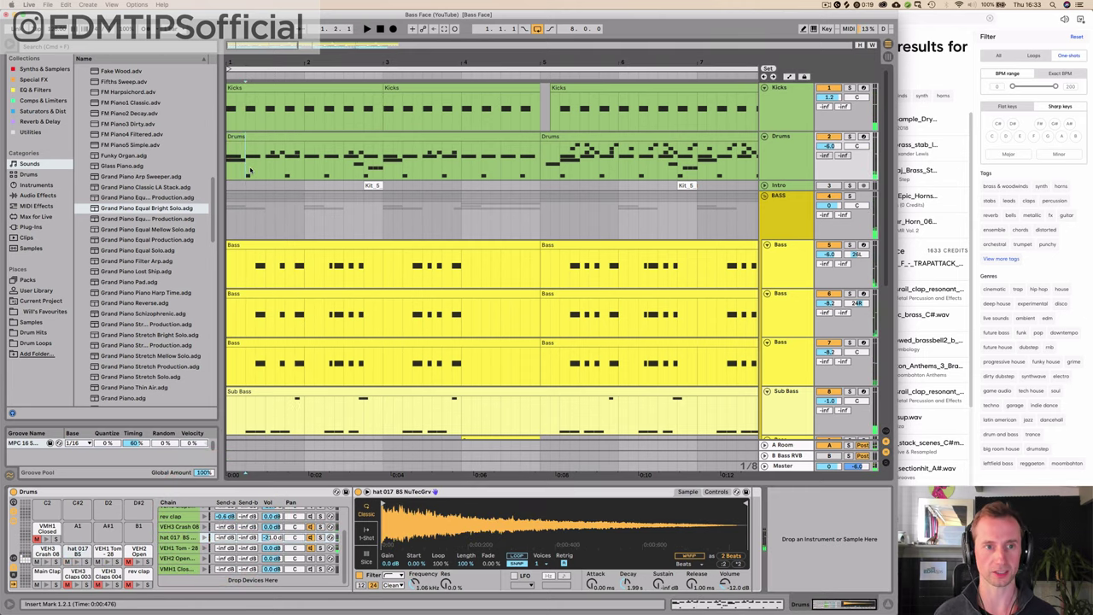
key("super+l")
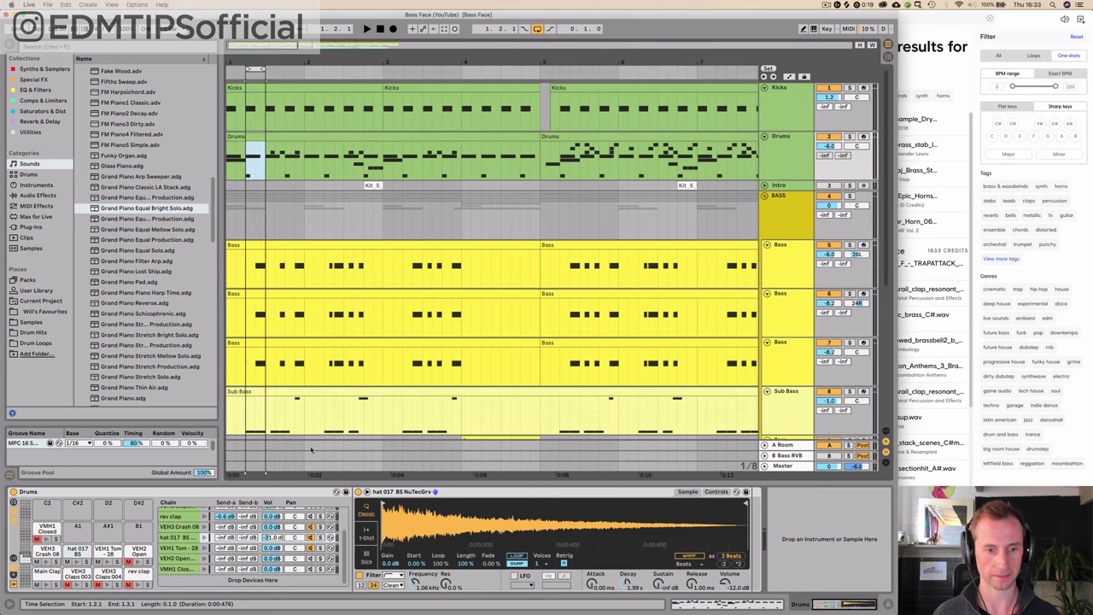
left_click(850, 136)
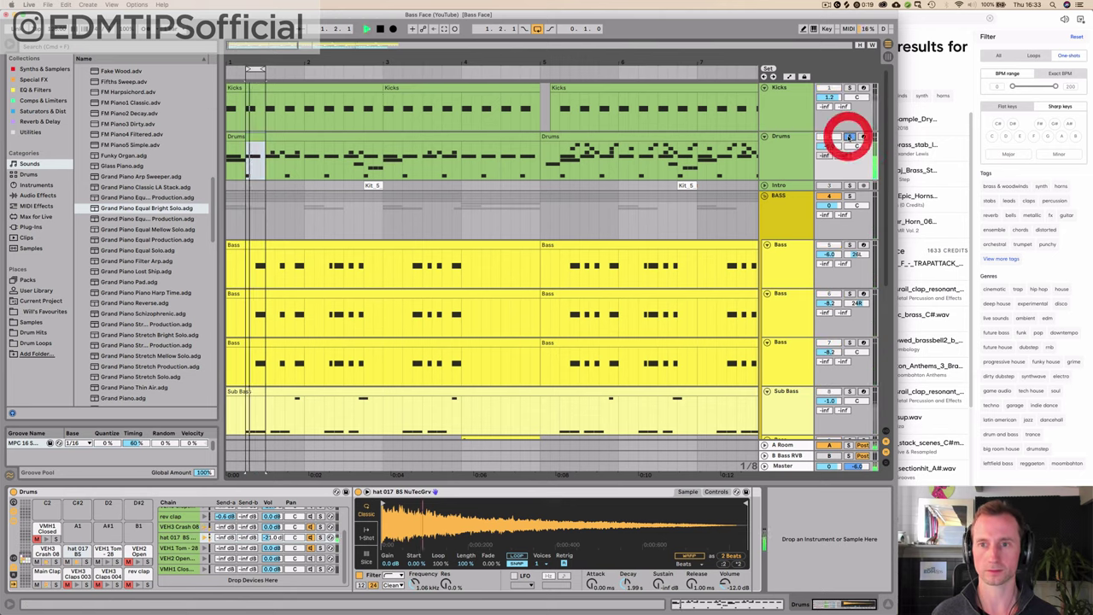
key("space")
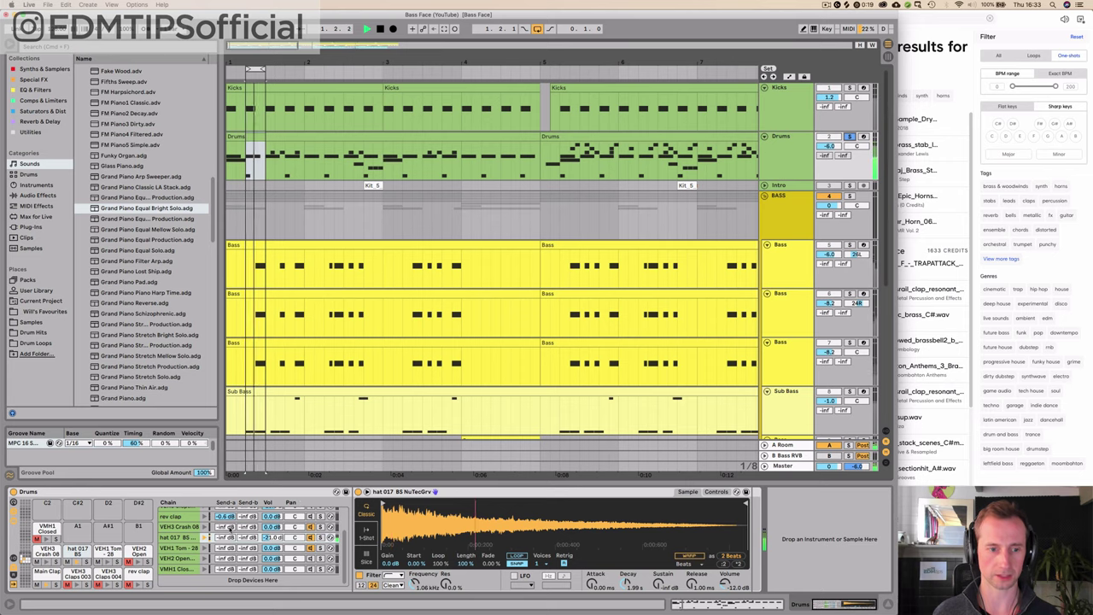
Enable the Main Clap chain in the Drums rack, comparing the looped beat with and without it
scroll(266, 523, "up", 3)
left_click(311, 513)
left_click(310, 512)
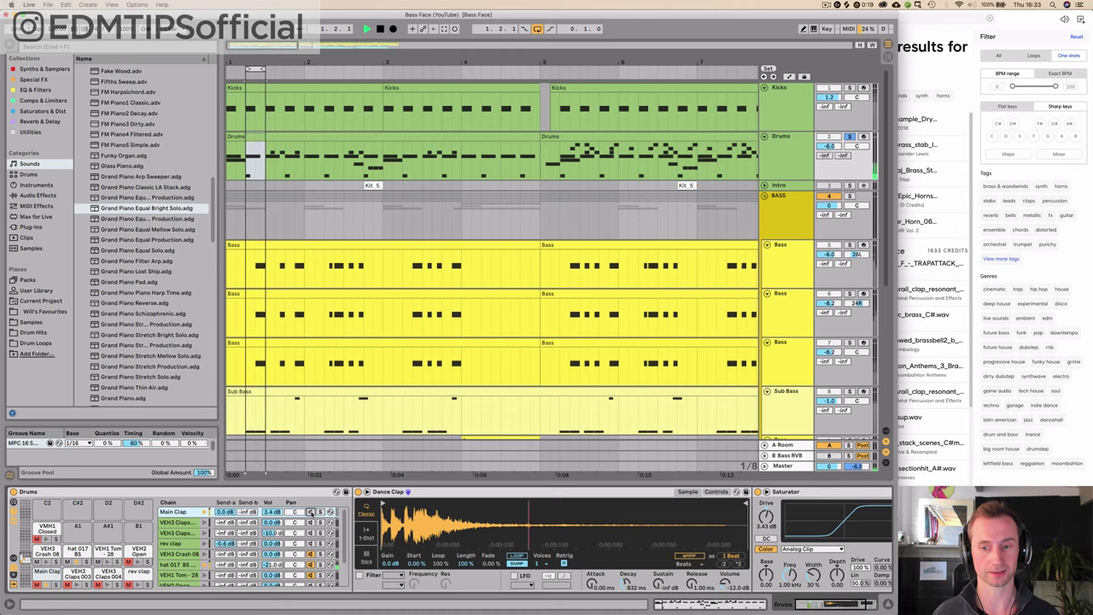
left_click(310, 512)
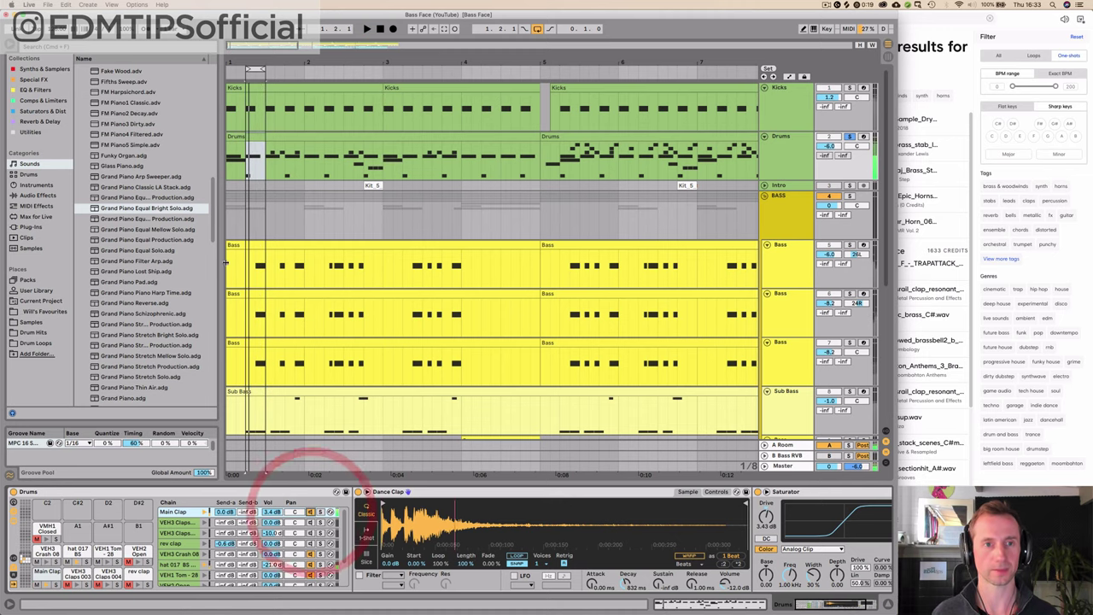
Extend the loop to bars 1 to 5 and play it with the Drums track no longer soloed
left_click_drag(249, 69, 540, 83)
left_click(849, 137)
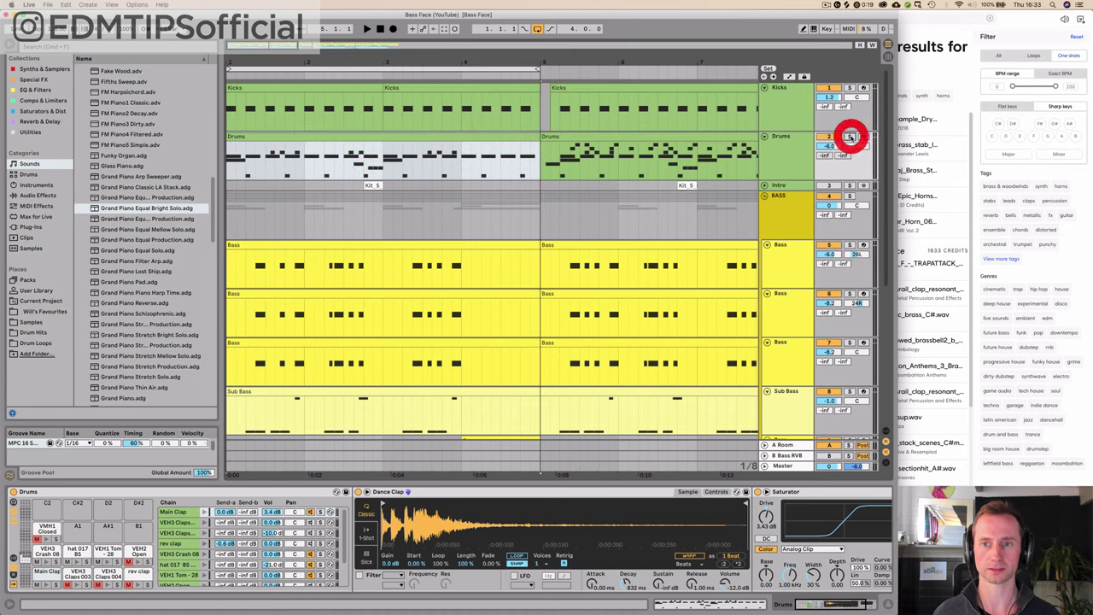
key("space")
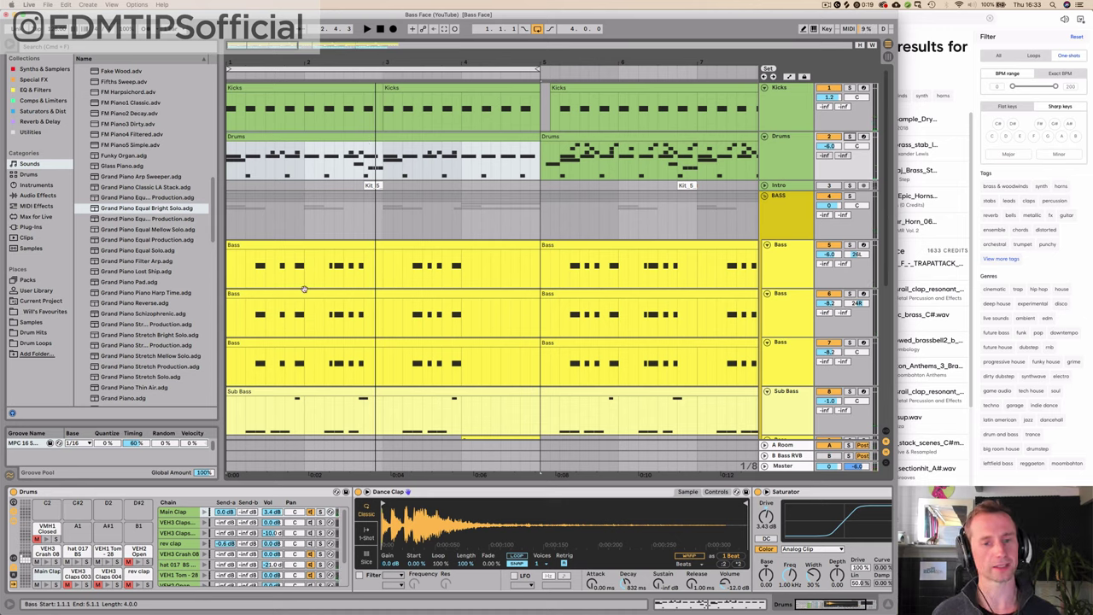
Browse the groove library from the Groove Pool and widen the Groove Name column to read the groove's full name
left_click(74, 456)
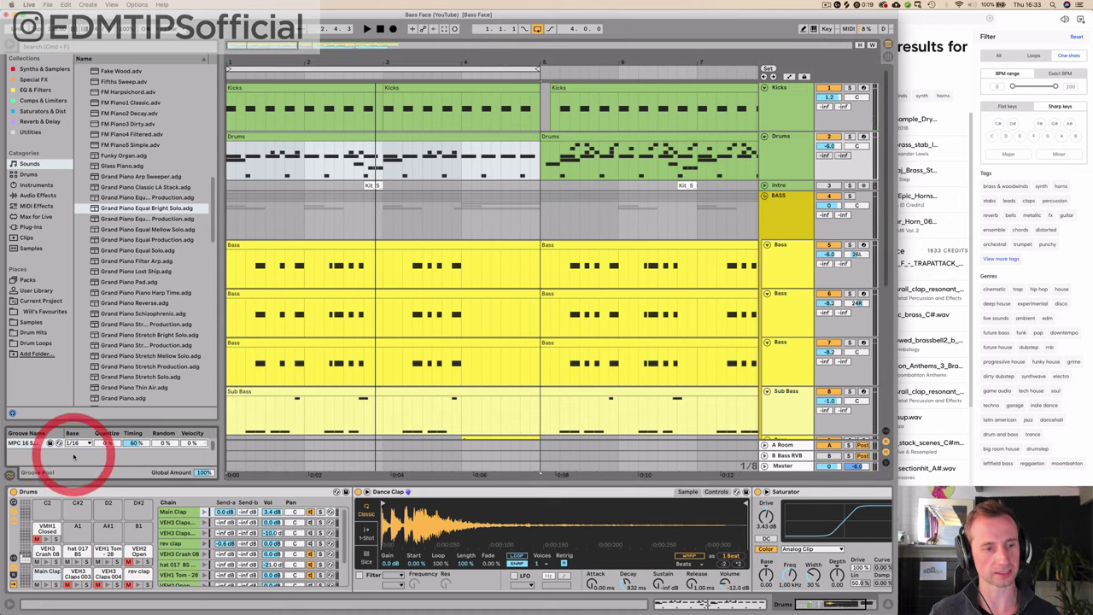
right_click(36, 456)
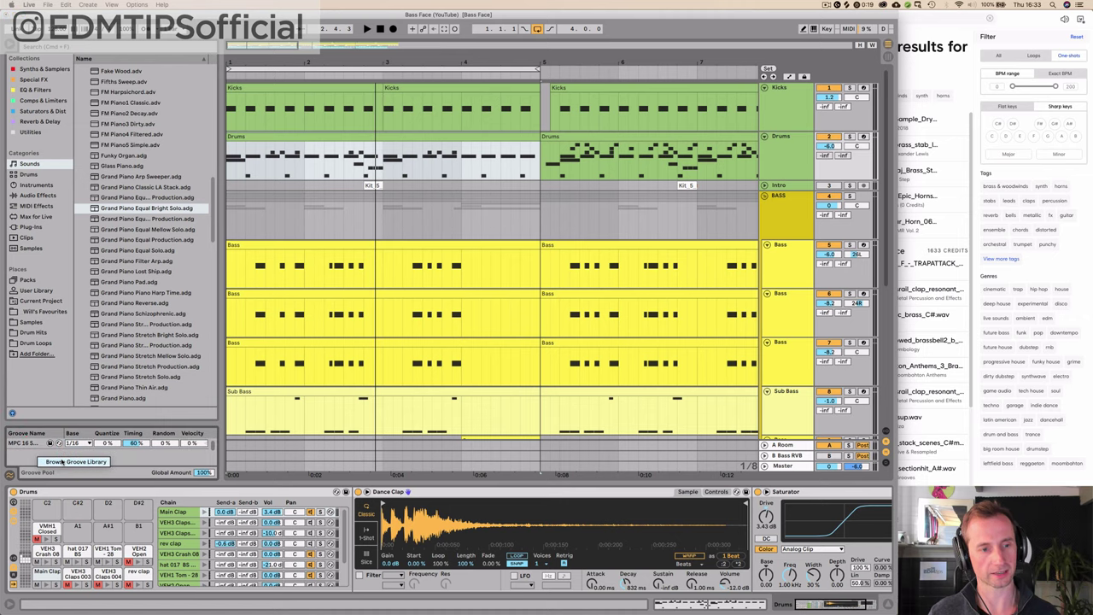
left_click(63, 462)
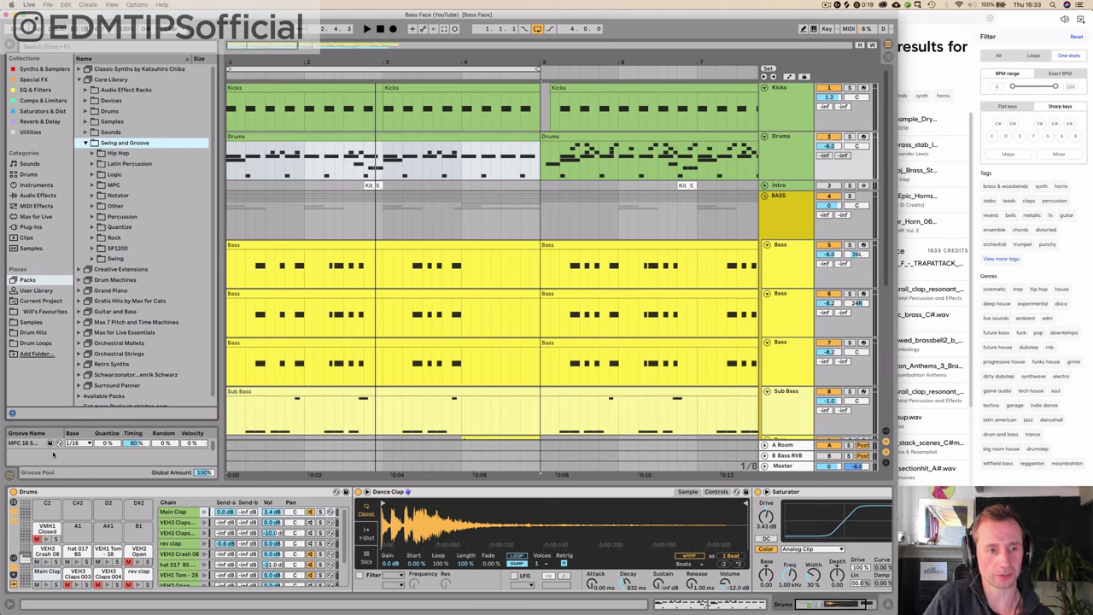
left_click(53, 459)
left_click(43, 455)
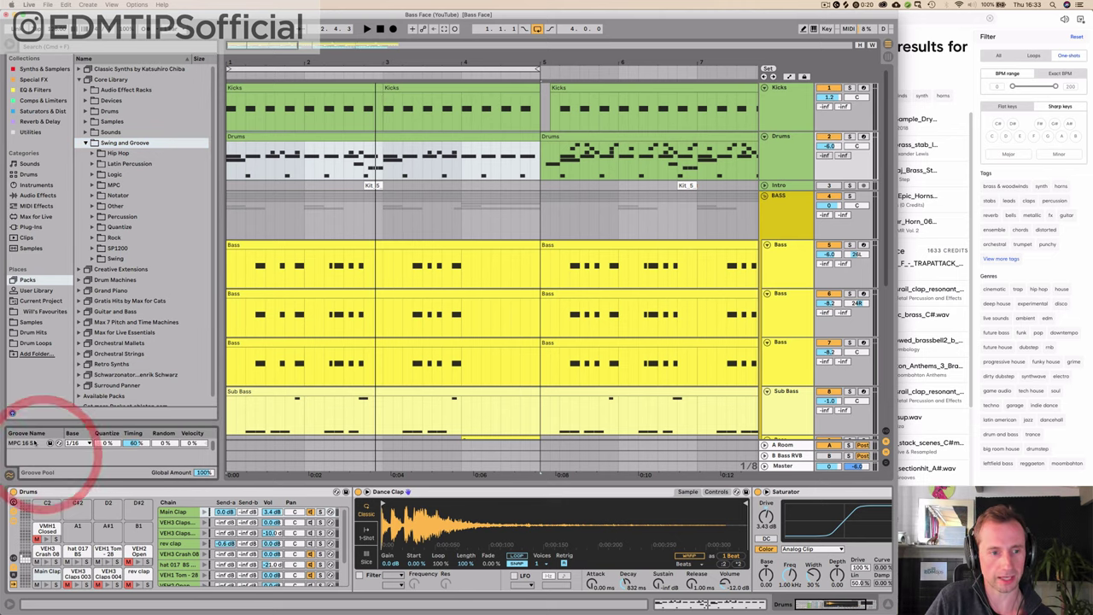
left_click_drag(62, 433, 108, 433)
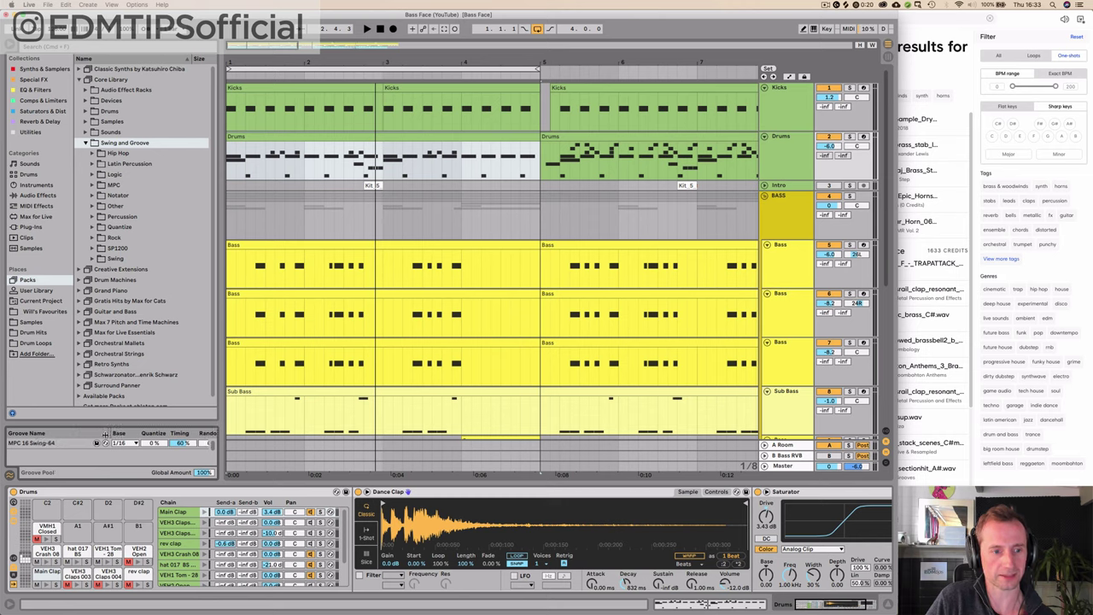
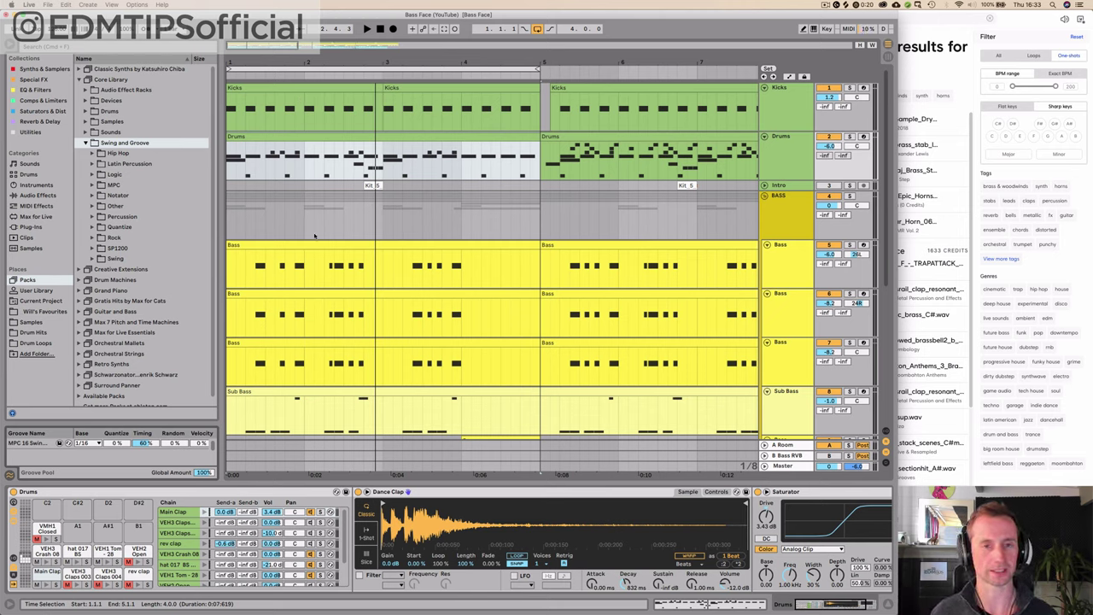
Play the loop with the MPC 16 Swing-64 groove's Timing at 0% and at 100%, and return it to 60%
key("space")
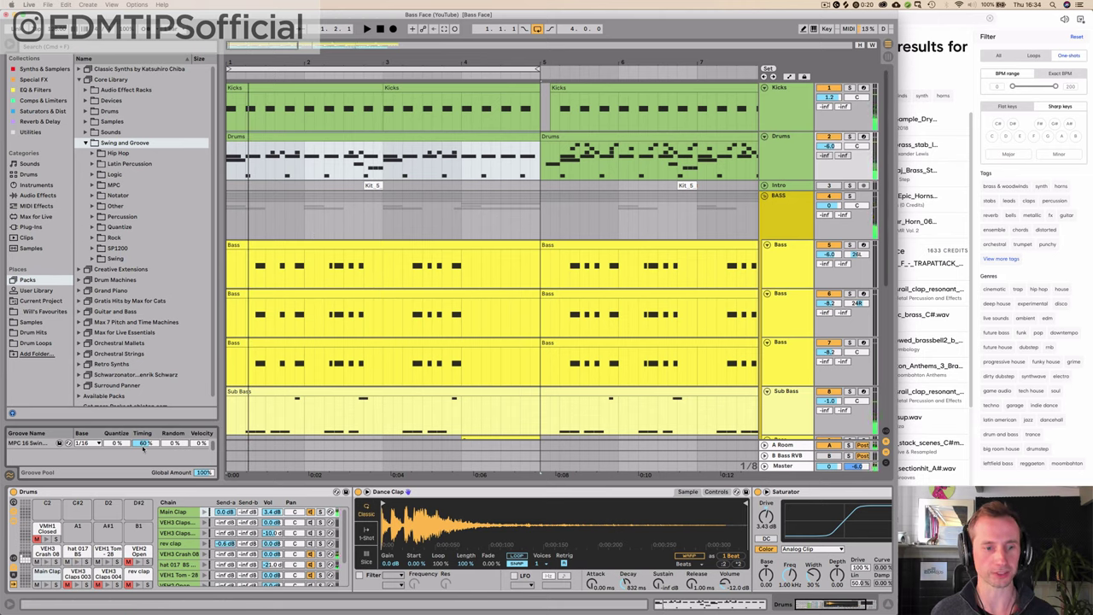
left_click(144, 443)
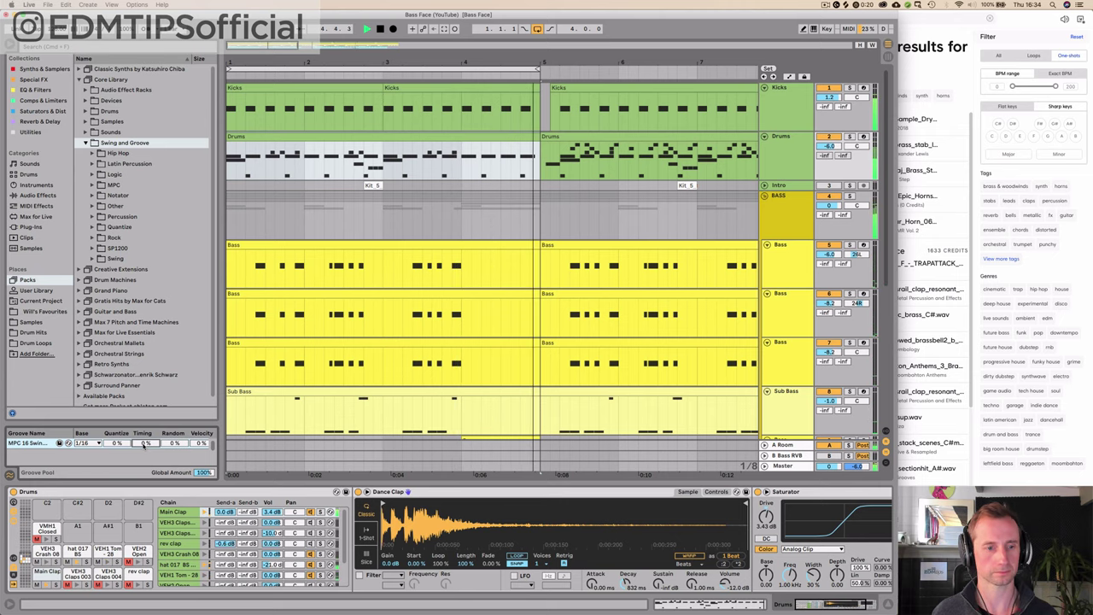
key("space")
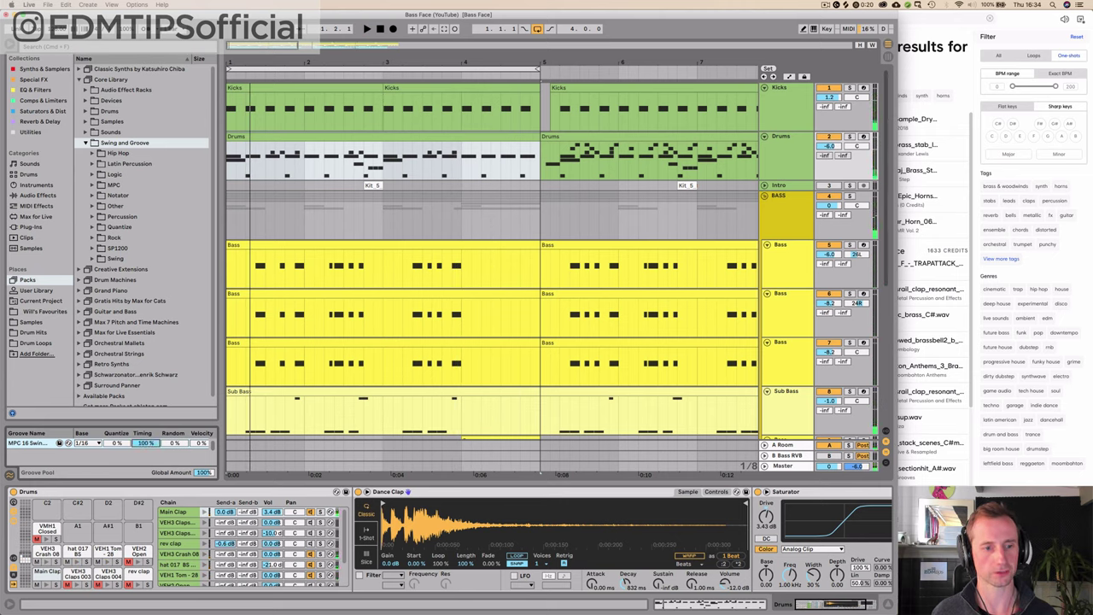
key("space")
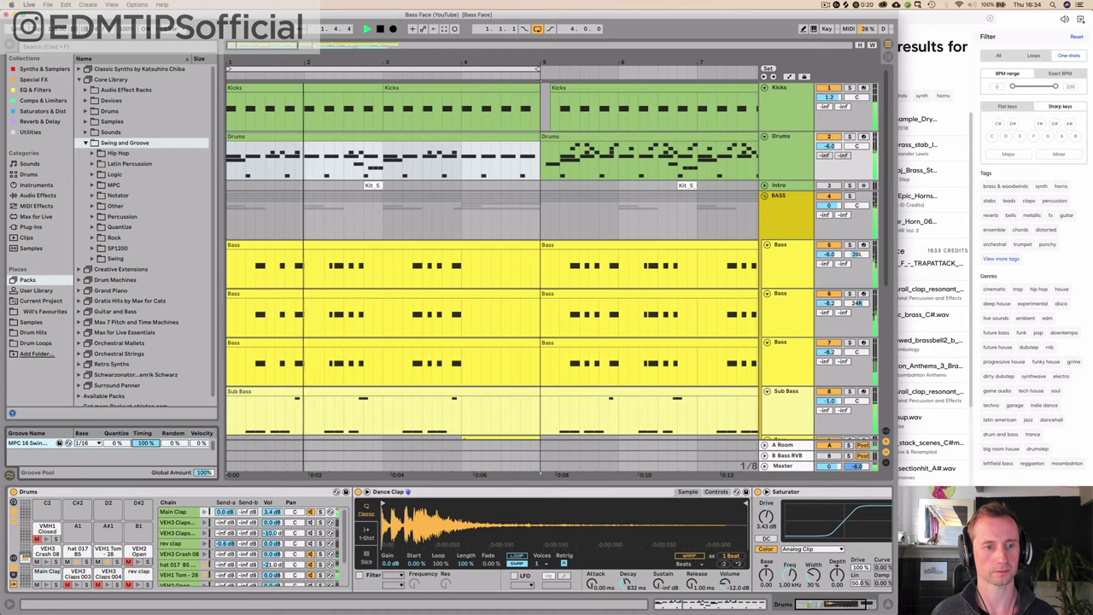
key("space")
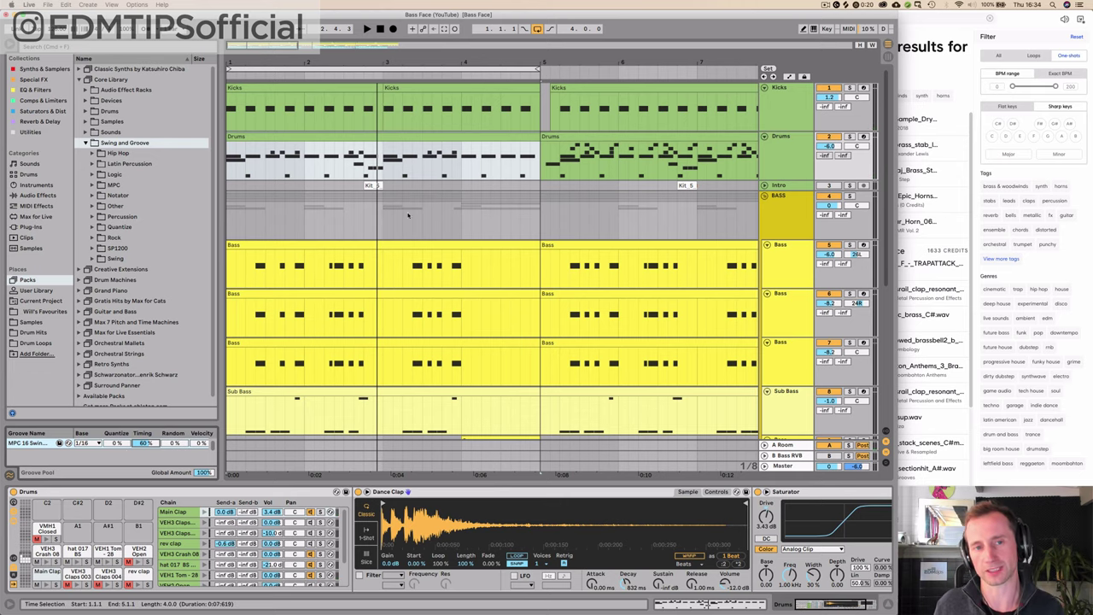
Identify the VEH3 Claps 004 note in the first Drums clip, enable its chain in the Drums rack and play the loop
double_click(408, 147)
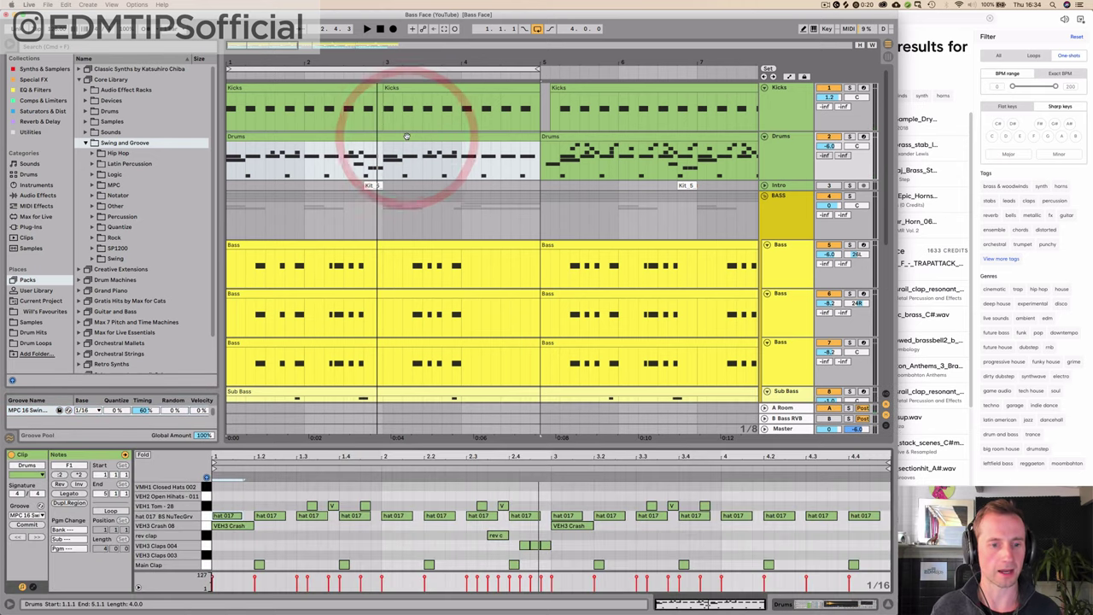
left_click(528, 545)
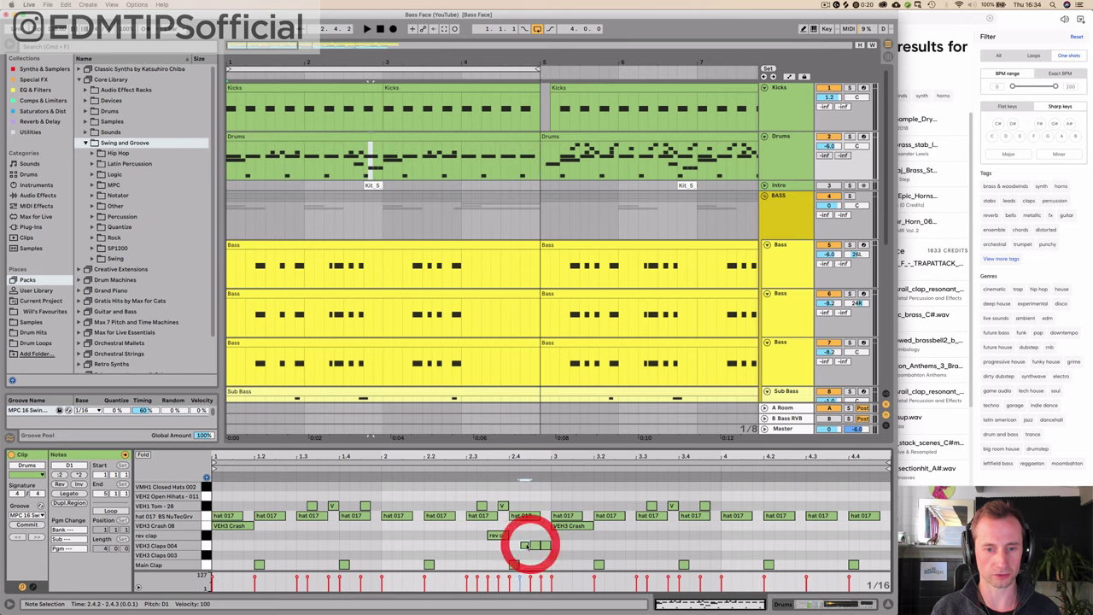
key("shift+Tab")
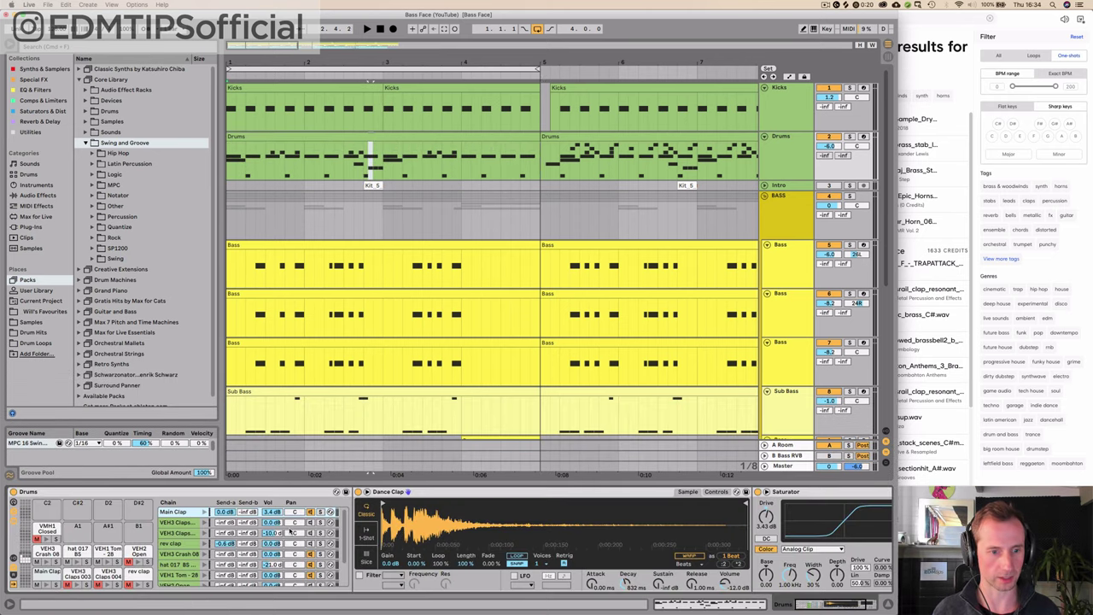
key("space")
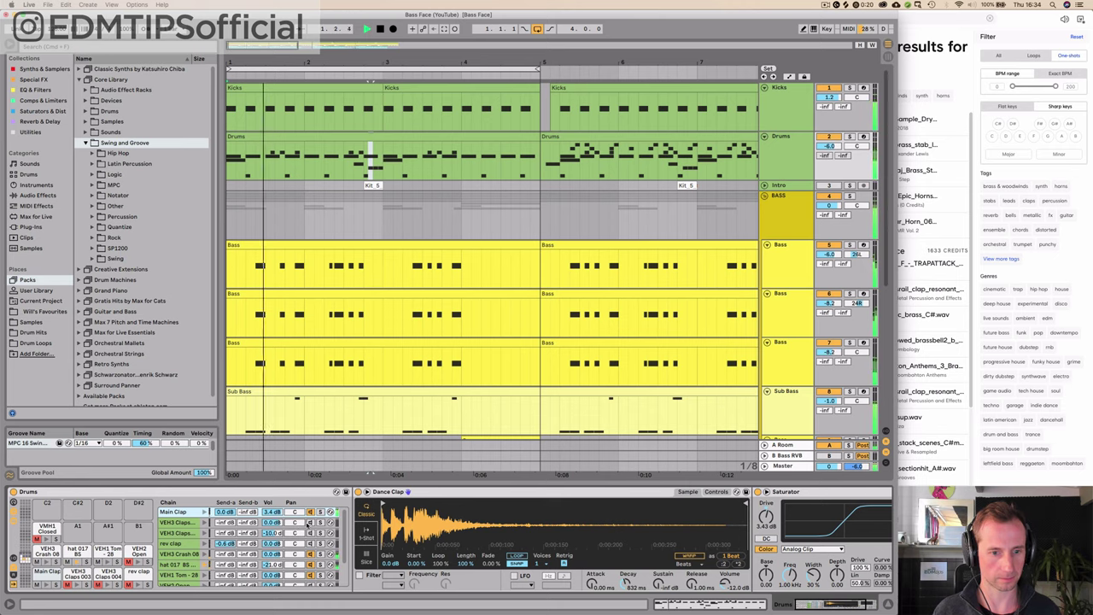
left_click(311, 533)
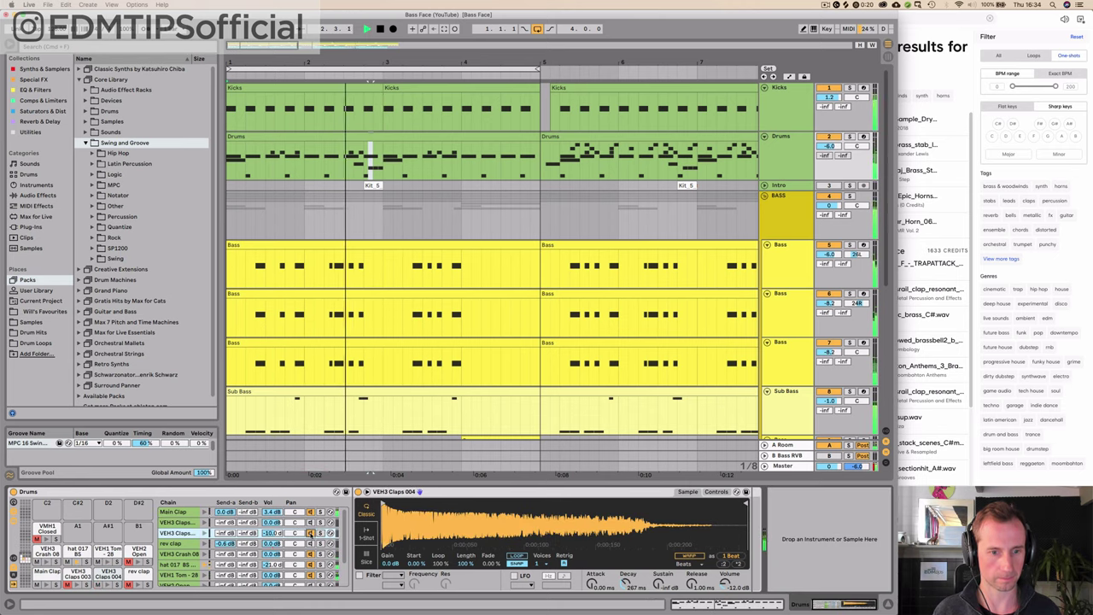
key("space")
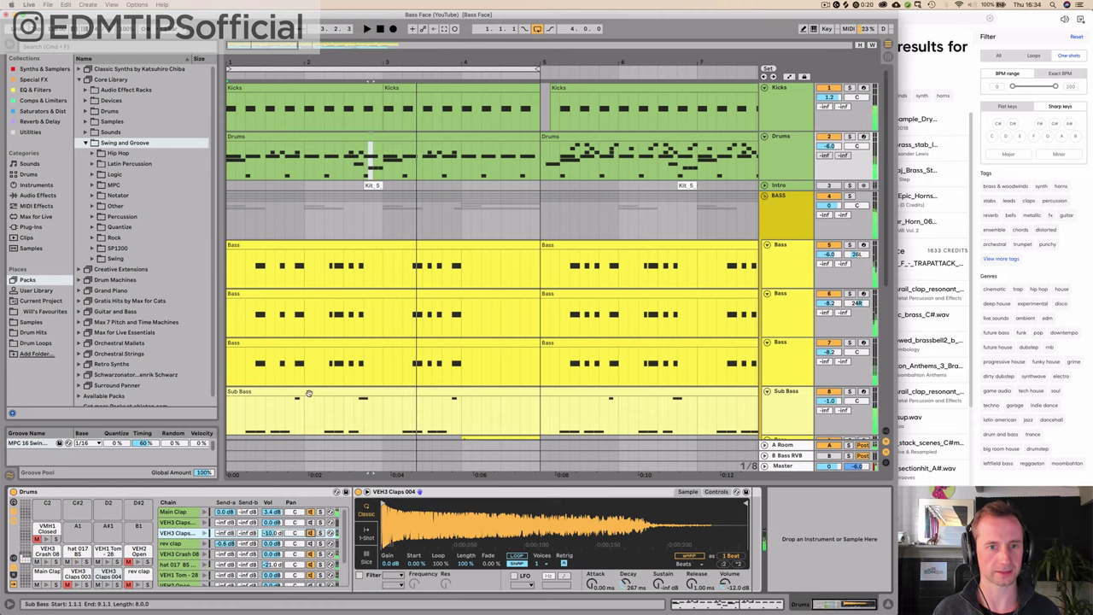
Identify the rev clap note in the first Drums clip, audition it and show its sample in the Drums rack
left_click(367, 167)
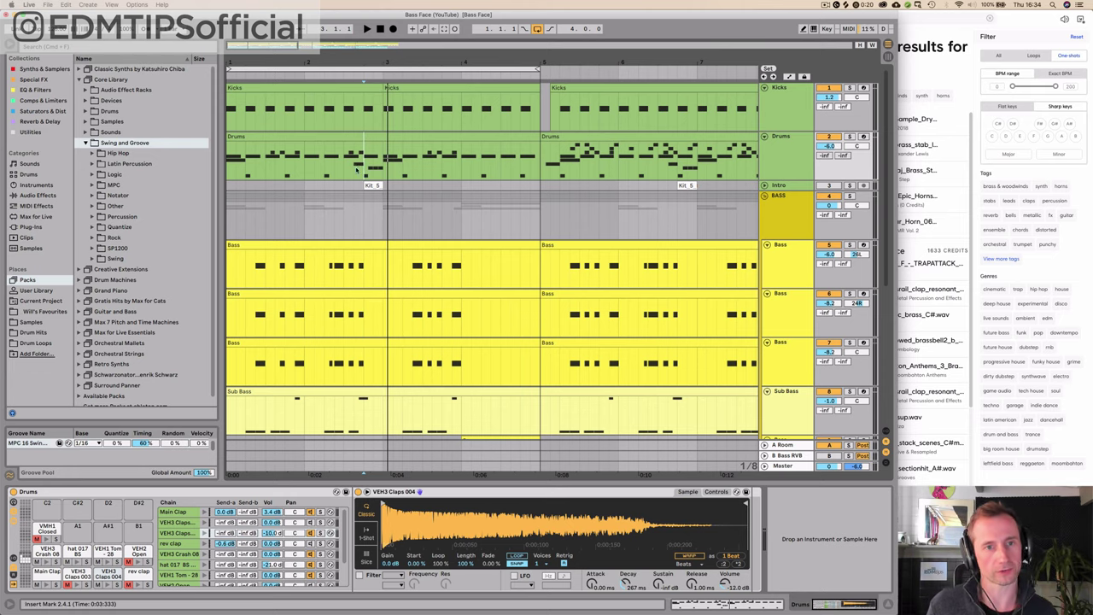
double_click(350, 136)
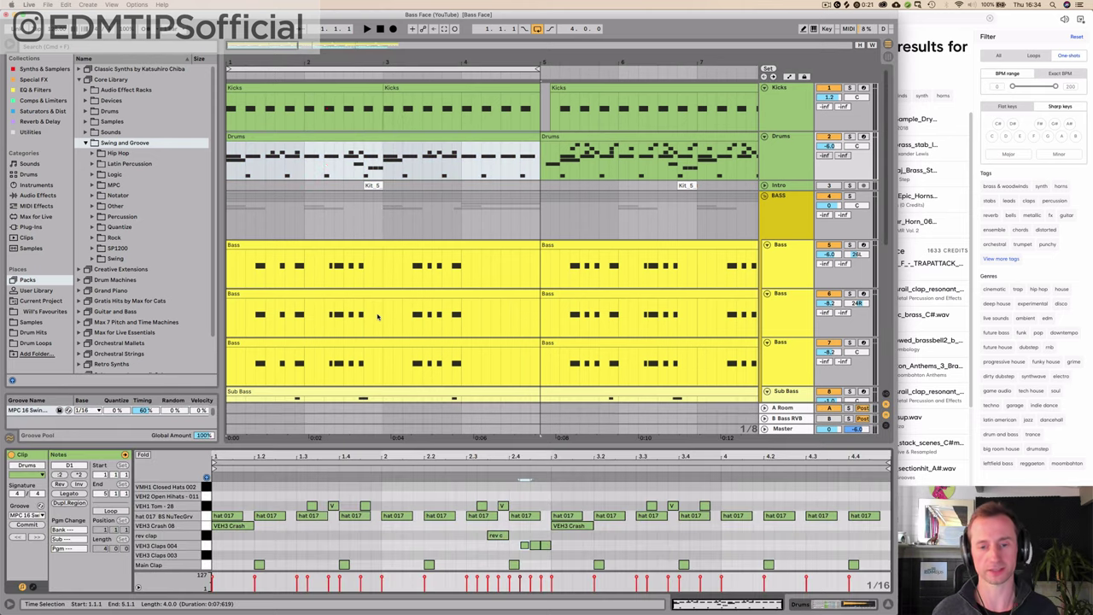
left_click(499, 535)
left_click(500, 536)
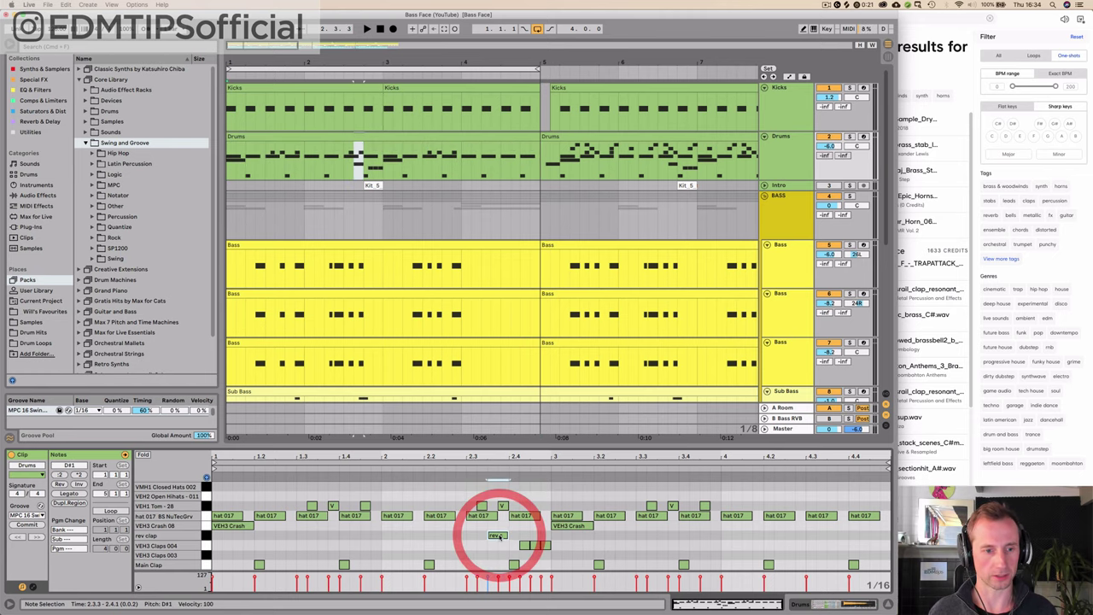
left_click(206, 534)
key("shift+Tab")
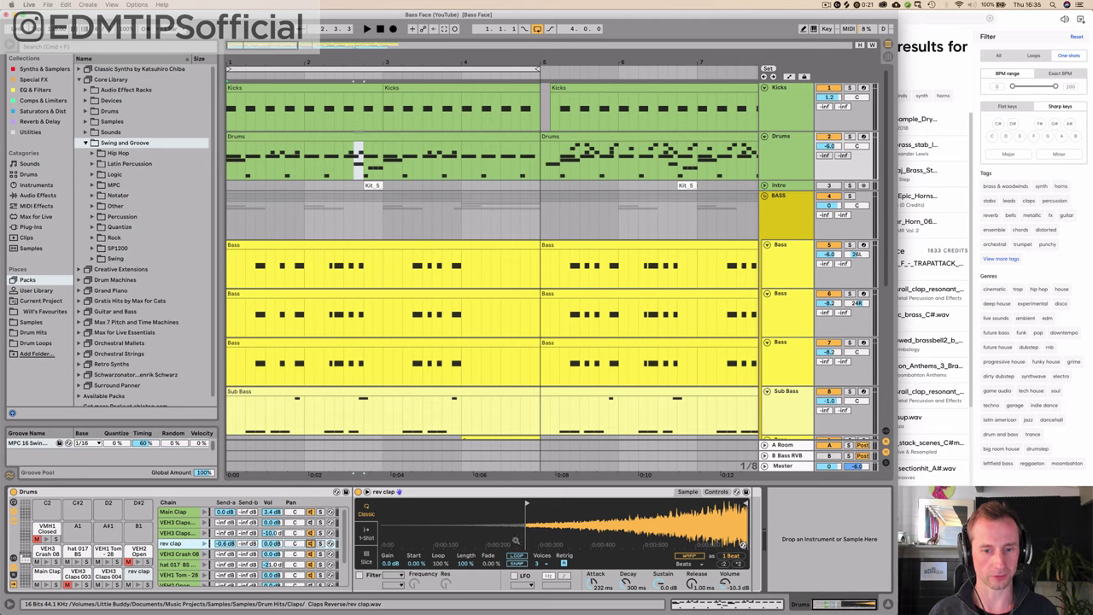
Play the drums around the rev clap at 2.3.1, and enable the VEH3 Claps 003 chain while playing from bar 1
key("space")
left_click(347, 166)
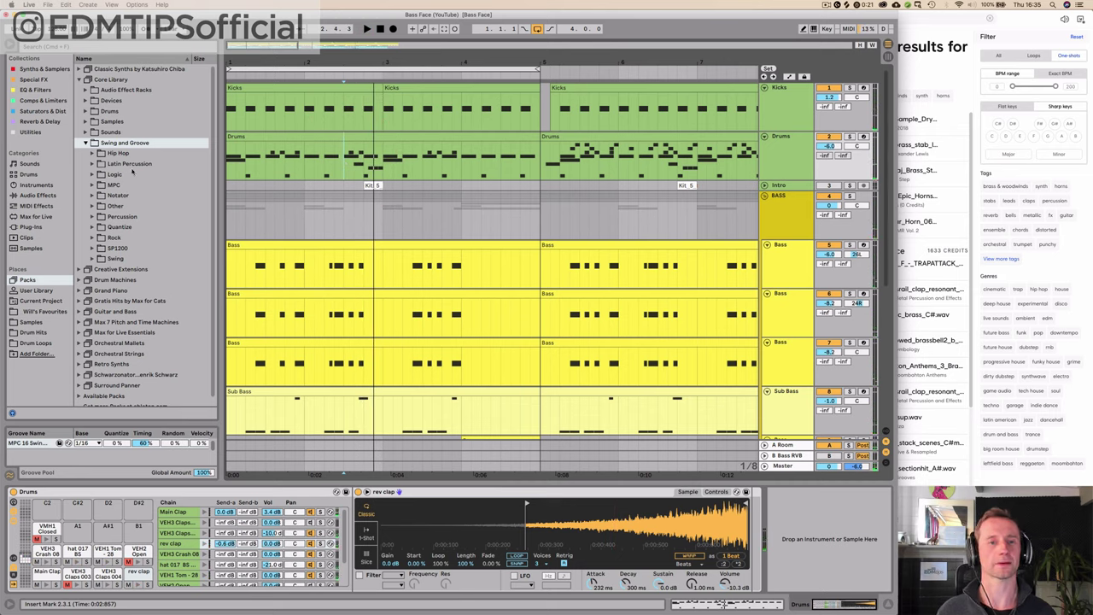
left_click(227, 176)
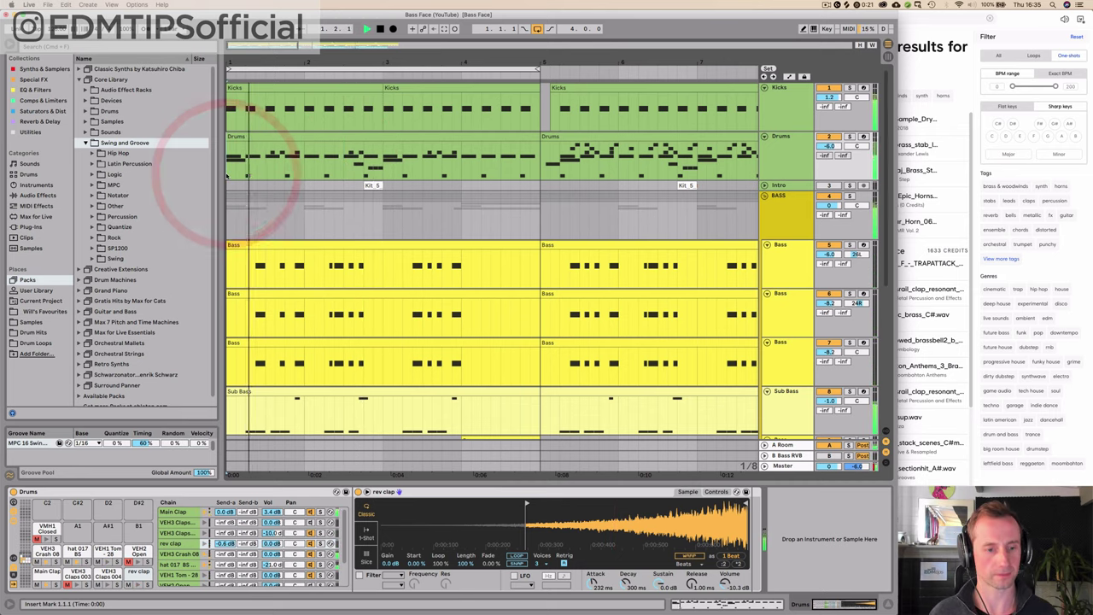
left_click(310, 521)
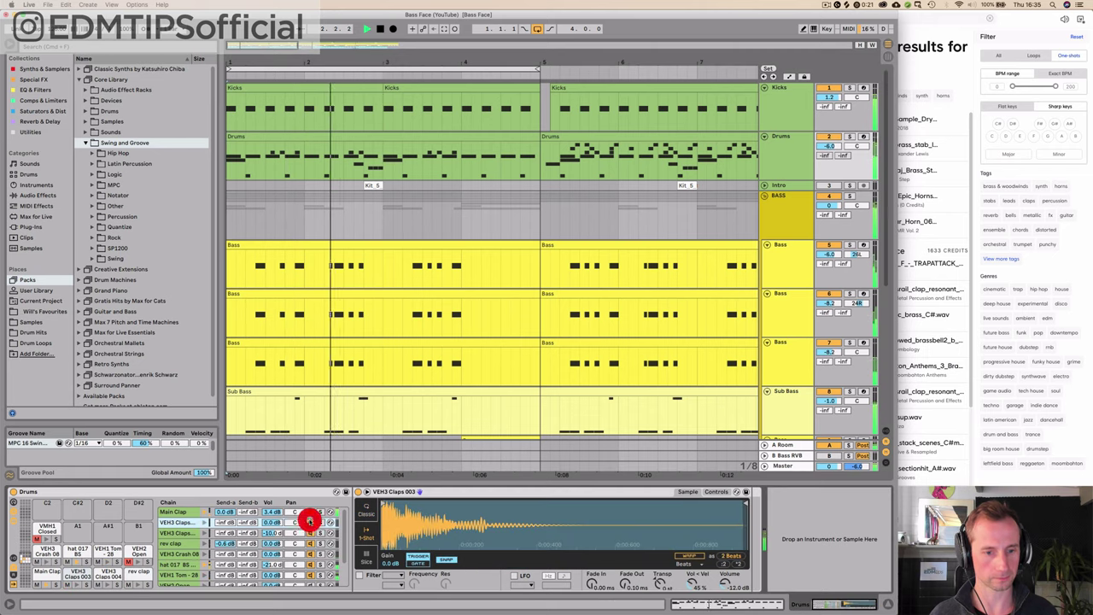
scroll(310, 534, "down", 3)
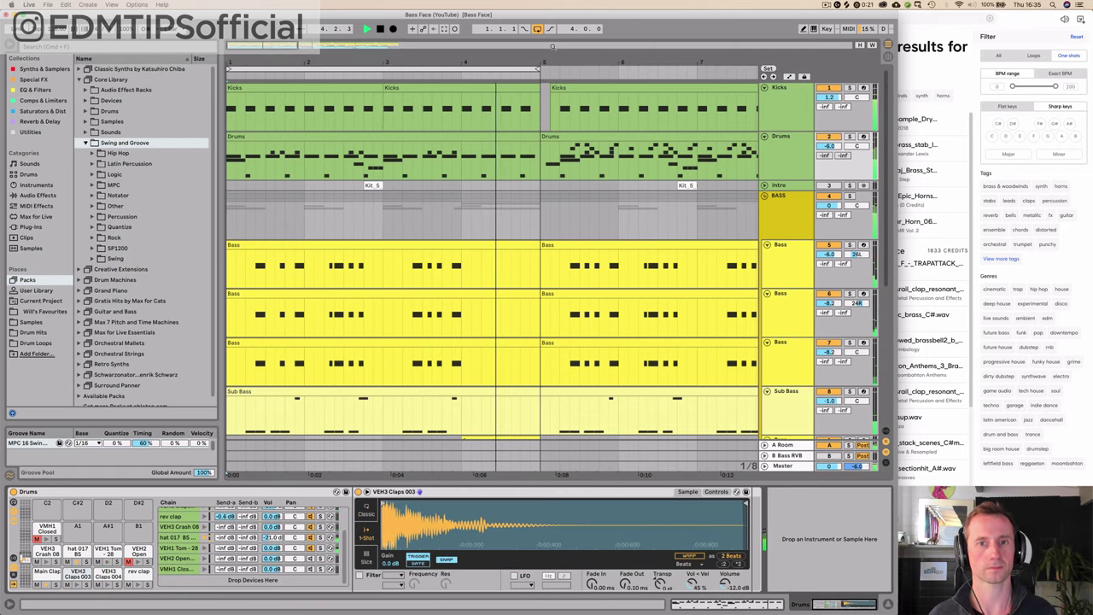
Loop bars 5 to 9 and unmute the VEH2 Open Hihats and VMH1 Closed Hats pads in the Drums rack
left_click_drag(552, 58, 337, 72)
key("z")
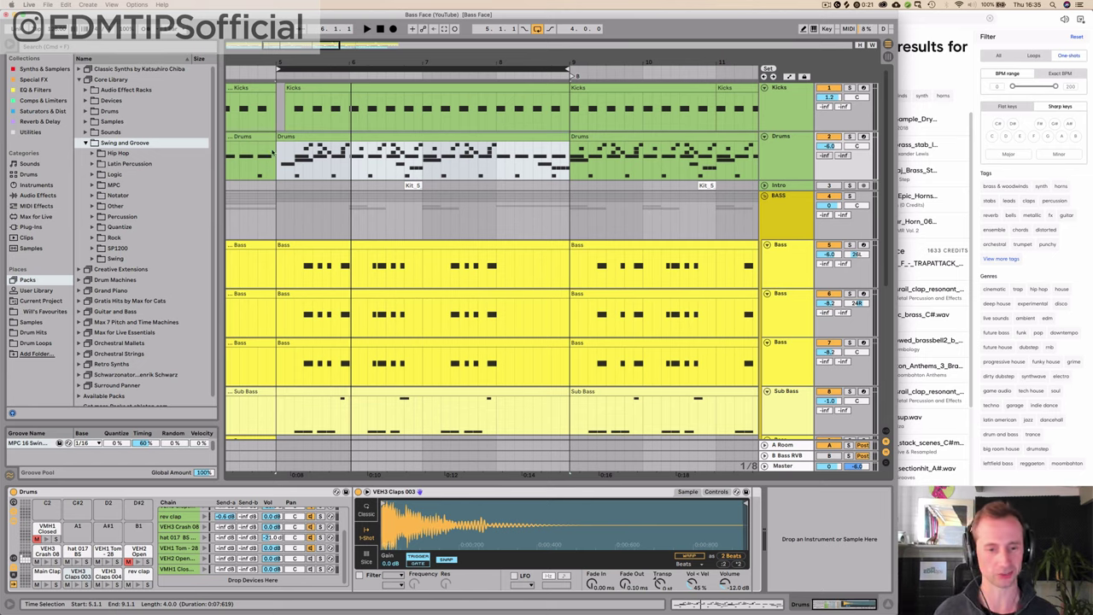
left_click(129, 562)
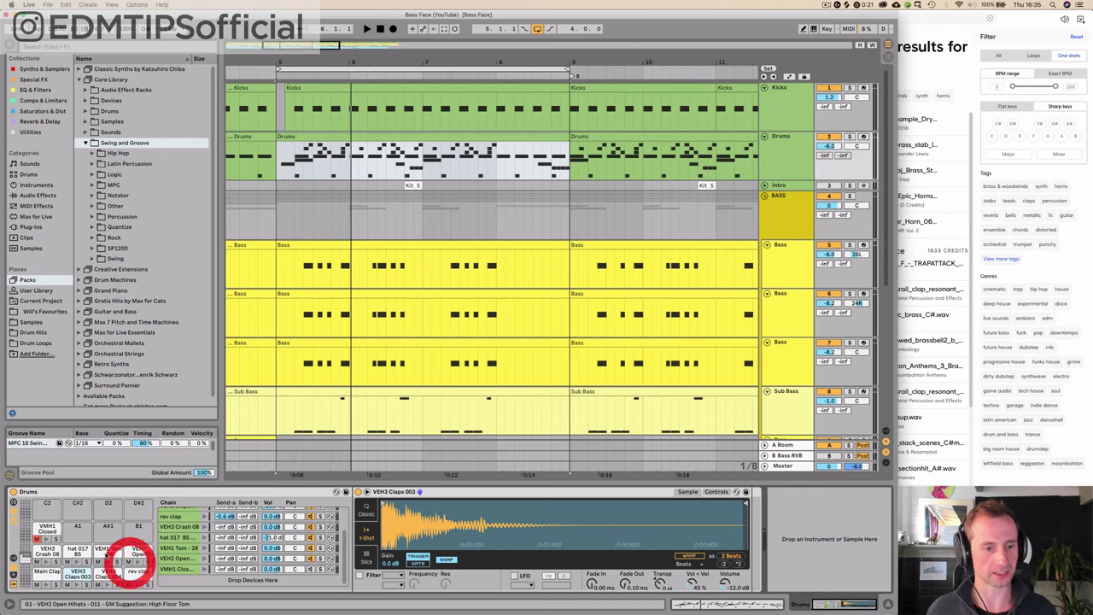
left_click(37, 539)
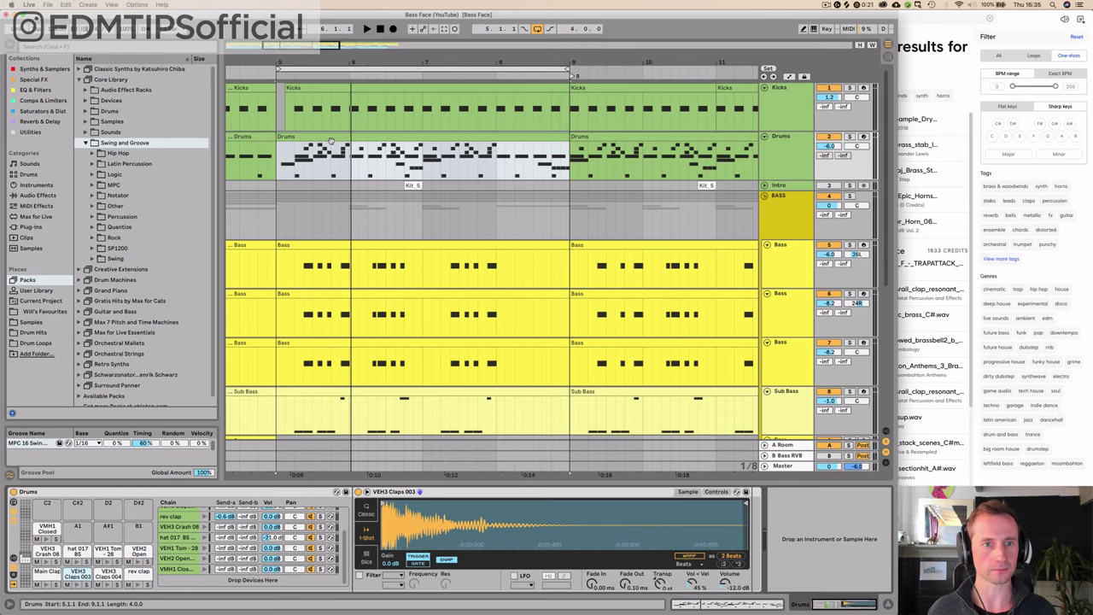
Open the second Drums clip, audition its open and closed hi-hat sounds and play the loop from bar 5
double_click(325, 139)
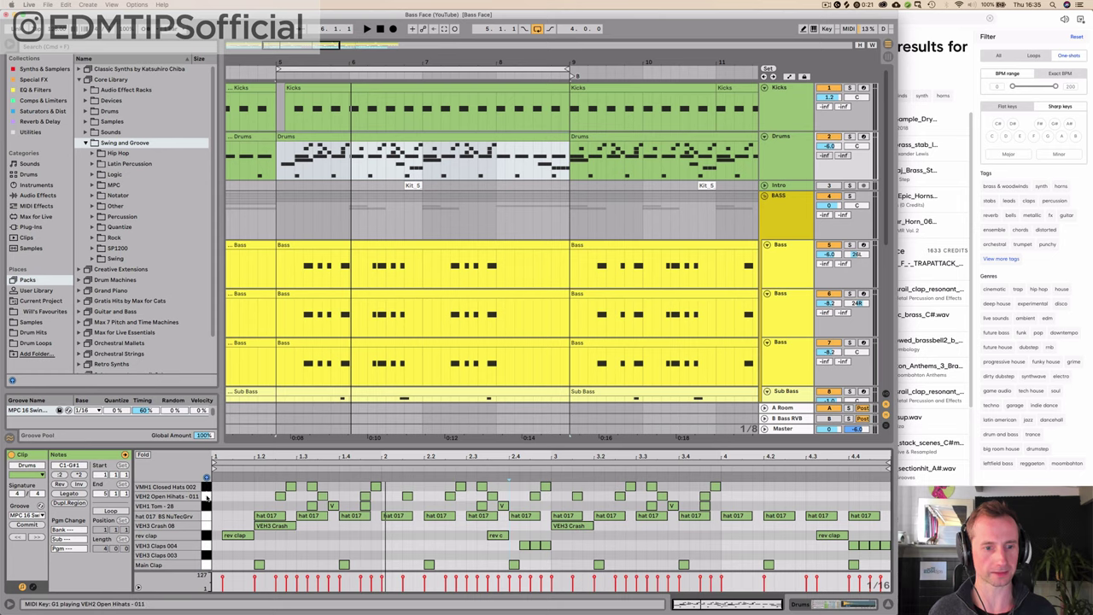
left_click(206, 496)
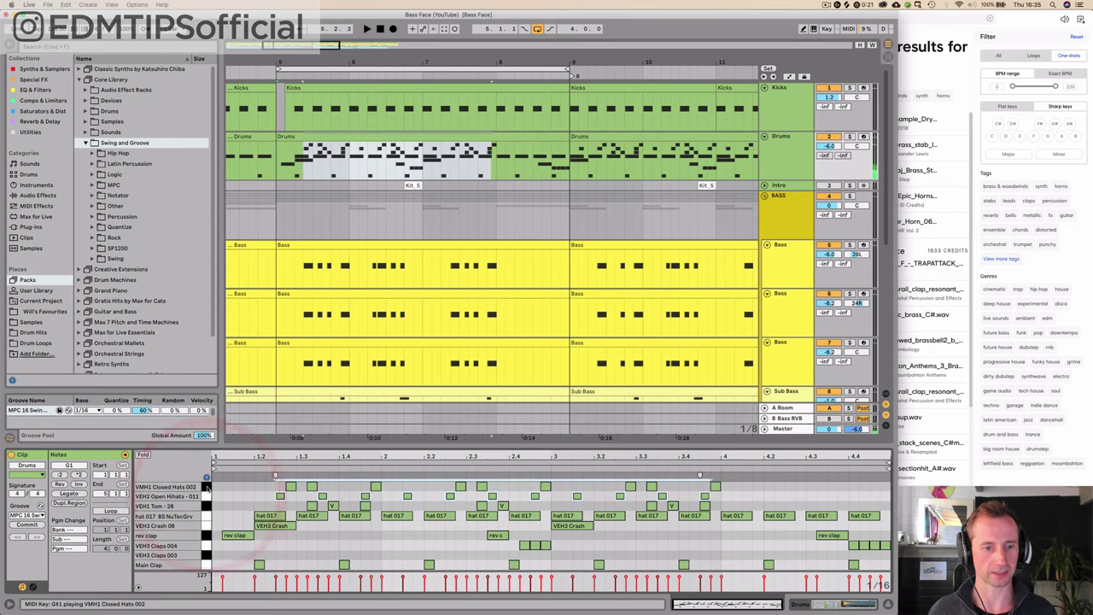
left_click(207, 487)
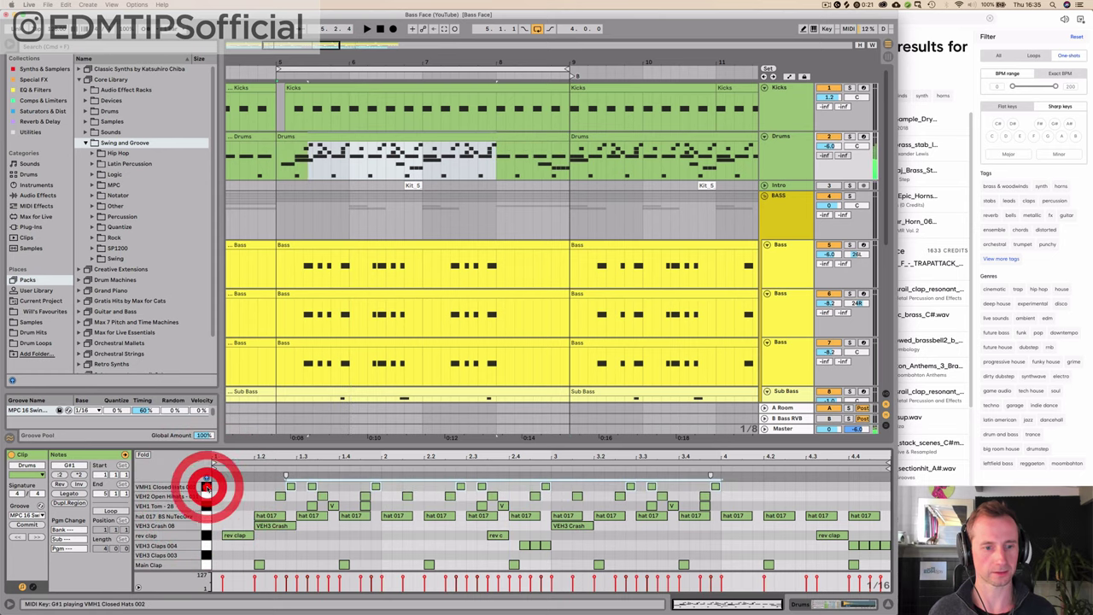
left_click(276, 152)
key("space")
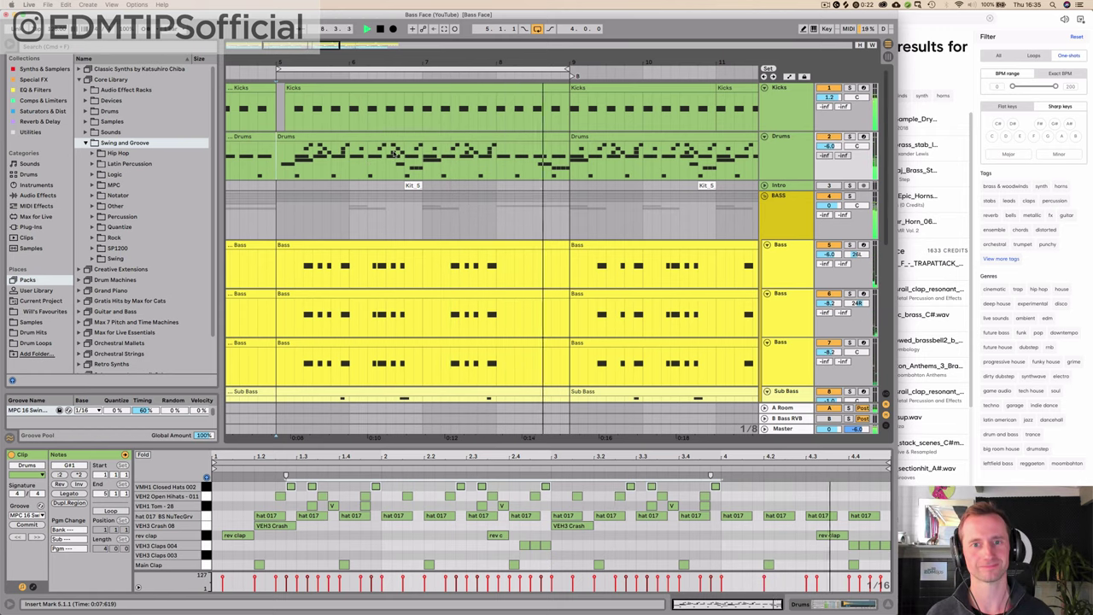
left_click(510, 147)
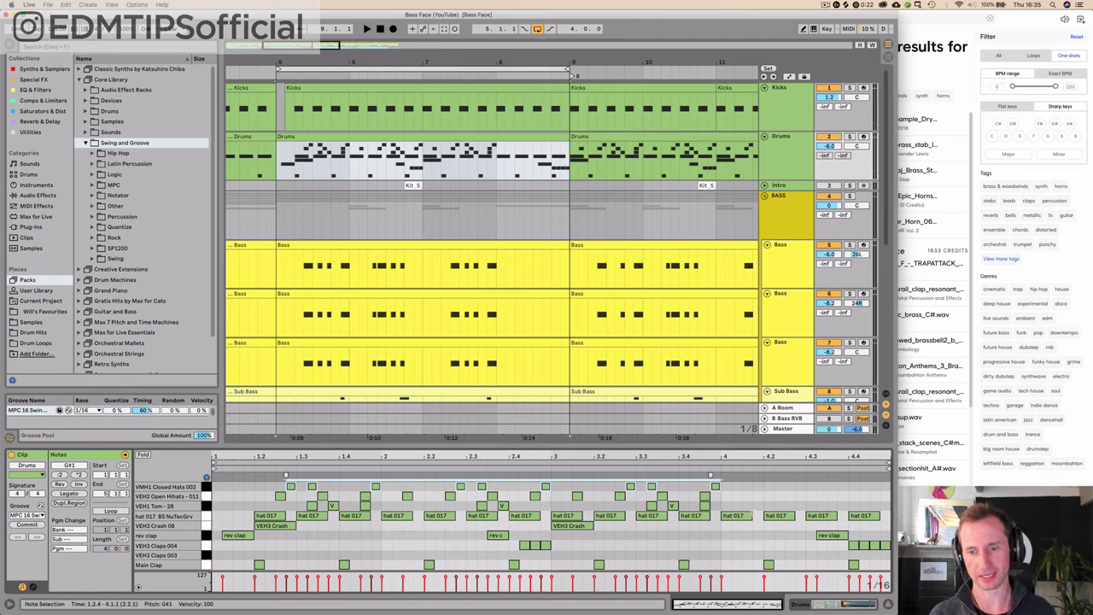
Examine the hat 017, rev clap, VEH3 Claps 004 and Main Clap notes in the last bar of the second Drums clip
left_click(745, 517)
left_click(781, 516)
left_click(828, 516)
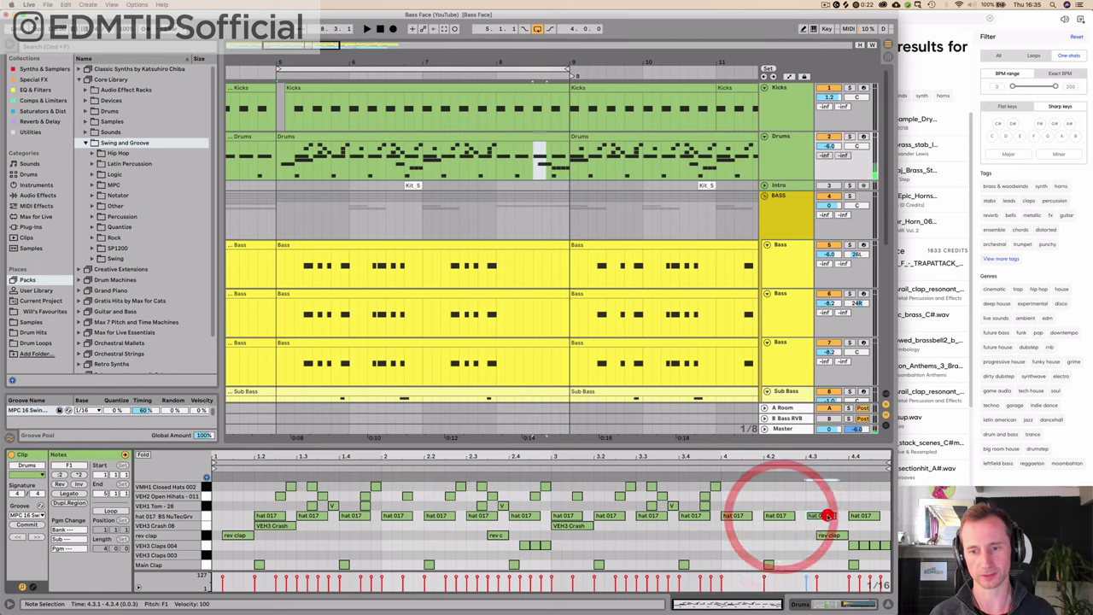
left_click(827, 536)
left_click_drag(831, 547, 879, 549)
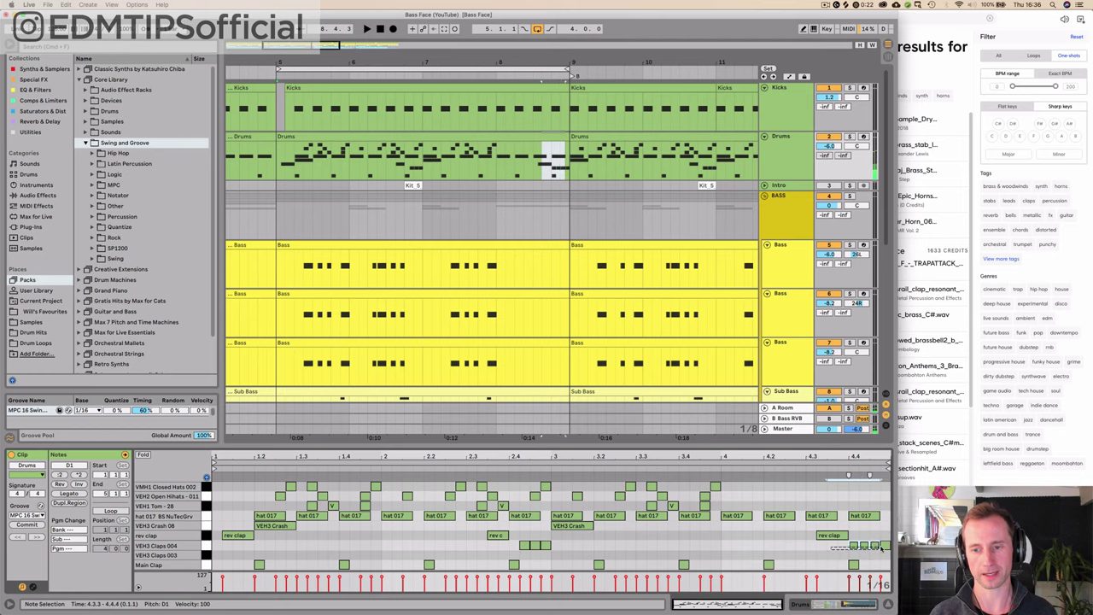
left_click(772, 566)
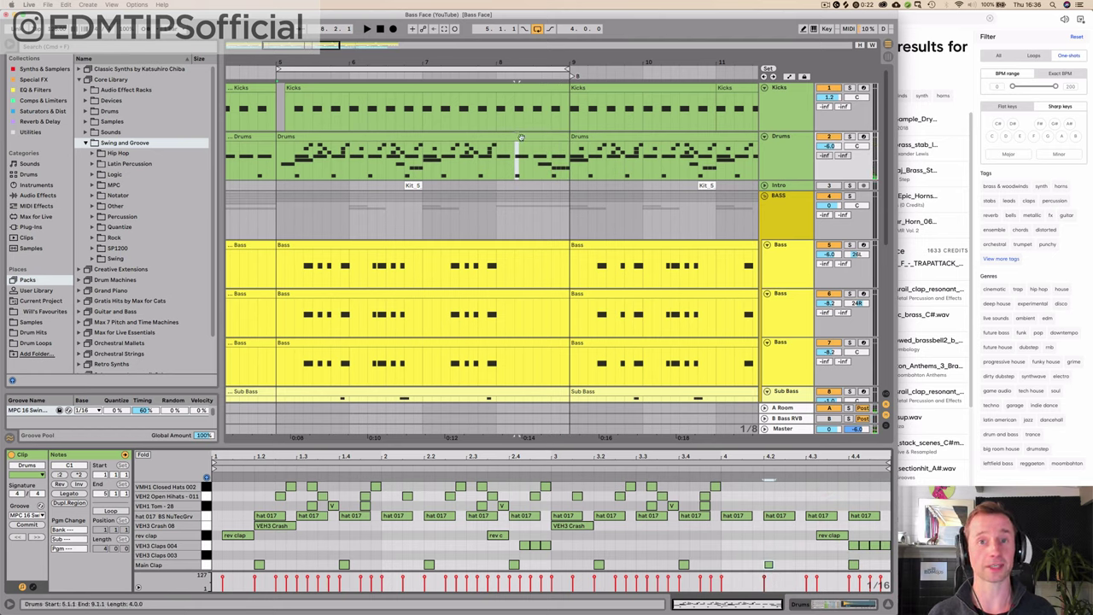
Play the arrangement from bar 3 with all tracks, and again with the Brass track soloed
scroll(540, 199, "down", 10)
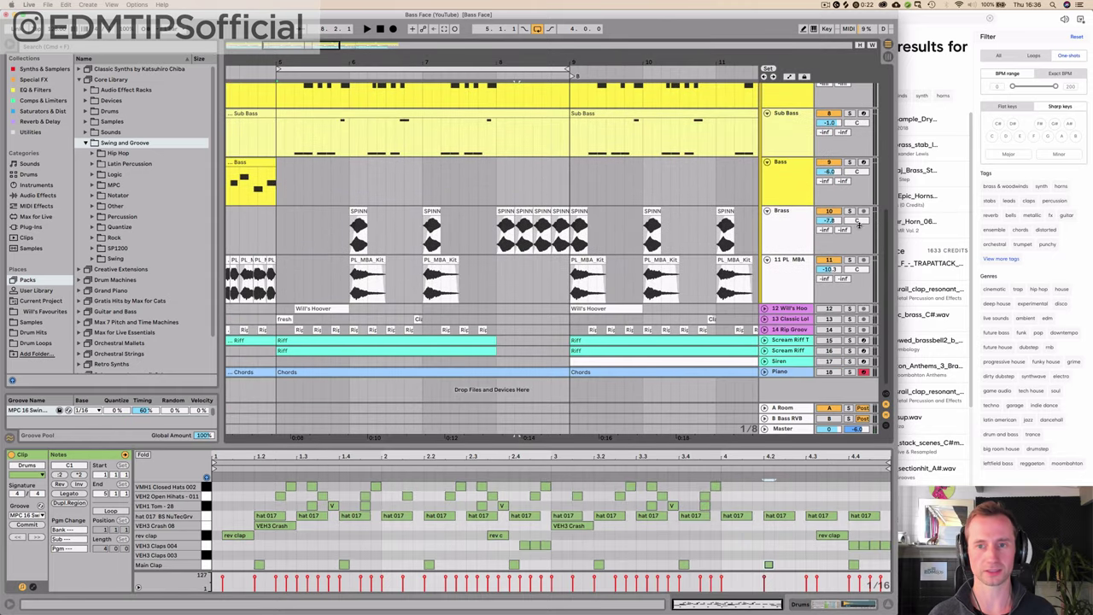
left_click_drag(520, 59, 519, 24)
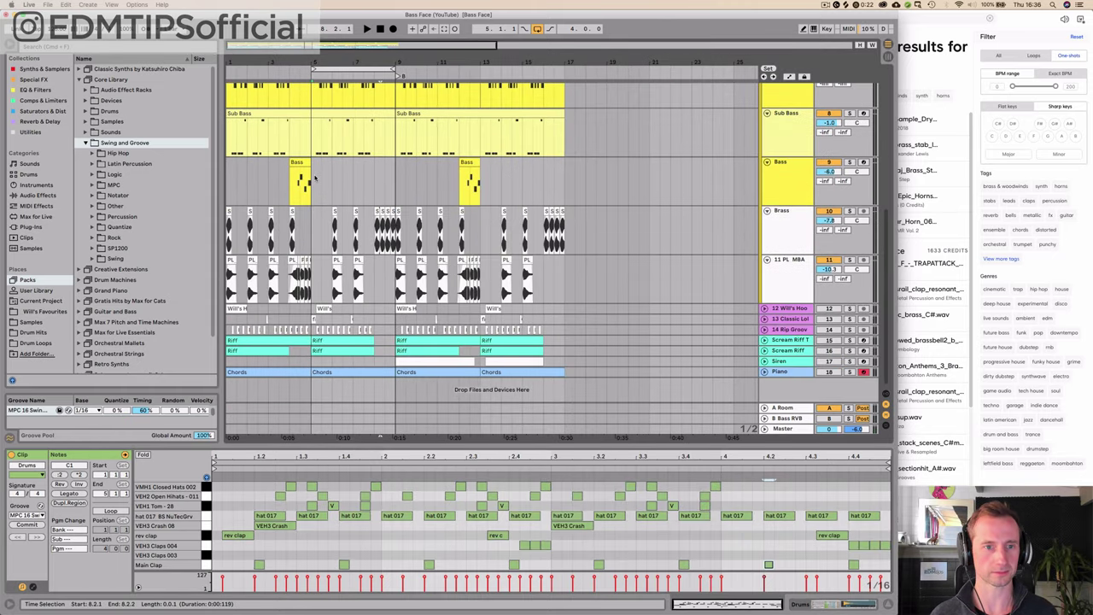
left_click(268, 229)
key("space")
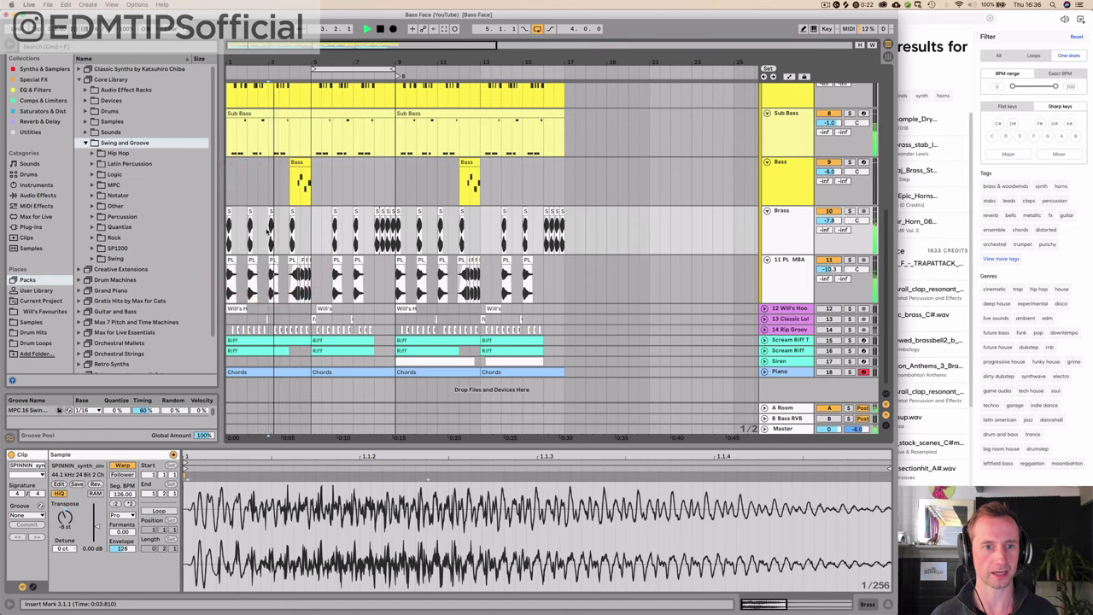
key("space")
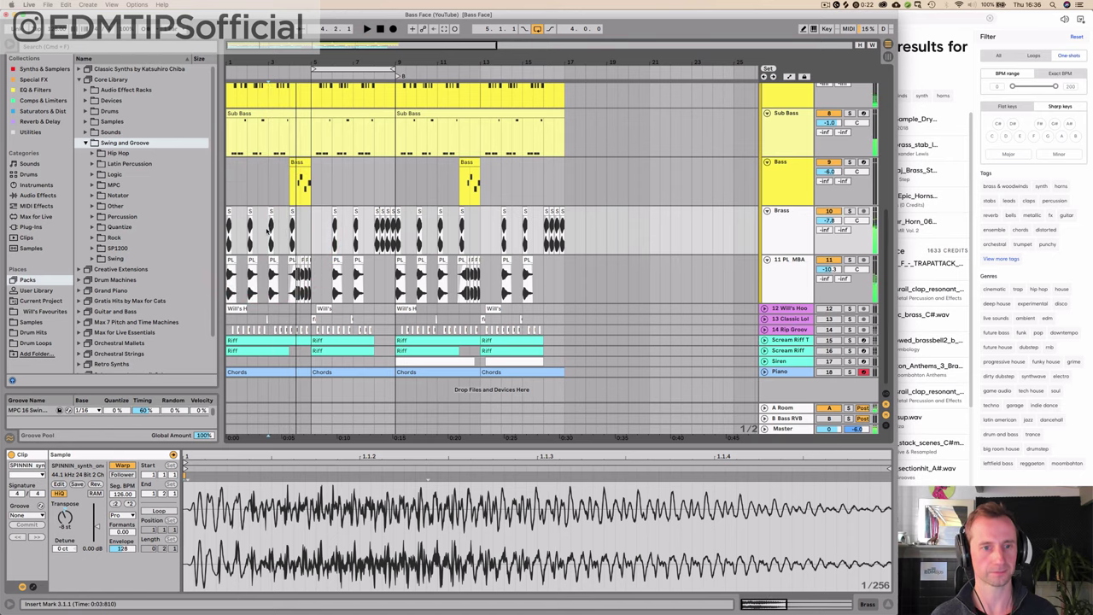
left_click(848, 211)
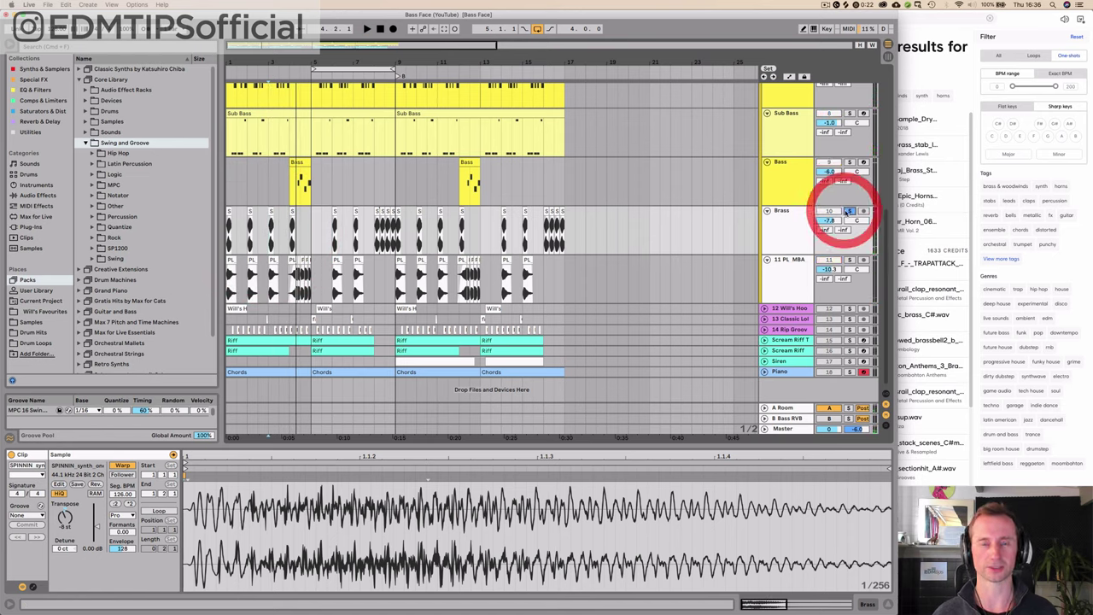
key("space")
key("space")
Inspect the Transpose and Detune settings of each of the four consecutive Brass clips in bar 8
left_click_drag(359, 63, 340, 135)
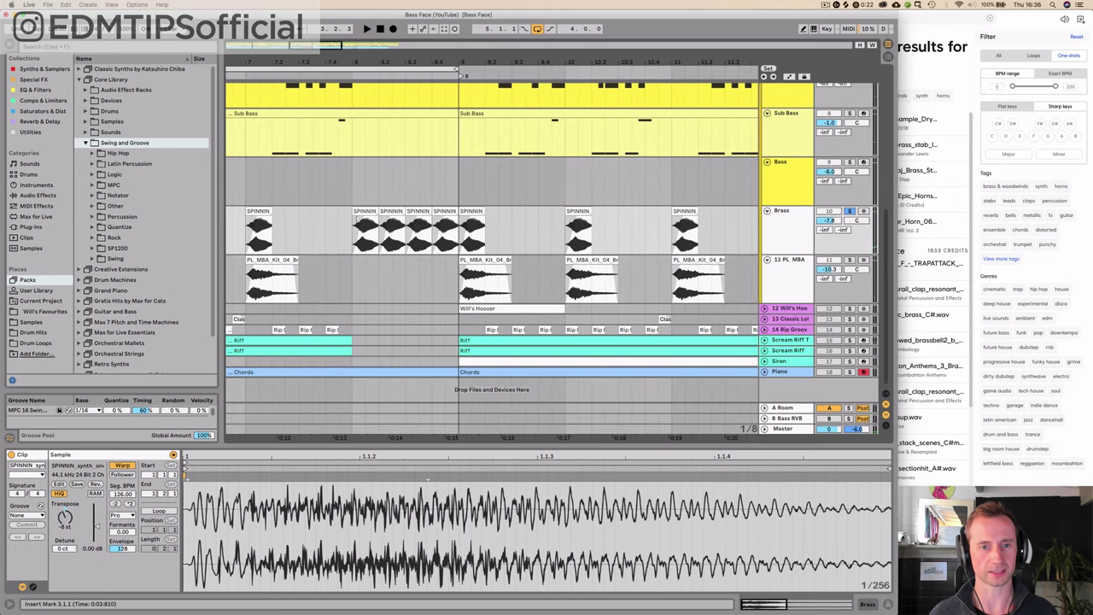
left_click(352, 229)
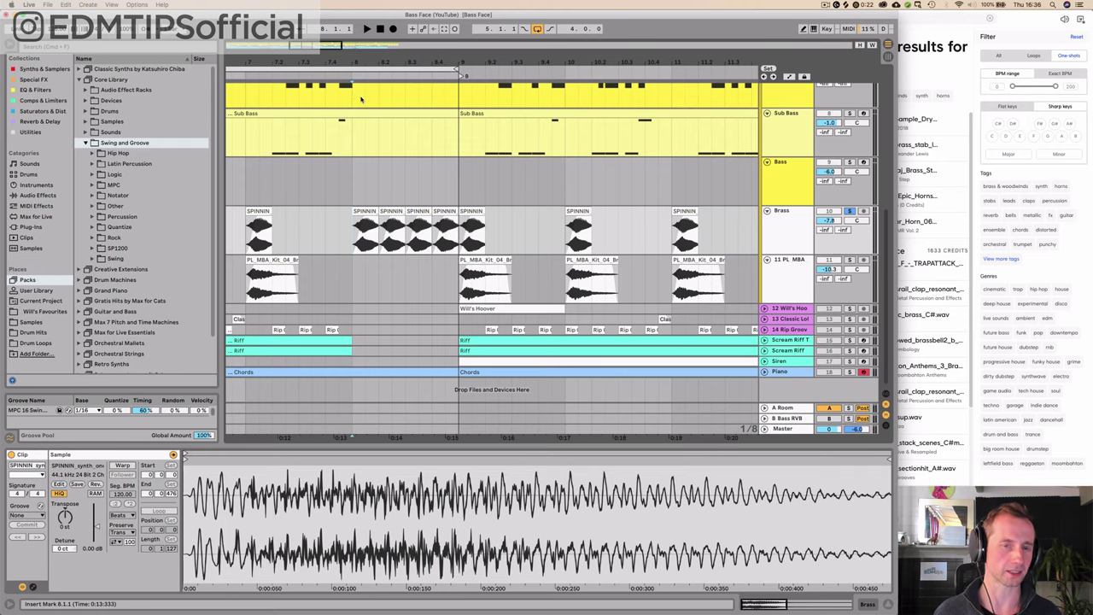
left_click_drag(375, 65, 375, 7)
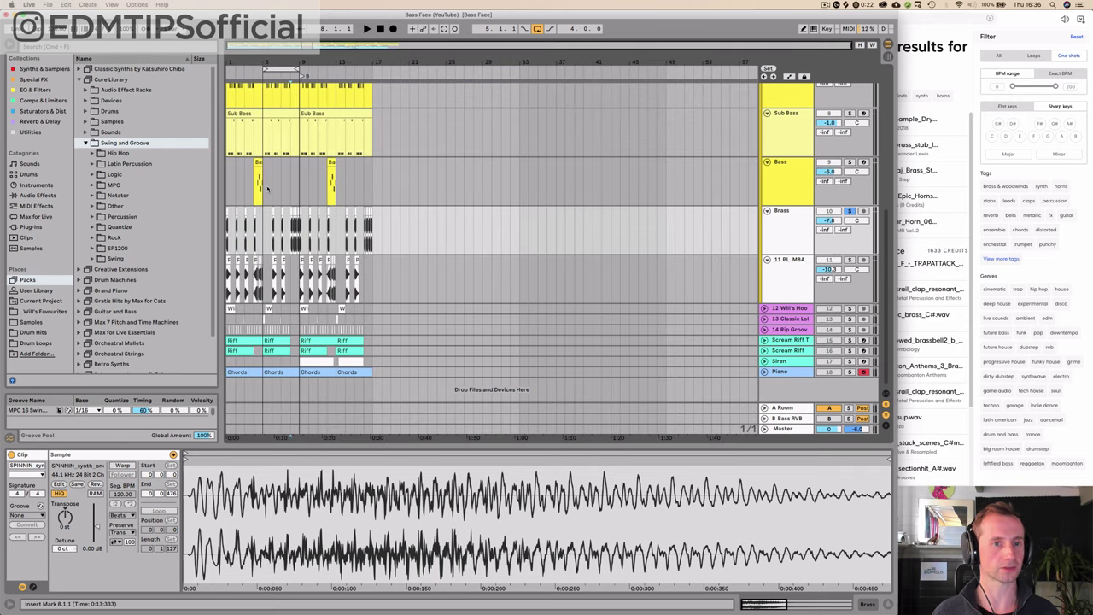
left_click_drag(298, 59, 617, 179)
left_click(549, 214)
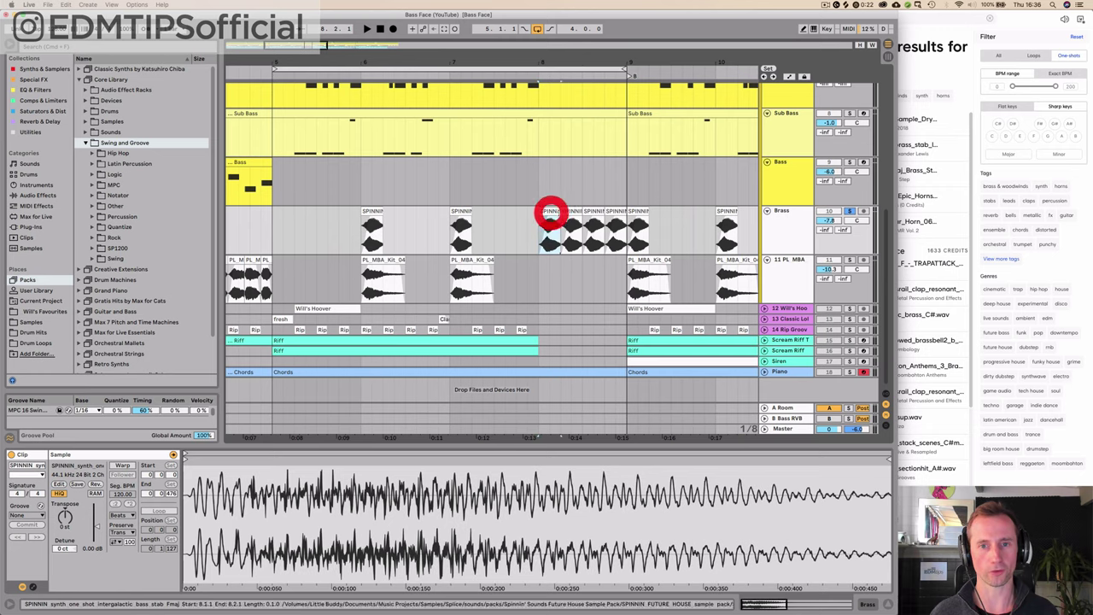
left_click(570, 214)
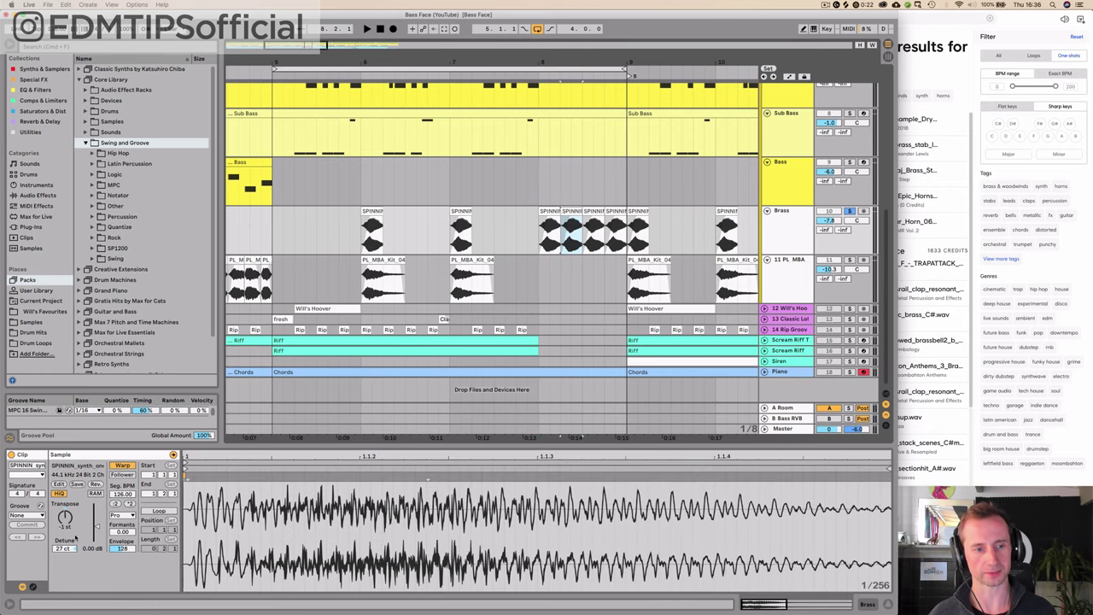
left_click(593, 215)
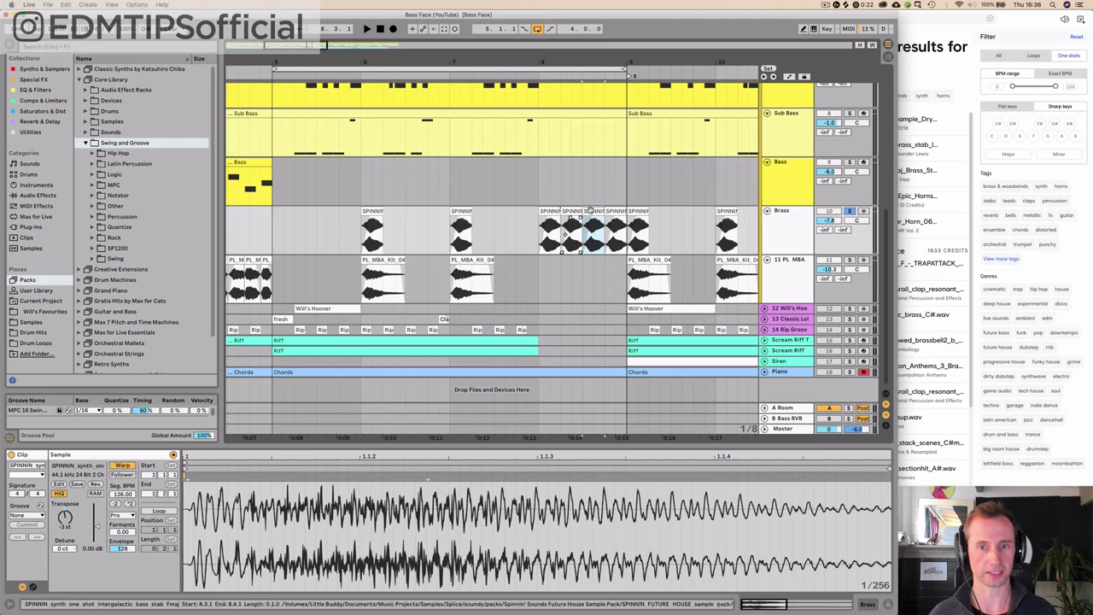
left_click(615, 215)
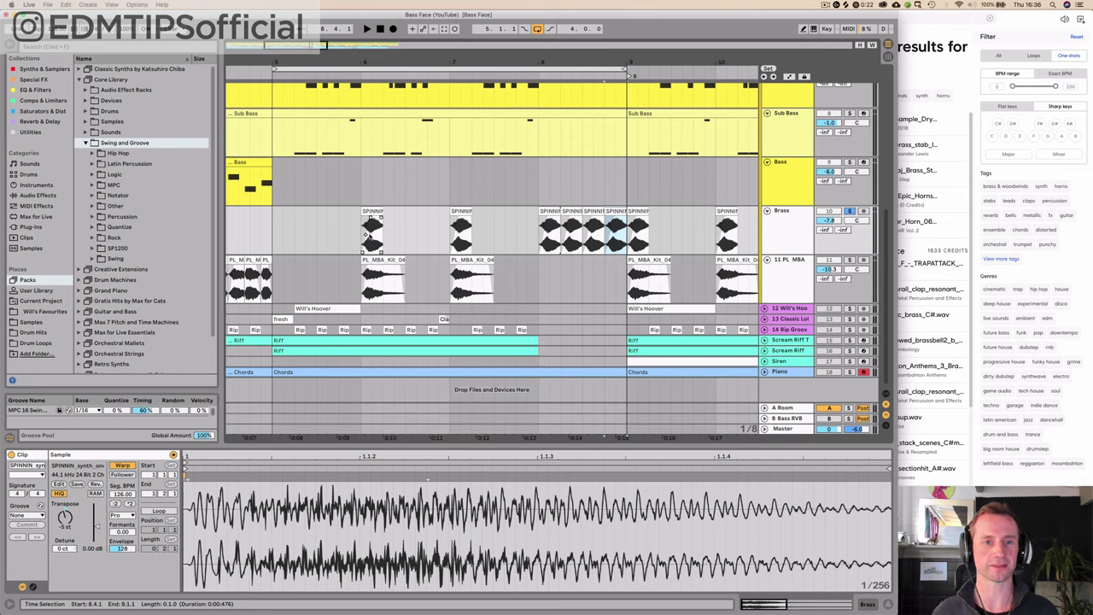
Play the run of soloed Brass stabs from bar 8
left_click(536, 239)
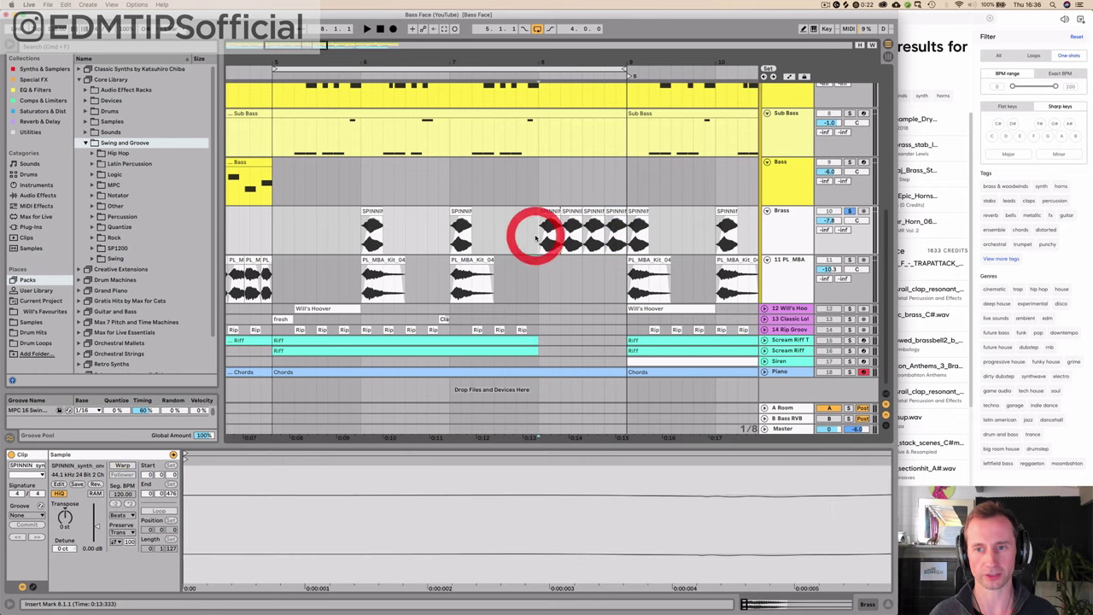
key("space")
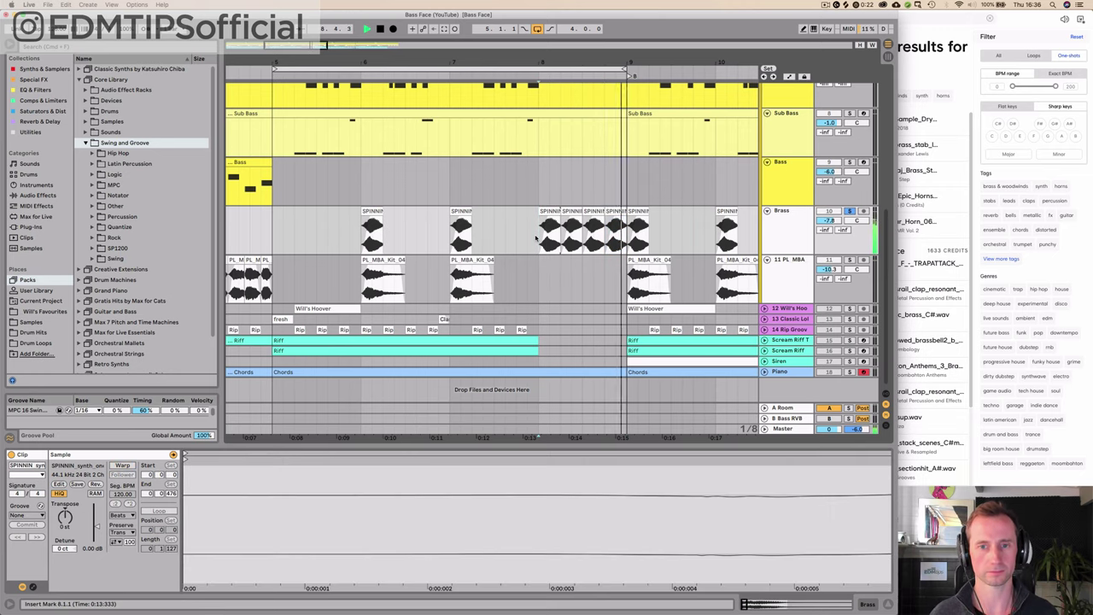
key("space")
Turn off the Brass track's solo and extend the loop to bars 1 to 9 during playback
left_click(850, 211)
key("space")
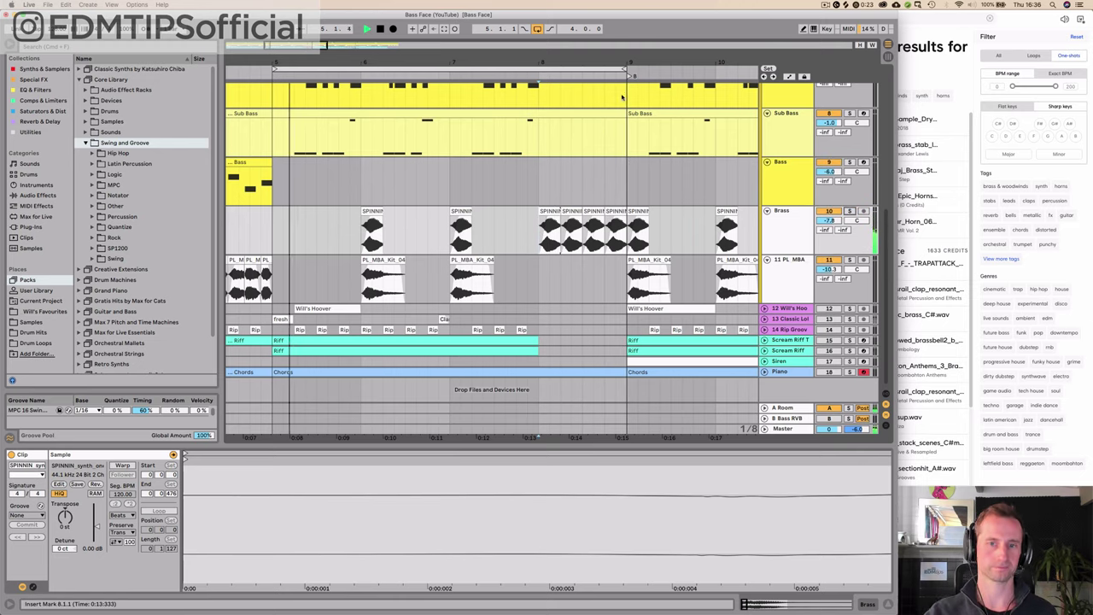
left_click_drag(583, 63, 583, 55)
key("minus")
key("minus")
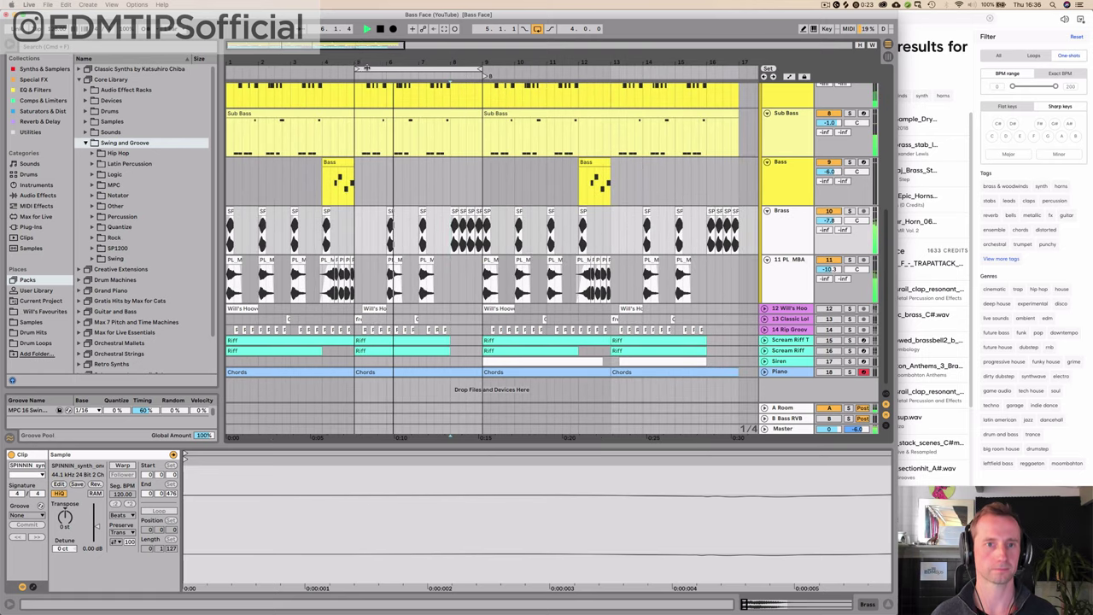
left_click_drag(355, 73, 229, 73)
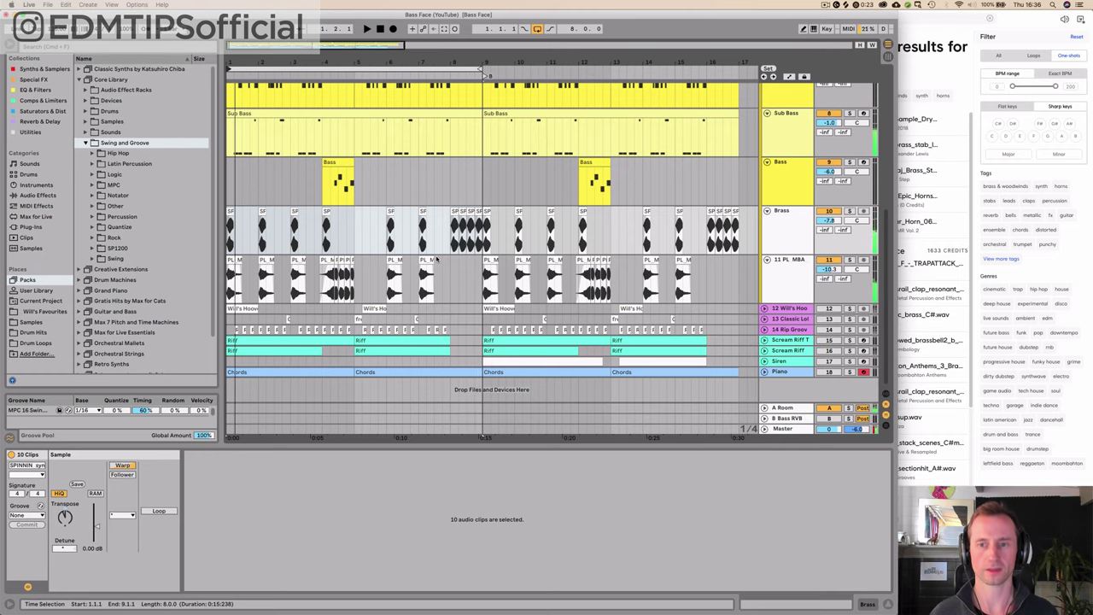
Fold the Brass, PL MBA and track 9 Bass tracks in the arrangement
scroll(433, 256, "up", 1)
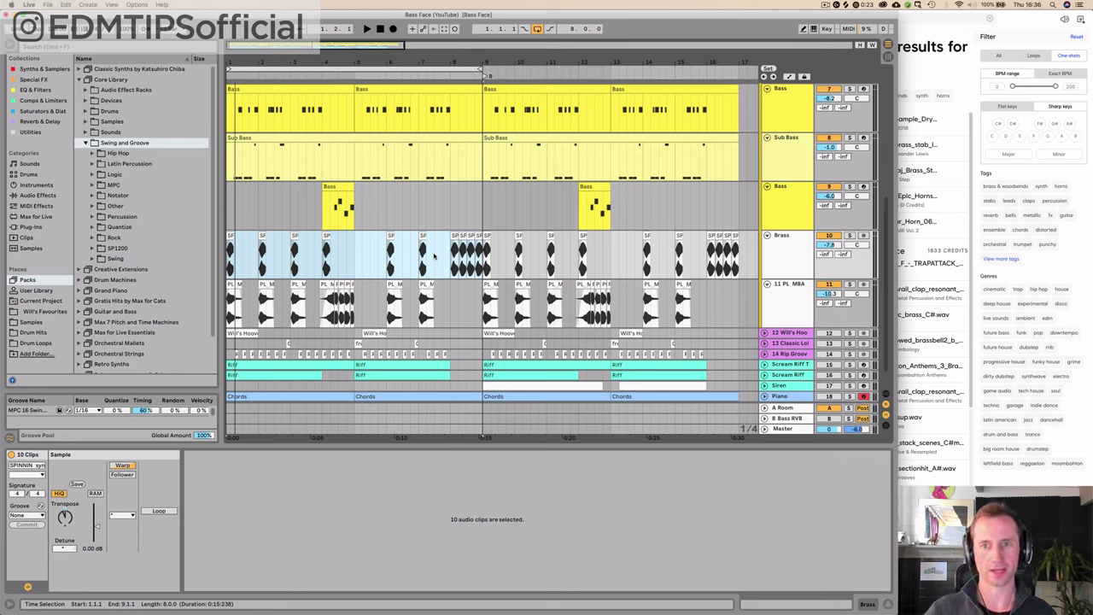
left_click(767, 235)
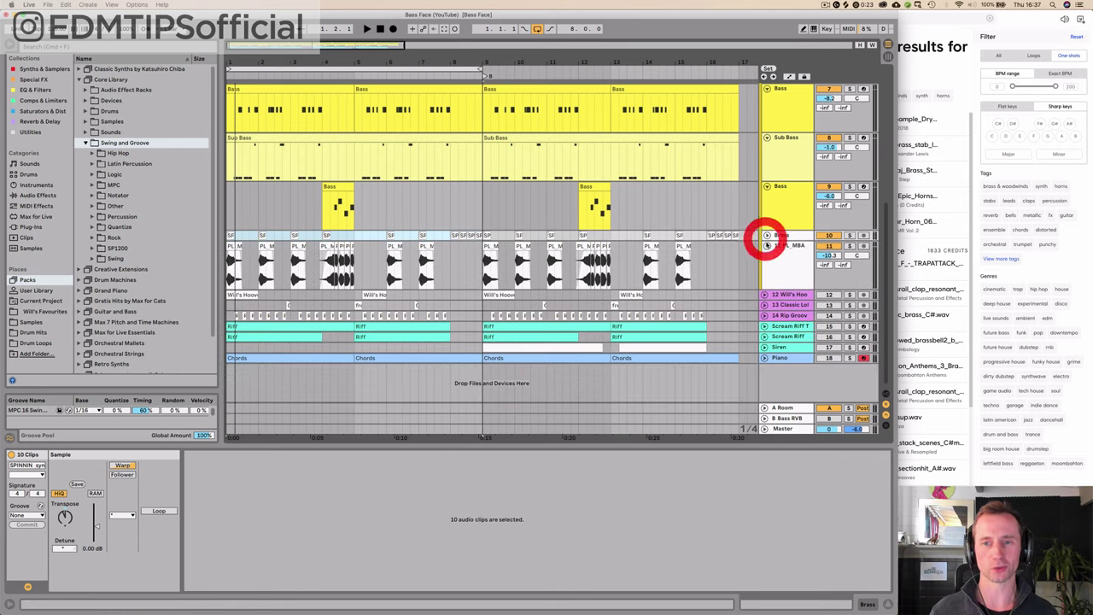
left_click(767, 246)
left_click(768, 188)
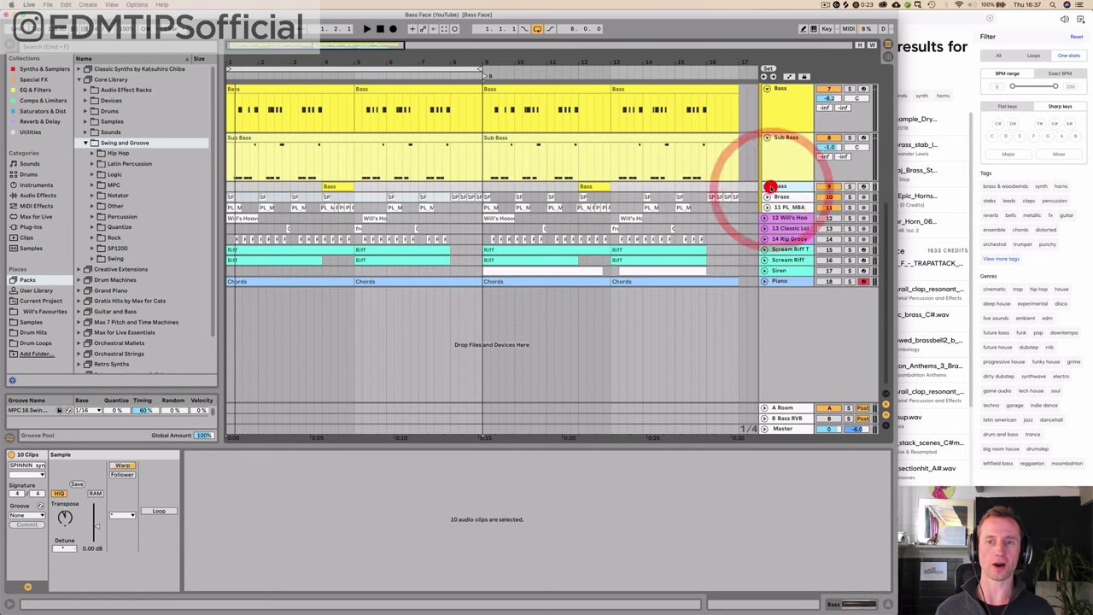
Collapse the expanded Sub Bass track and the Bass track above it, select the Scream Riff track, and save the Set
left_click(767, 137)
left_click(768, 89)
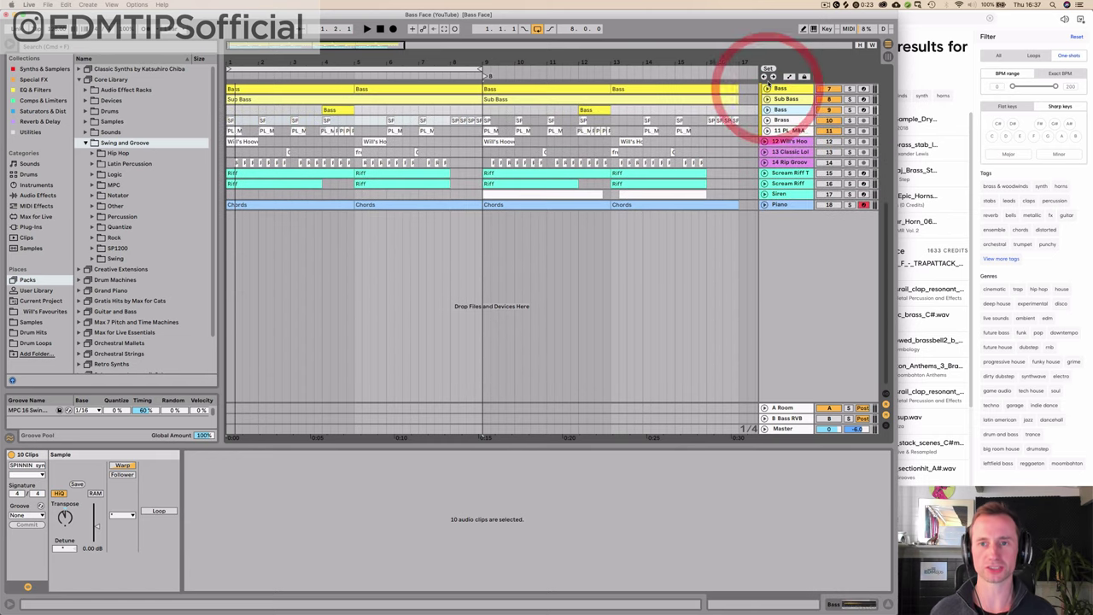
left_click(775, 184)
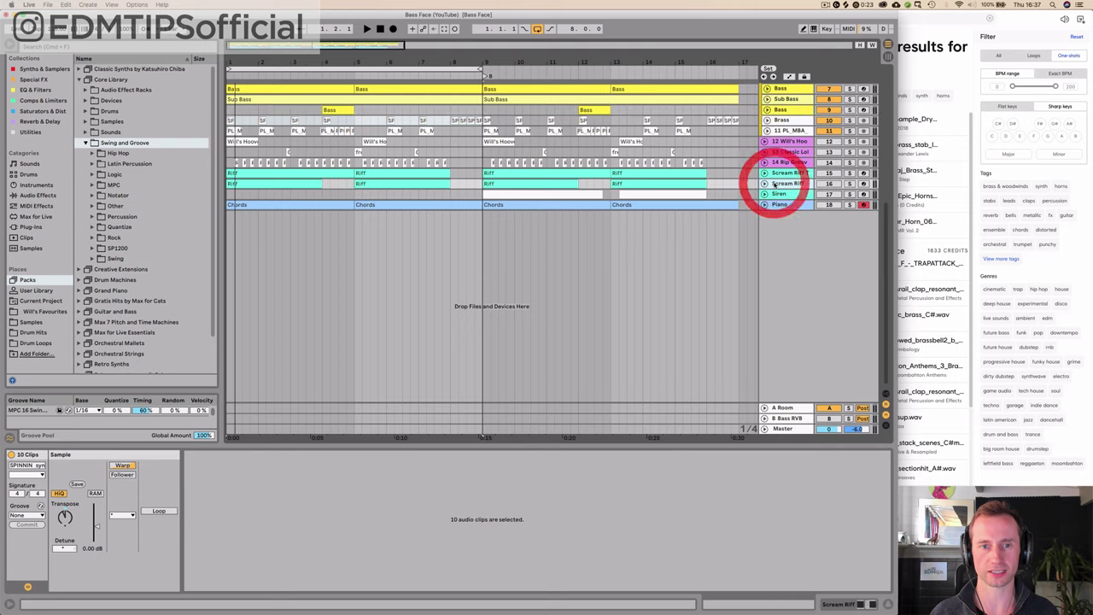
key("super+s")
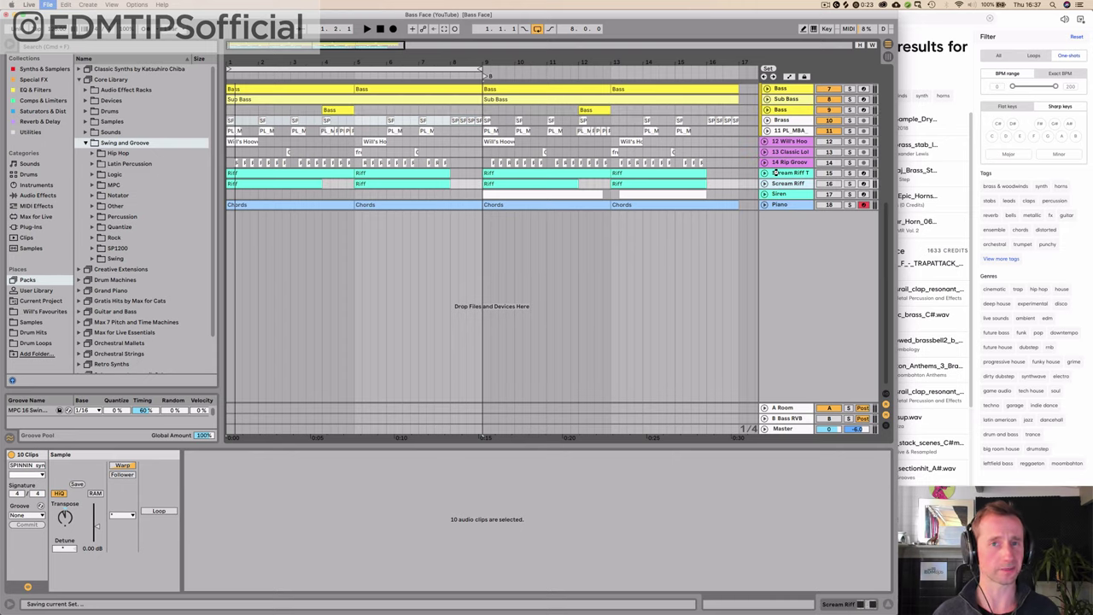
Show the Scream Riff Top track's devices, expand the track, and switch off its iZotope Trash 2 effect
left_click(776, 173)
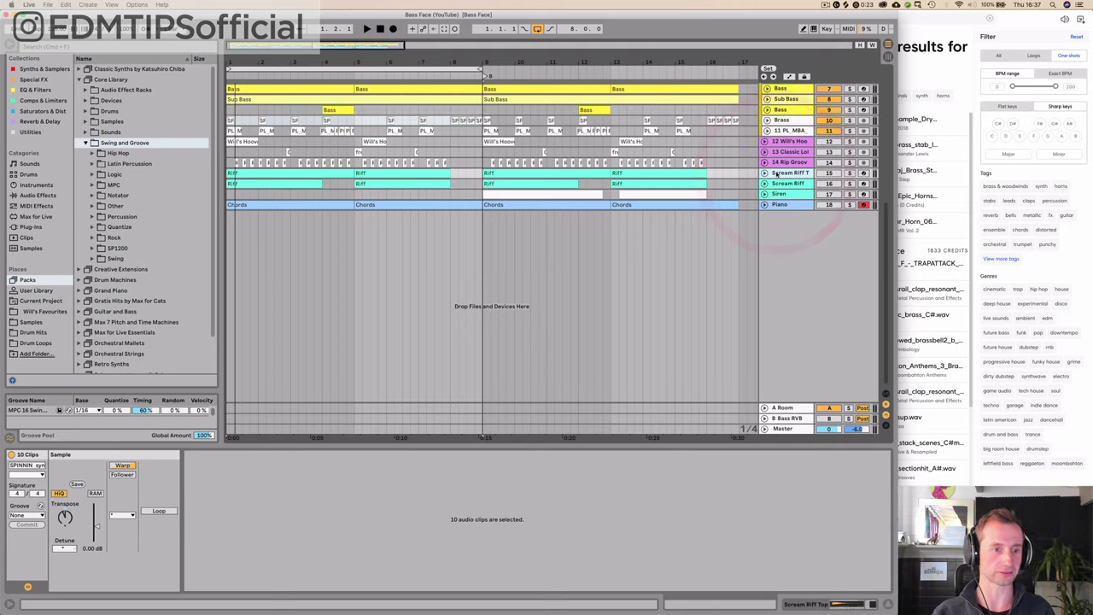
double_click(777, 173)
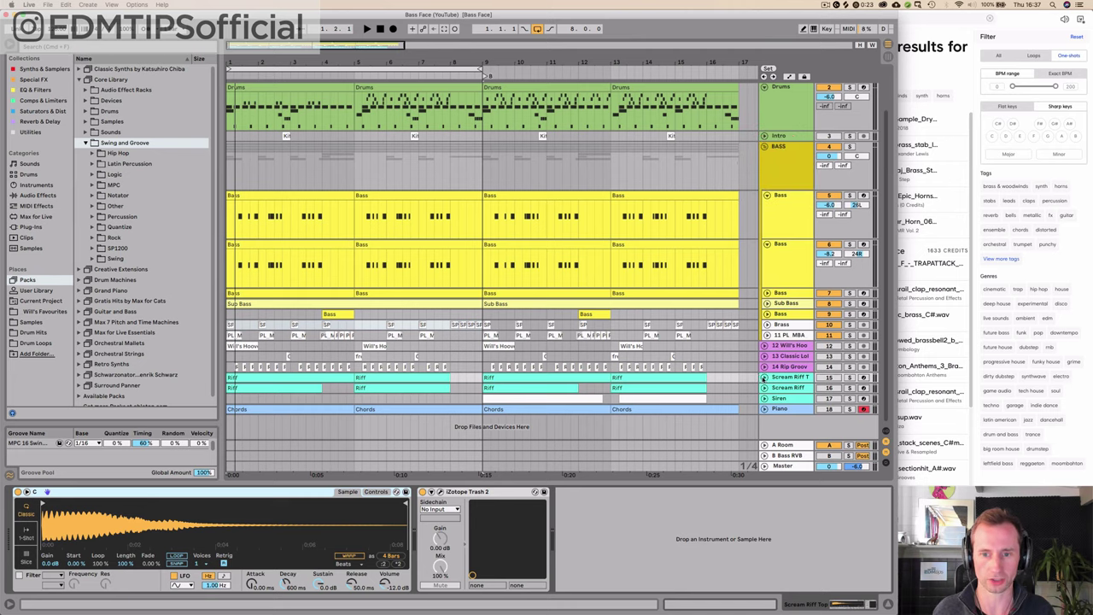
left_click(765, 377)
left_click(474, 493)
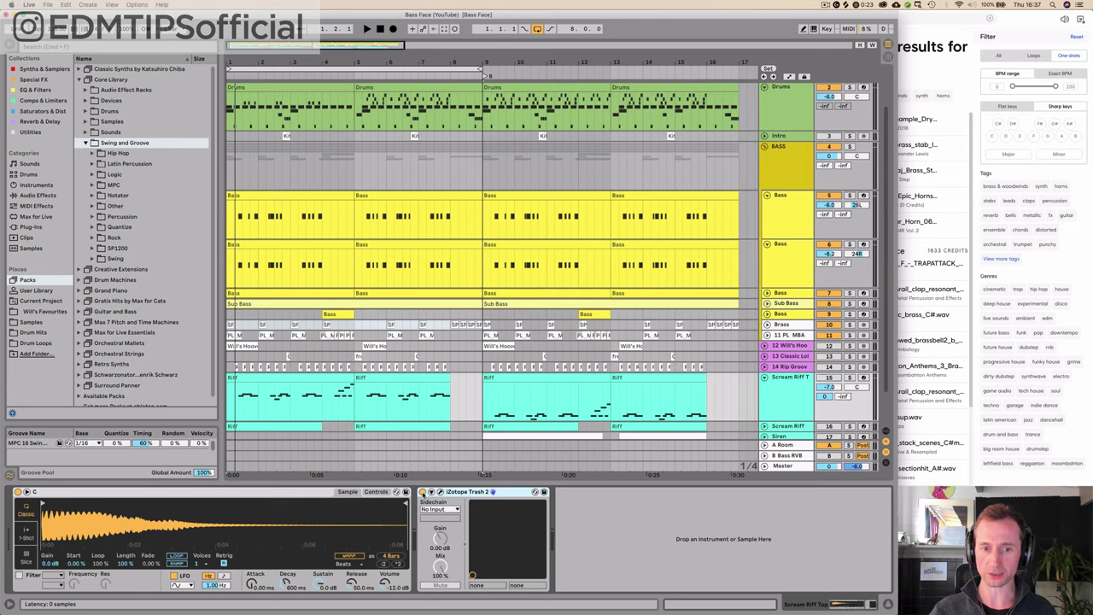
left_click(422, 493)
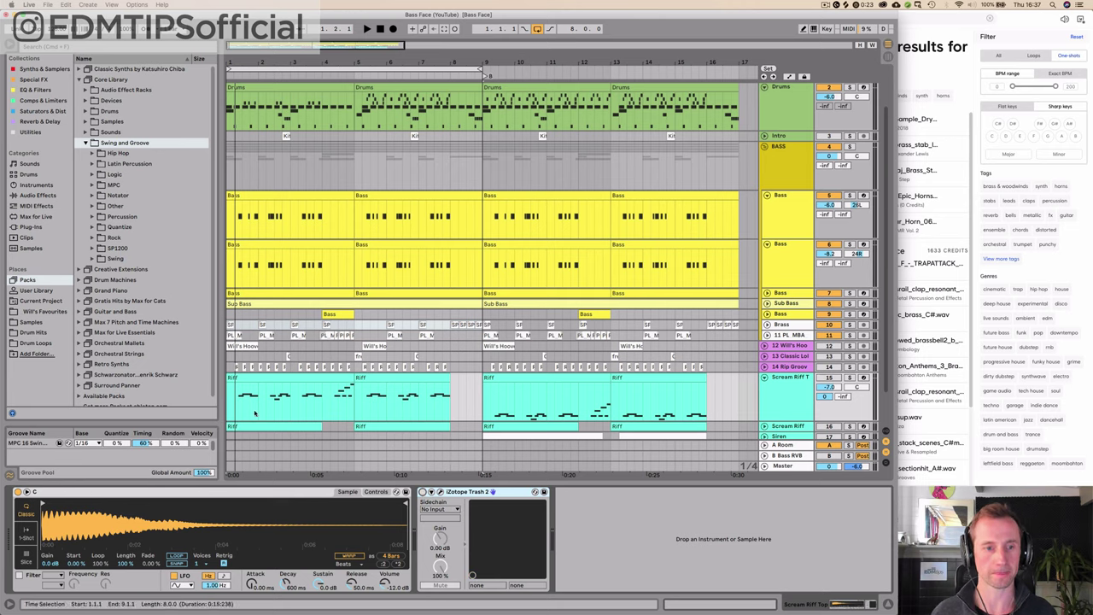
Play the arrangement from the start and activate the Scream Riff Top track
left_click(229, 403)
key("space")
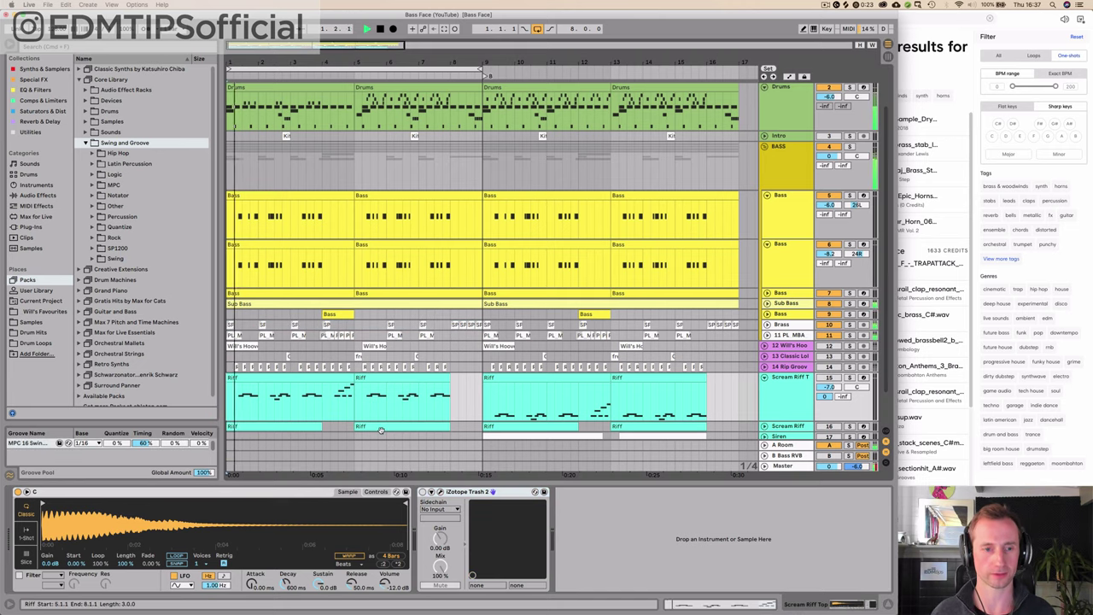
left_click(830, 378)
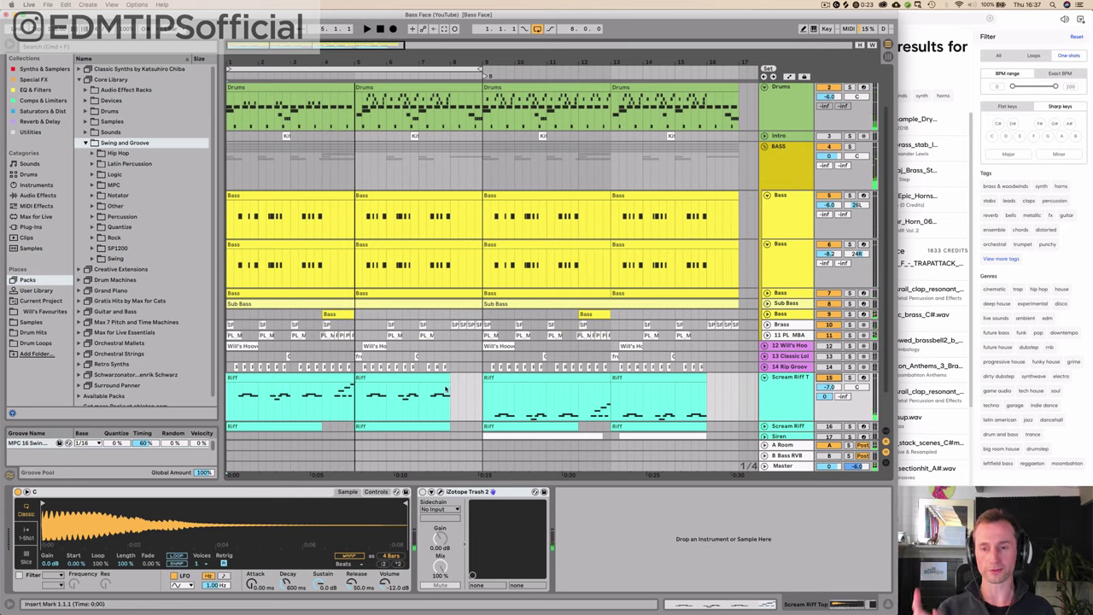
Examine the notes of the first Riff clip on Scream Riff Top, folding the note editor temporarily and selecting the A#3 notes
double_click(272, 381)
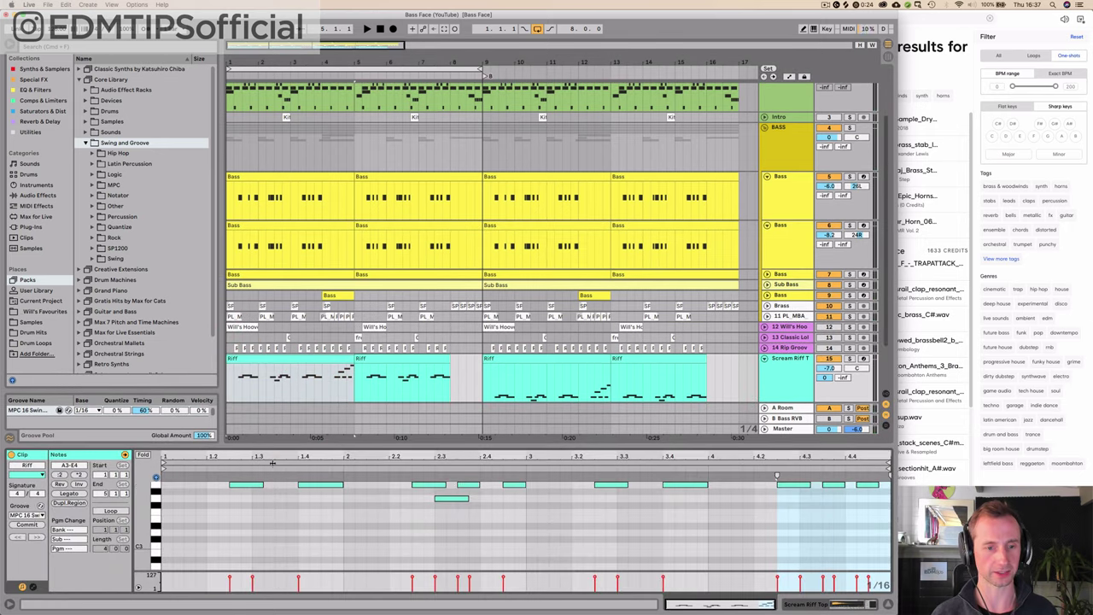
mouse_move(281, 446)
left_mouse_down()
mouse_move(298, 400)
mouse_move(290, 439)
left_mouse_up()
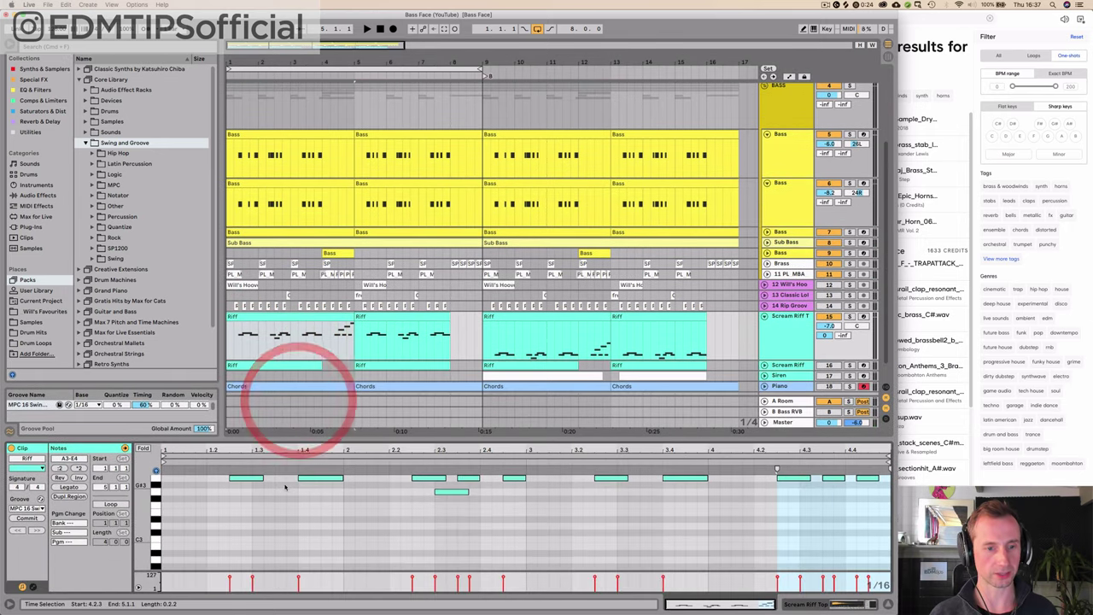
scroll(285, 487, "up", 1)
key("f")
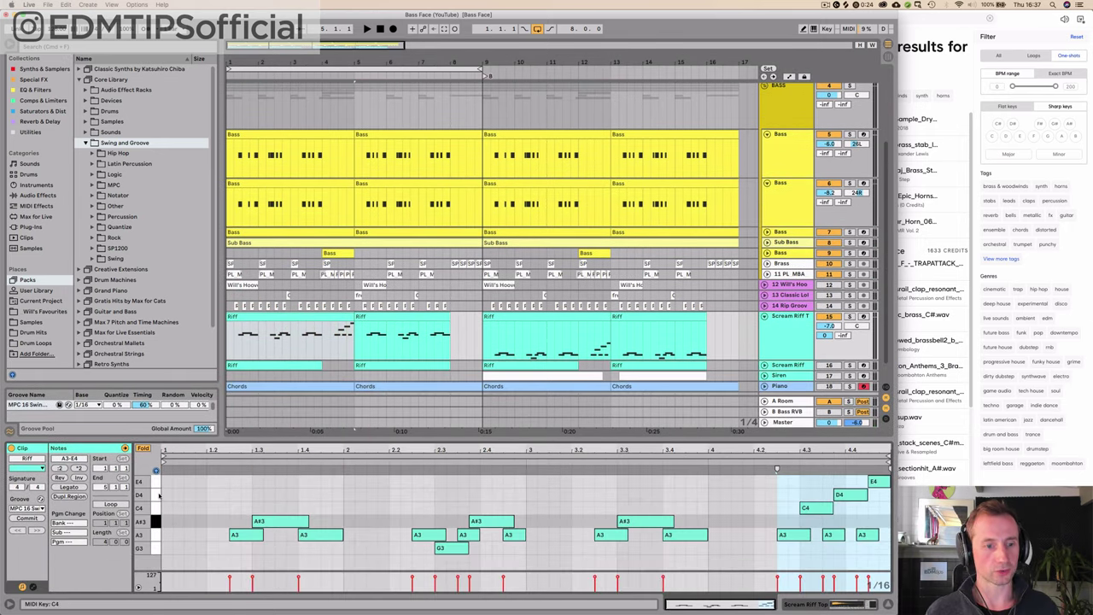
left_click(153, 522)
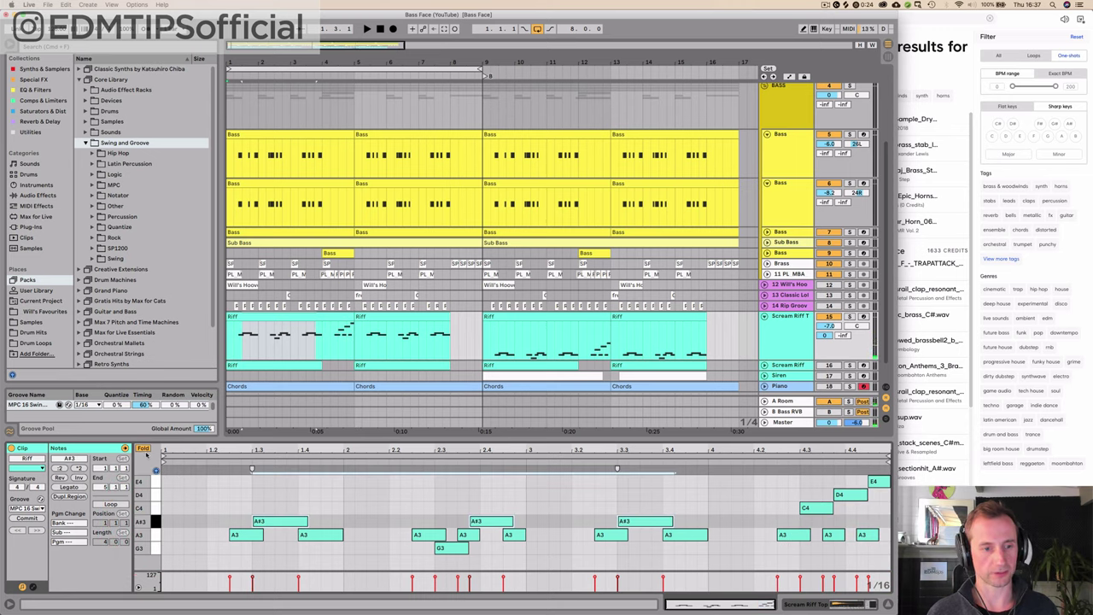
left_click(142, 448)
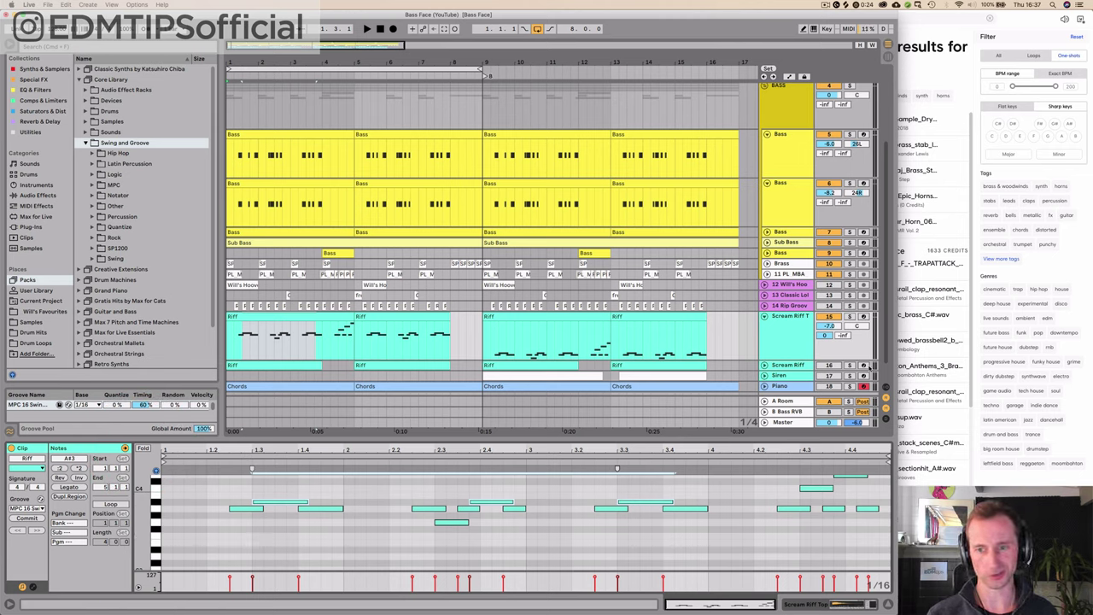
Arm the Scream Riff Top track and set its sampler's glide mode to Glide
left_click(864, 317)
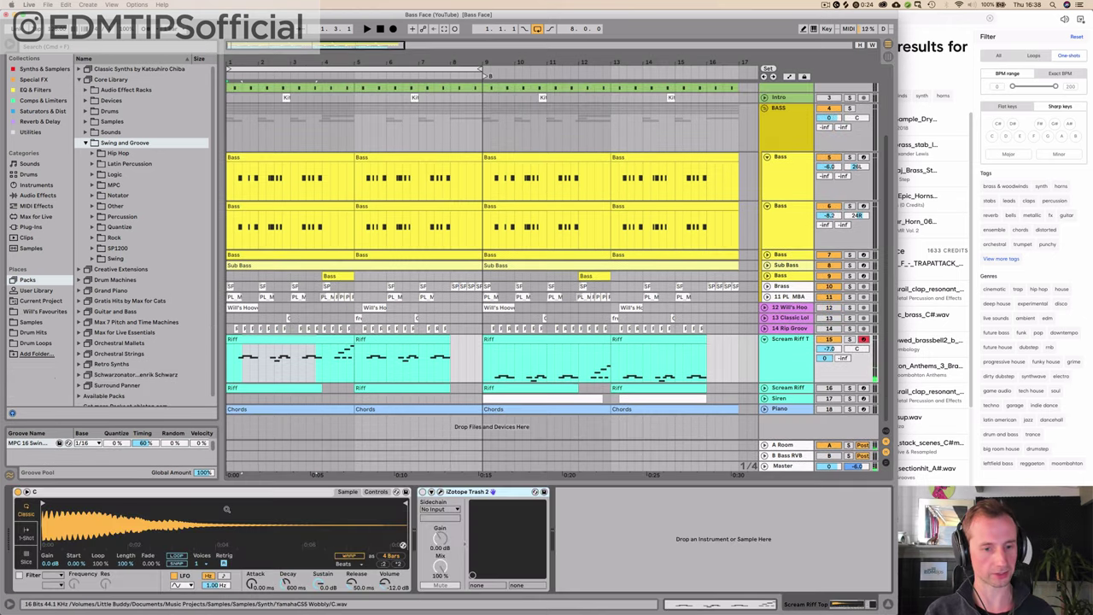
left_click(185, 493)
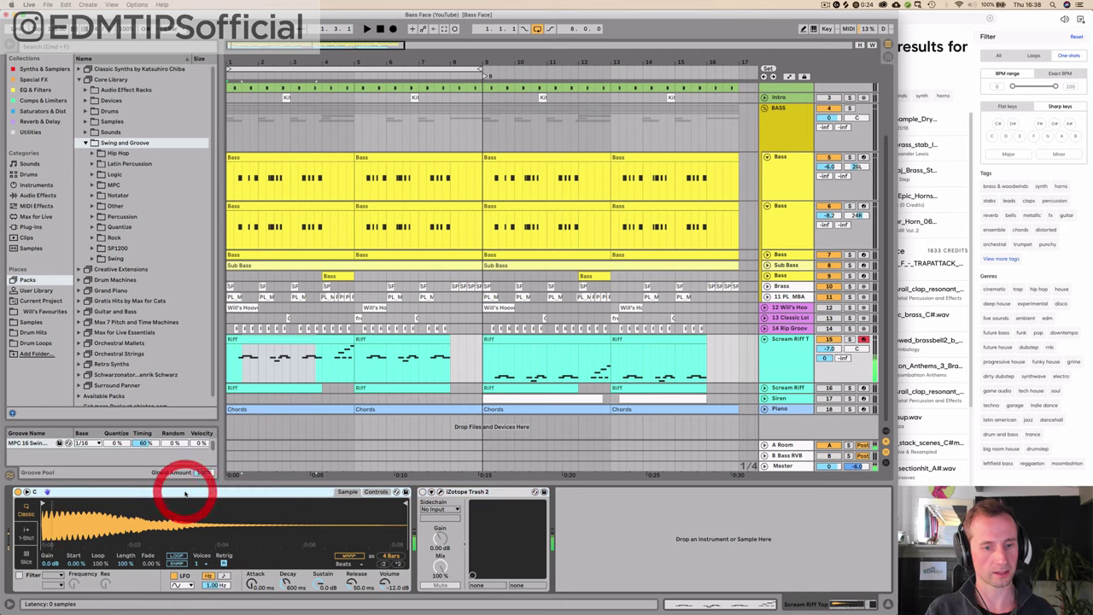
left_click(376, 492)
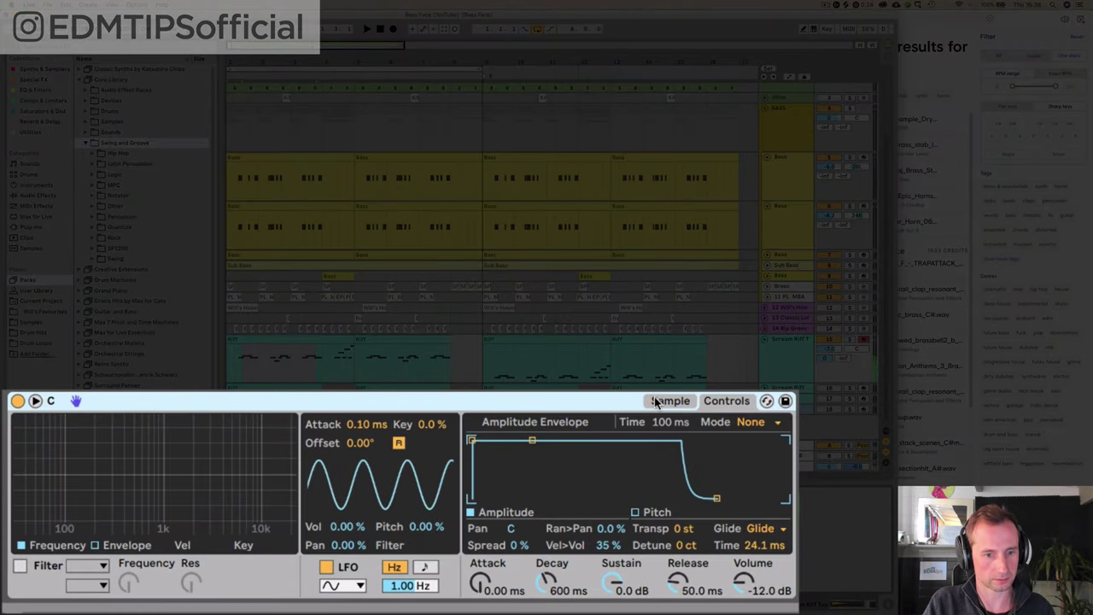
left_click(657, 401)
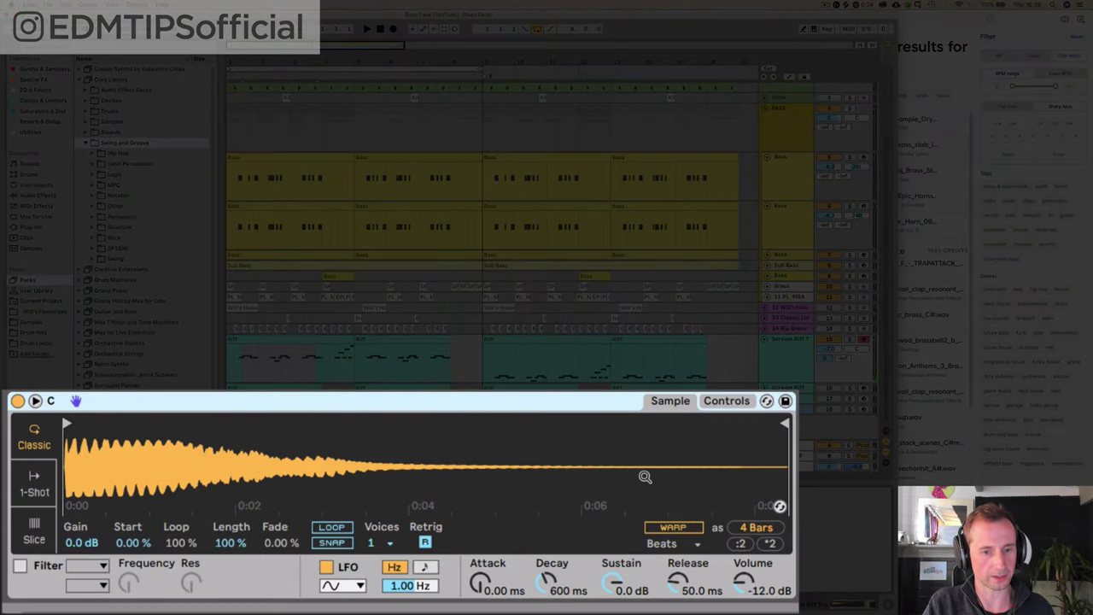
left_click(732, 403)
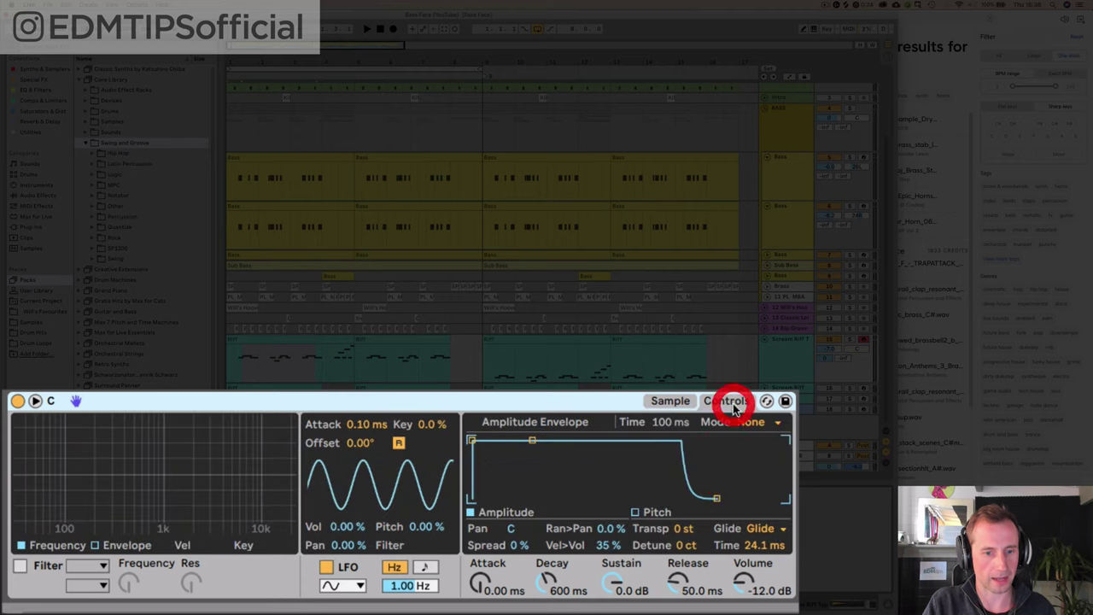
left_click(757, 528)
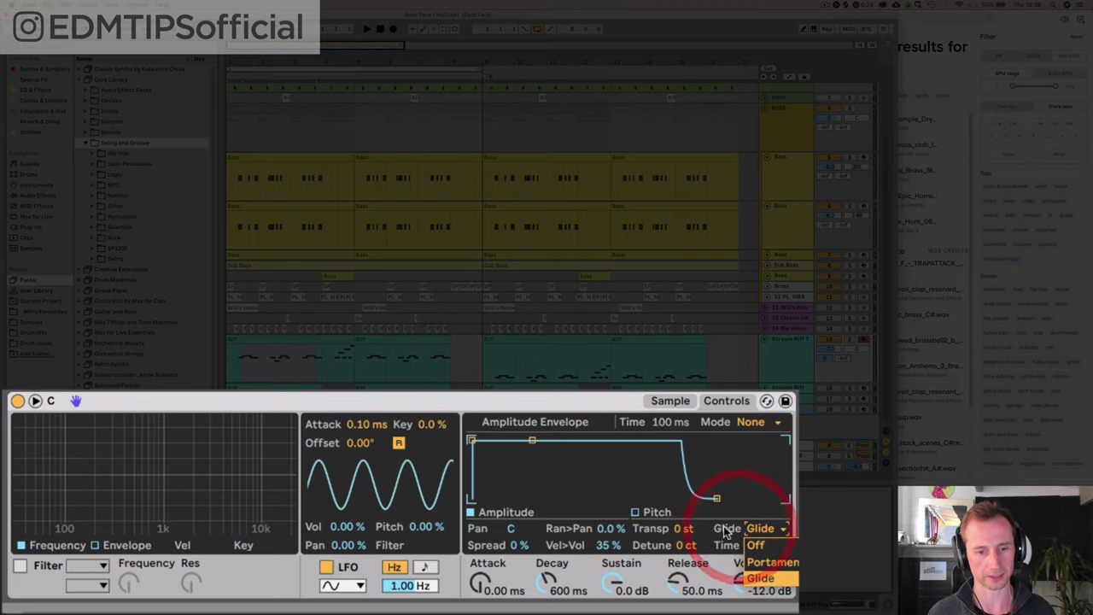
left_click(759, 579)
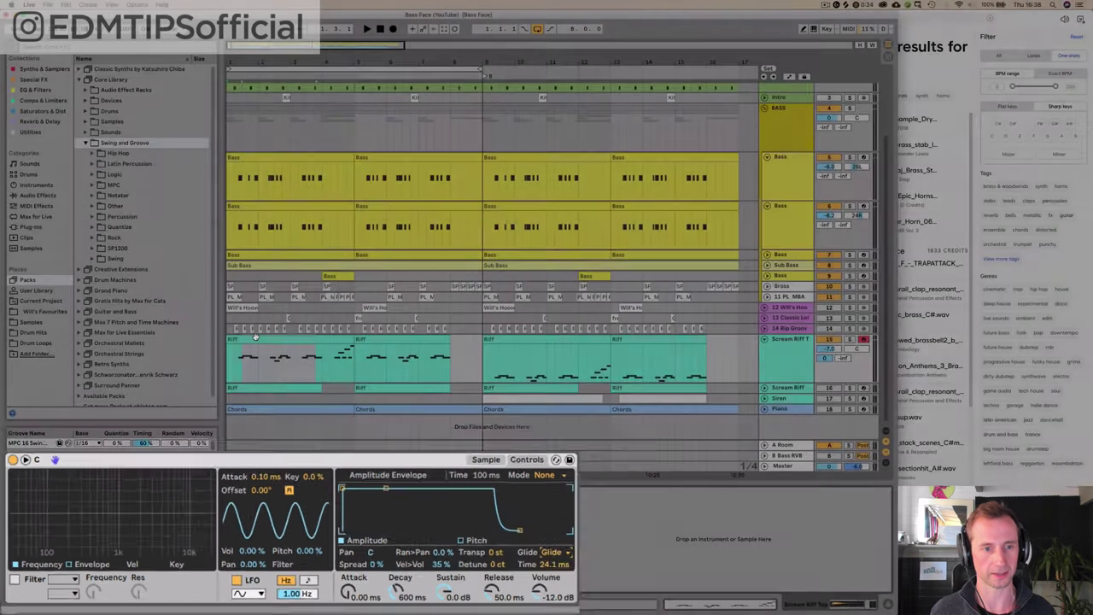
Open the first Riff clip on Scream Riff Top, solo the track, and audition it
double_click(256, 337)
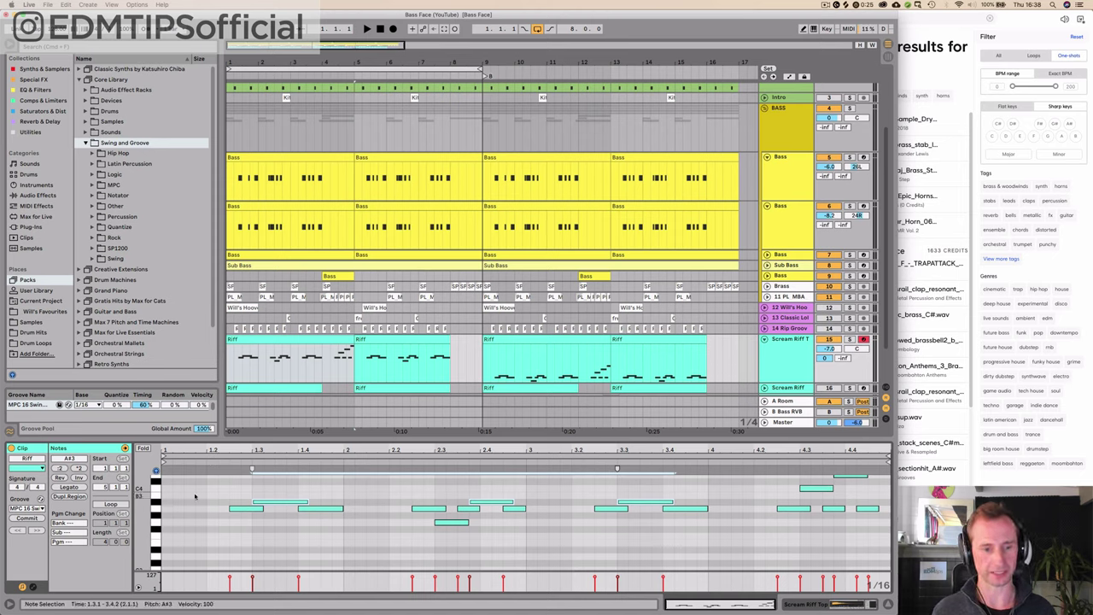
key("space")
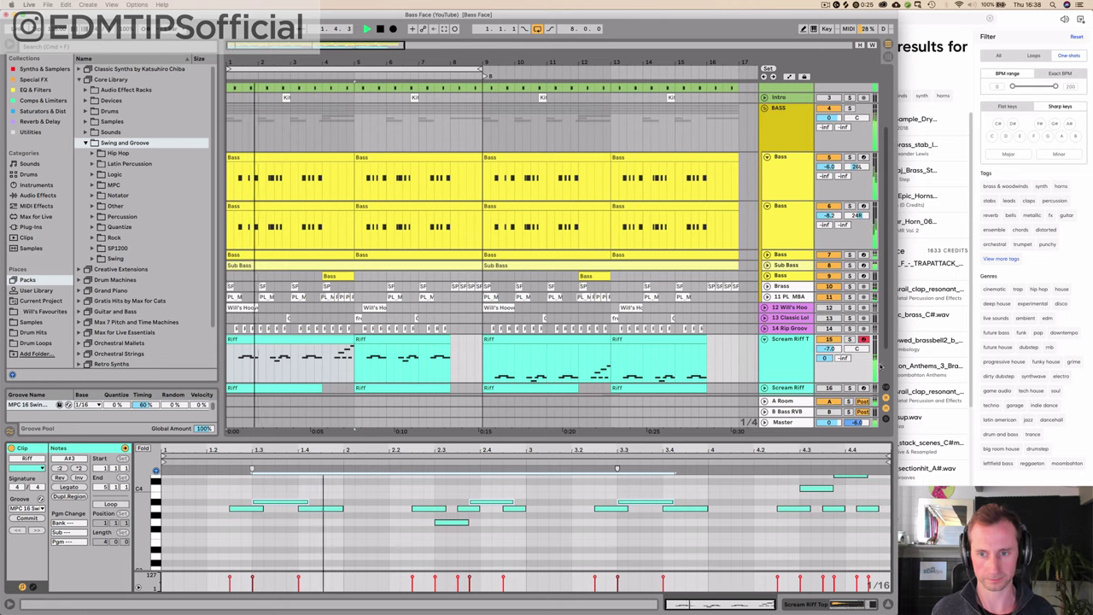
left_click(850, 339)
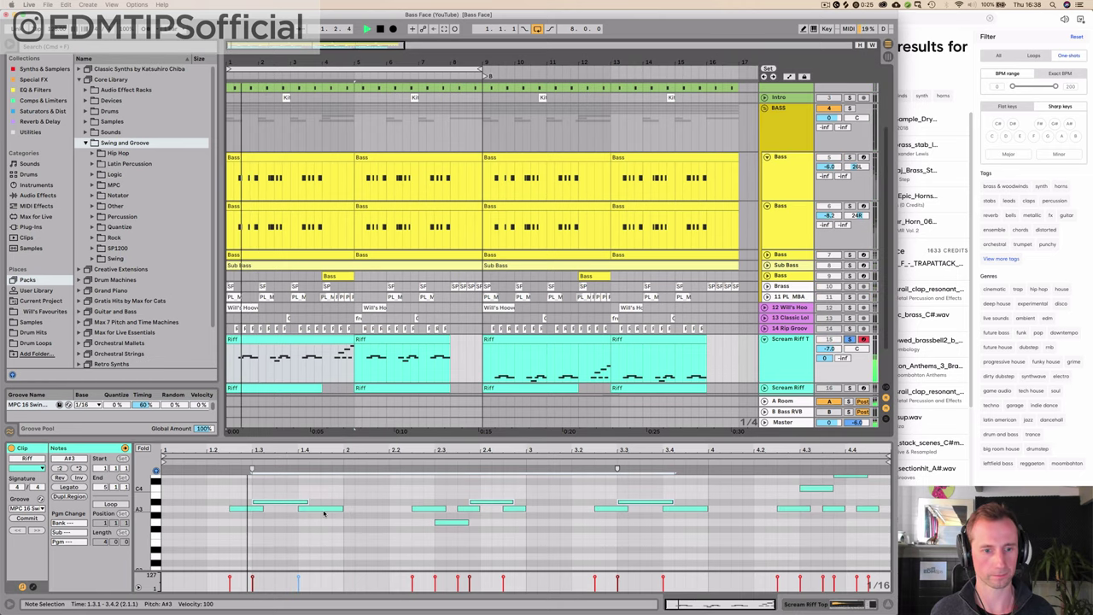
key("space")
Try shortening the clip's first A3 note and the following A#3 note to remove their overlaps, audition the riff, and undo the edits
left_click_drag(264, 513, 252, 510)
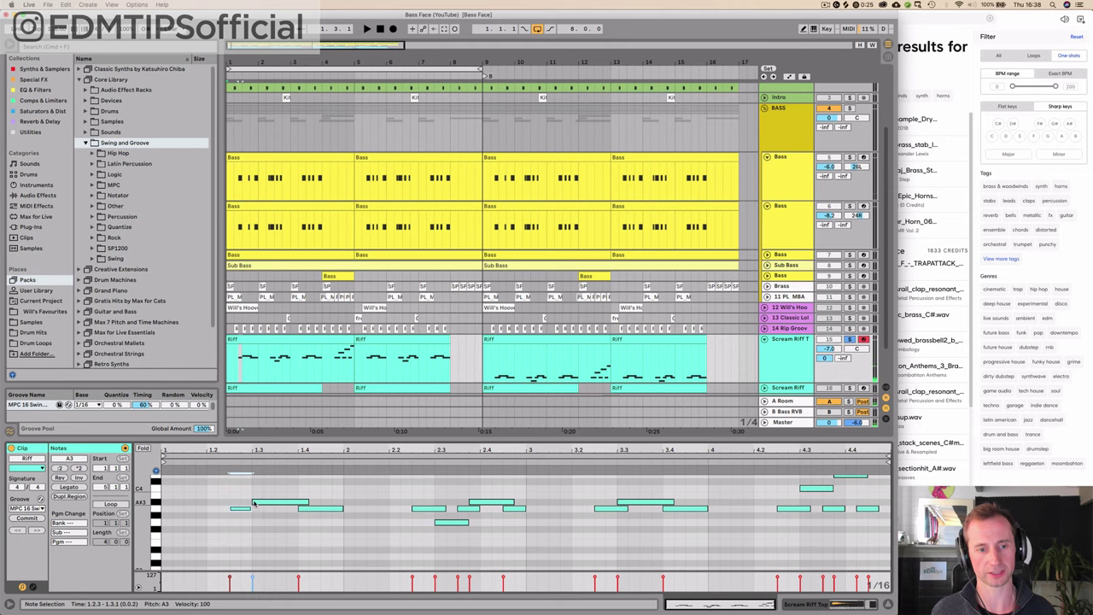
key("space")
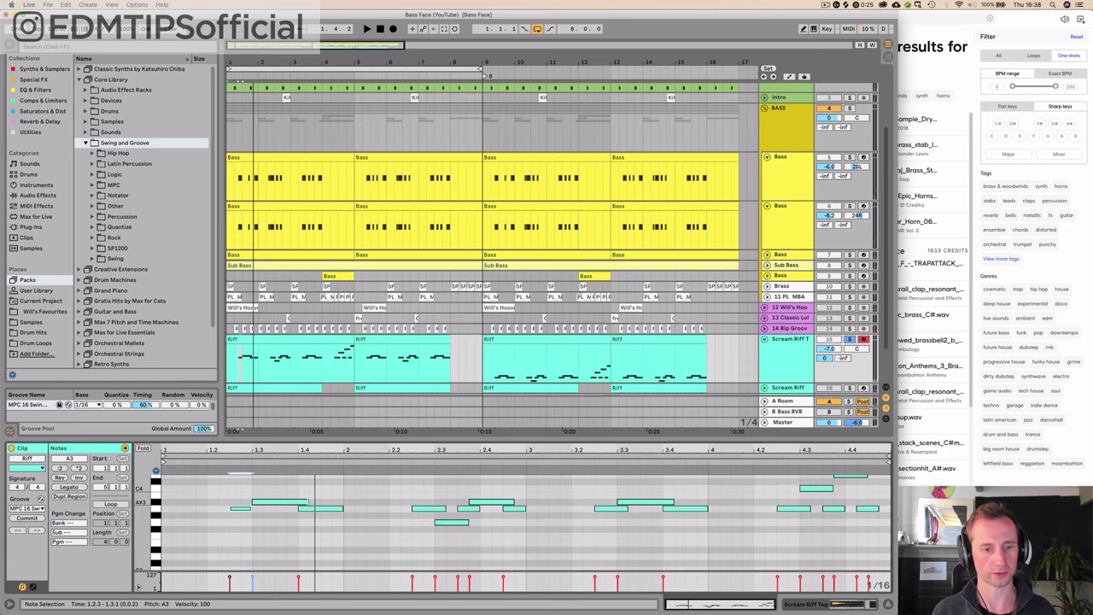
left_click_drag(307, 502, 298, 504)
key("space")
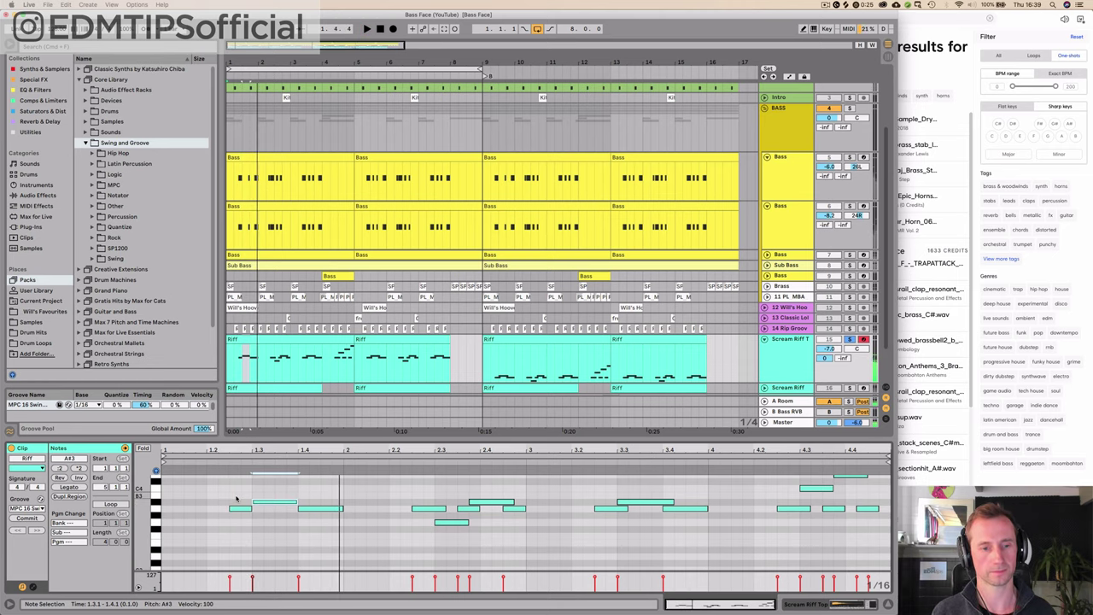
key("super+z")
key("space")
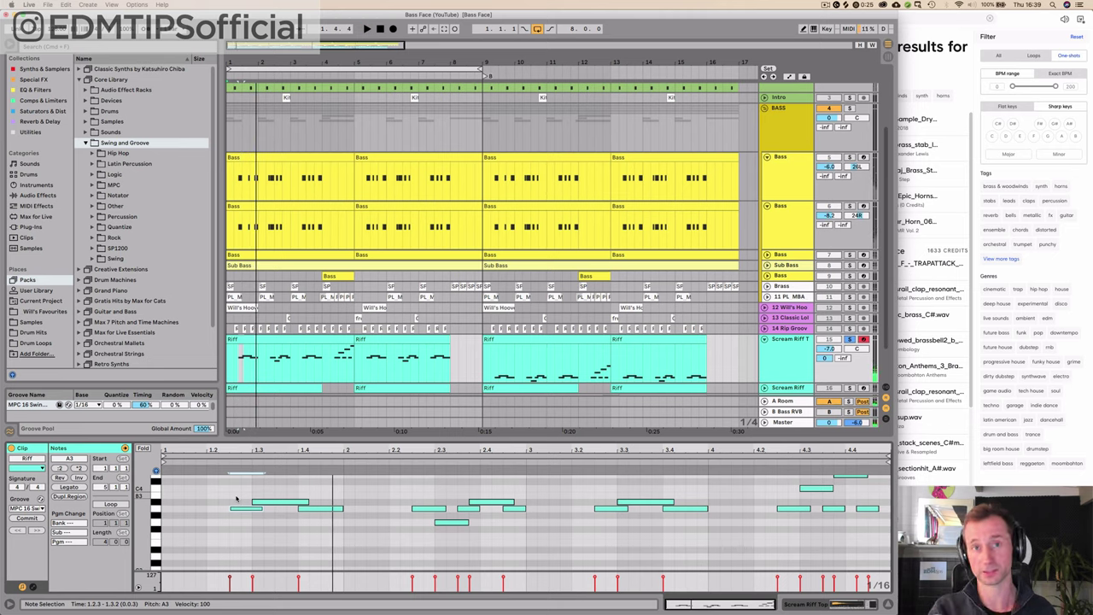
Switch on iZotope Trash 2 on Scream Riff Top and view its plug-in window while auditioning the riff
left_click(803, 362)
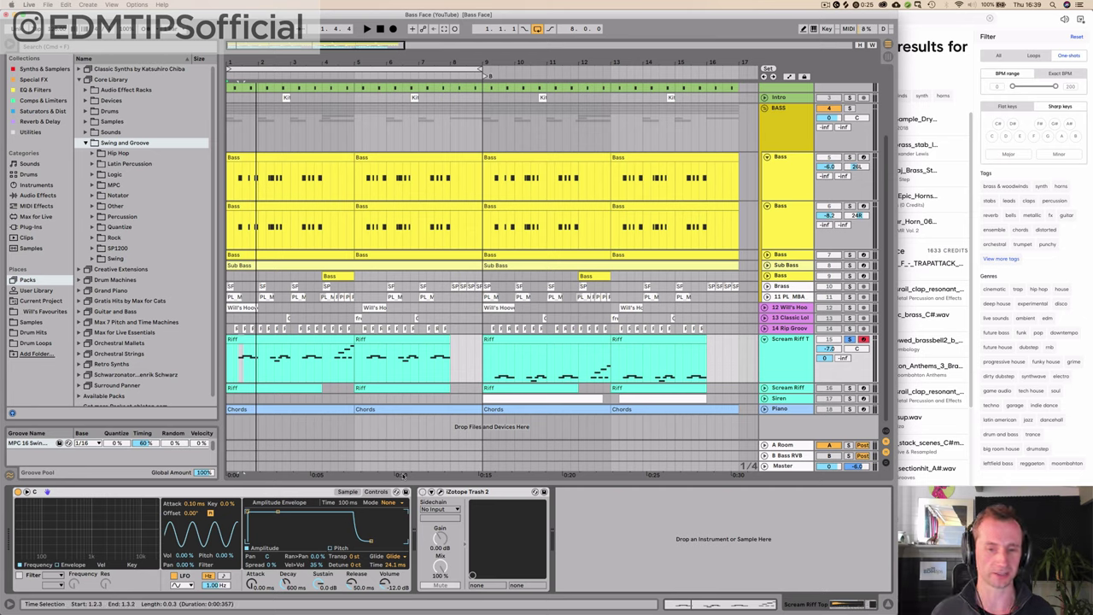
left_click(422, 492)
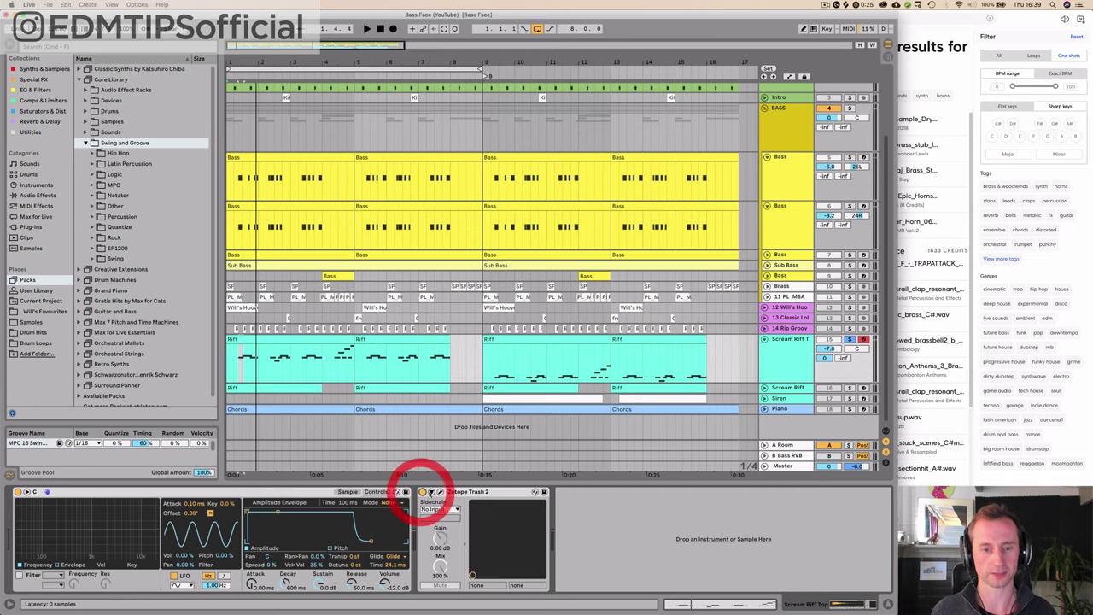
left_click(438, 493)
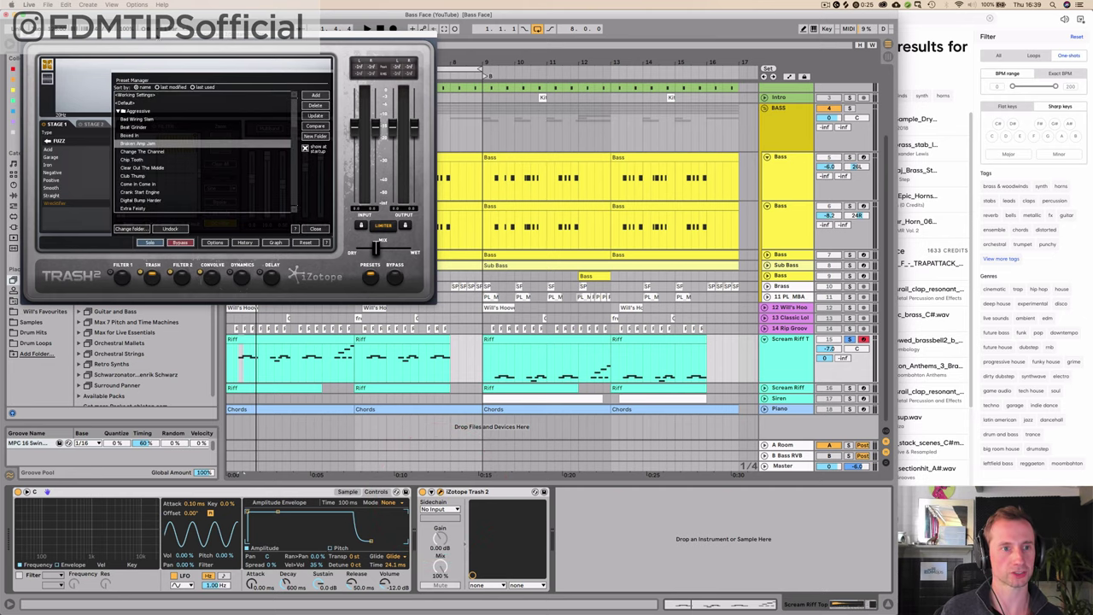
left_click_drag(159, 29, 500, 166)
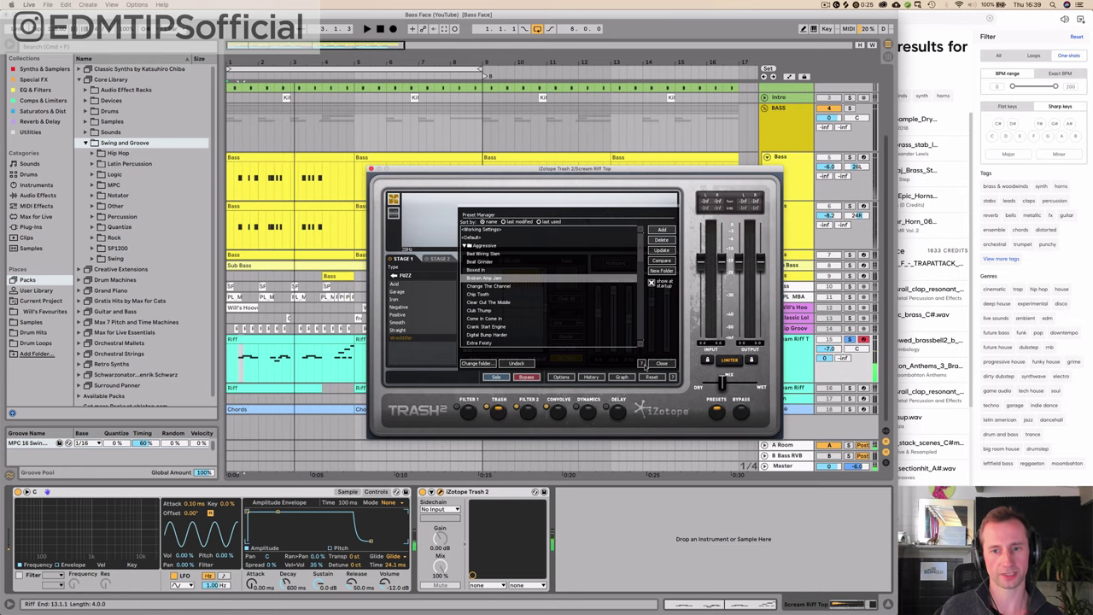
left_click(372, 169)
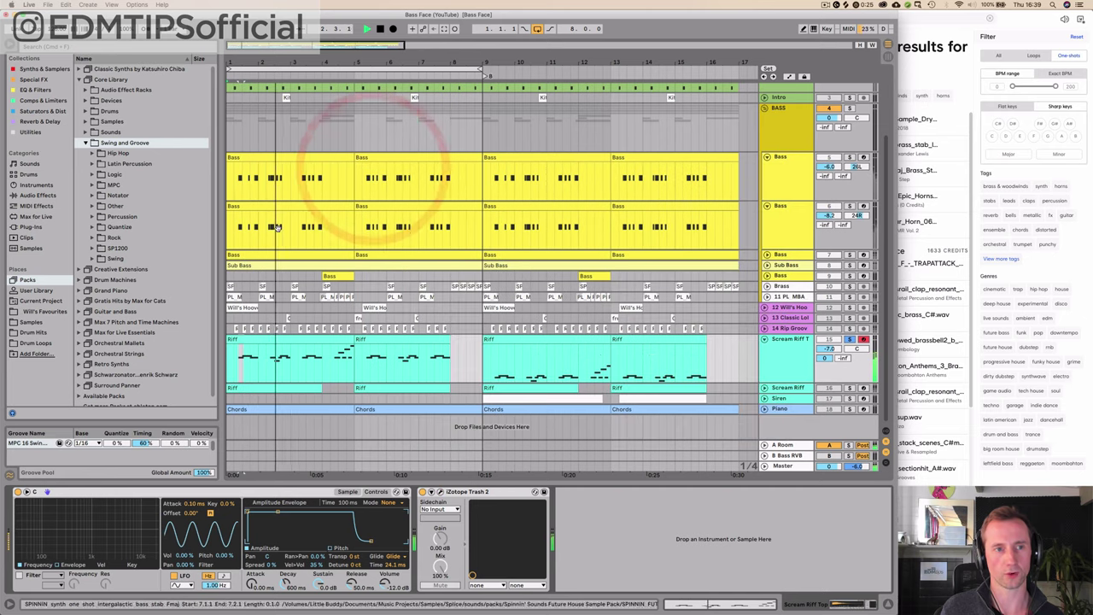
Stop playback and add an EQ Eight after iZotope Trash 2 on the Scream Riff Top track
left_click(34, 90)
key("space")
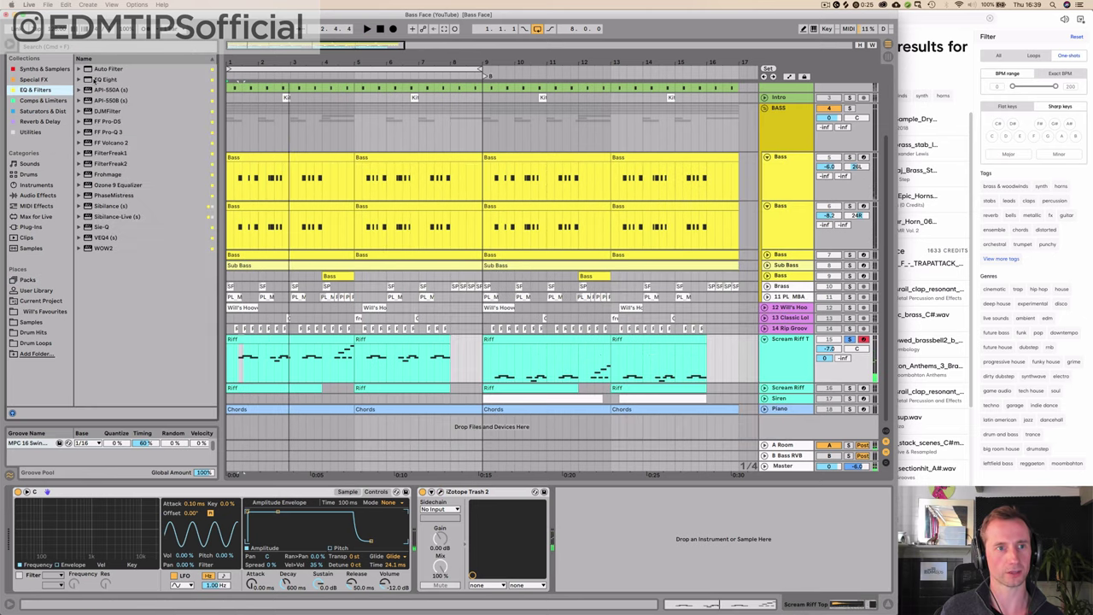
left_click_drag(568, 523, 568, 523)
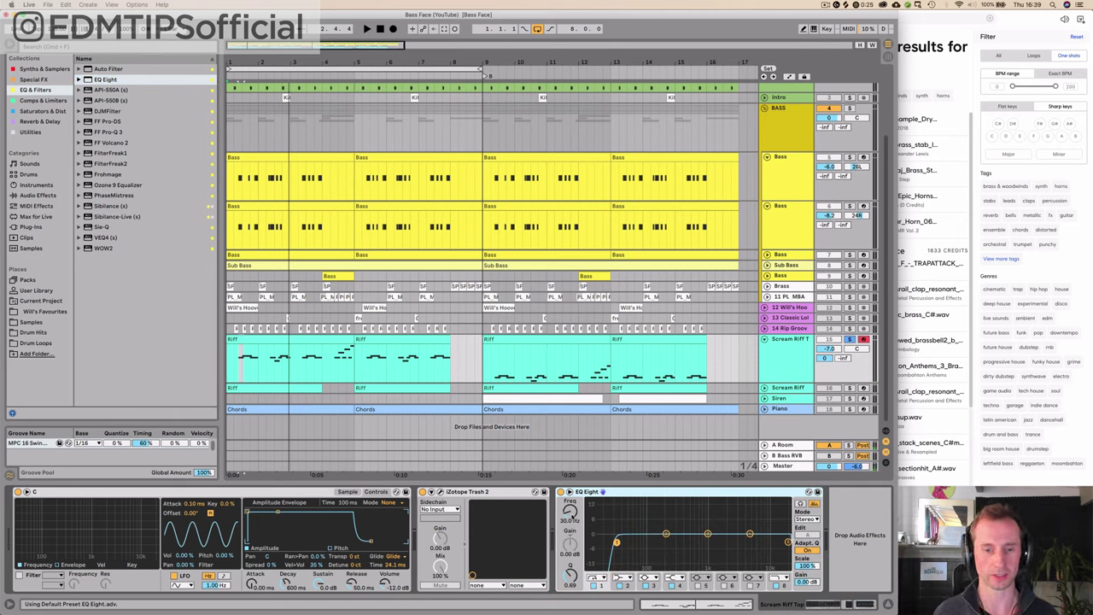
Raise EQ Eight's low-cut frequency on Scream Riff Top to 130 Hz while playing the soloed riff
key("space")
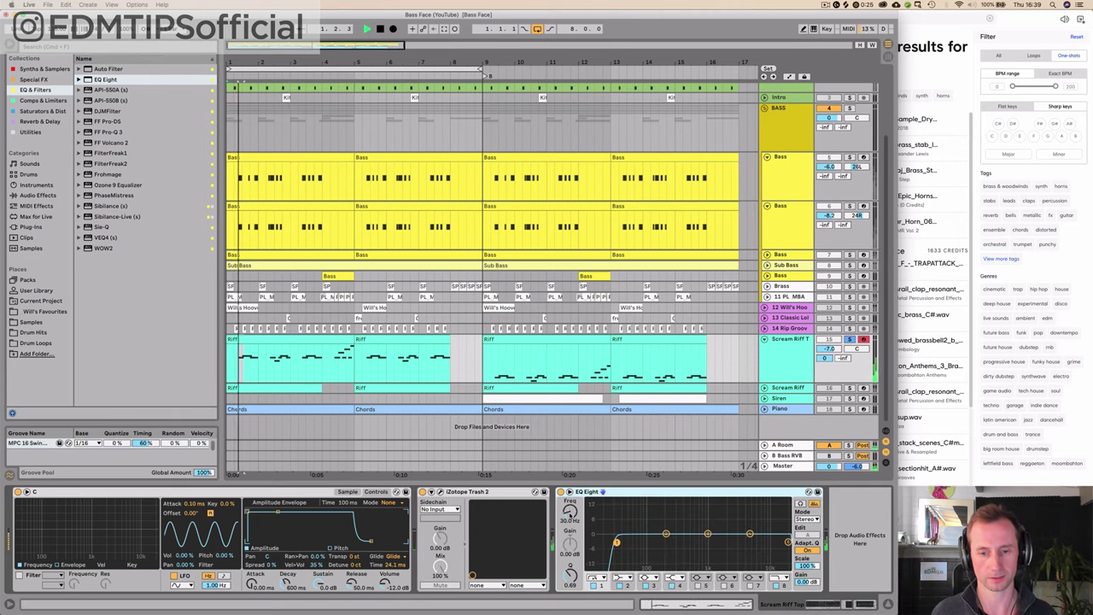
mouse_move(570, 515)
left_mouse_down()
mouse_move(570, 485)
mouse_move(569, 503)
left_mouse_up()
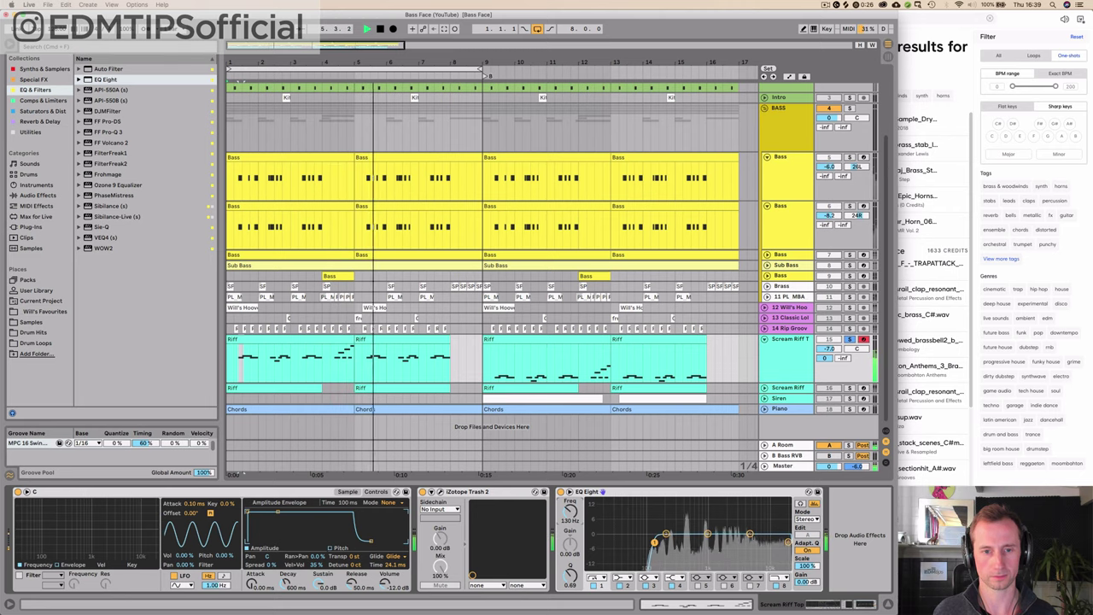
left_click(776, 359)
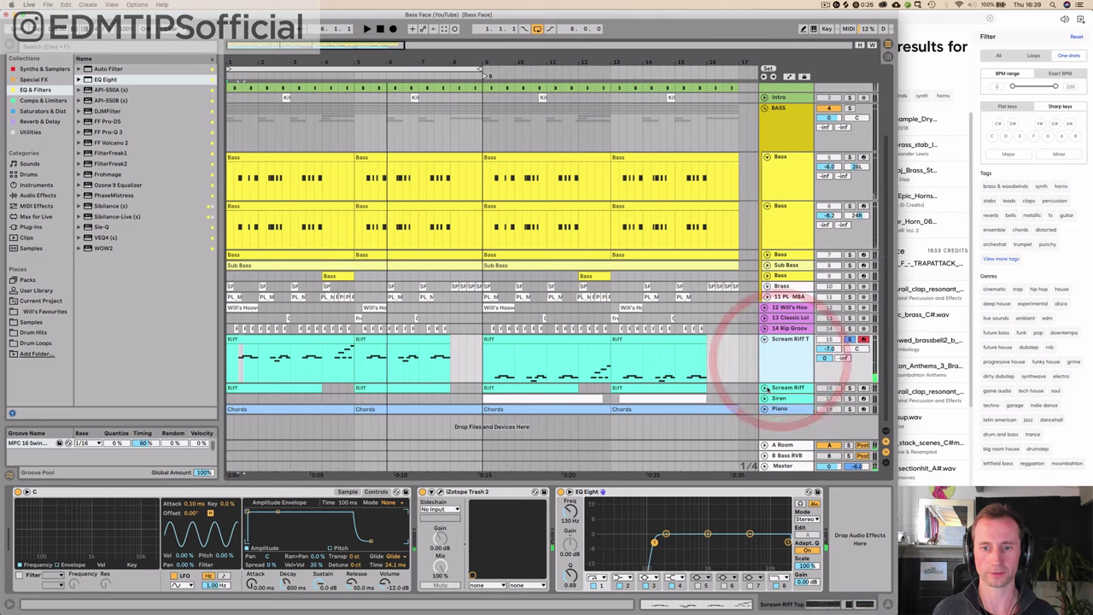
Unfold the Scream Riff track below Scream Riff Top, select it, and solo it
left_click(765, 388)
left_click(776, 397)
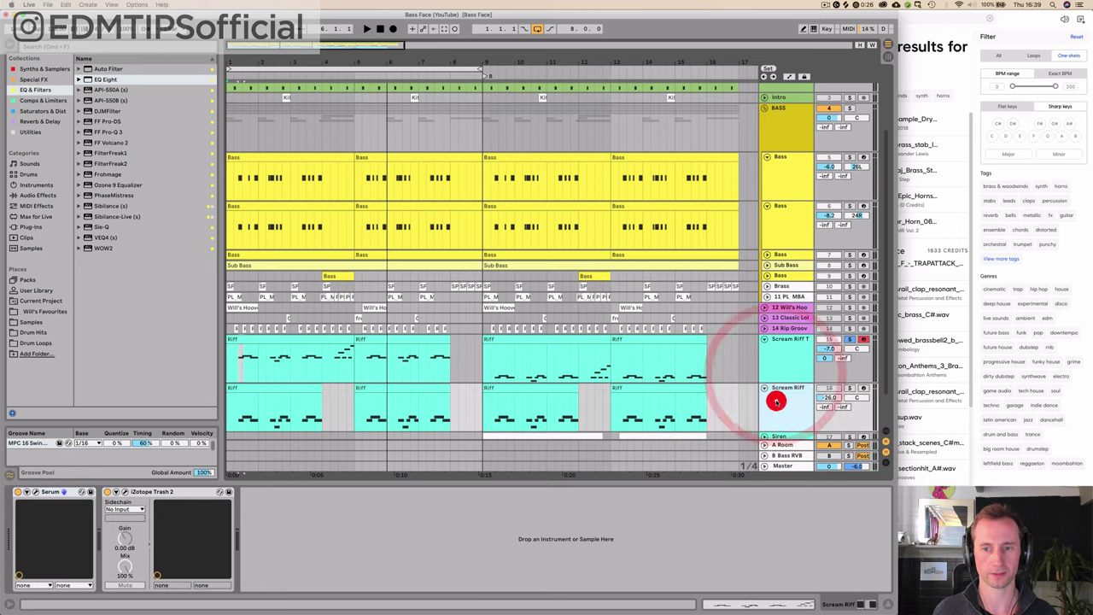
left_click(850, 388)
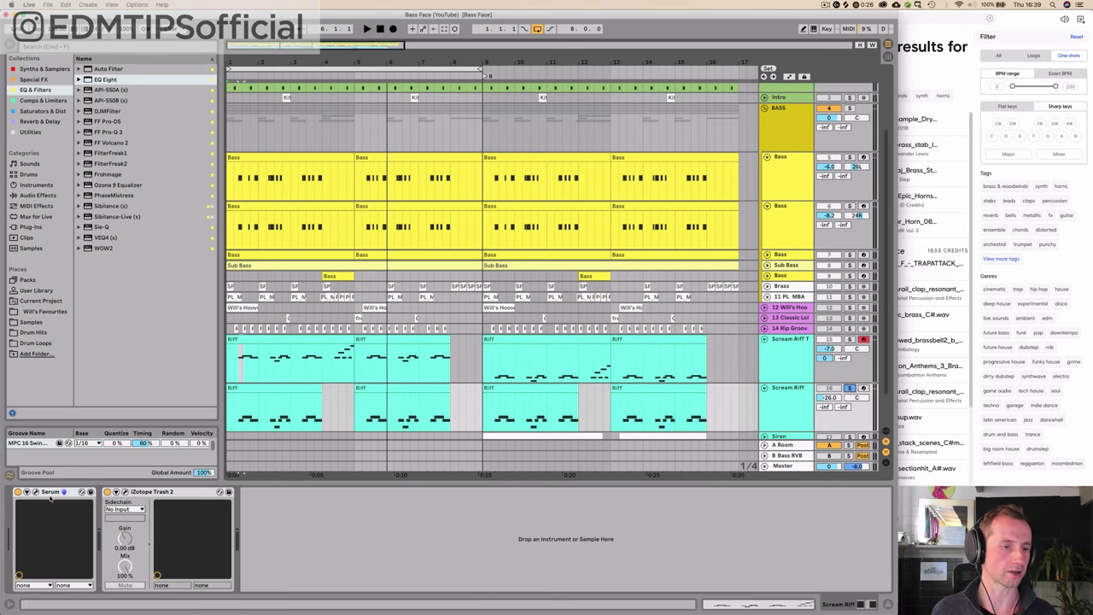
View Scream Riff's Serum patch, and arm the track to compare its sound with iZotope Trash 2 off and back on
left_click(37, 492)
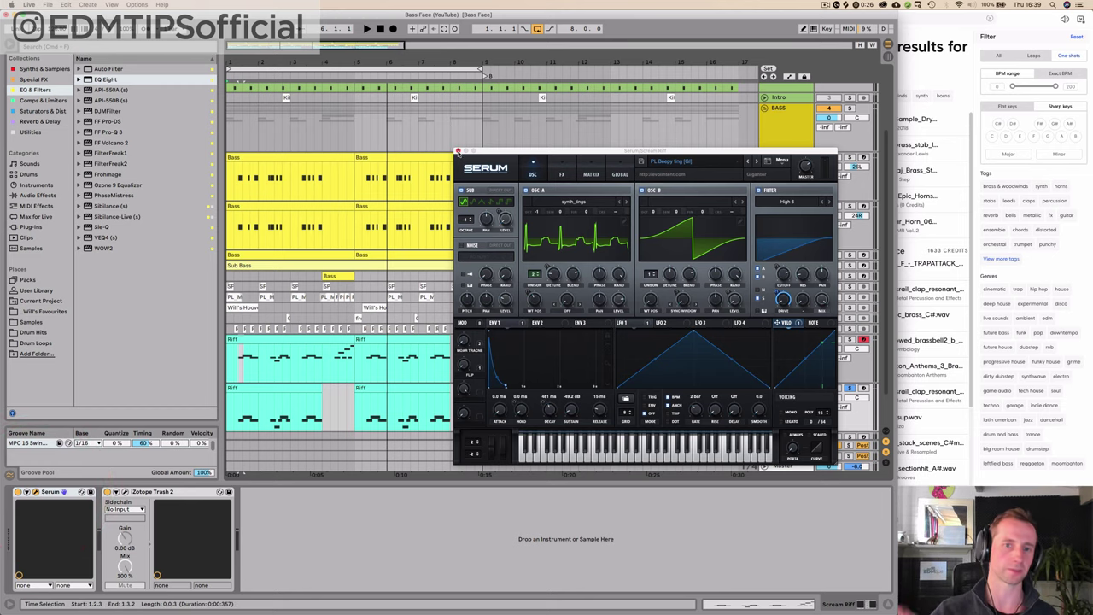
left_click(108, 488)
left_click(459, 150)
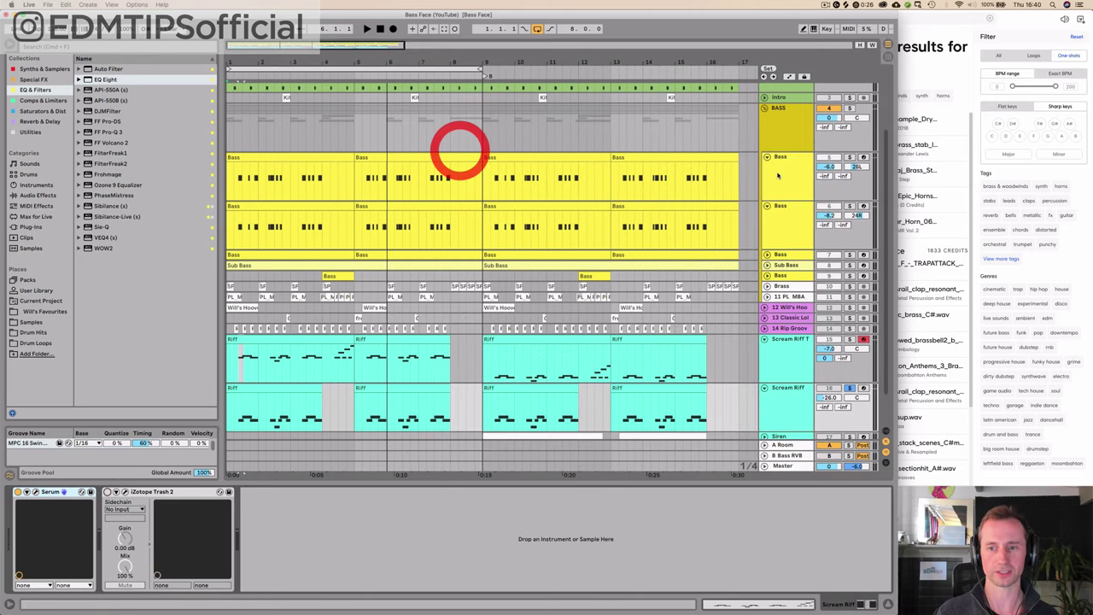
left_click(862, 389)
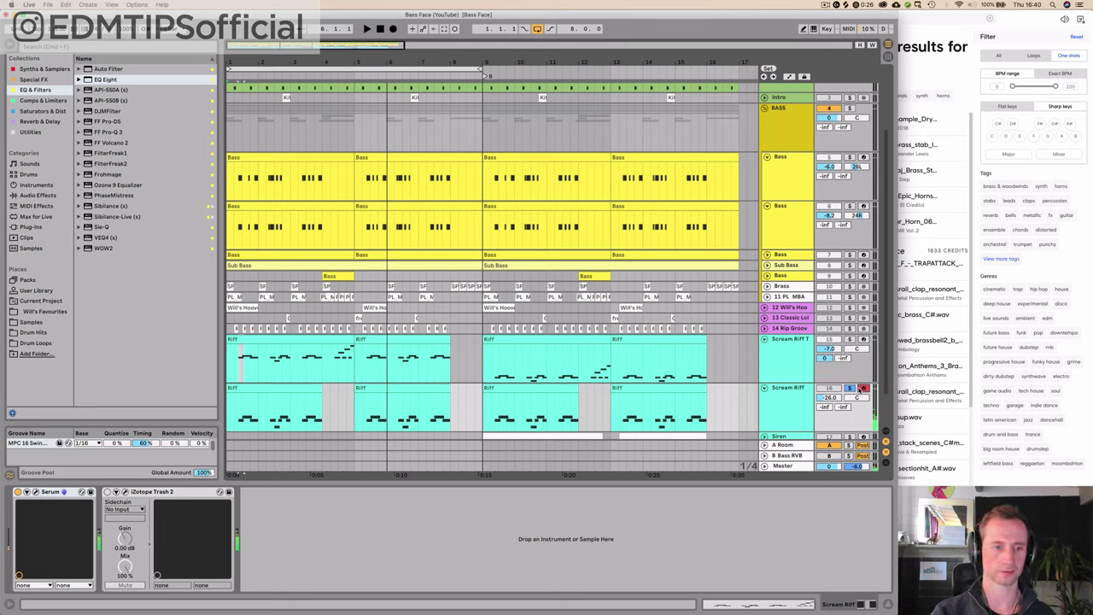
left_click(107, 493)
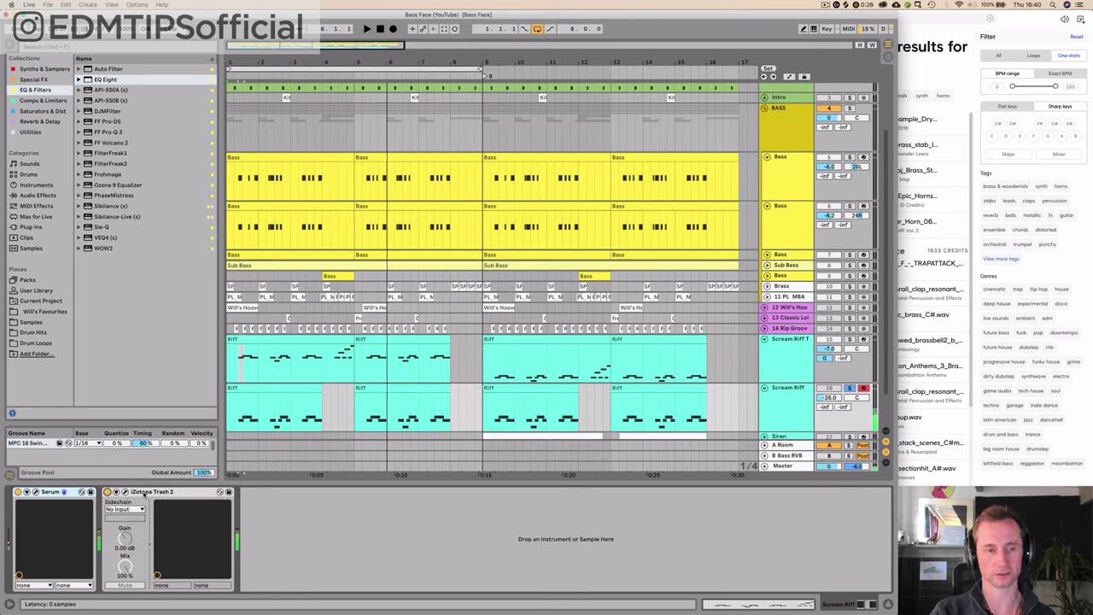
Add an EQ Eight after iZotope Trash 2 on Scream Riff and set its low-cut frequency to 122 Hz during playback
left_click(117, 80)
left_click_drag(259, 512, 260, 509)
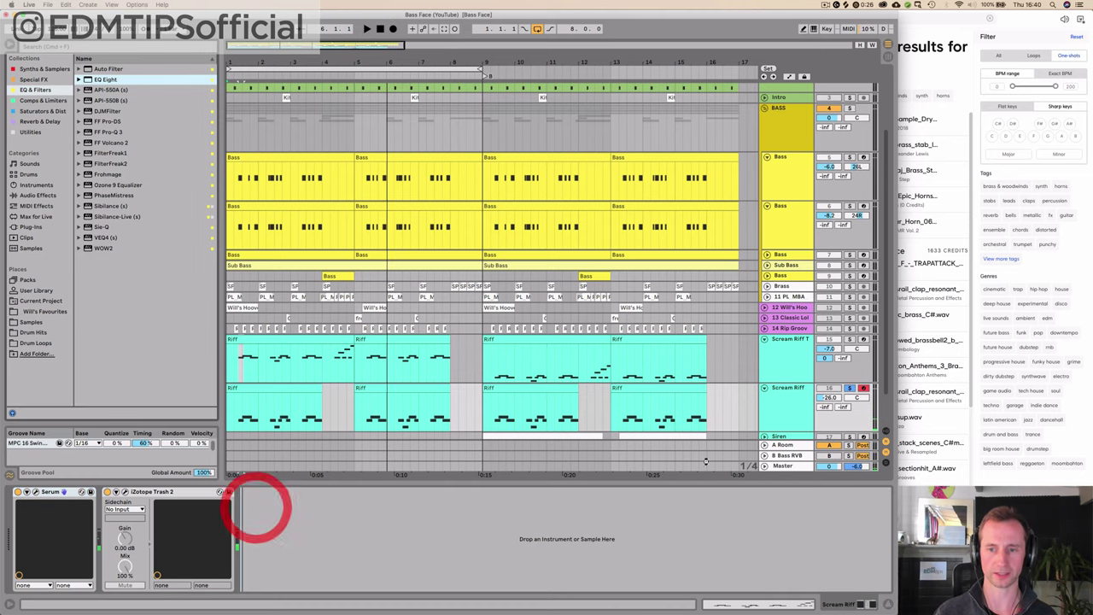
key("space")
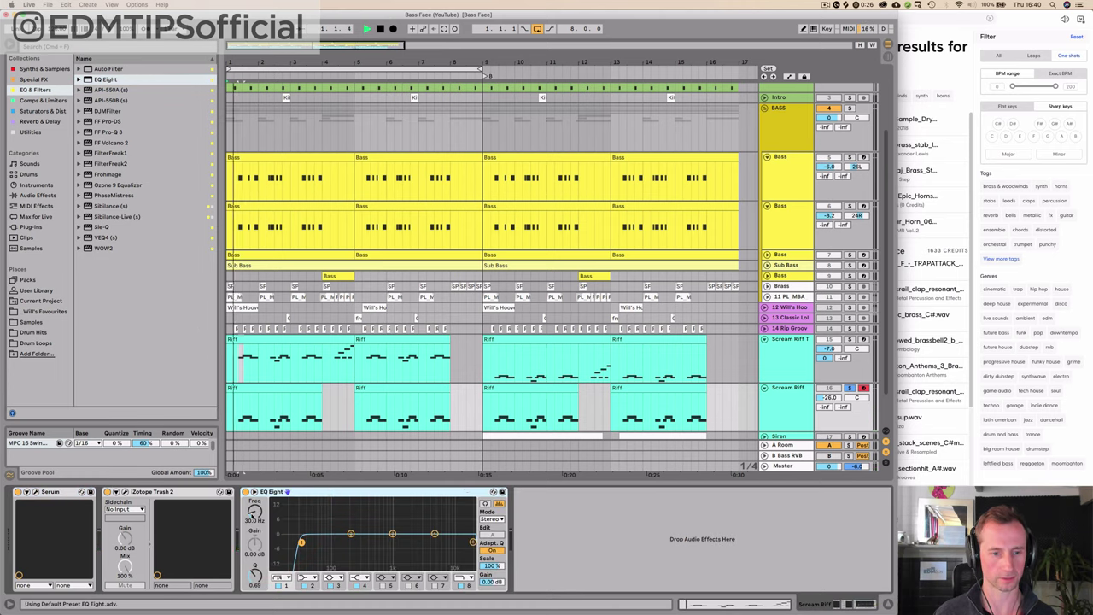
left_click_drag(254, 512, 253, 469)
mouse_move(351, 543)
left_mouse_down()
mouse_move(318, 543)
mouse_move(337, 543)
left_mouse_up()
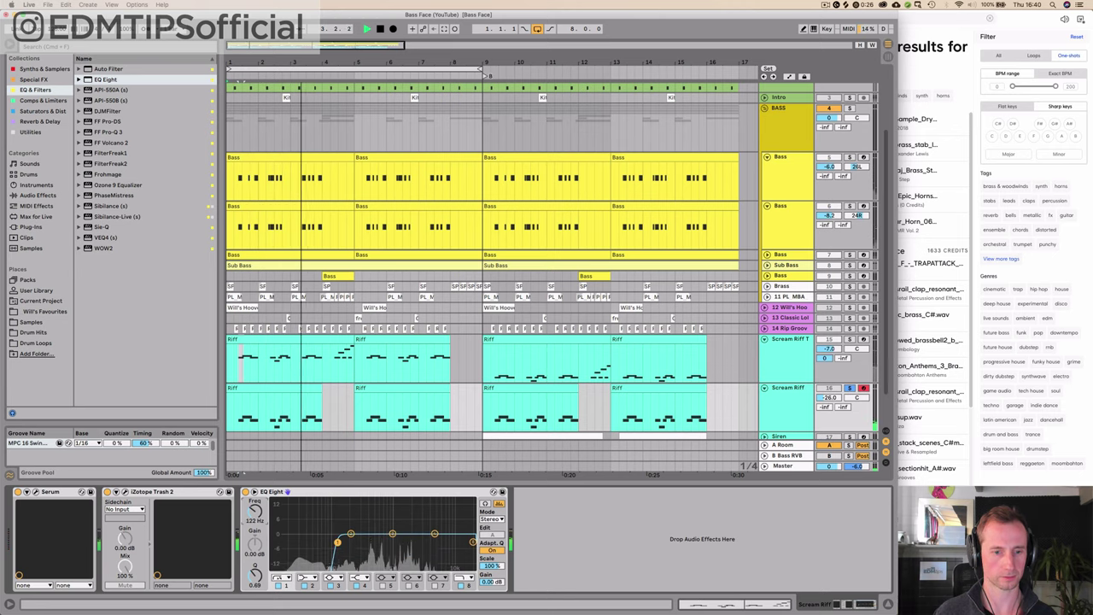
key("space")
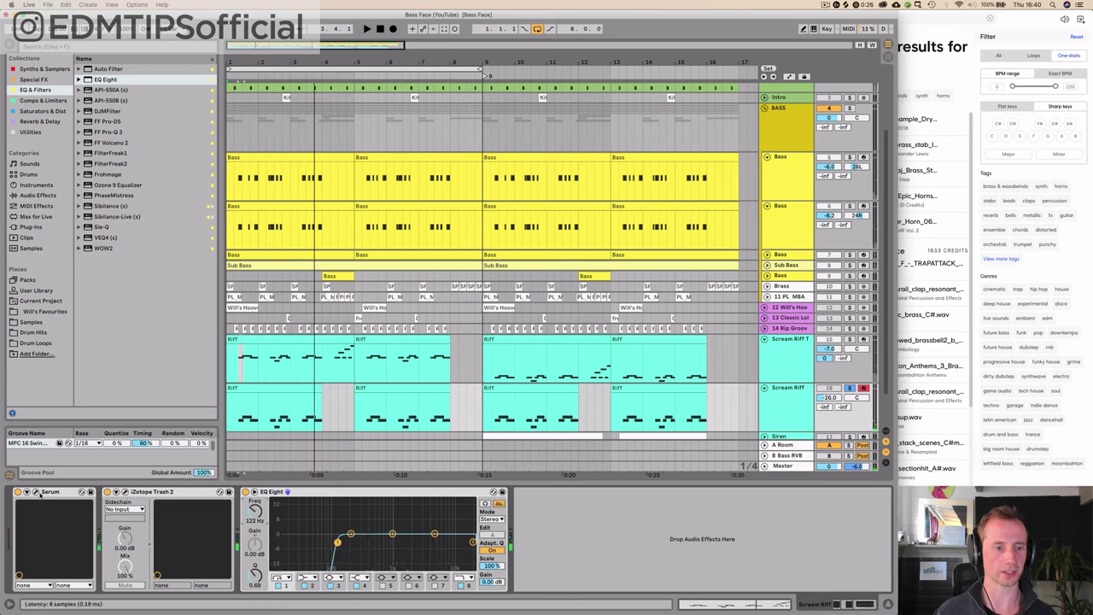
Review the Serum patch on the Scream Riff track and close its plug-in window
left_click(35, 493)
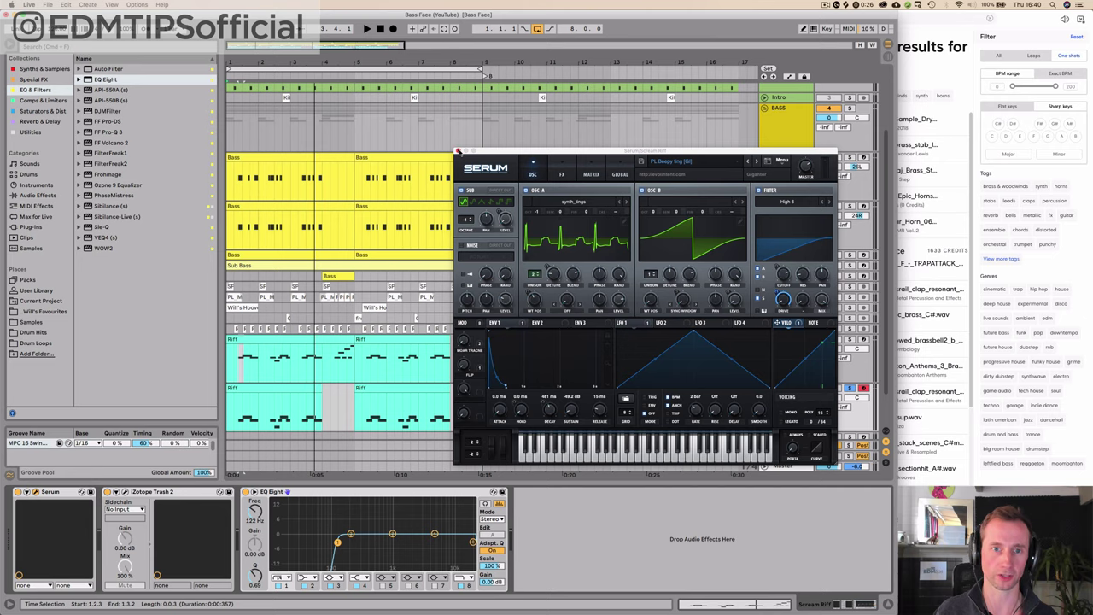
left_click(458, 151)
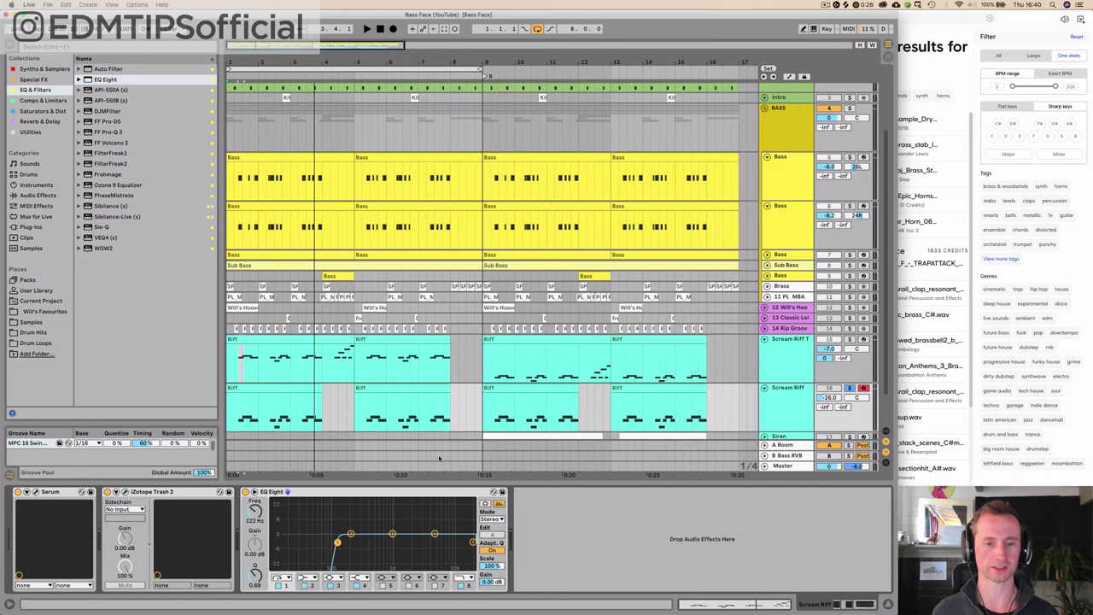
Audition Scream Riff Top soloed with and without Scream Riff, and clear the solos to hear both in the full mix
left_click(850, 340)
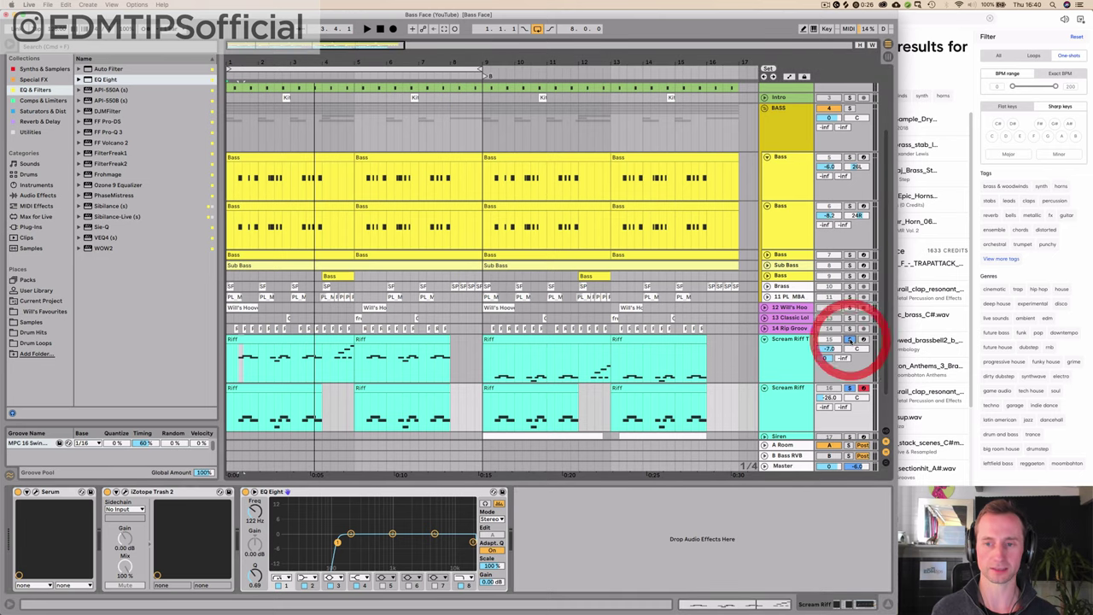
key("space")
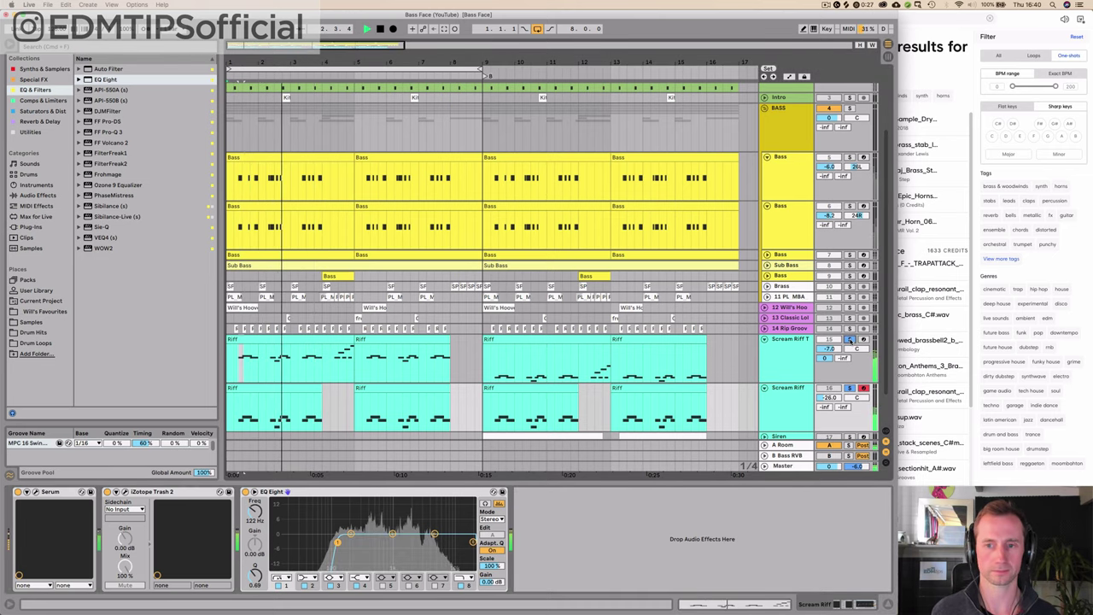
left_click(850, 389)
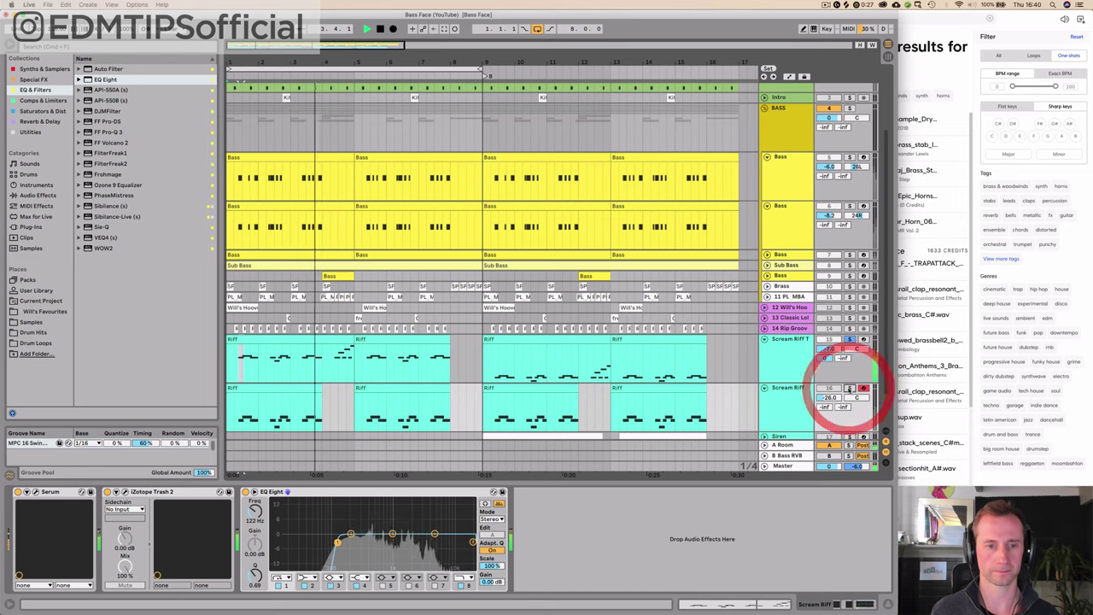
left_click(850, 389)
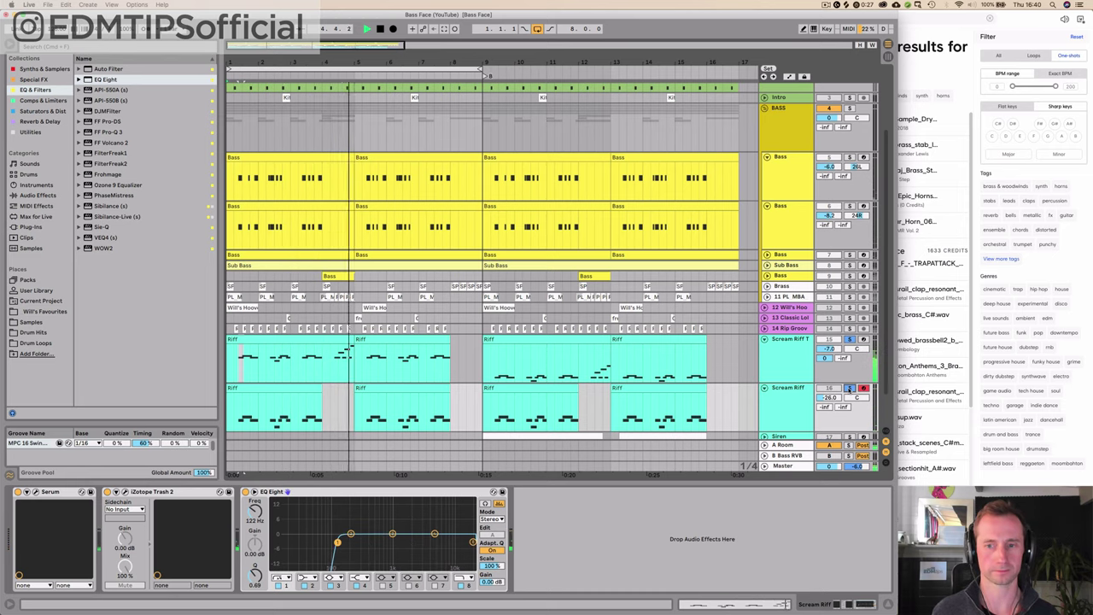
left_click(850, 339)
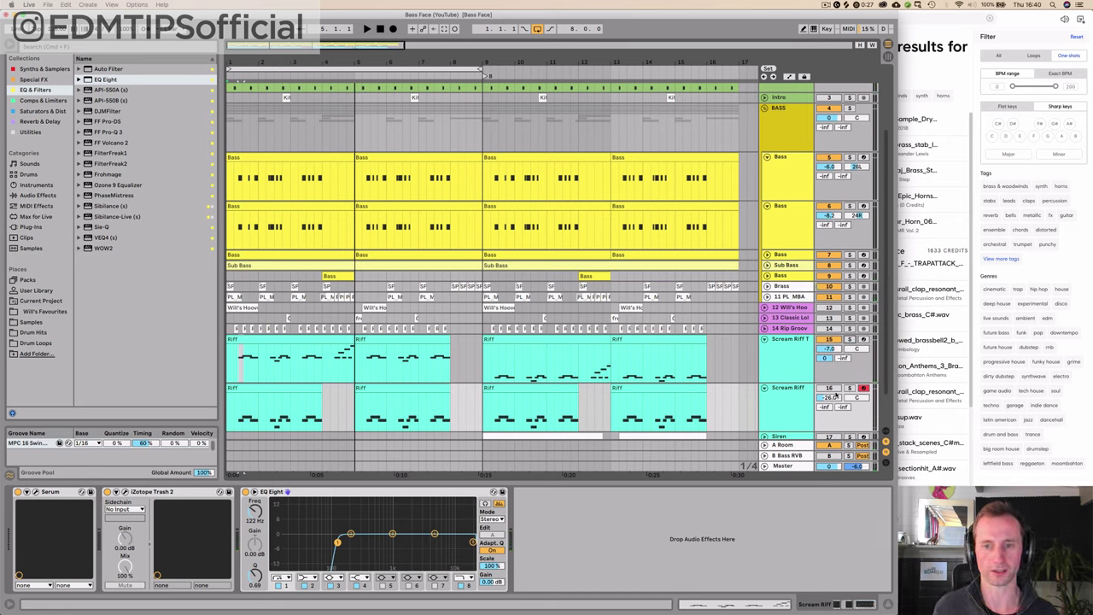
scroll(792, 376, "down", 2)
key("space")
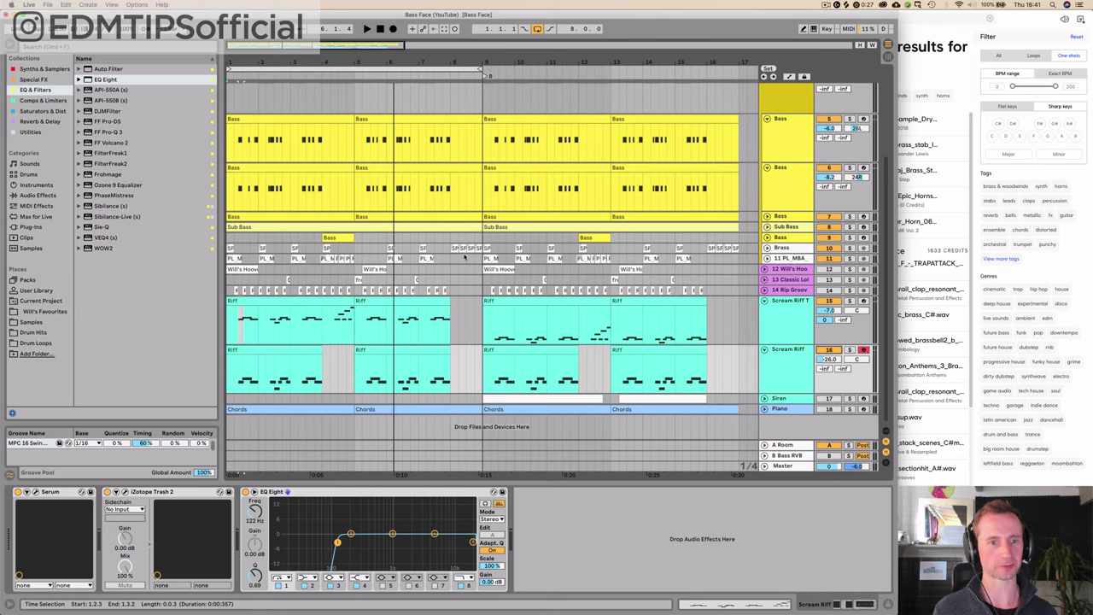
Unfold tracks 12 Will's Hoover, 13 Classic Loletta and 14 Rip Groove, and select the Will's Hoover track
left_click(765, 269)
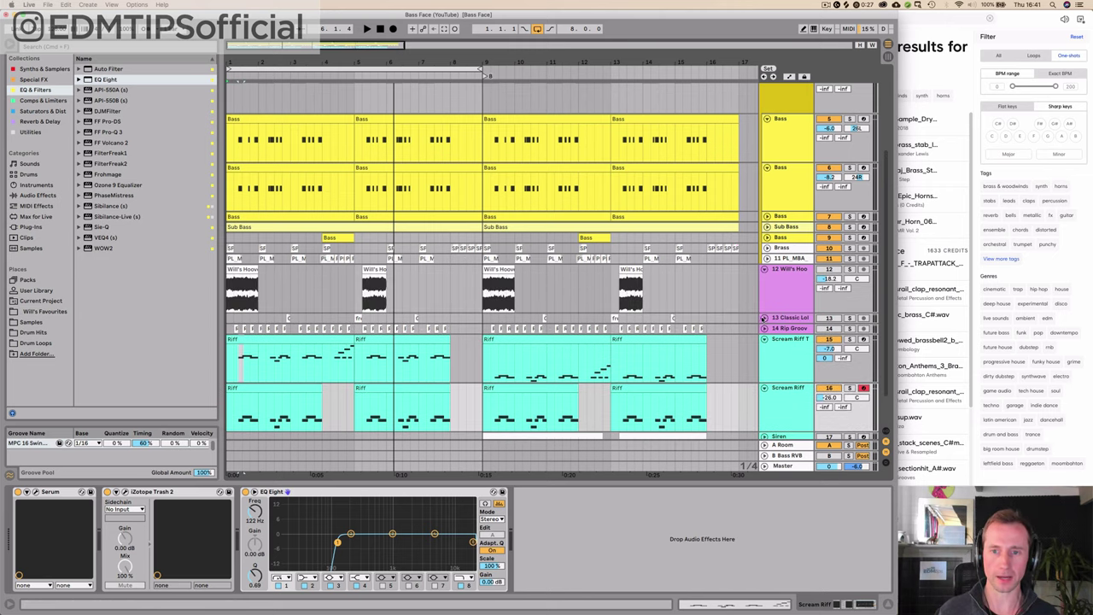
left_click(763, 317)
left_click(764, 368)
left_click(771, 282)
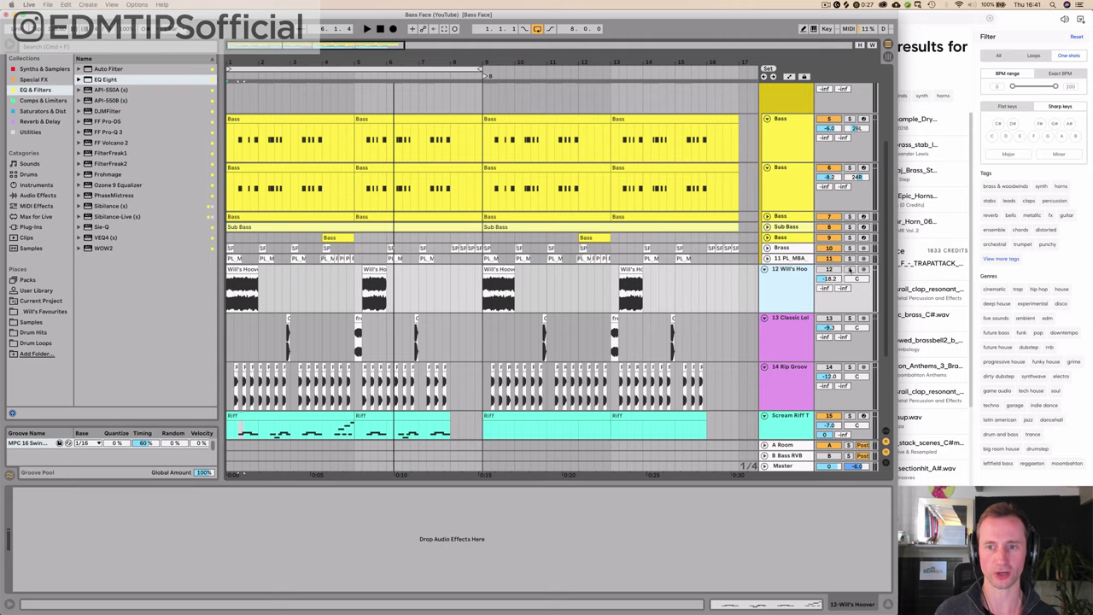
Solo and audition Will's Hoover, and examine its first clip's length and placement in the arrangement
left_click(850, 270)
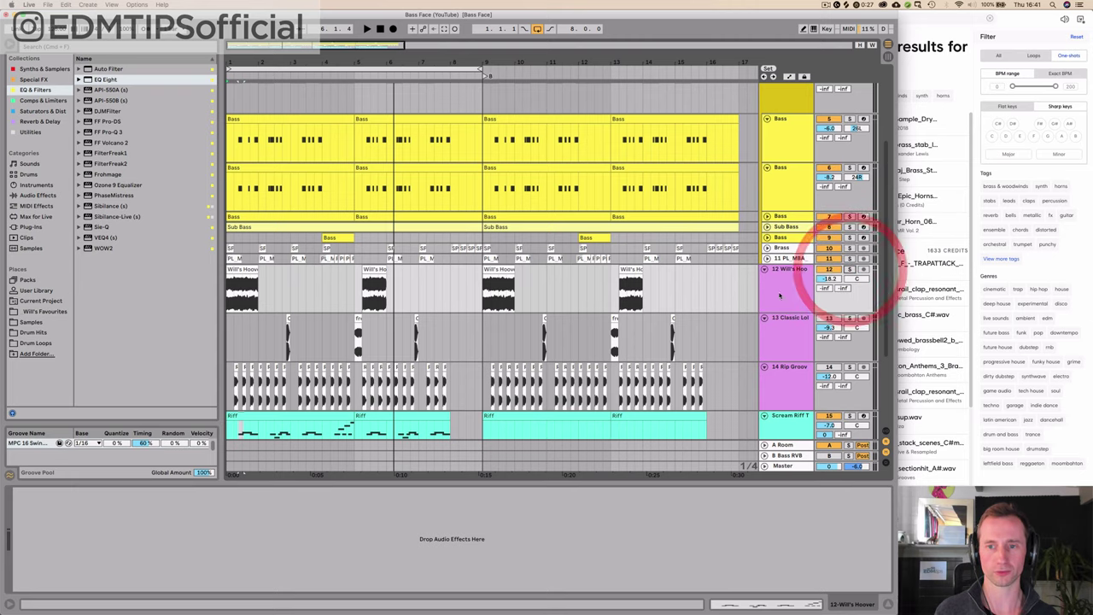
left_click(848, 270)
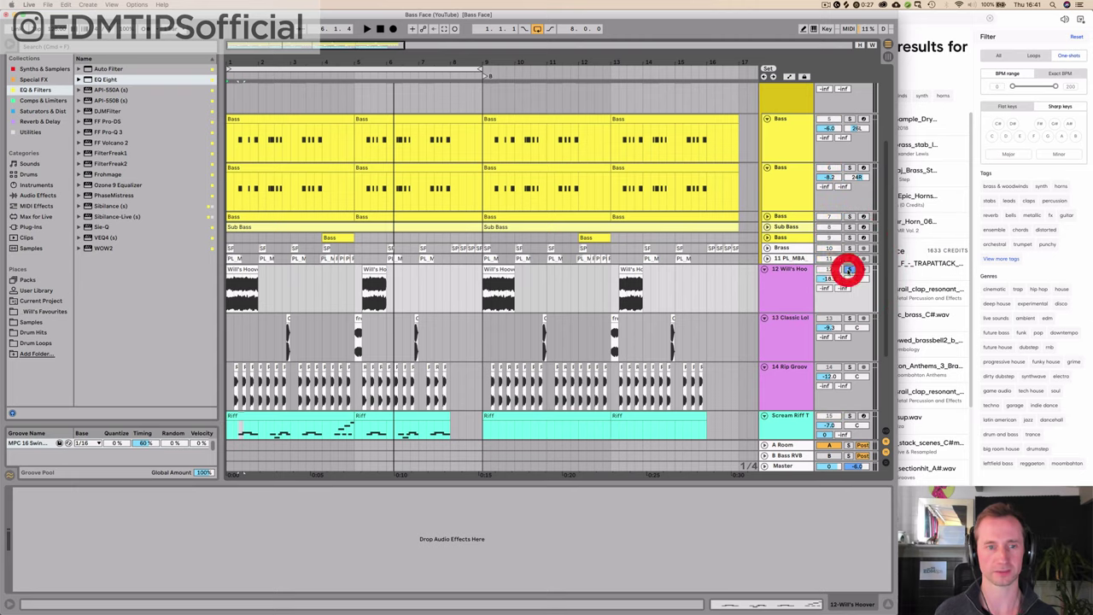
key("space")
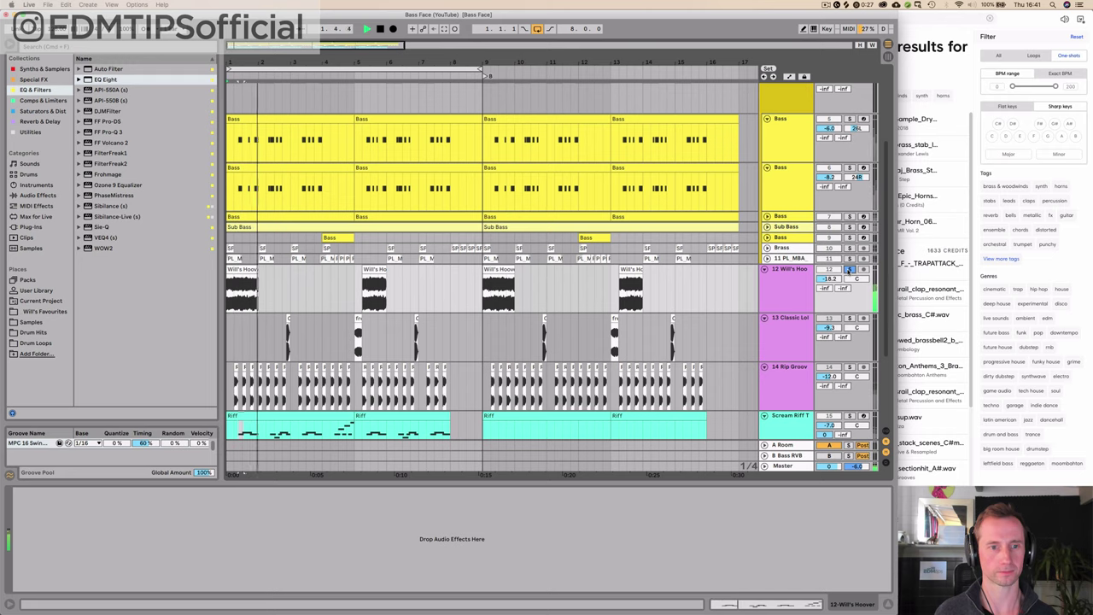
left_click_drag(224, 58, 231, 65)
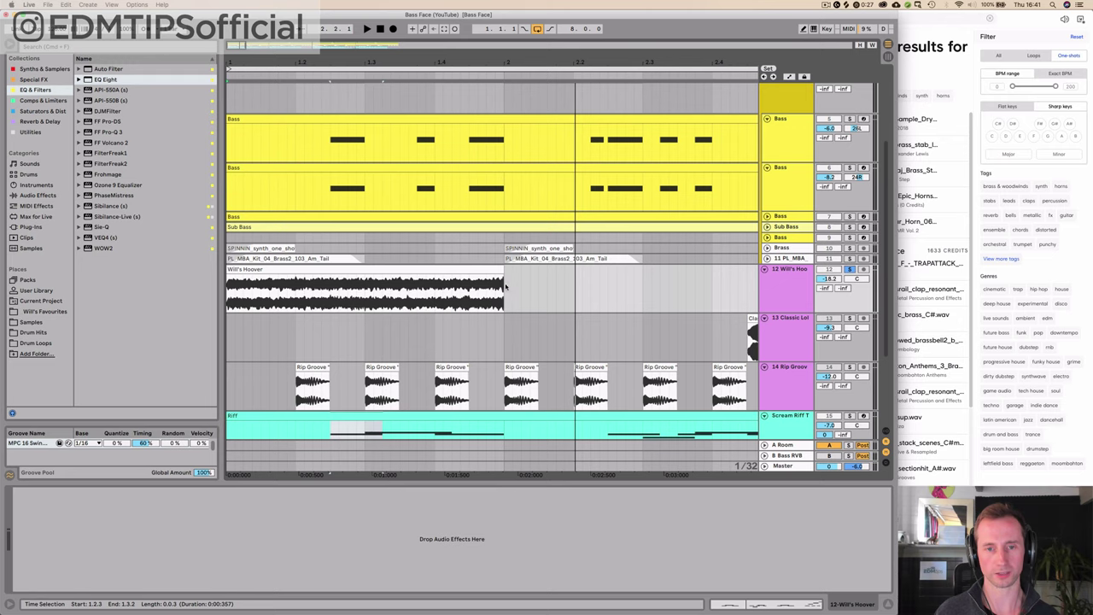
left_click_drag(504, 63, 504, 34)
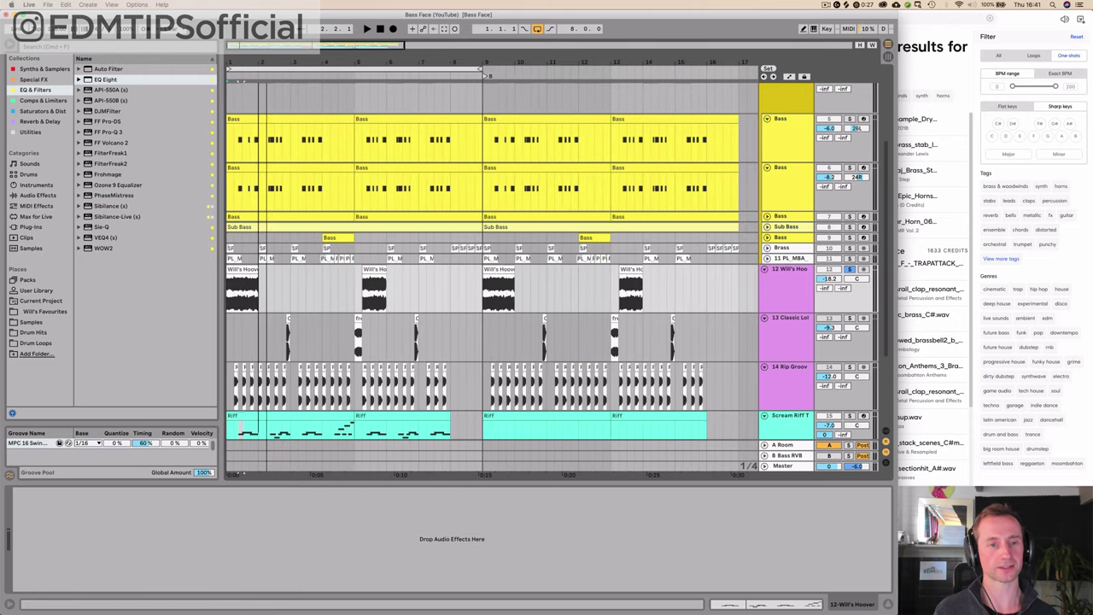
left_click_drag(257, 62, 257, 57)
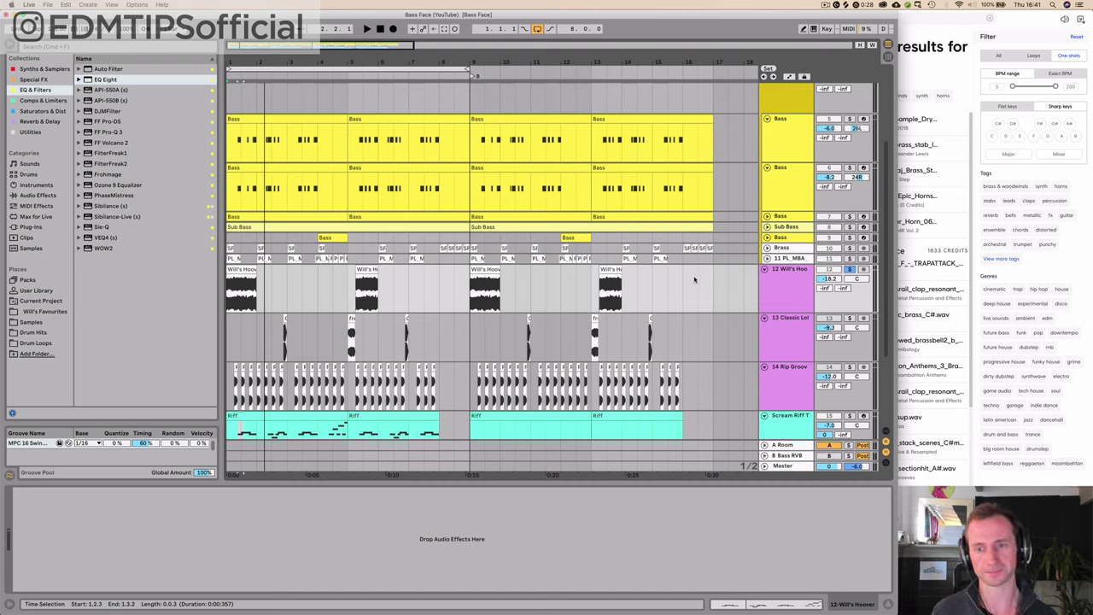
Unsolo Will's Hoover and play it back in the full mix
left_click(849, 270)
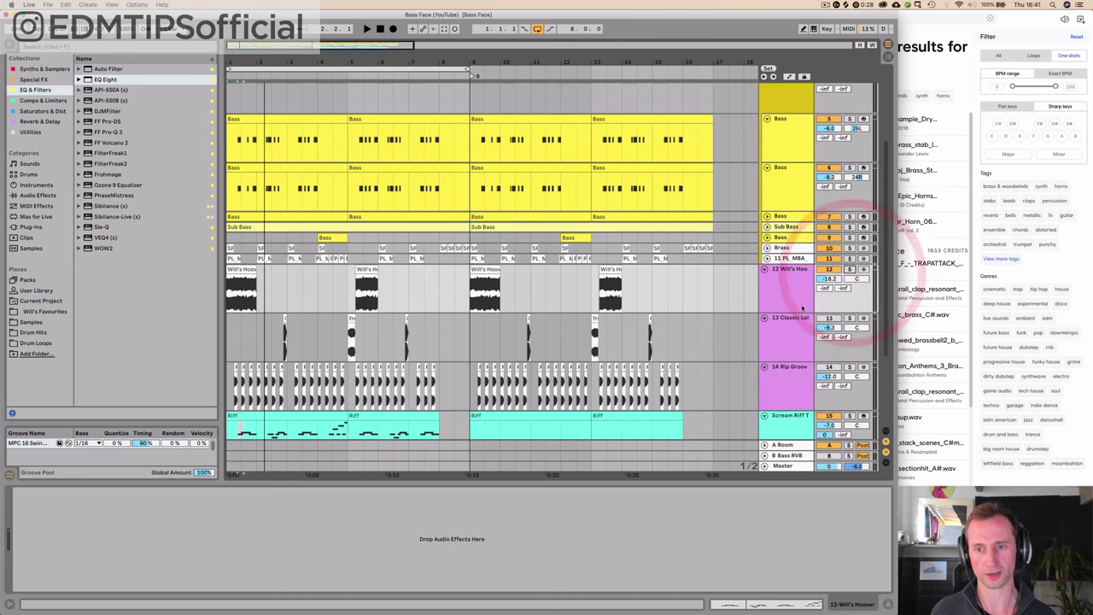
key("space")
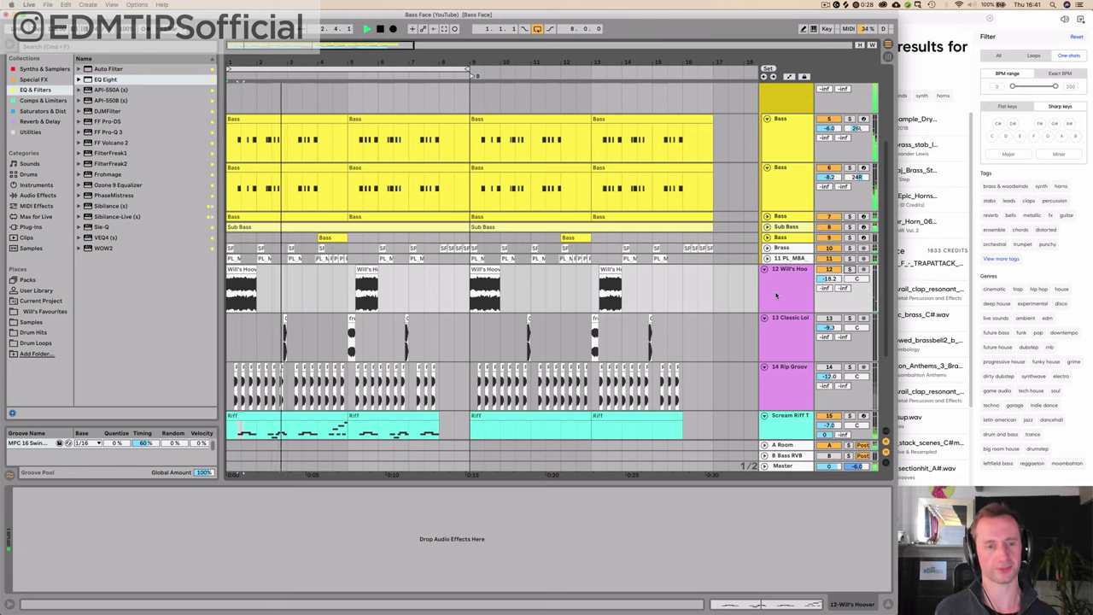
key("space")
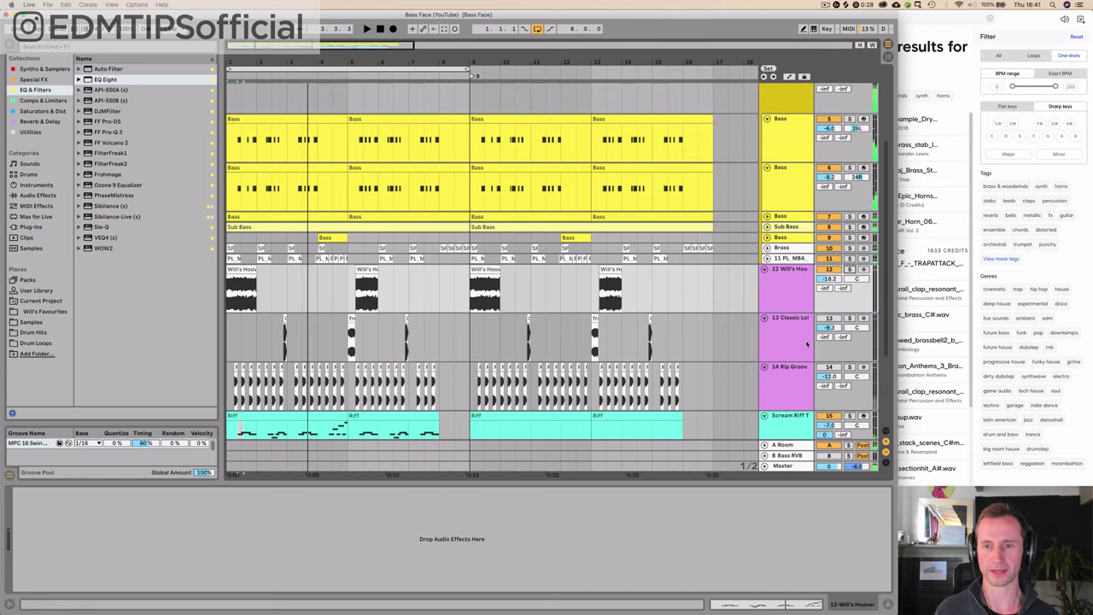
Select the Classic Loletta "Wooh" track, play from 2.3.1 just before its first clip, and solo the track
left_click(794, 342)
left_click(271, 335)
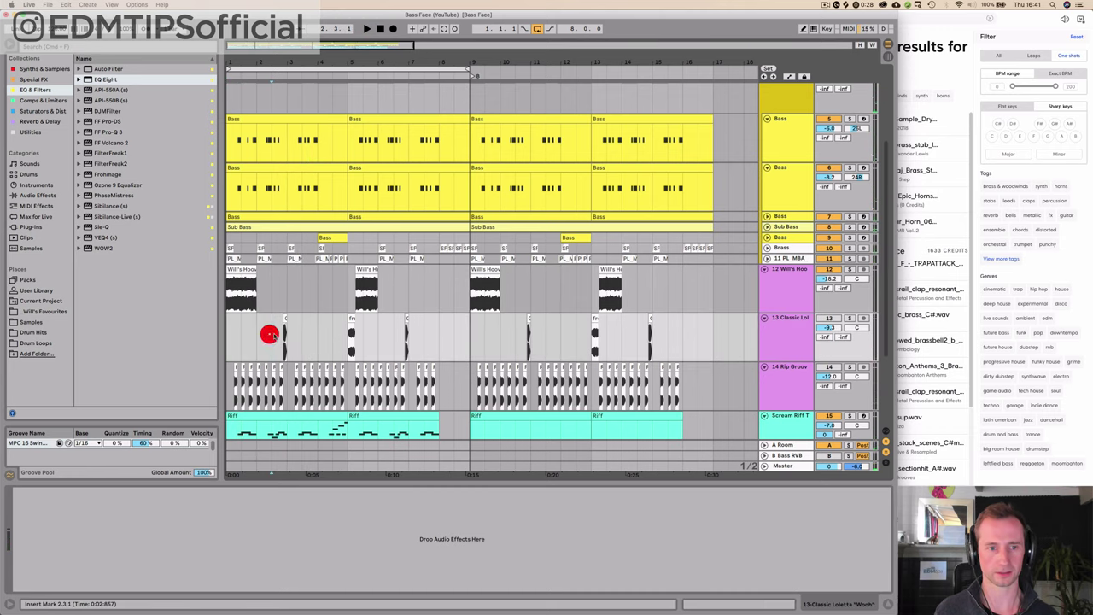
left_click(823, 317)
key("space")
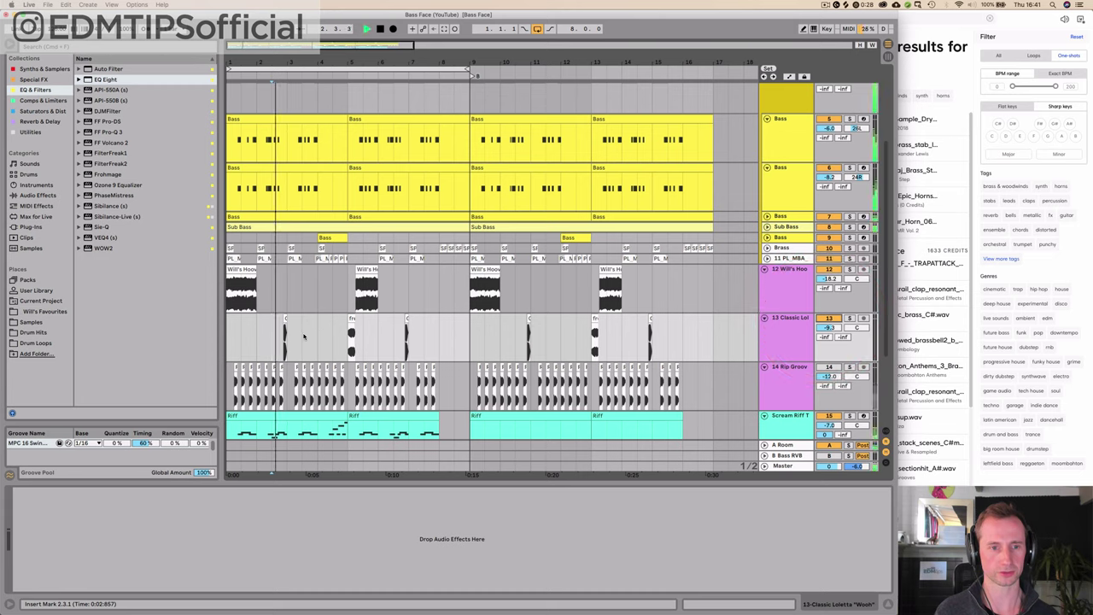
left_click(850, 318)
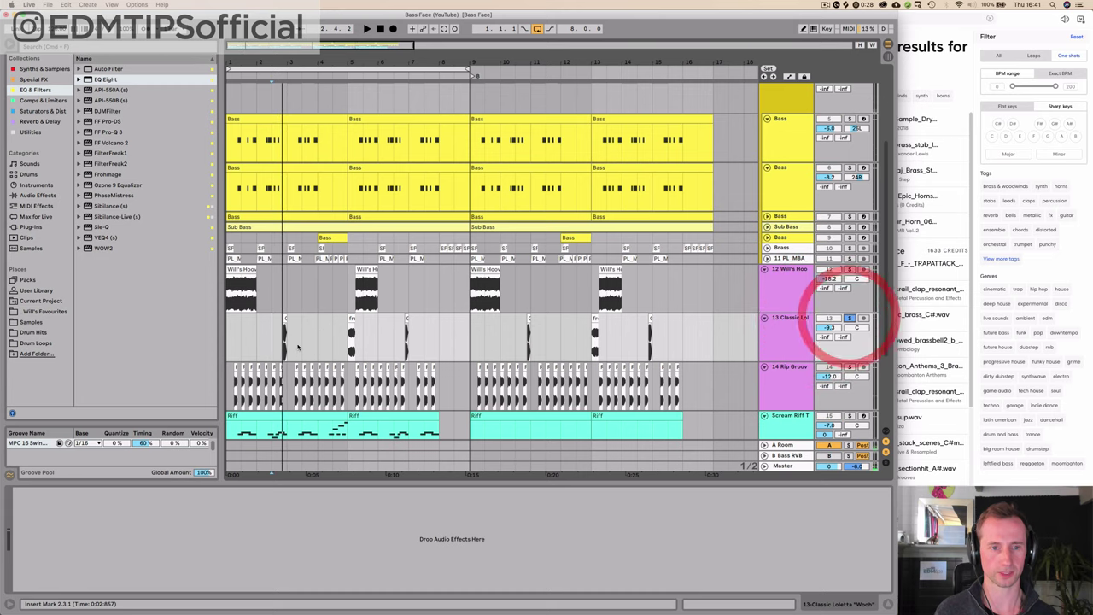
Audition the soloed Classic Loletta clips around bars 2, 5 and 7, and unsolo the track
key("space")
key("space")
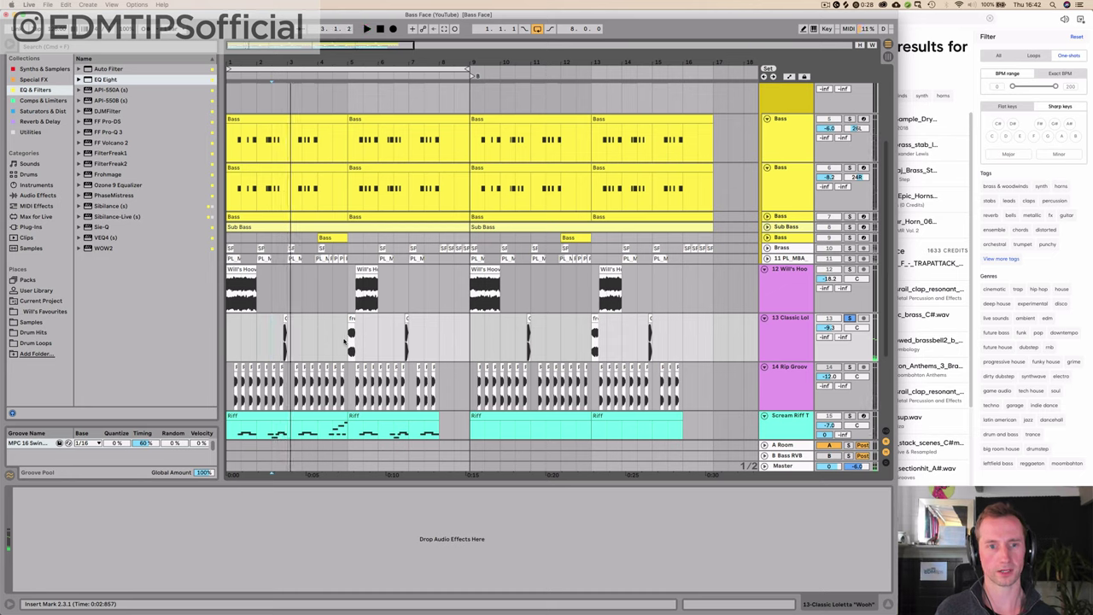
left_click(347, 342)
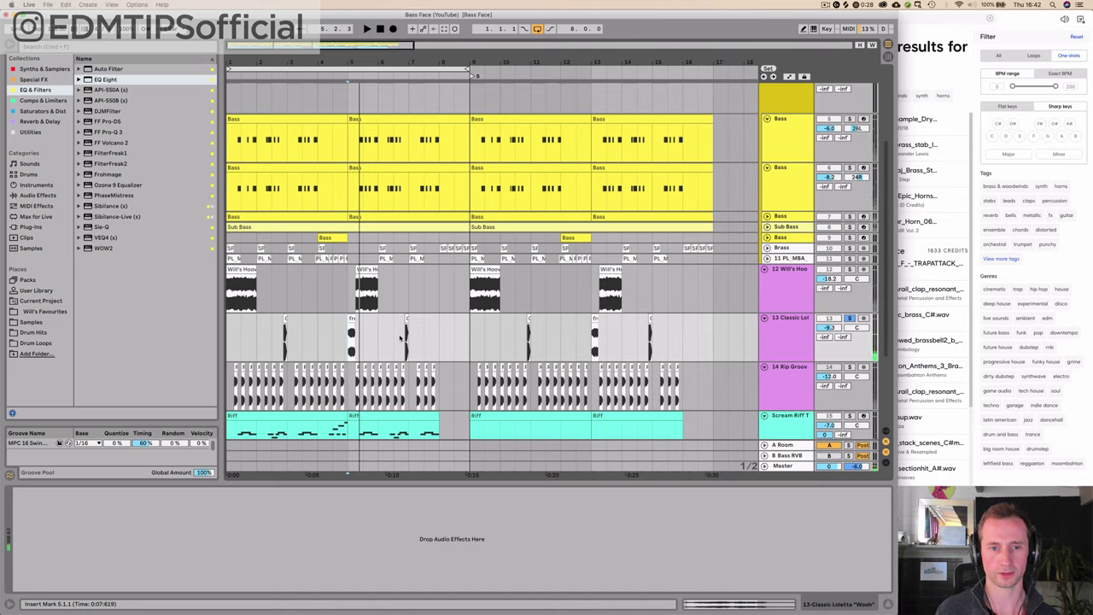
left_click(403, 335)
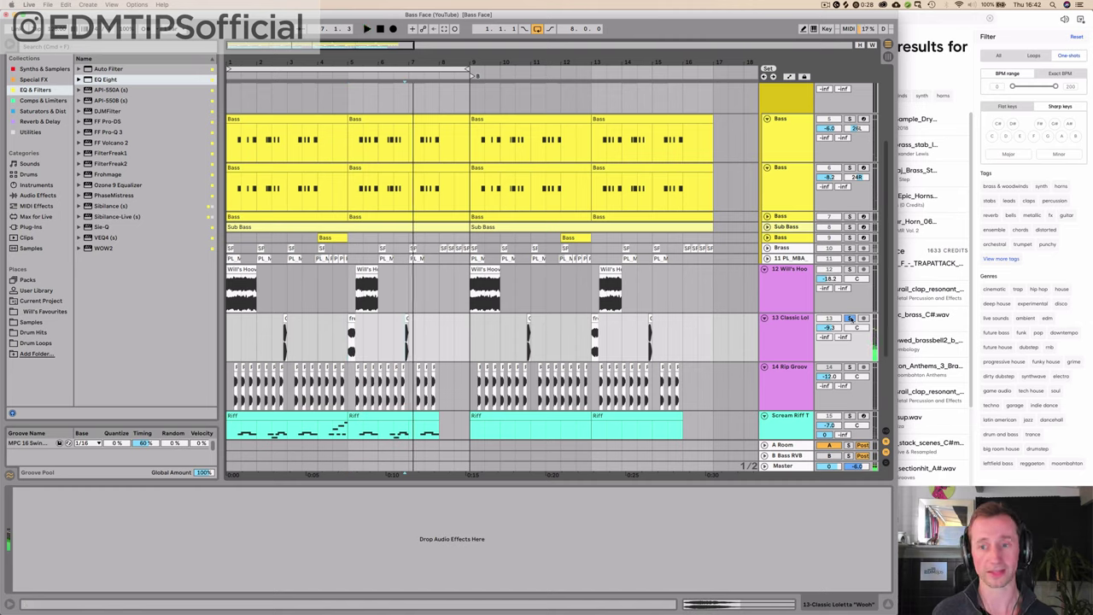
left_click(851, 318)
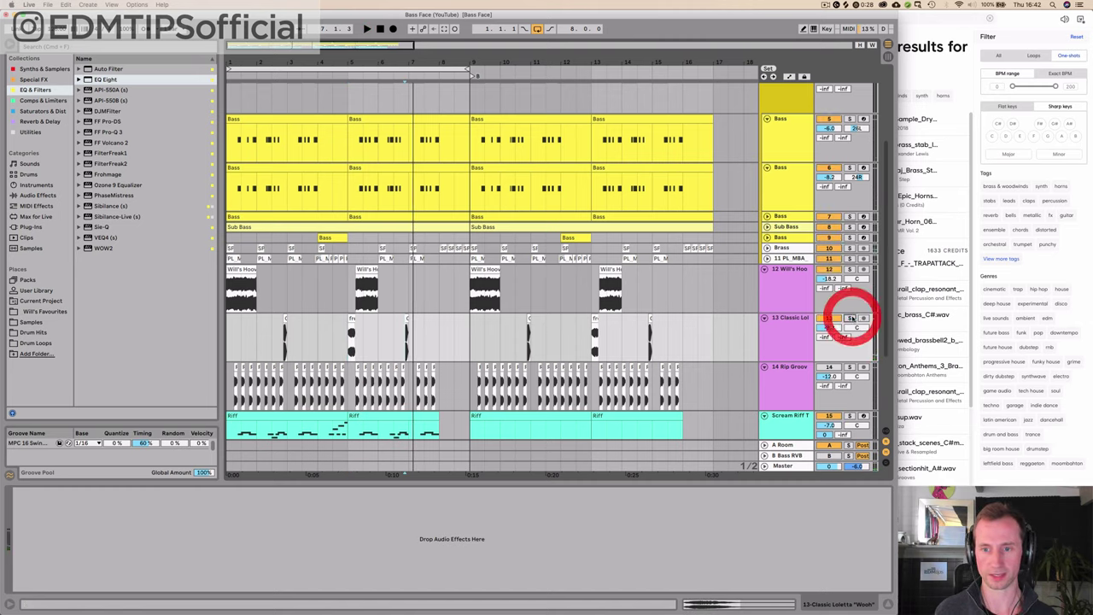
Solo the Rip Groove track and audition its clips from the start of the arrangement
left_click(830, 368)
left_click(850, 367)
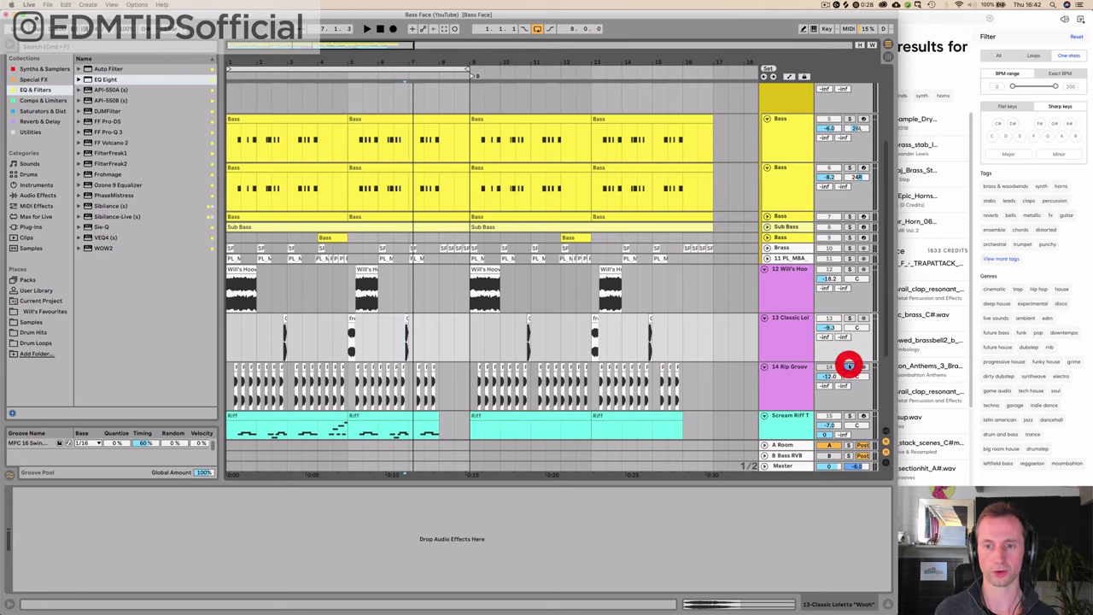
left_click(227, 390)
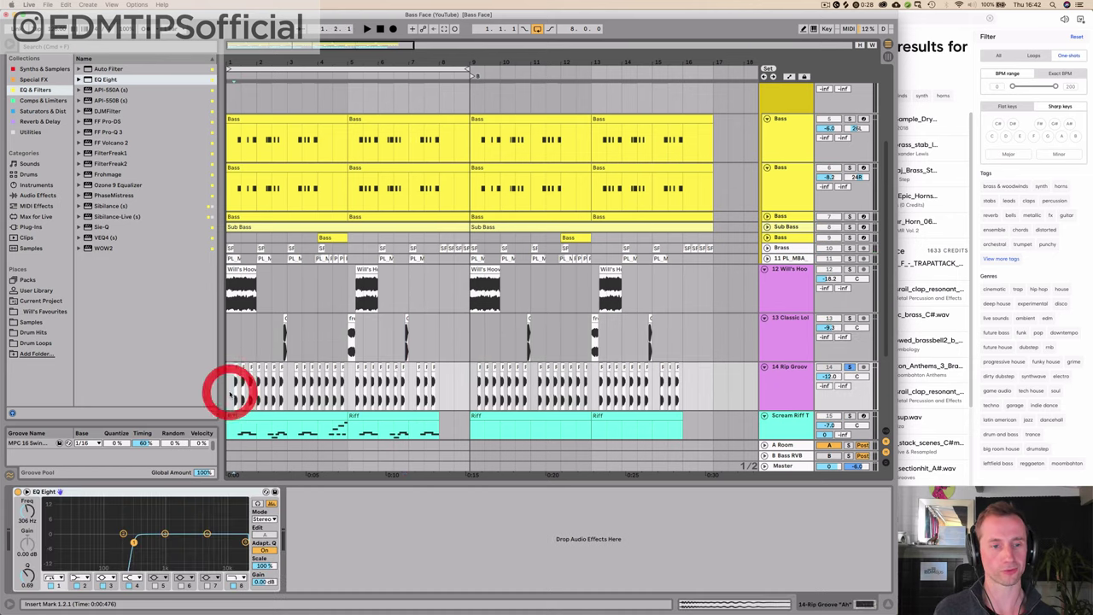
left_click(232, 386)
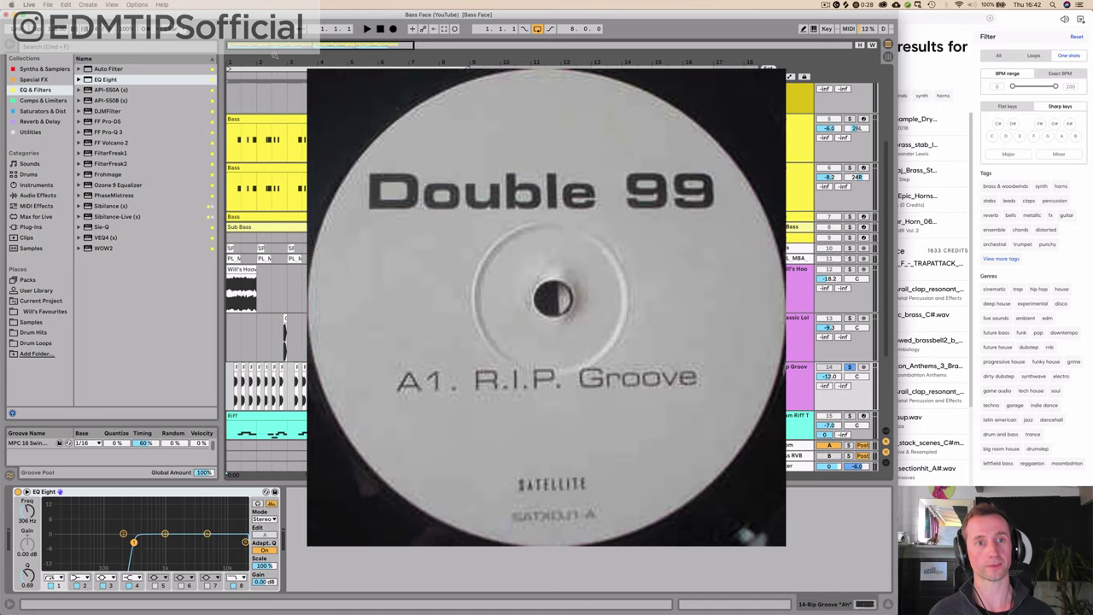
mouse_move(275, 56)
left_mouse_down()
mouse_move(275, 83)
mouse_move(275, 66)
left_mouse_up()
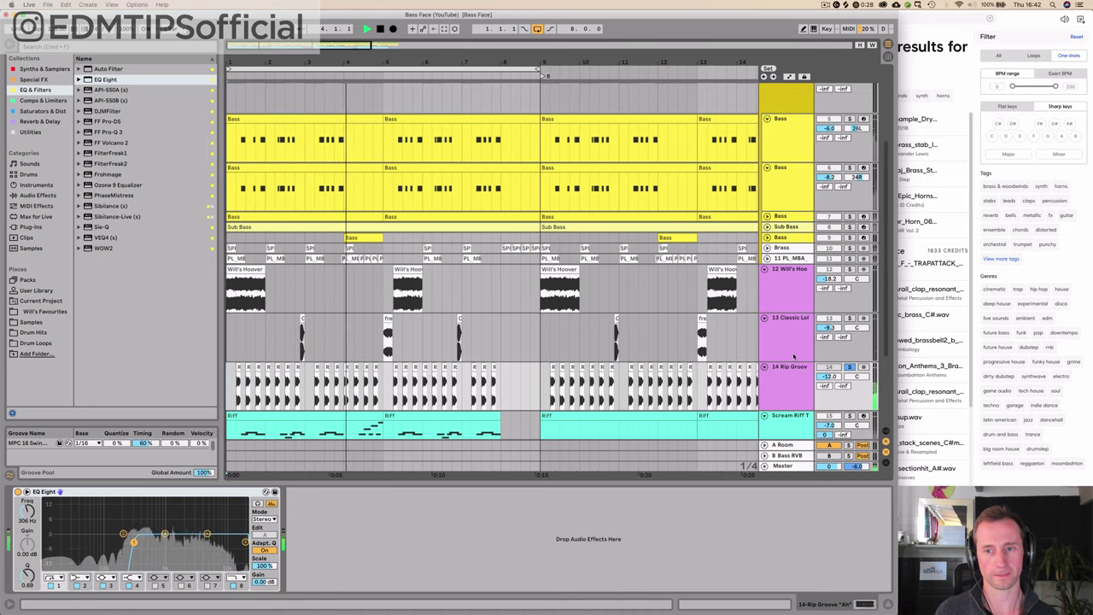
Unsolo Rip Groove and continue playback with all tracks in the full mix
left_click(850, 319)
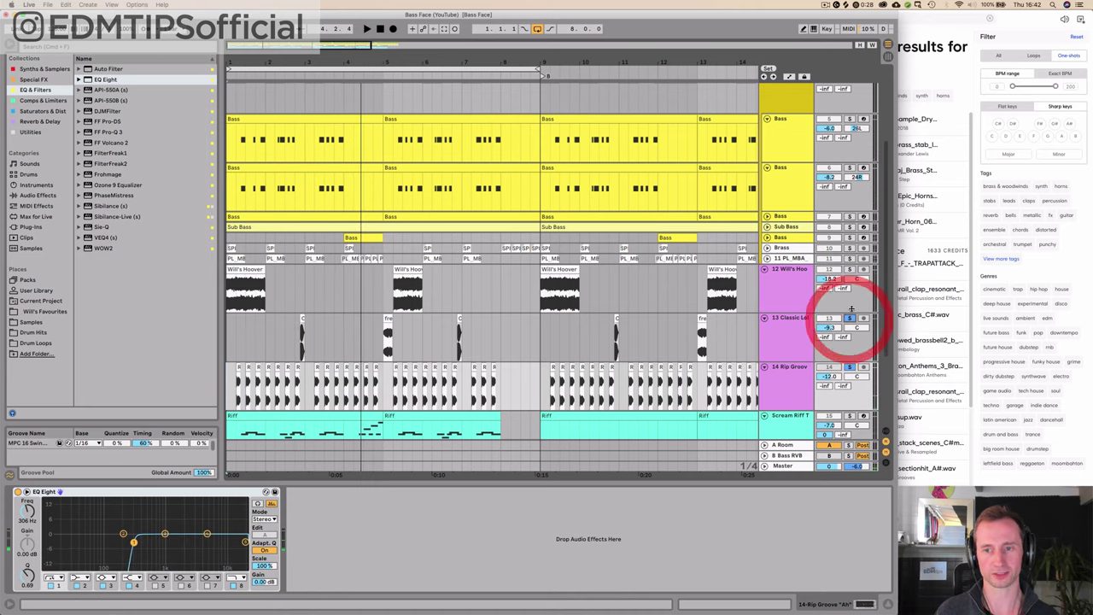
left_click(850, 318)
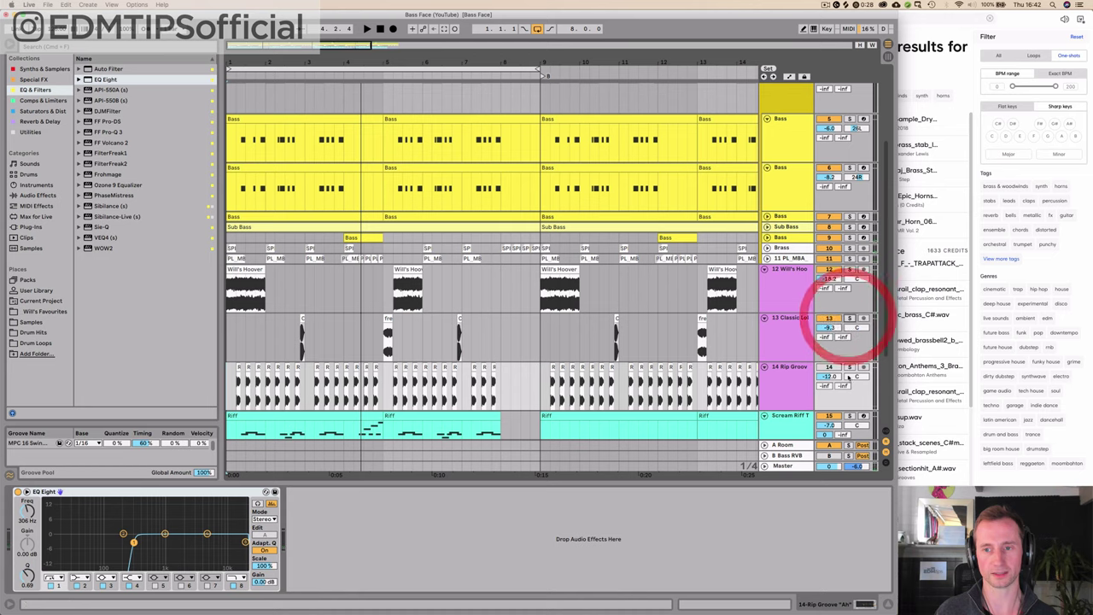
left_click(831, 369)
key("space")
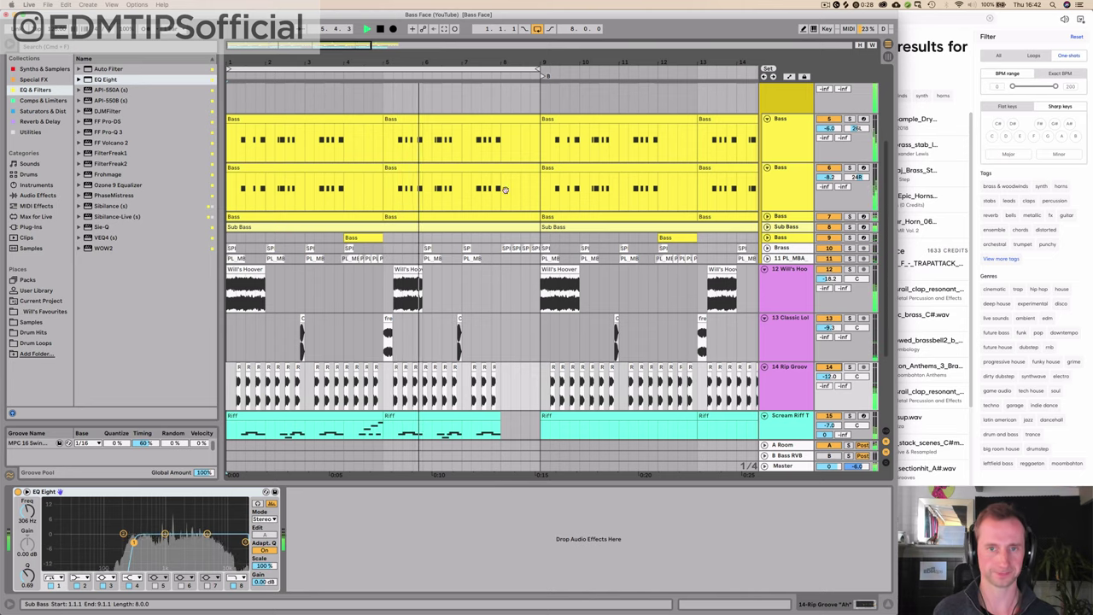
Move the eight-bar loop to 9.1.1–17.1.1 during playback and unfold the Siren track
left_click_drag(507, 63, 508, 98)
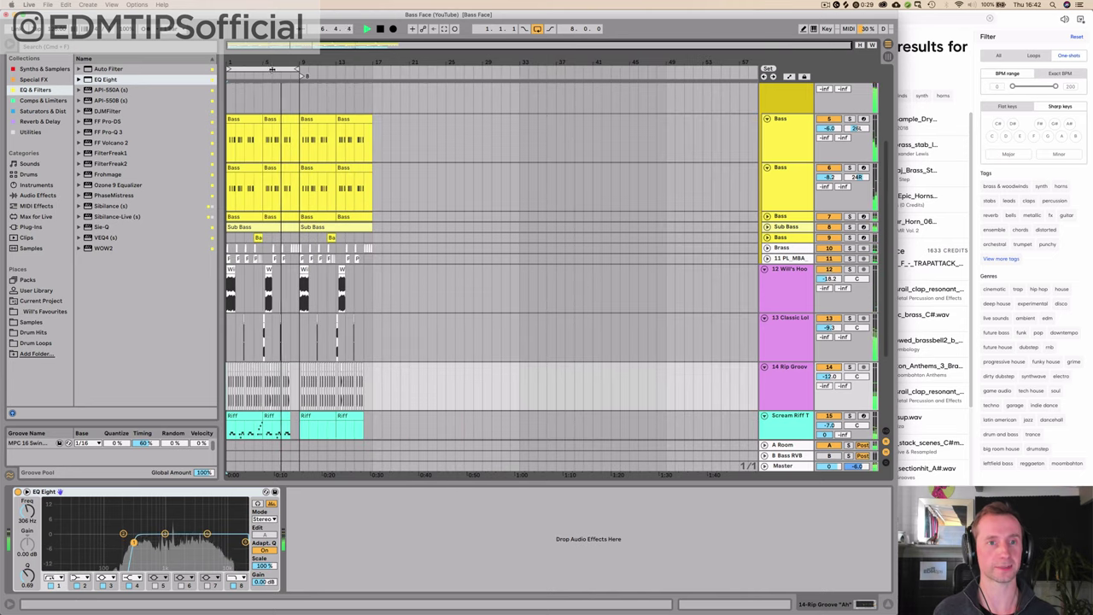
left_click_drag(270, 68, 345, 72)
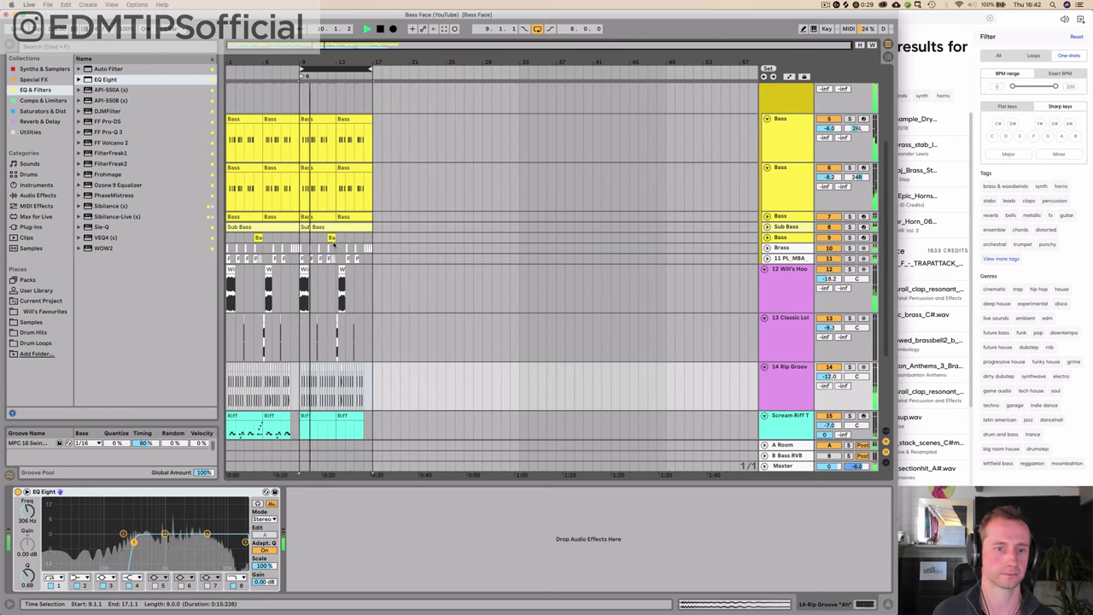
scroll(340, 242, "down", 3)
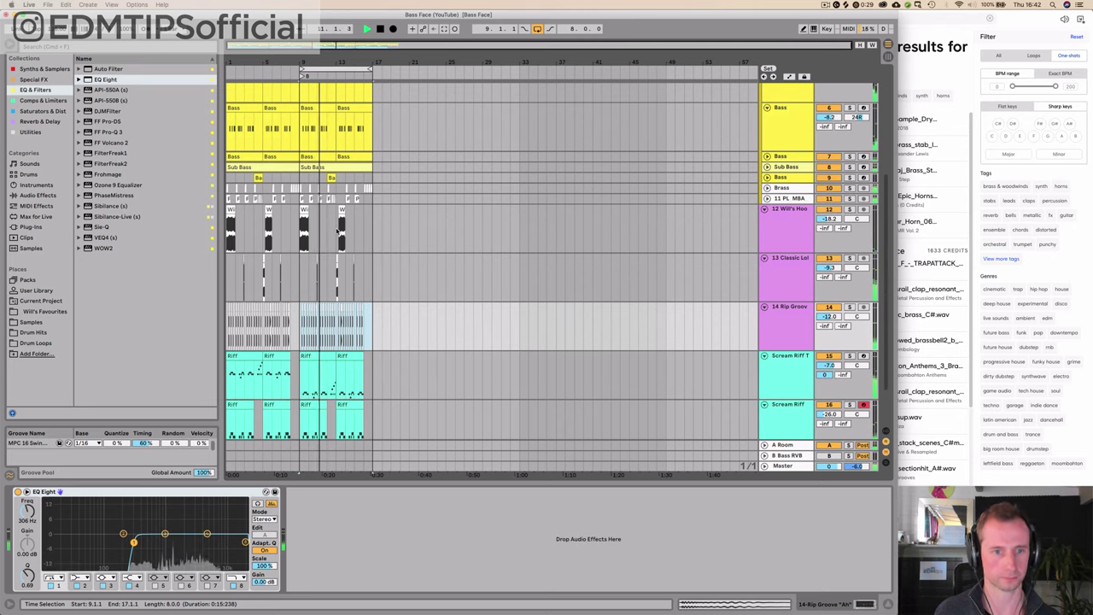
scroll(722, 358, "down", 3)
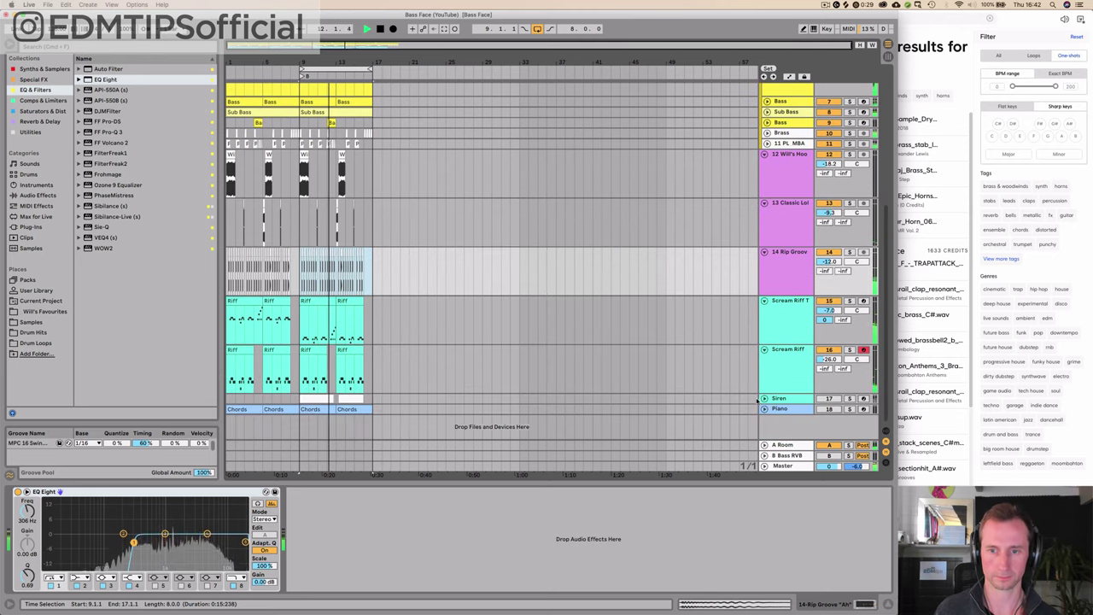
left_click(764, 398)
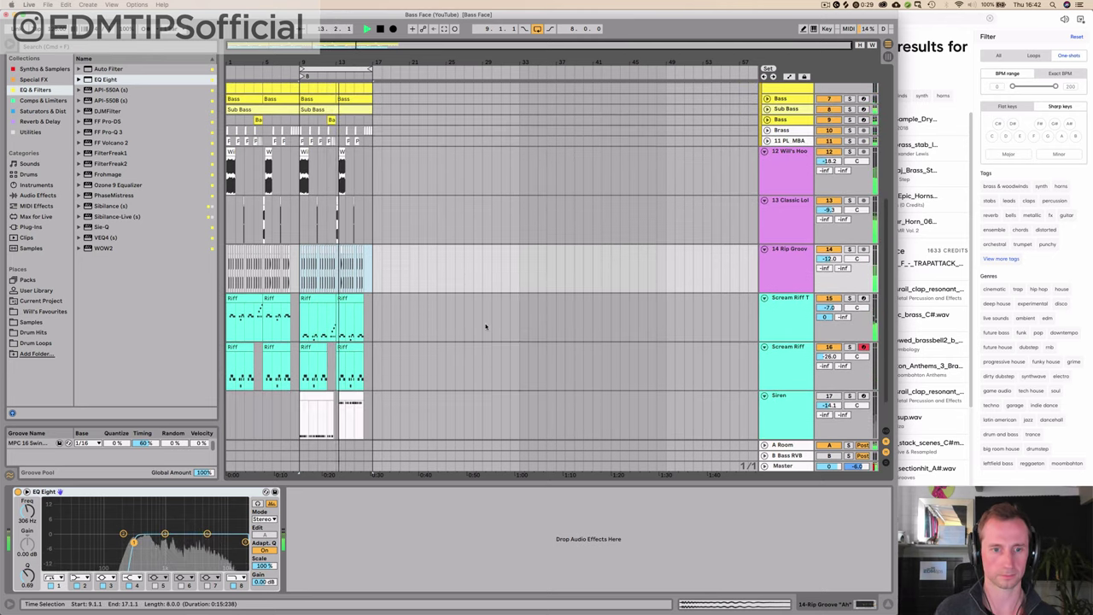
scroll(474, 330, "down", 2)
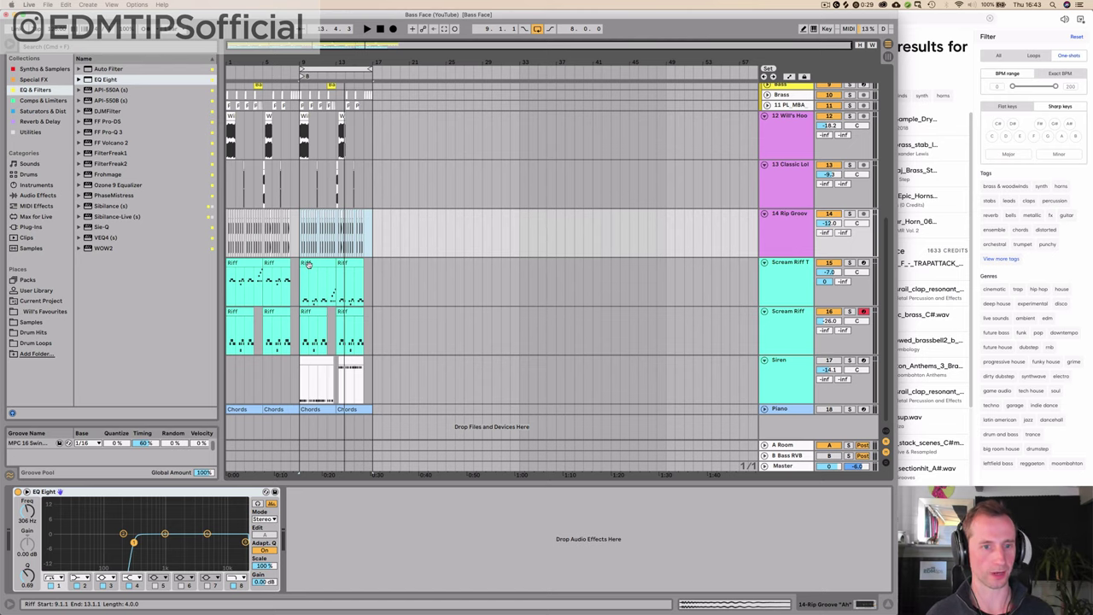
Open the Scream Riff Top clip at bar 9, then solo the track and compare its playback from bars 5 and 9
left_click(307, 264)
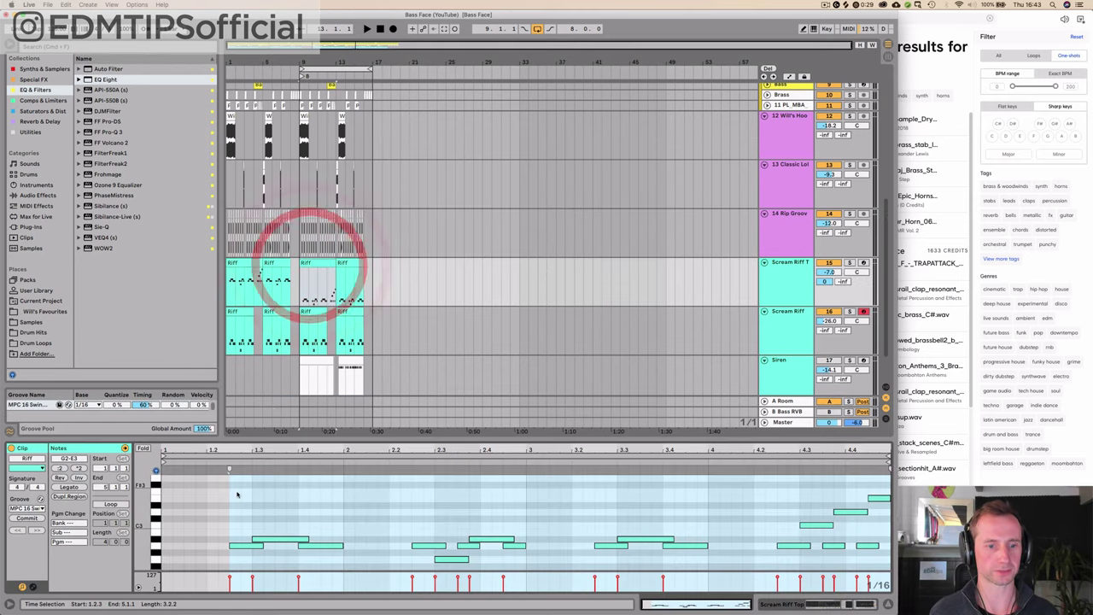
left_click(850, 263)
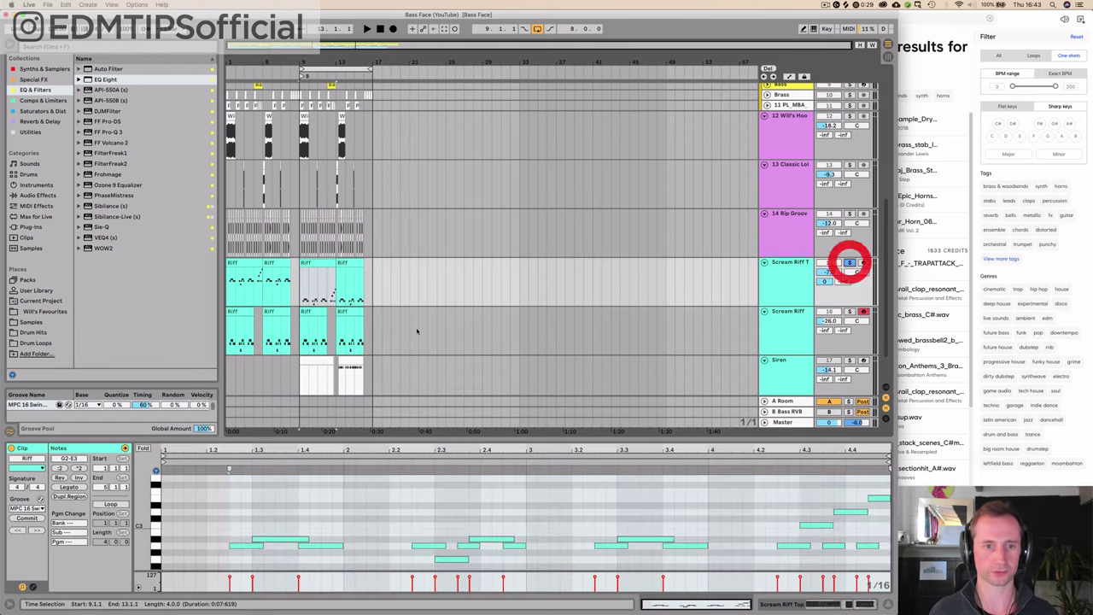
left_click(265, 287)
key("space")
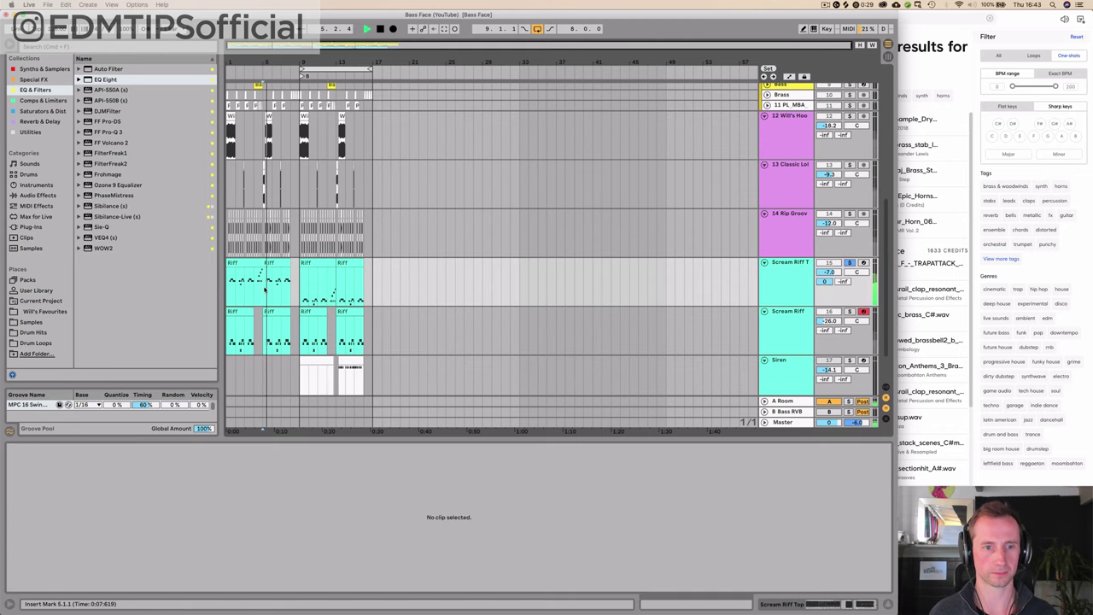
left_click(300, 288)
key("space")
key("space")
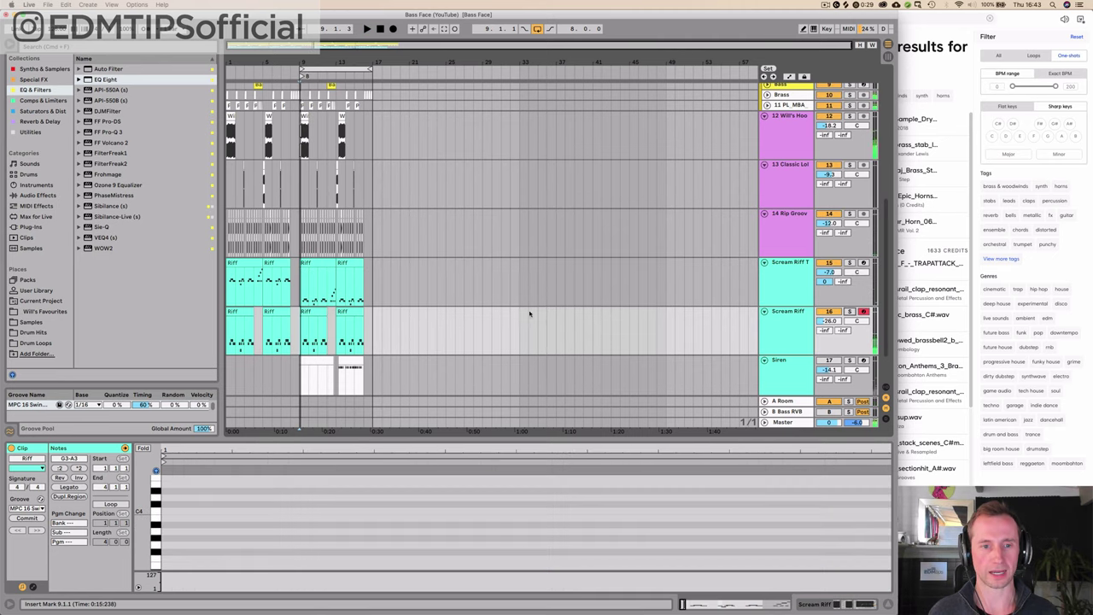
Select the Siren track and examine the pitch, zone and sample settings of its Laser_PL020 sampler
scroll(508, 316, "down", 2)
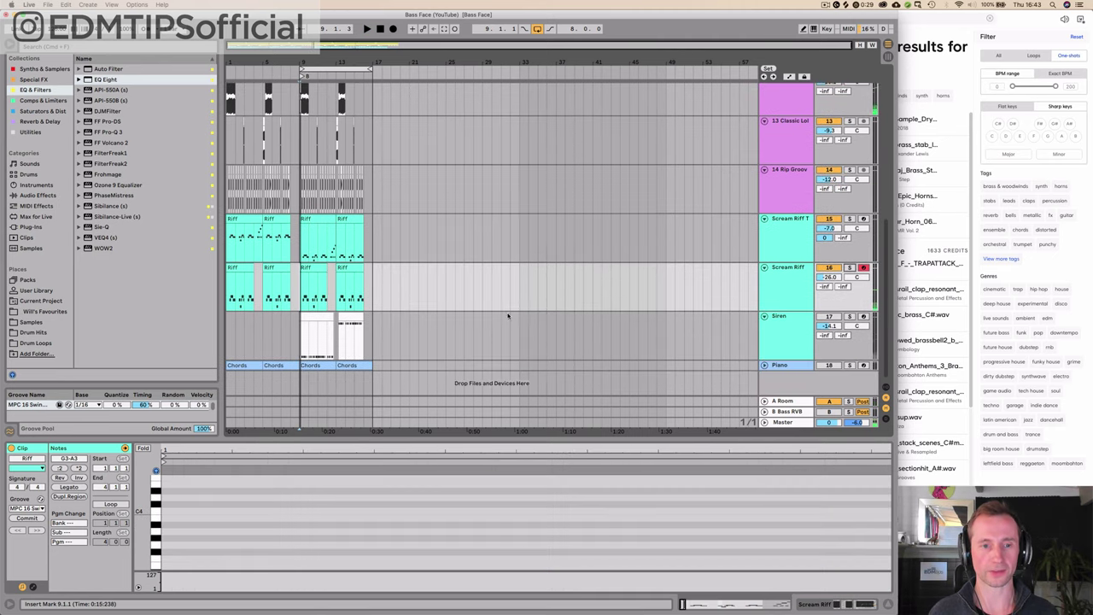
left_click(789, 327)
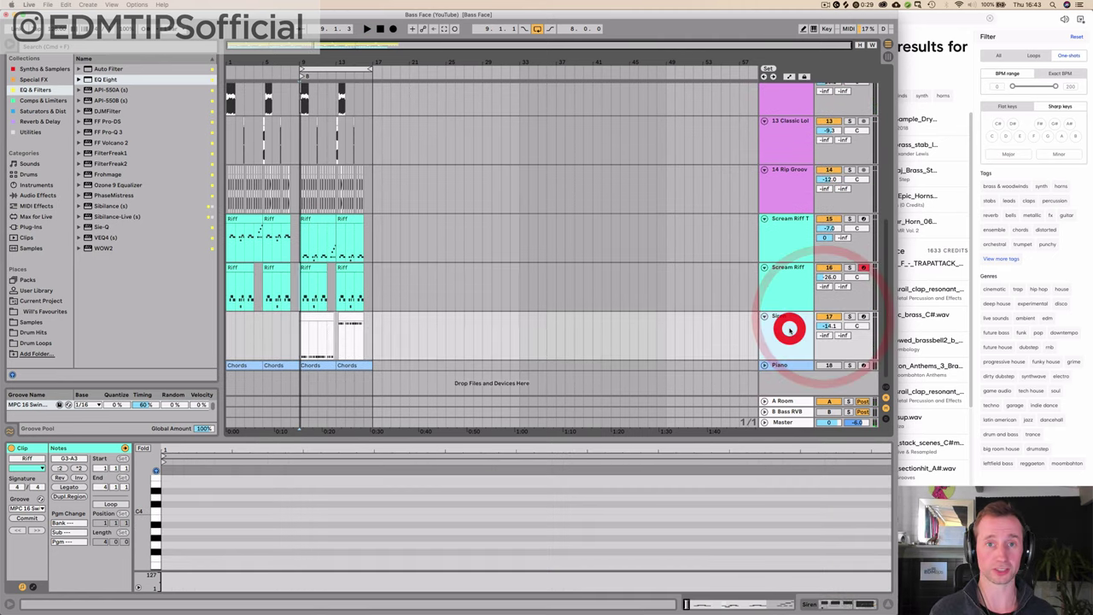
left_click(788, 327)
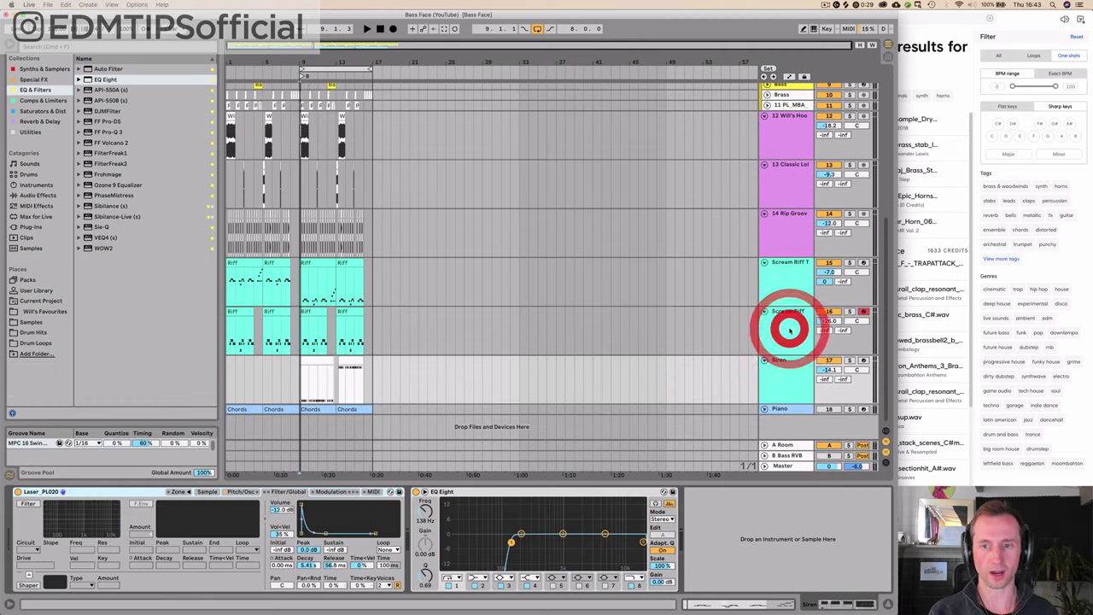
left_click(92, 492)
left_click(231, 493)
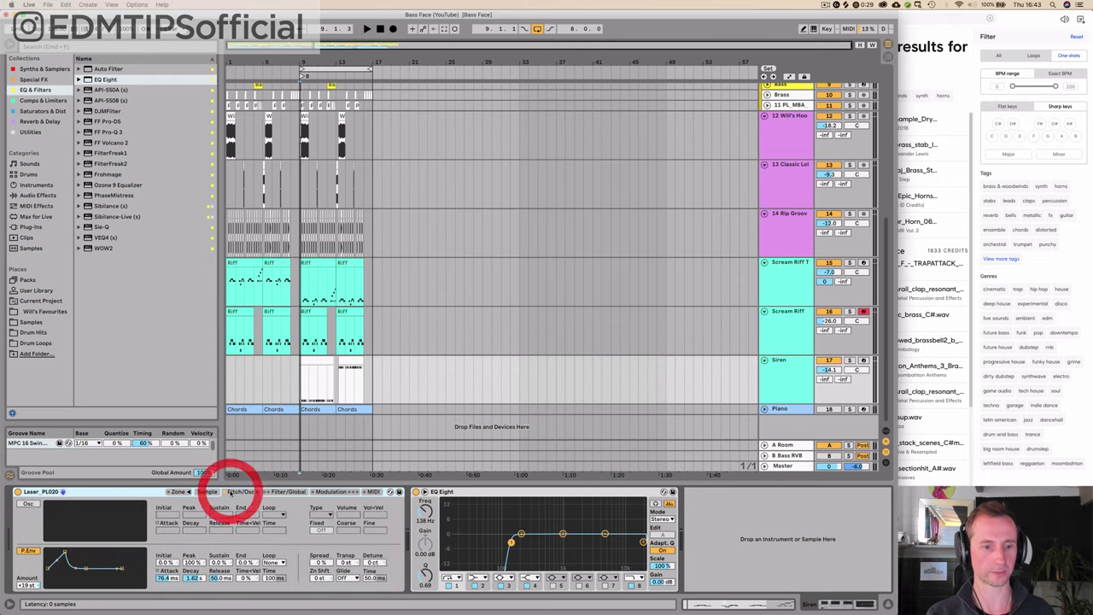
left_click(176, 493)
left_click(205, 493)
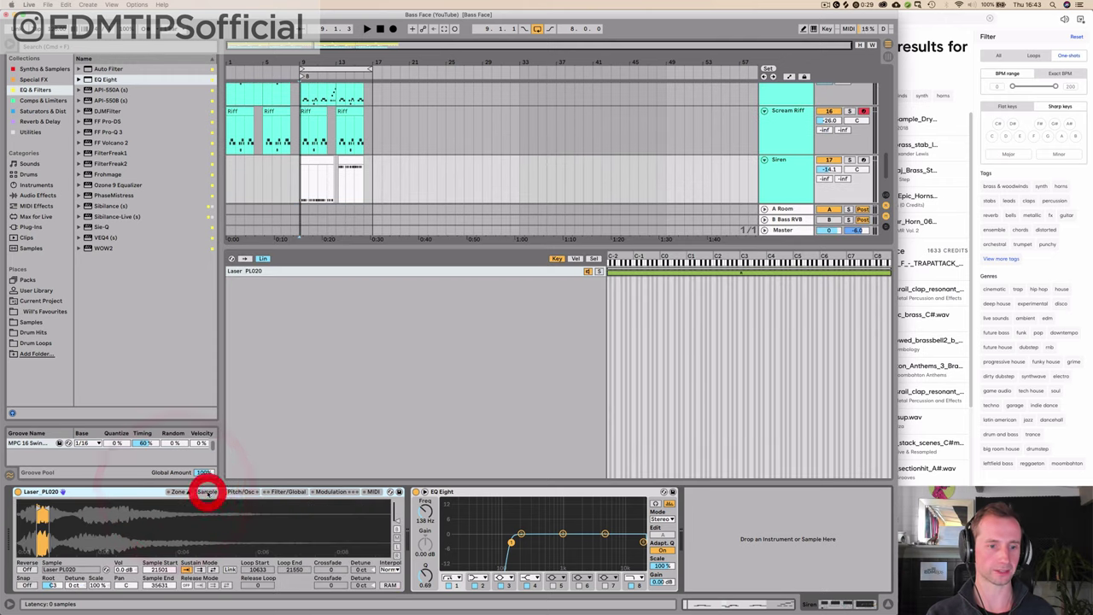
Examine the Siren track's EQ Eight curve in the enlarged display, and switch the EQ off
left_click(425, 492)
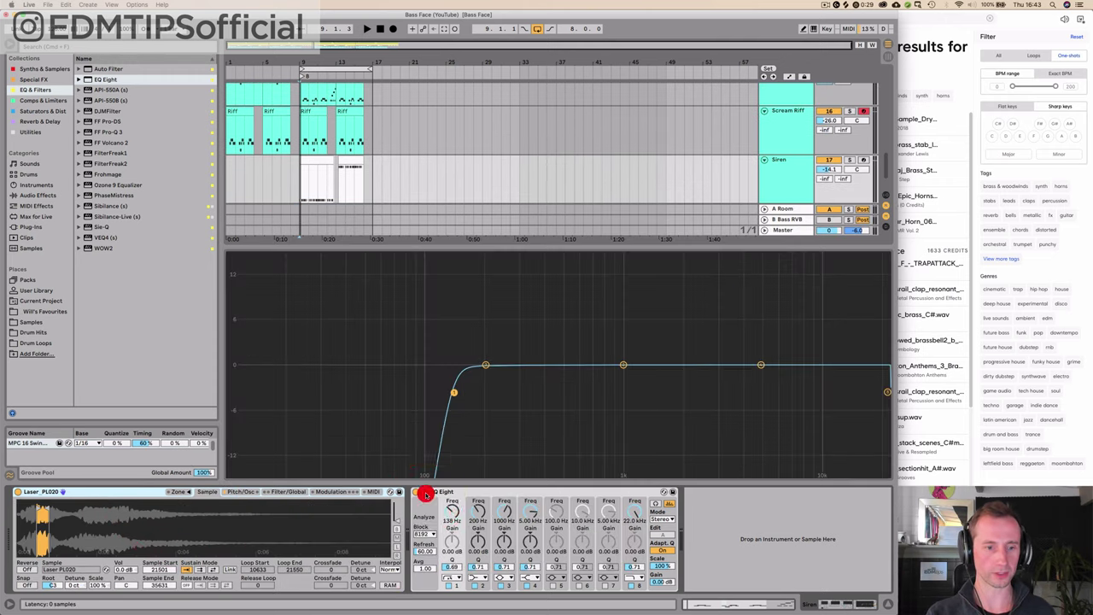
left_click(81, 493)
left_click(83, 492)
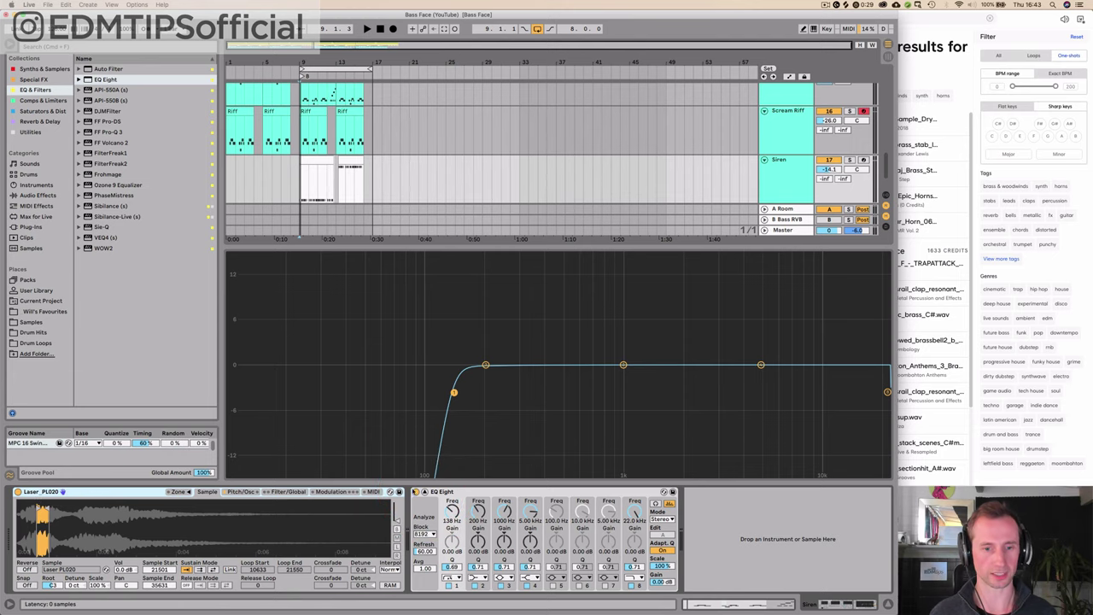
left_click(425, 492)
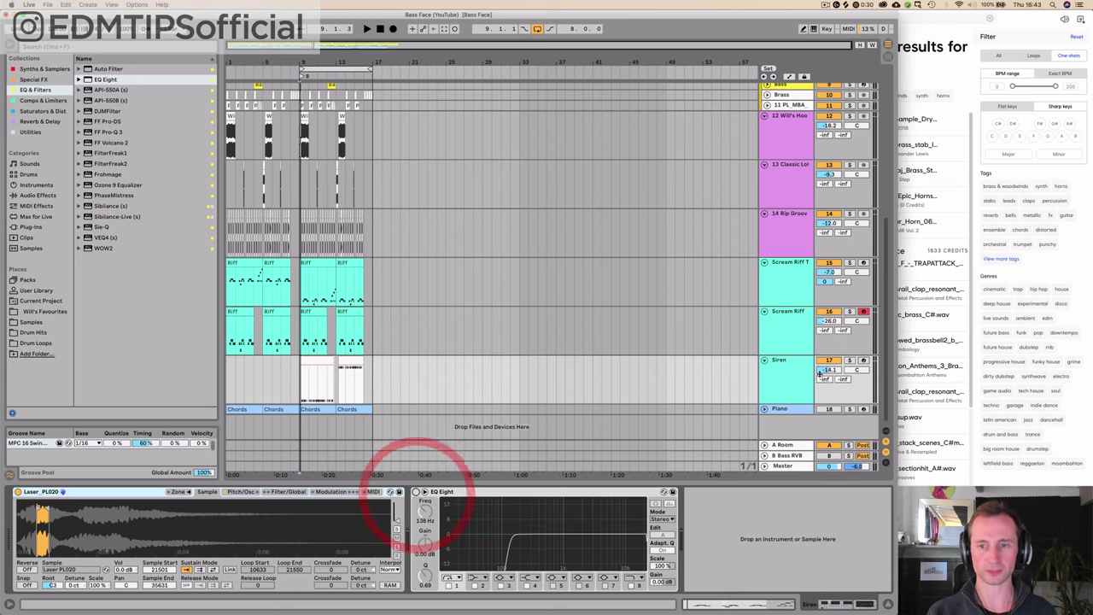
Solo the Siren track and audition its laser sound from bar 9
left_click(848, 360)
key("space")
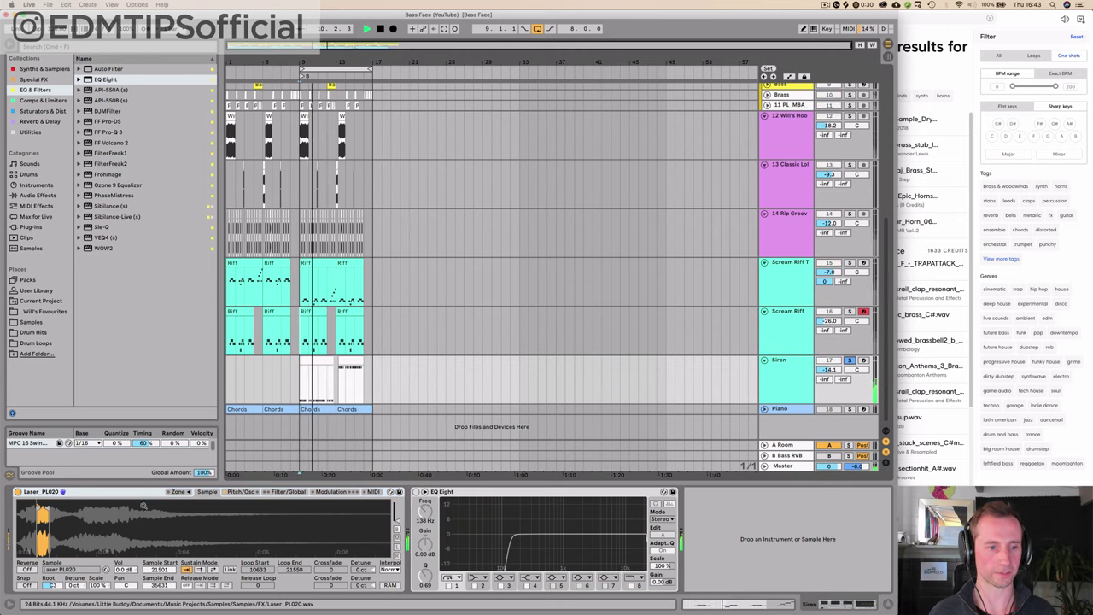
left_click(99, 494)
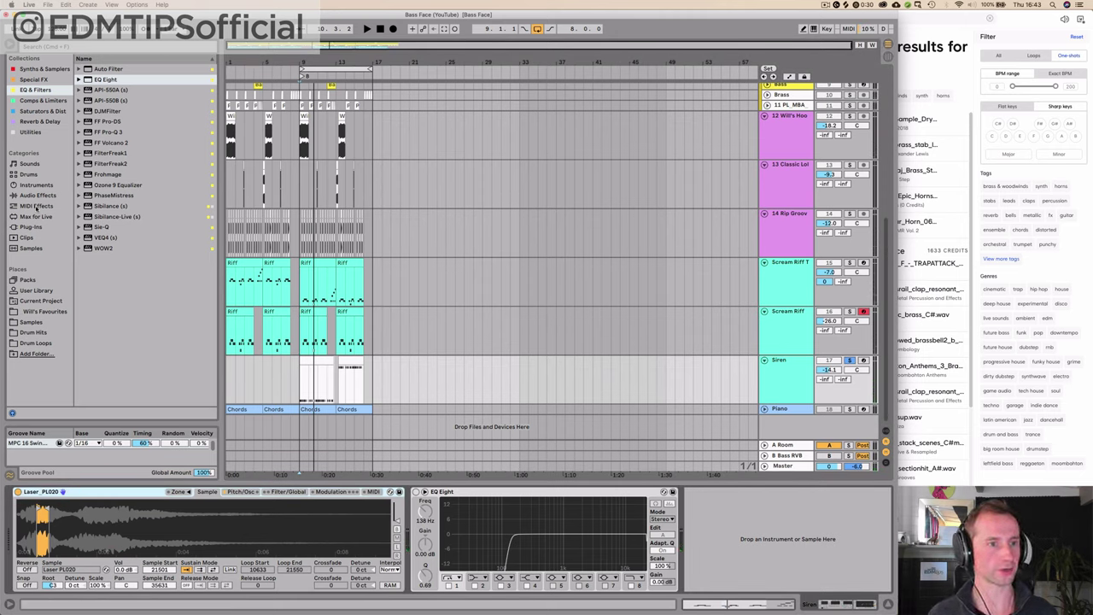
Replace the Laser_PL020 sampler on the Siren track with an empty Simpler placed before the EQ Eight
left_click(32, 321)
left_click(115, 494)
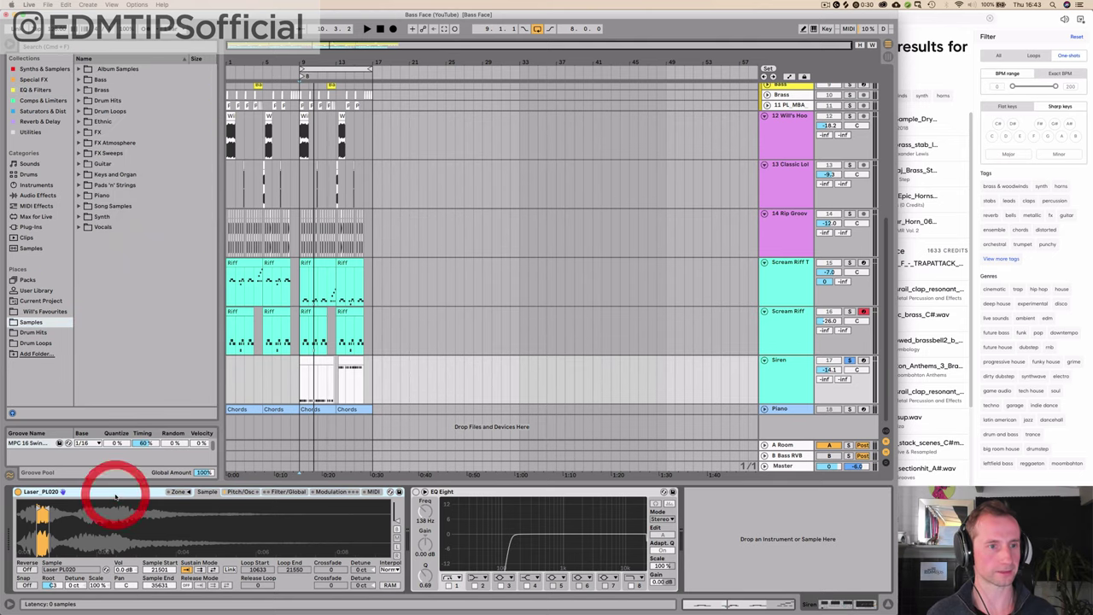
key("Delete")
left_click(43, 69)
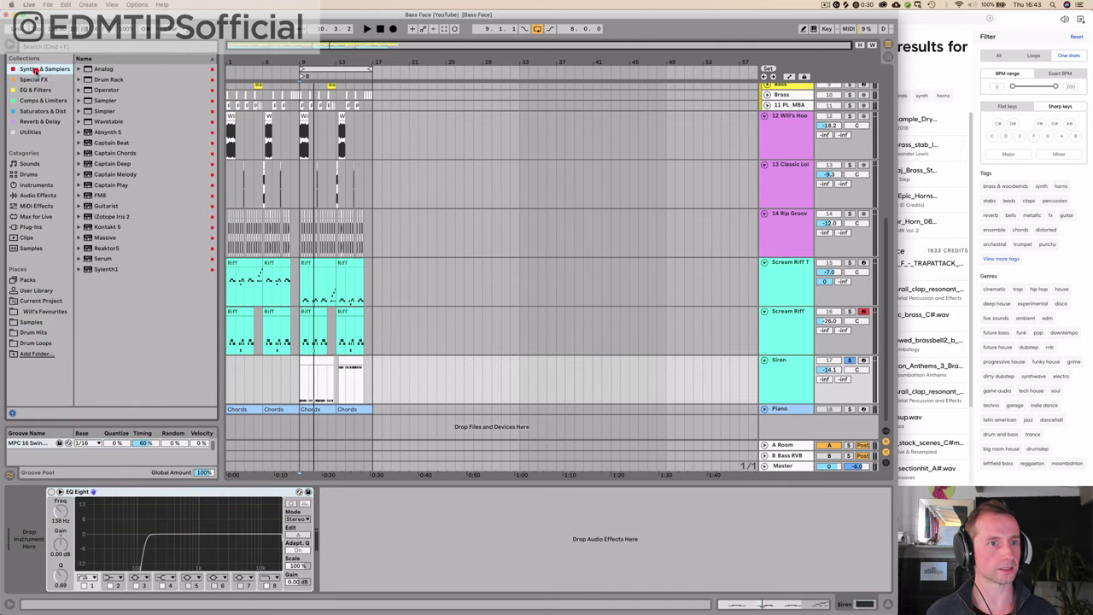
left_click_drag(105, 112, 33, 517)
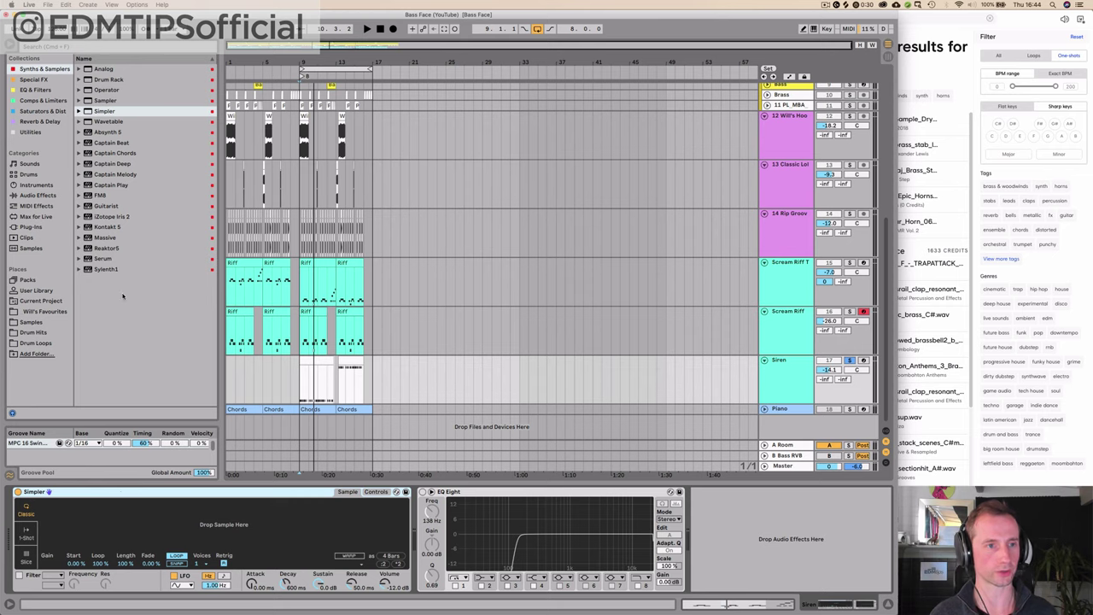
Audition one-shots in the Synth folder of the Samples library and load 834.wav into the Siren track's Simpler
left_click(23, 322)
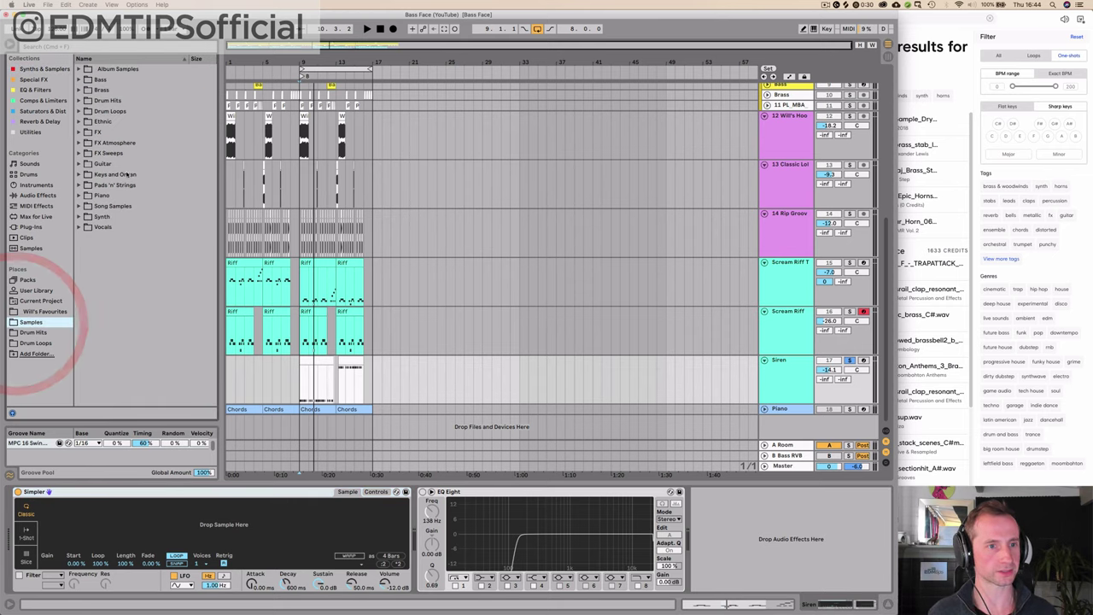
left_click(93, 216)
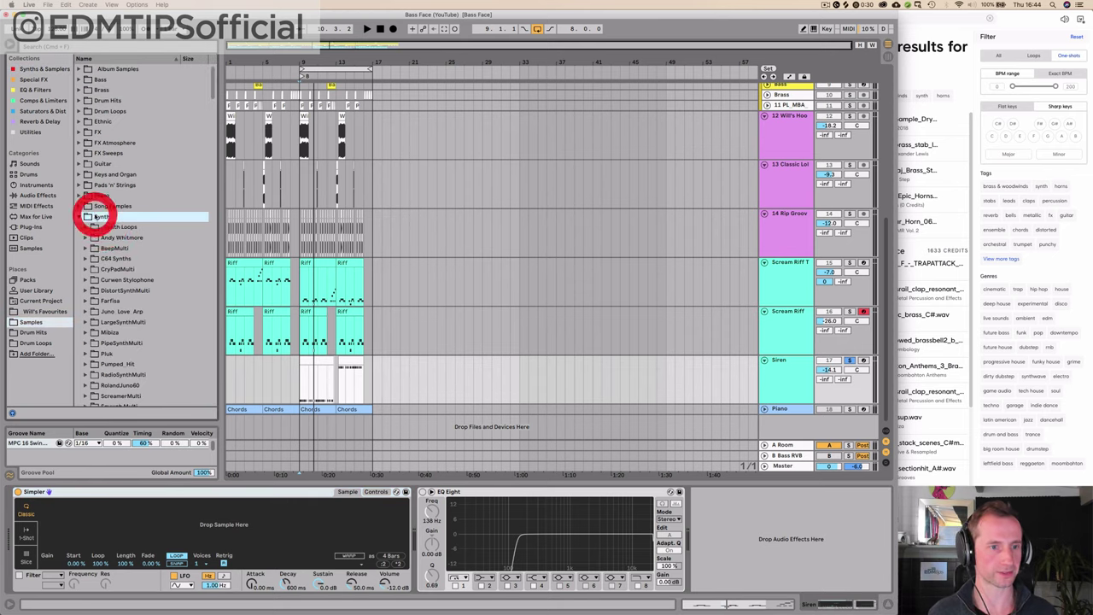
scroll(113, 173, "down", 10)
left_click(112, 184)
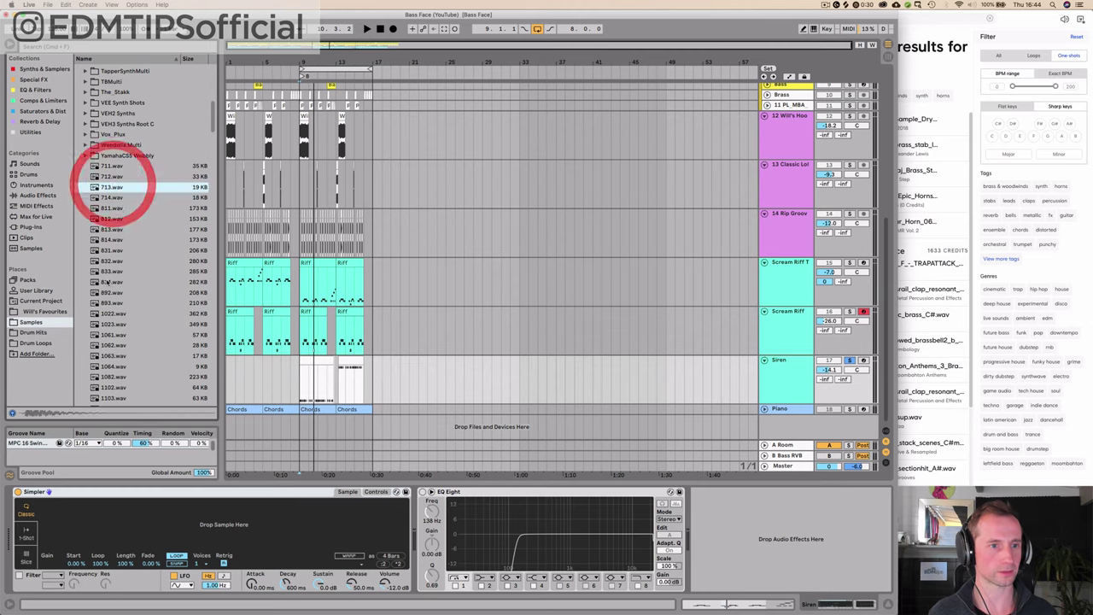
left_click(112, 282)
scroll(128, 265, "down", 5)
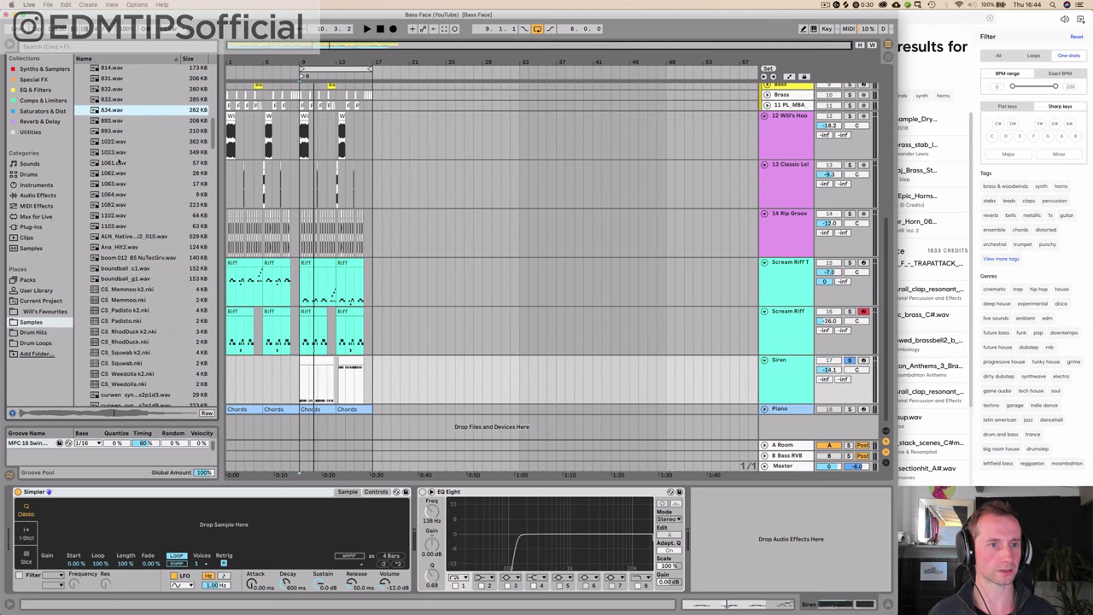
scroll(120, 162, "up", 2)
left_click(112, 178)
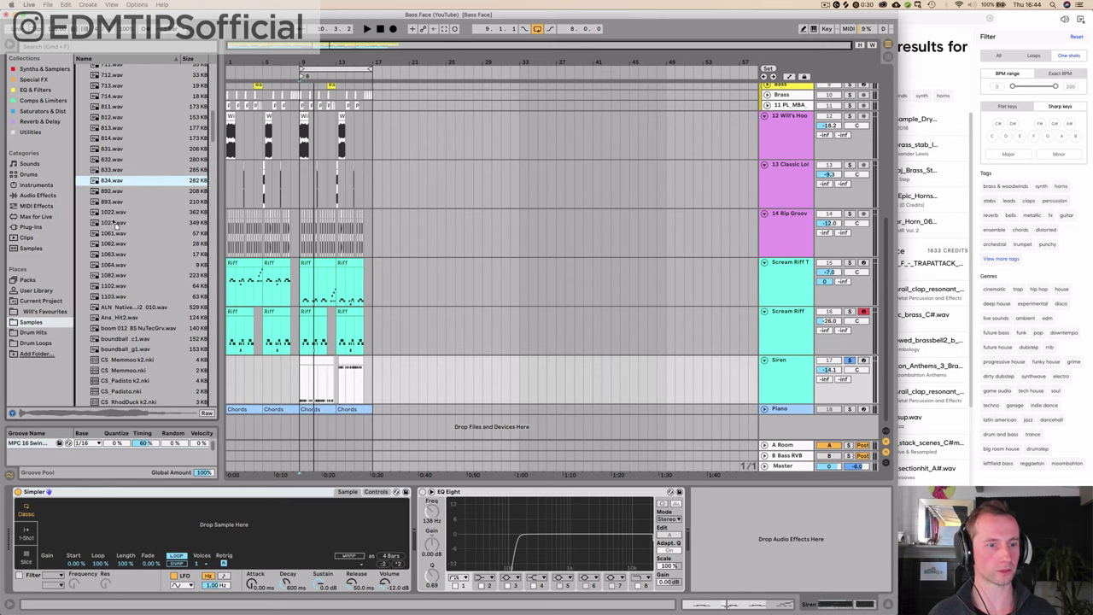
left_click_drag(97, 516, 91, 521)
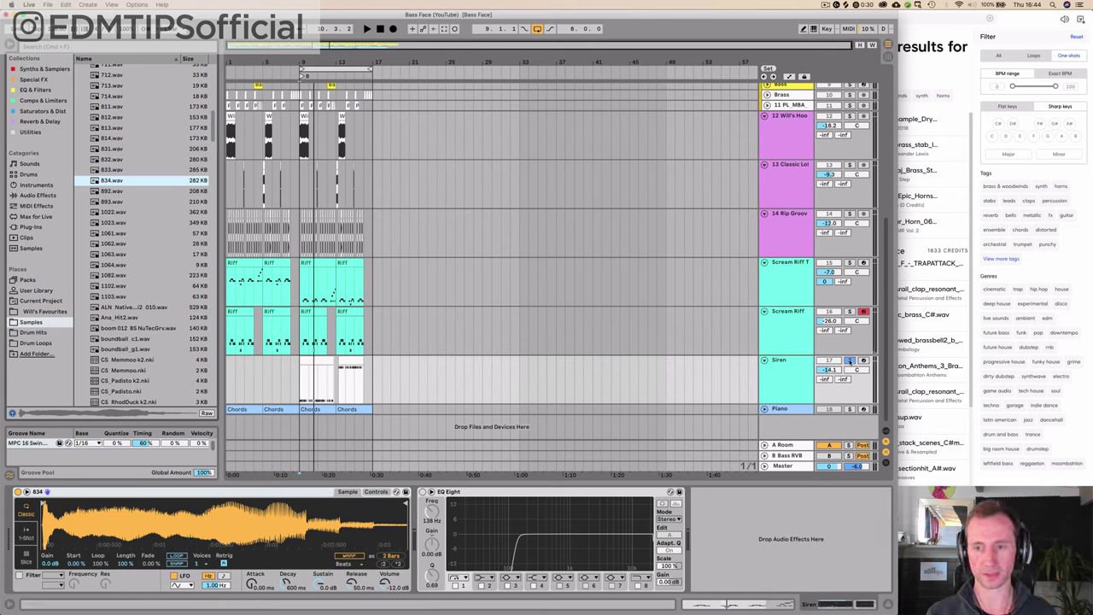
Arm the Siren track for recording, convert its Simpler to a Sampler and show the pitch envelope settings
left_click(863, 359)
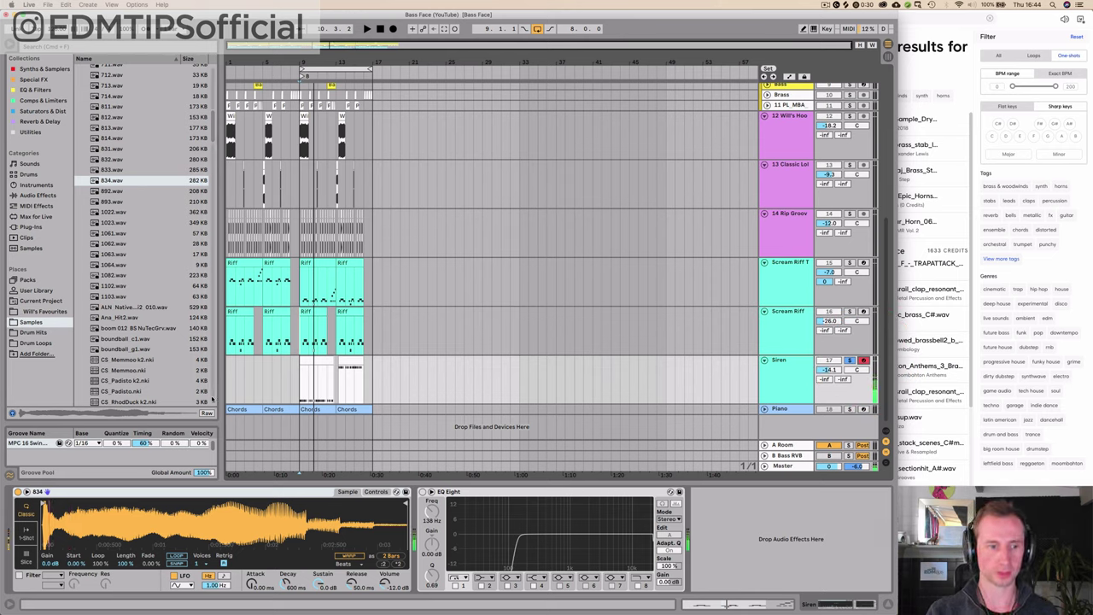
right_click(285, 493)
left_click(310, 469)
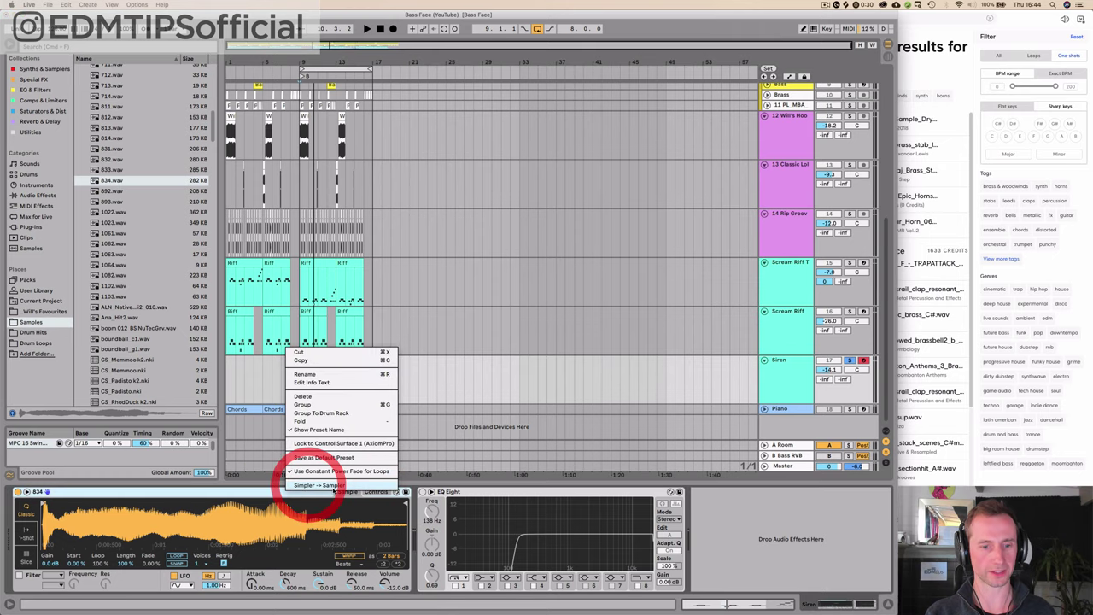
left_click(242, 492)
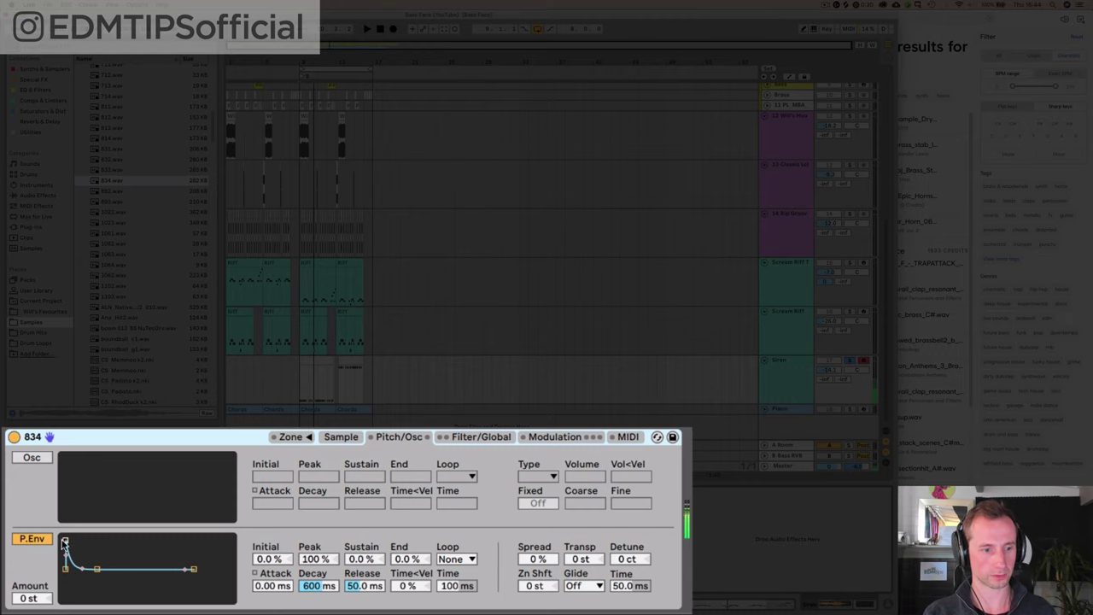
Shape the Sampler's pitch envelope with amount +36 st, initial 3.1%, attack 117 ms and sustain -100%
left_click_drag(66, 543, 86, 541)
left_click_drag(48, 603, 49, 589)
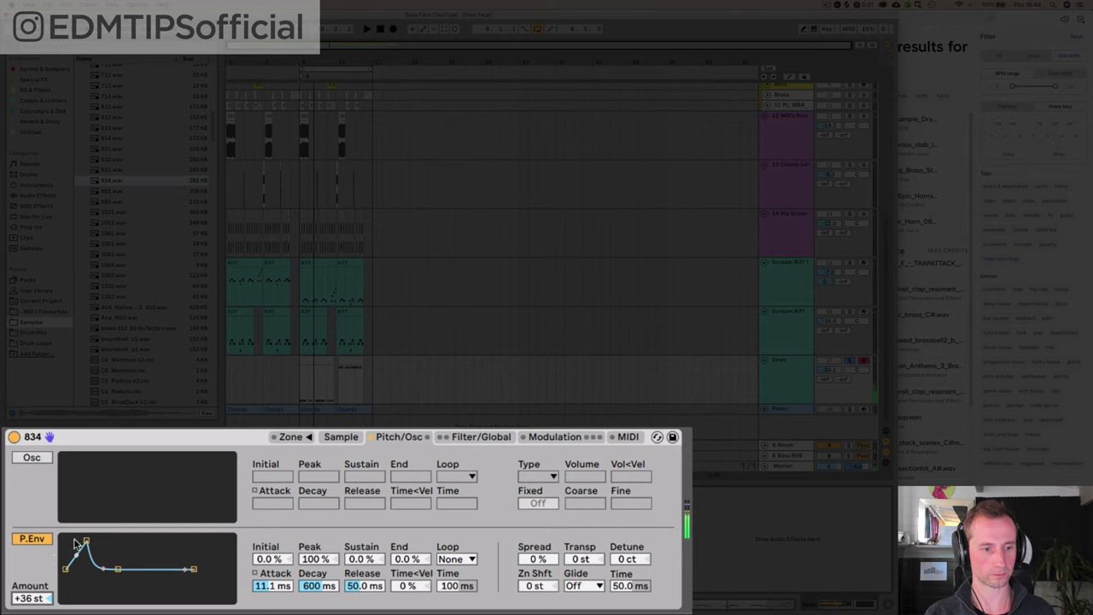
left_click_drag(86, 541, 100, 541)
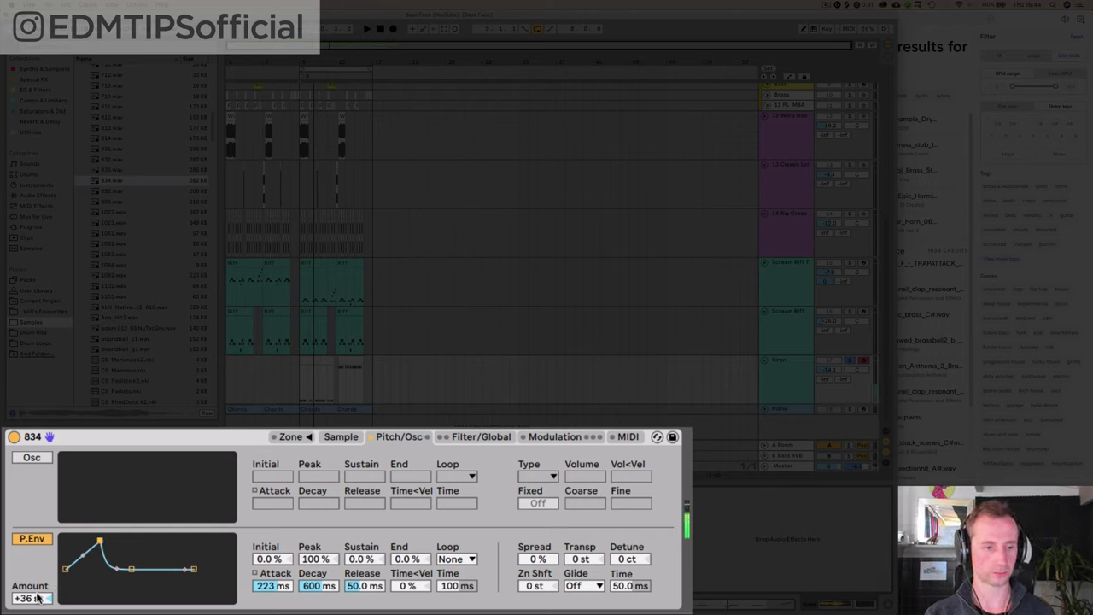
mouse_move(262, 559)
left_mouse_down()
mouse_move(262, 512)
mouse_move(261, 605)
mouse_move(262, 571)
left_mouse_up()
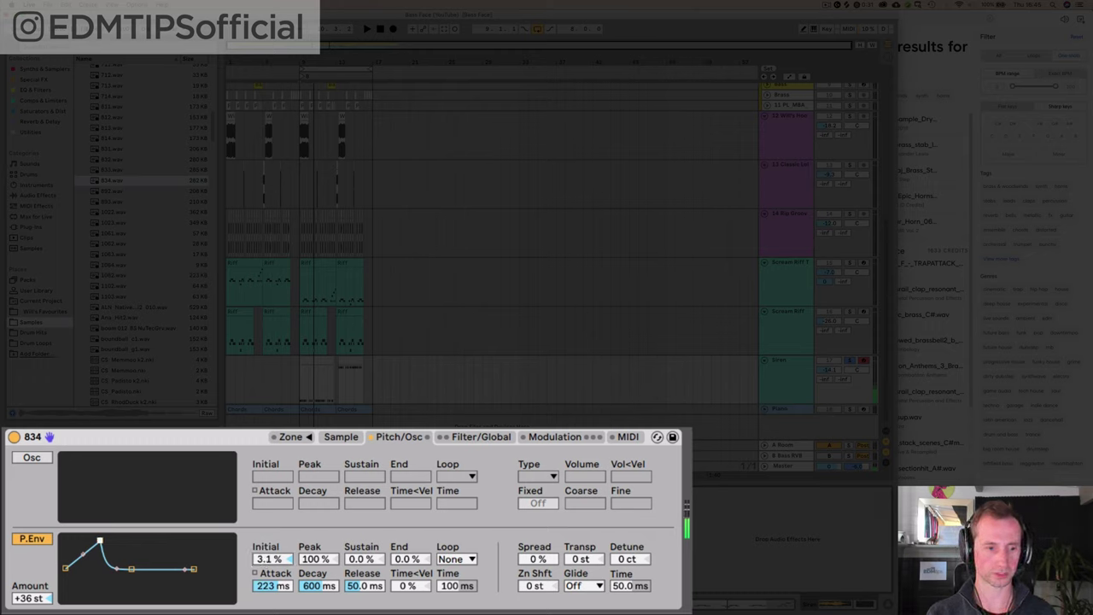
left_click_drag(99, 541, 97, 541)
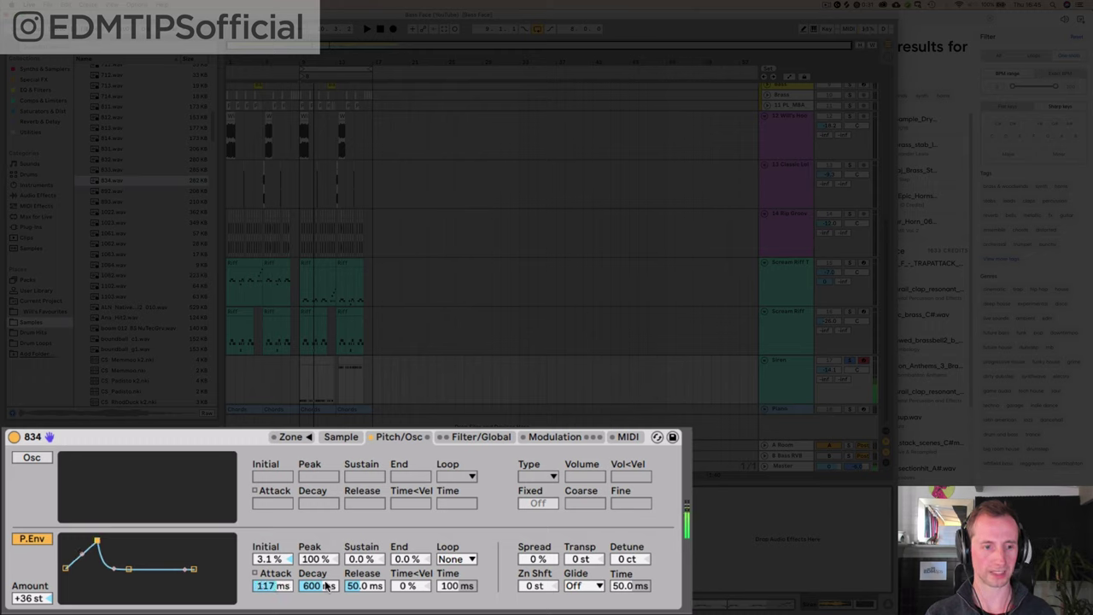
left_click_drag(359, 561, 358, 598)
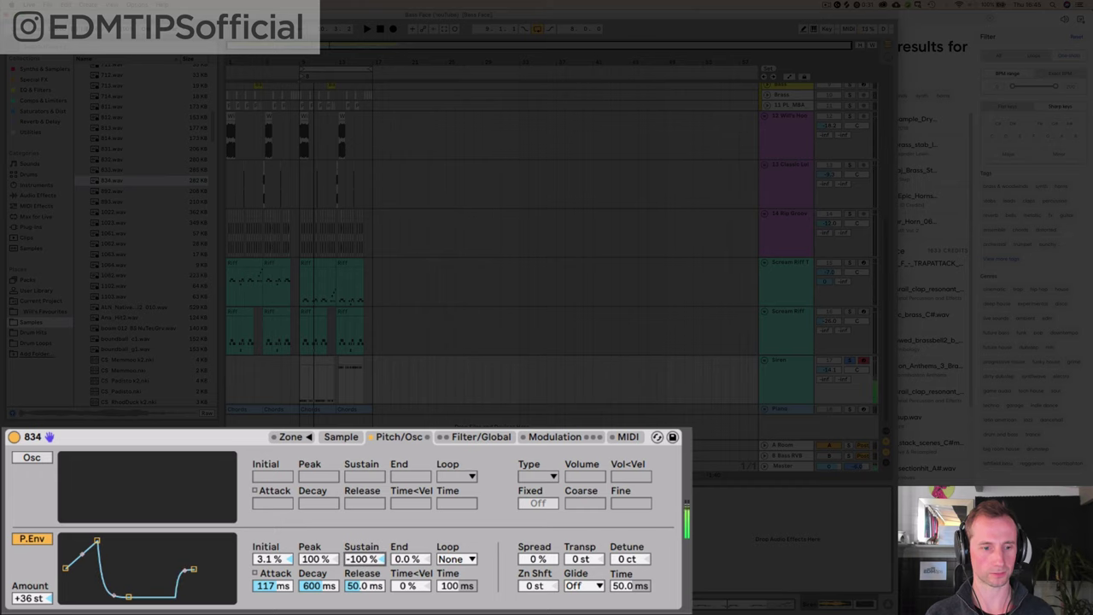
mouse_move(364, 558)
left_mouse_down()
mouse_move(365, 540)
mouse_move(364, 558)
left_mouse_up()
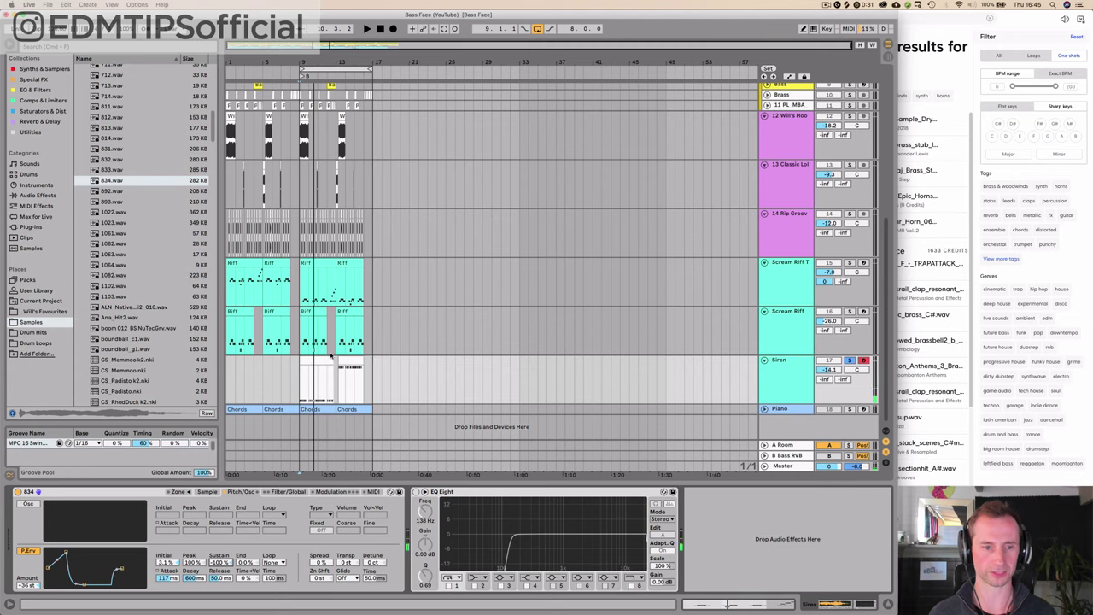
Transpose all notes of the Siren clip at bar 9 up three octaves to G3 and audition the result
key("space")
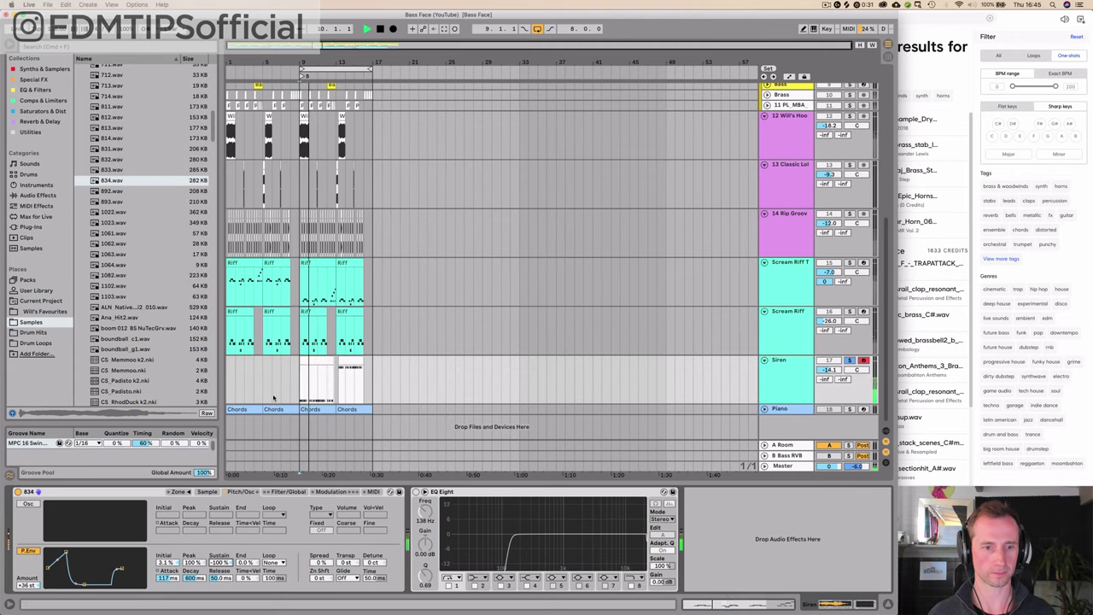
double_click(312, 361)
key("space")
left_click(274, 502)
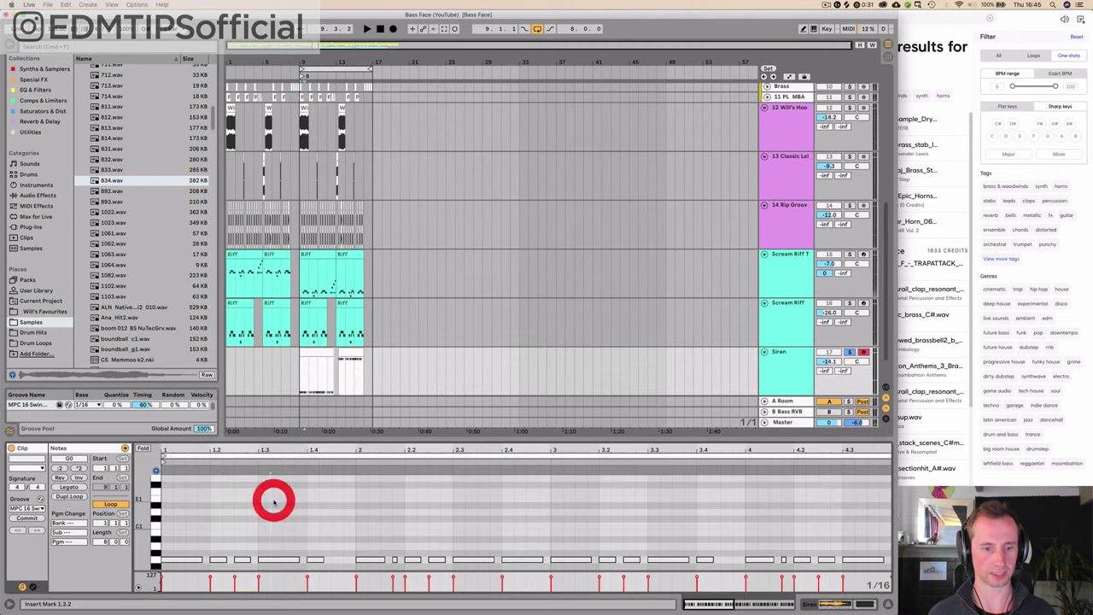
key("super+a")
key("shift+Up")
key("shift+Up")
key("shift+Up")
key("space")
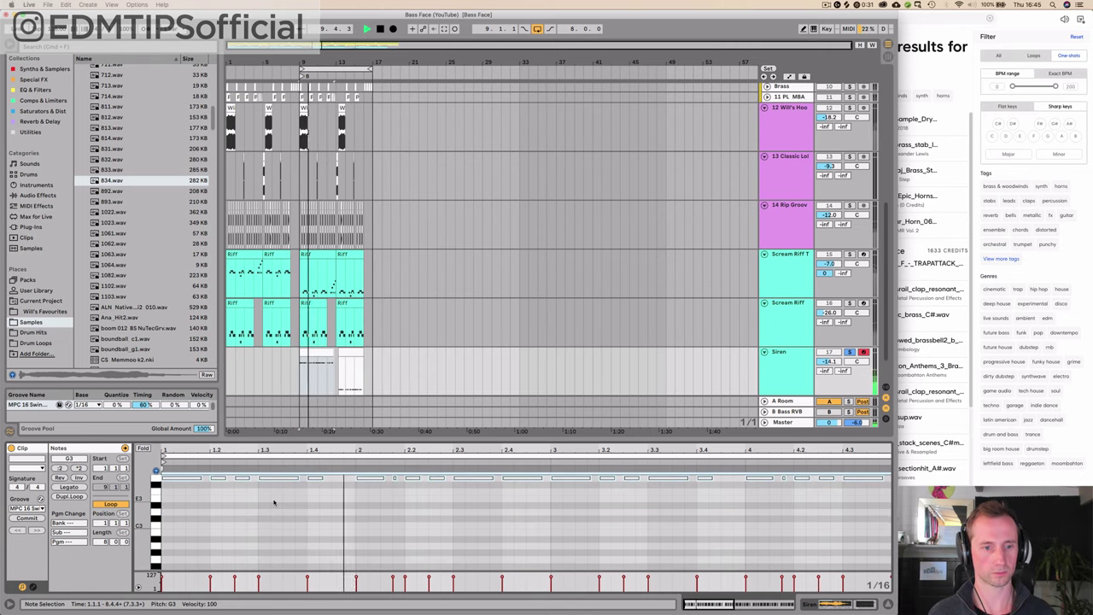
key("shift+Tab")
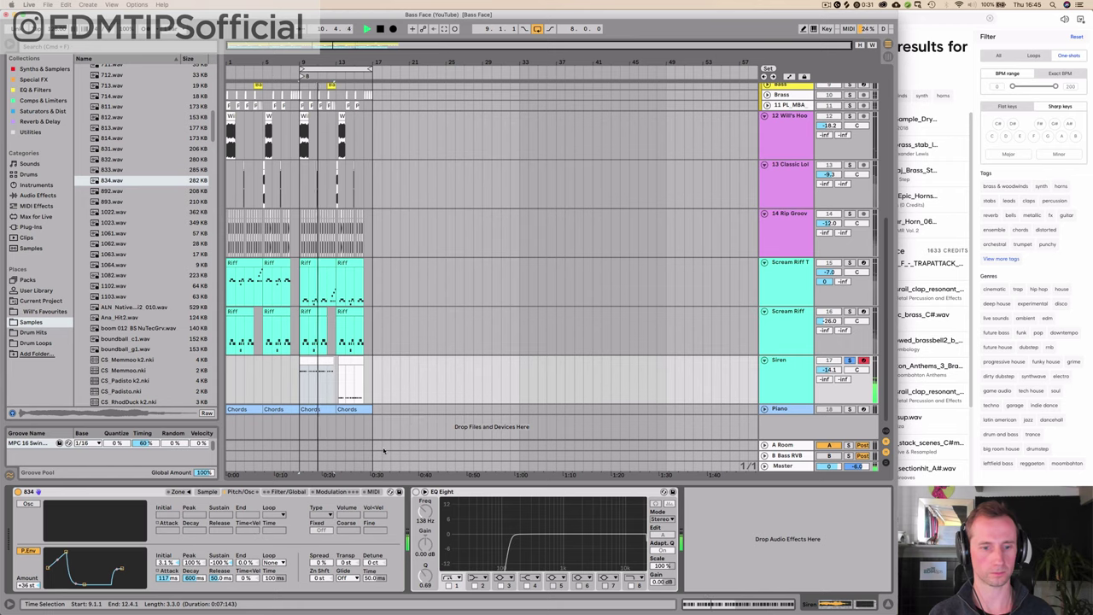
key("space")
Switch on the Siren track's EQ Eight and raise its low-cut frequency to 188 Hz during playback
left_click(416, 492)
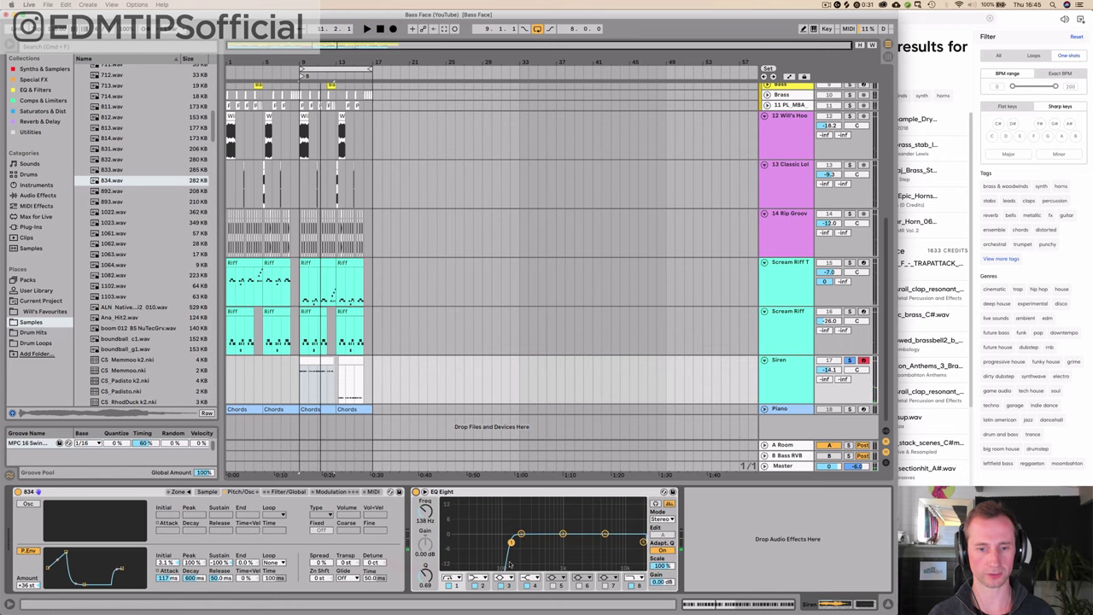
key("space")
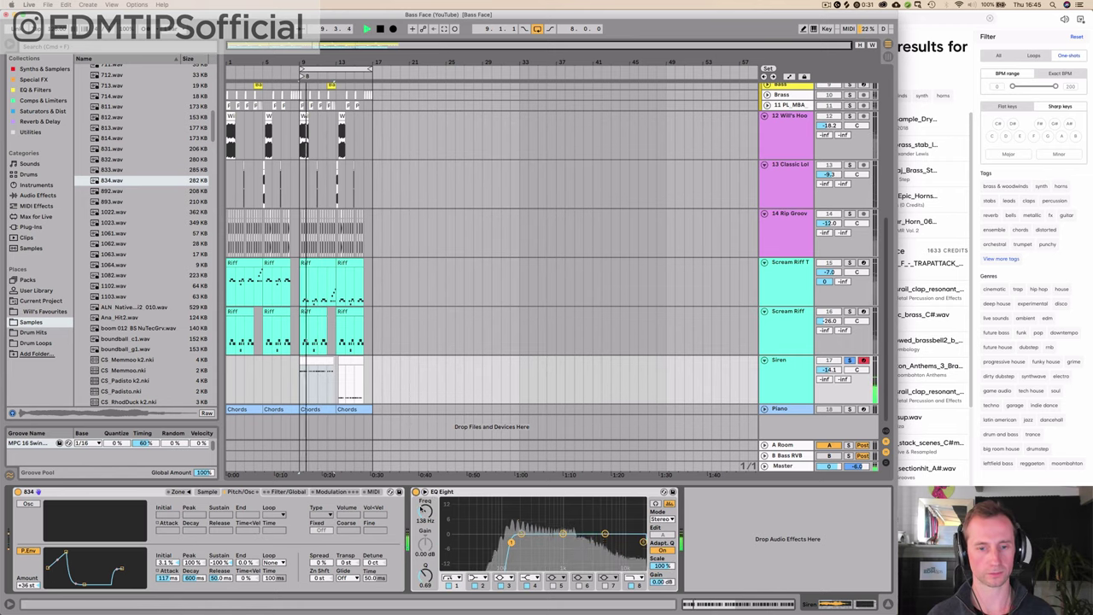
mouse_move(426, 510)
left_mouse_down()
mouse_move(425, 488)
mouse_move(425, 503)
left_mouse_up()
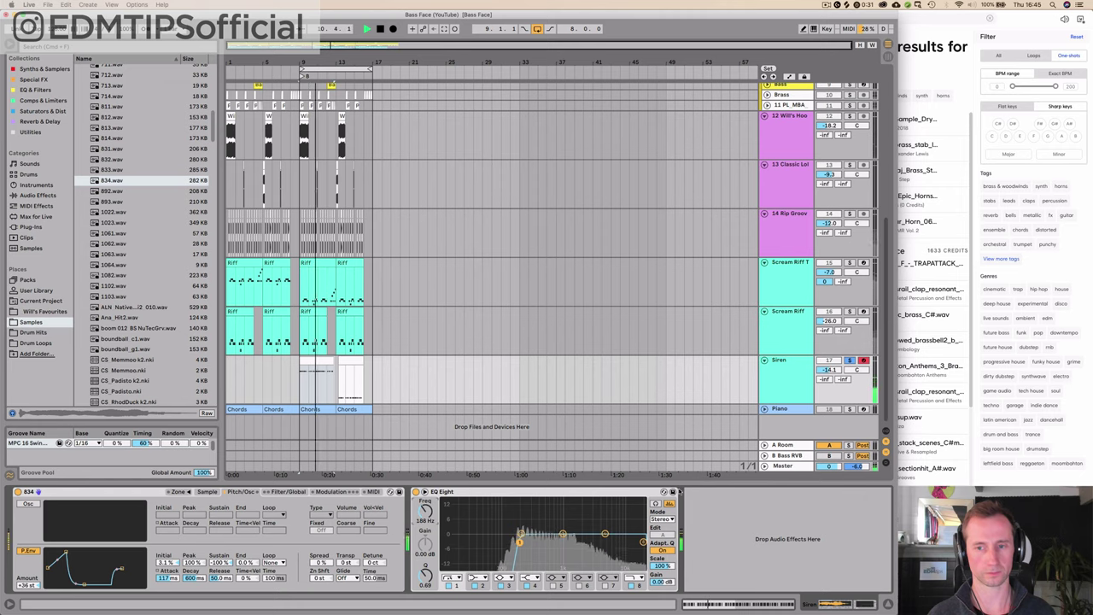
key("space")
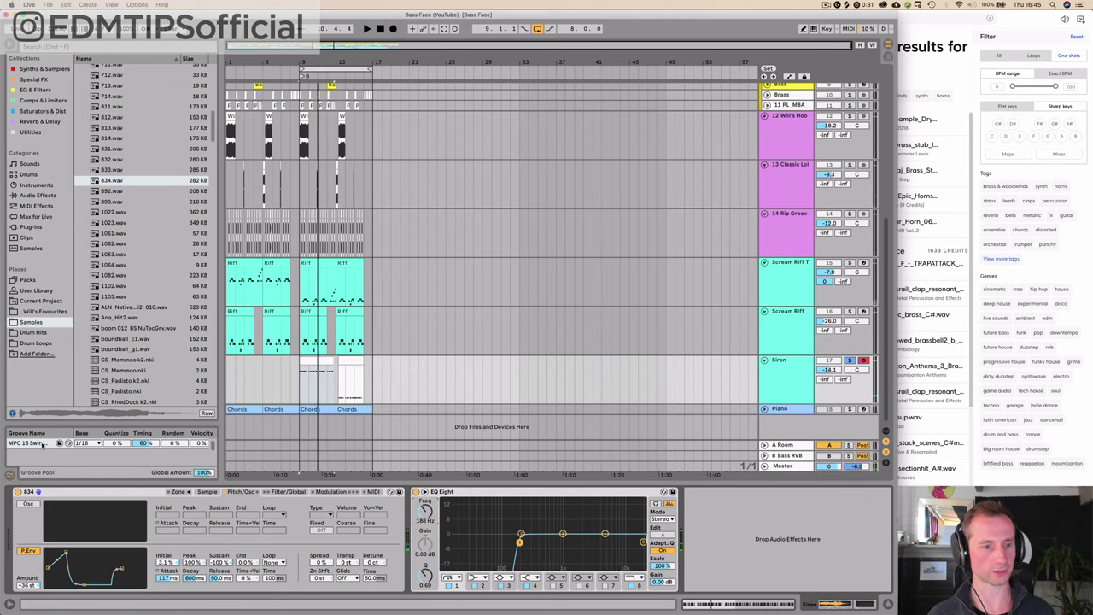
Apply the MPC 16 Swing groove to the Siren clip at bar 9, and set the unsoloed track's volume to -12.4 dB against the mix
left_click_drag(41, 444, 263, 408)
left_click_drag(313, 381, 311, 372)
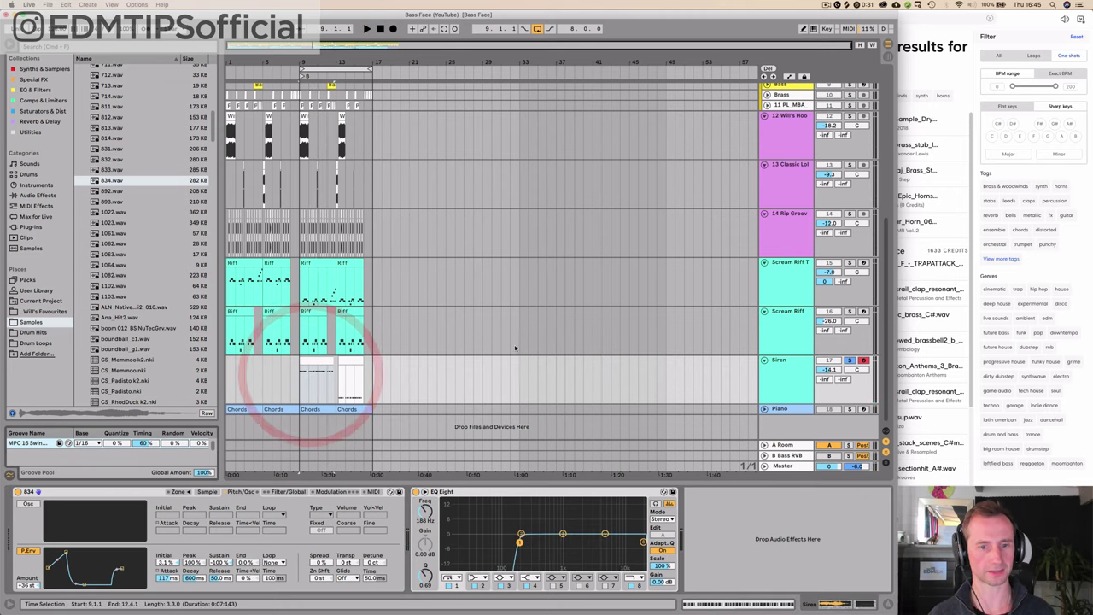
left_click(850, 362)
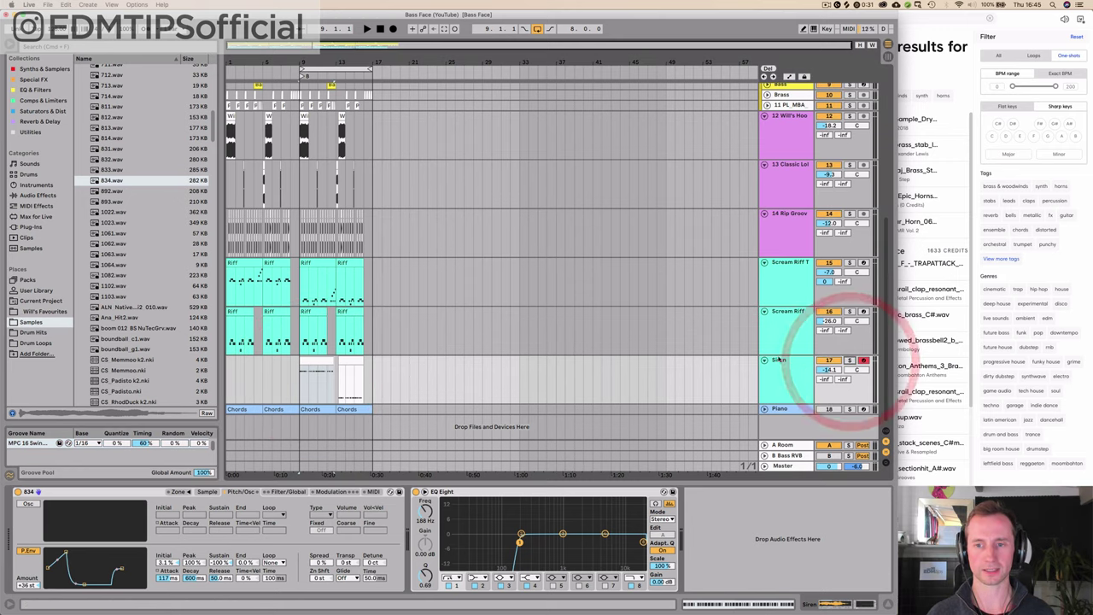
key("space")
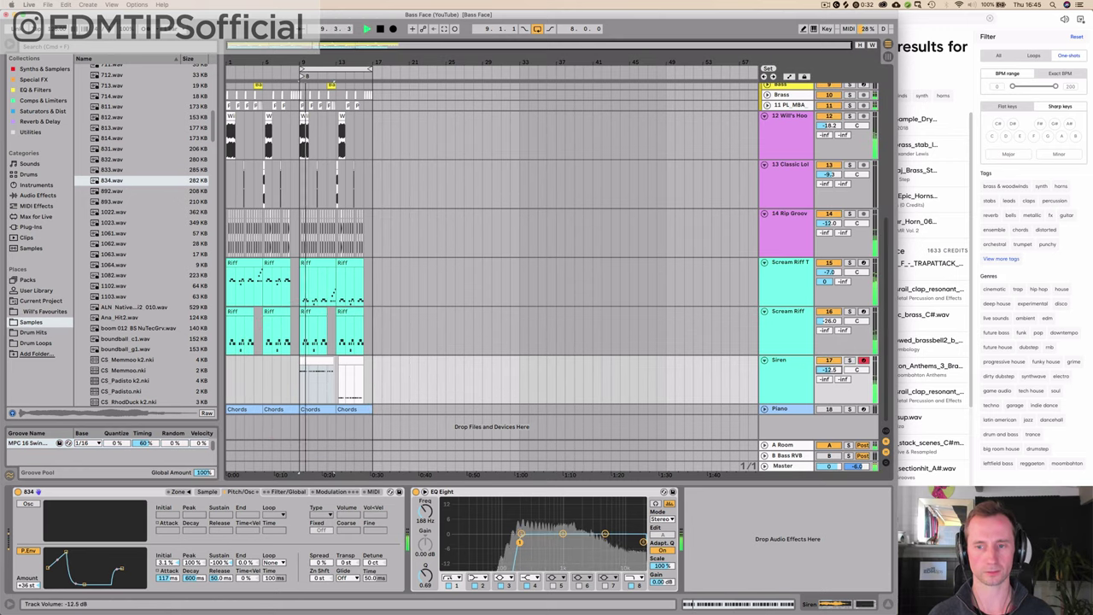
left_click_drag(830, 370, 833, 369)
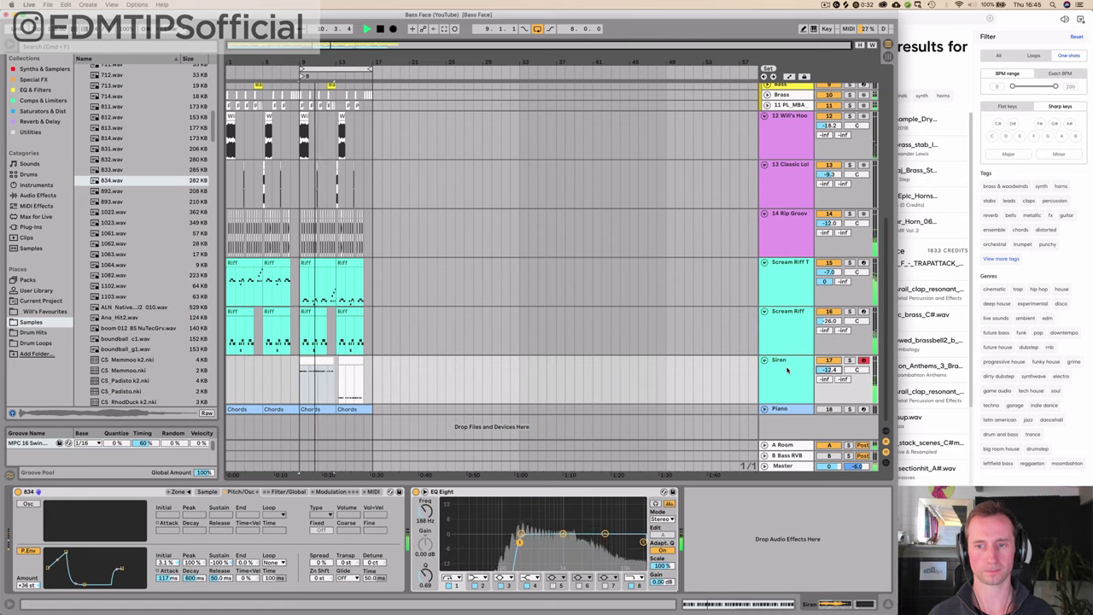
Raise the Siren EQ's low cut to 288 Hz and boost its high shelf by 7.31 dB at 3.44 kHz
left_click_drag(425, 505, 425, 504)
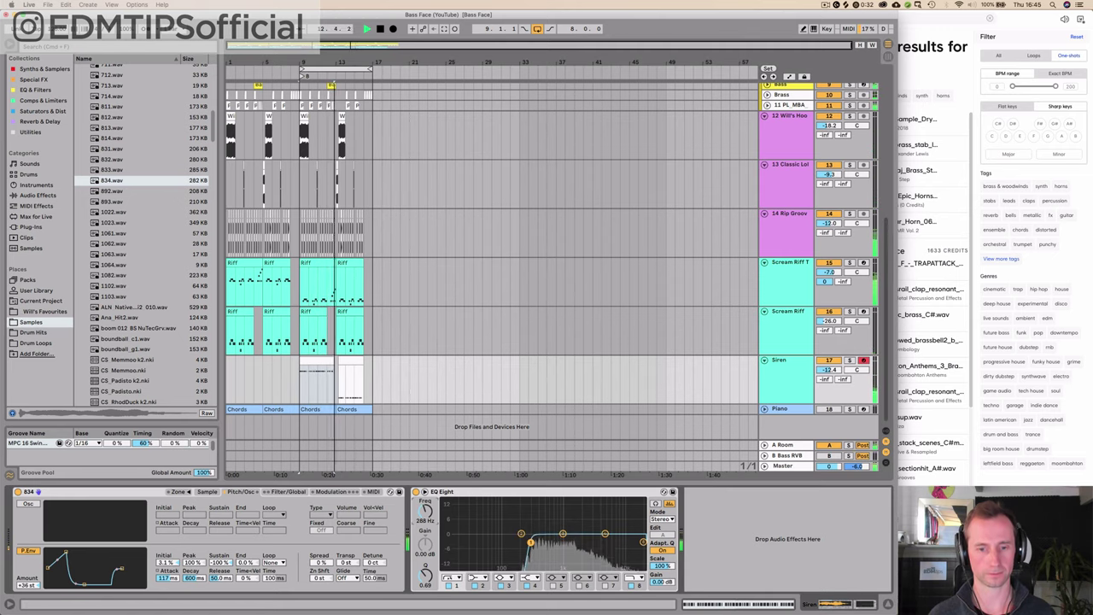
left_click(605, 534)
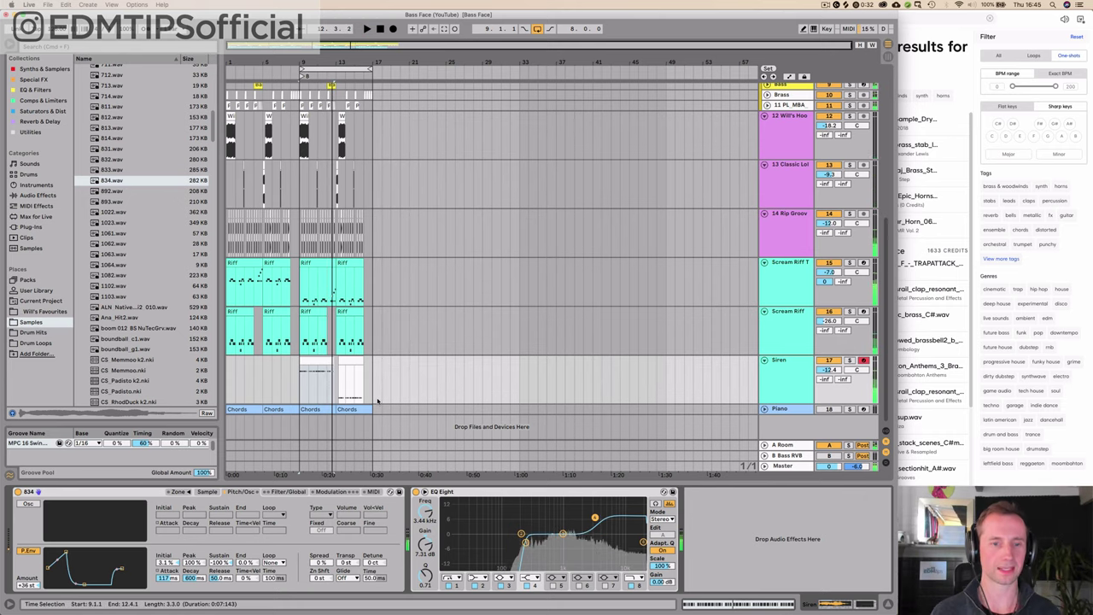
key("space")
Solo the Siren track, set its A Room send to 0 dB, and unsolo it during playback to hear it in the mix
left_click(850, 360)
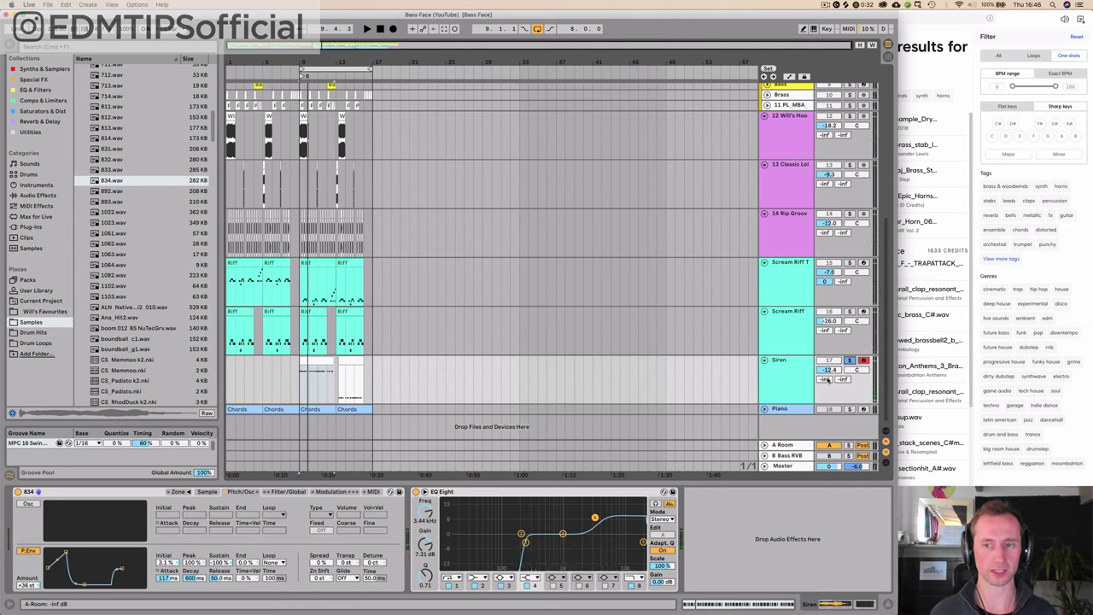
key("space")
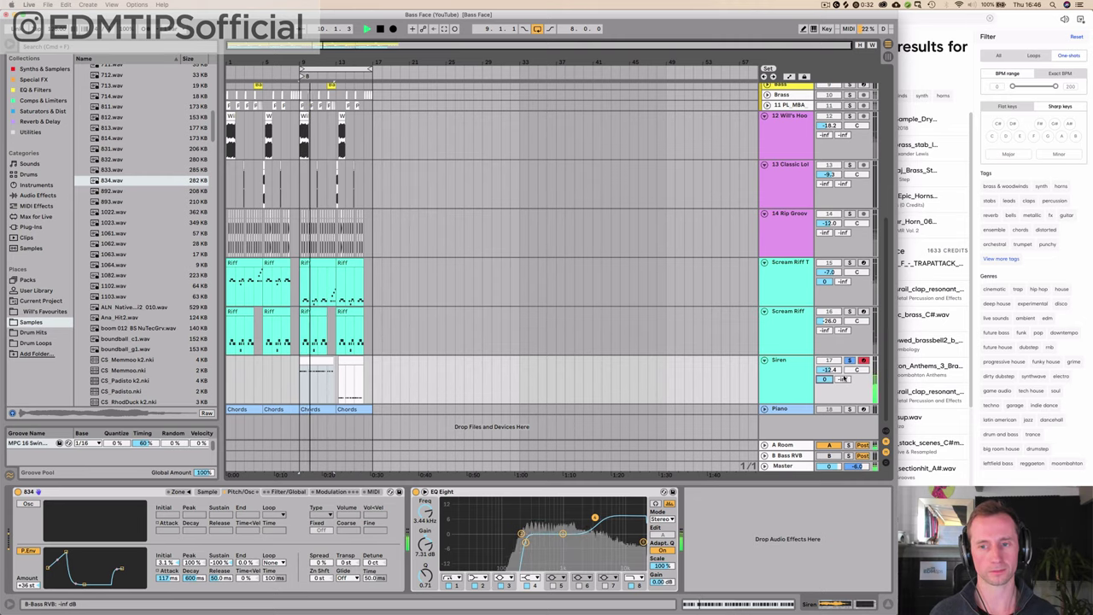
left_click(850, 360)
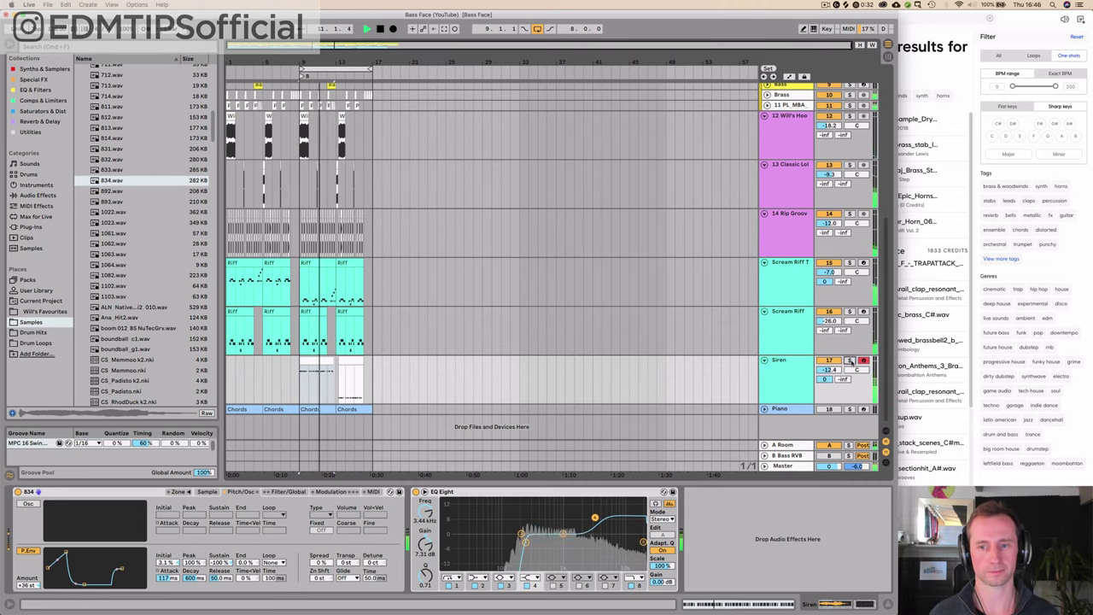
Add a Delay to the Siren track and set Ping Pong mode, 0% feedback and 29% dry/wet during playback
left_click(787, 376)
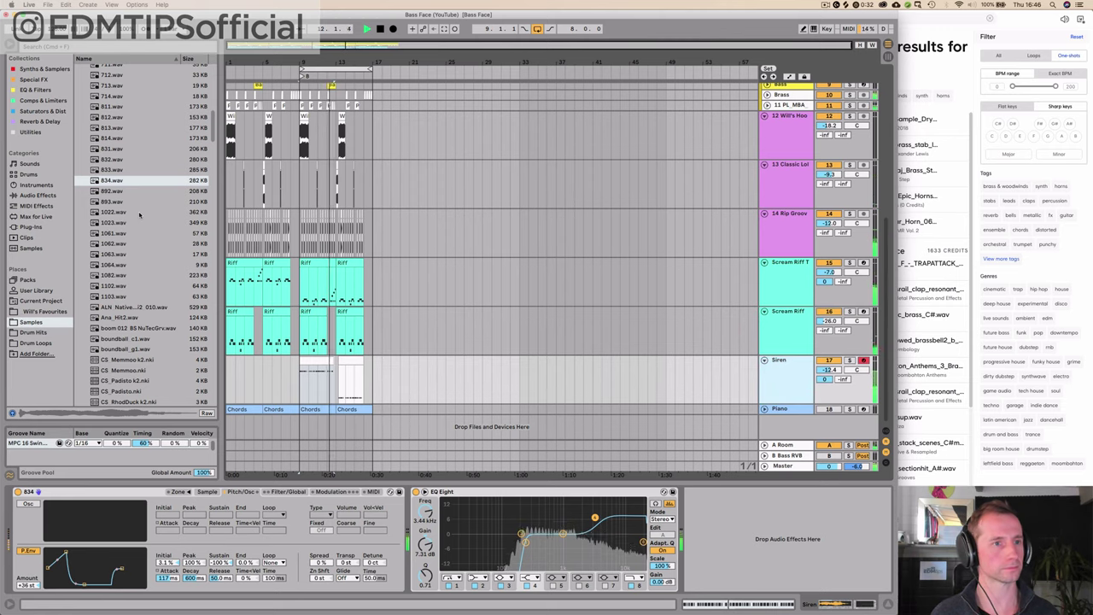
left_click(39, 121)
key("space")
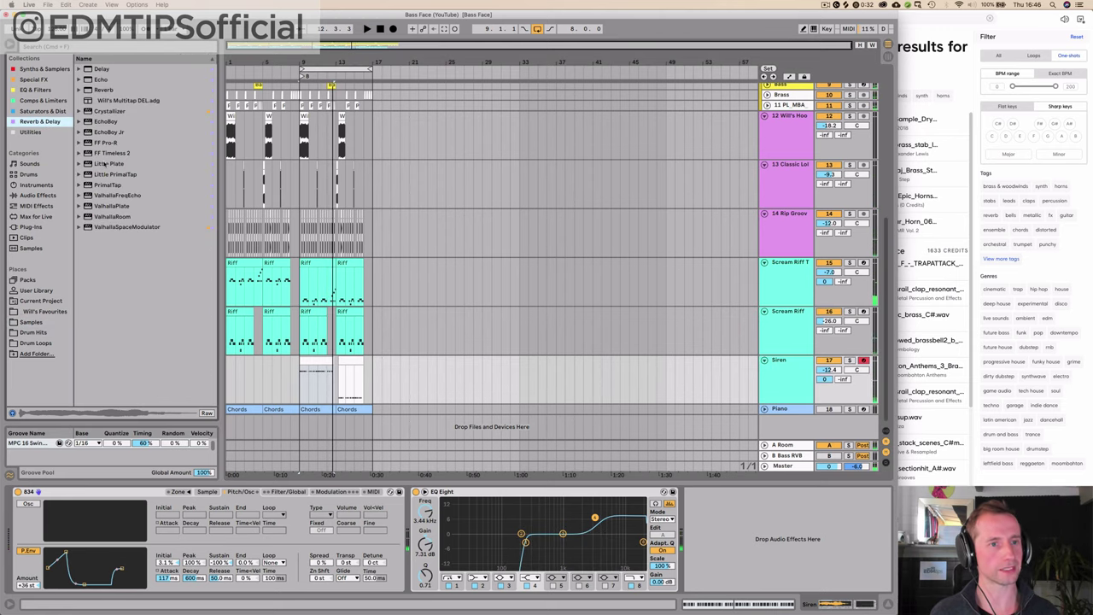
left_click_drag(96, 70, 724, 539)
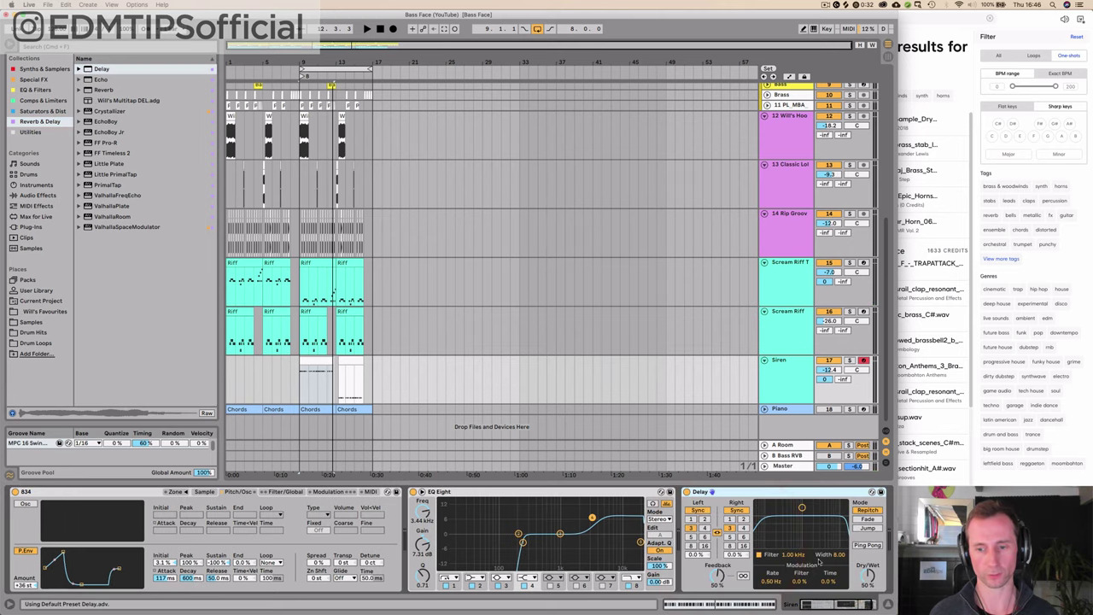
key("space")
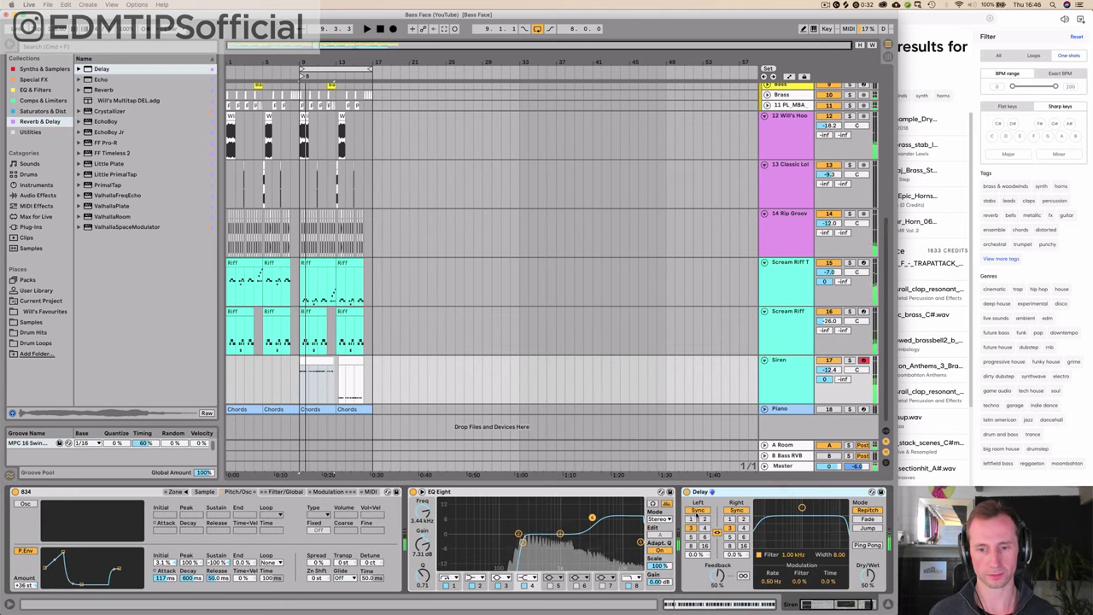
left_click(862, 540)
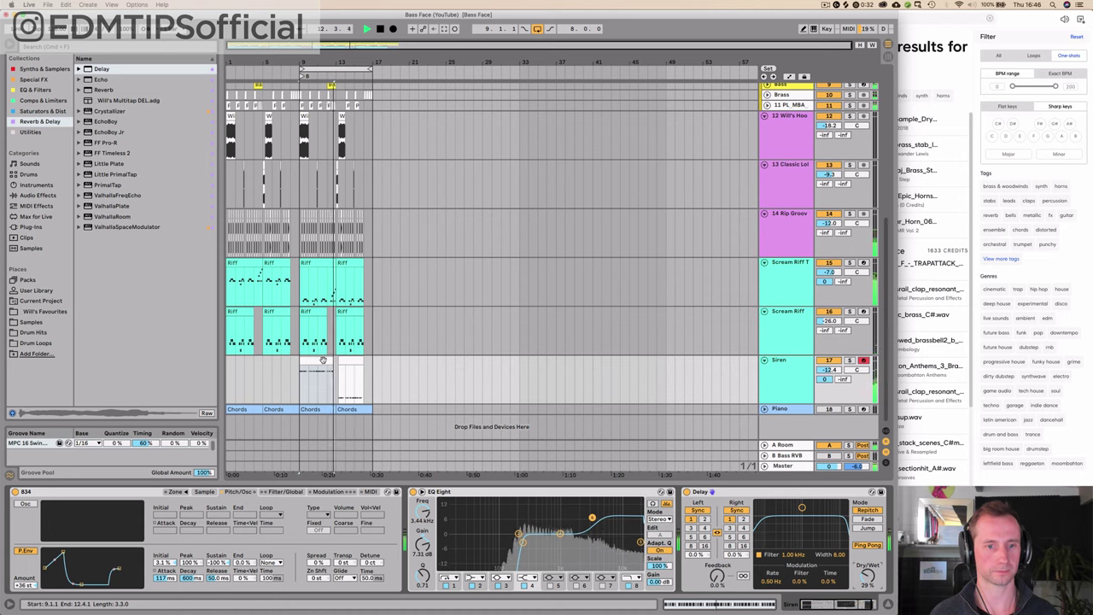
Replace the Siren clip at bar 13 with a copy of the bar 9 clip and clear its first beat
left_click_drag(323, 361, 358, 362)
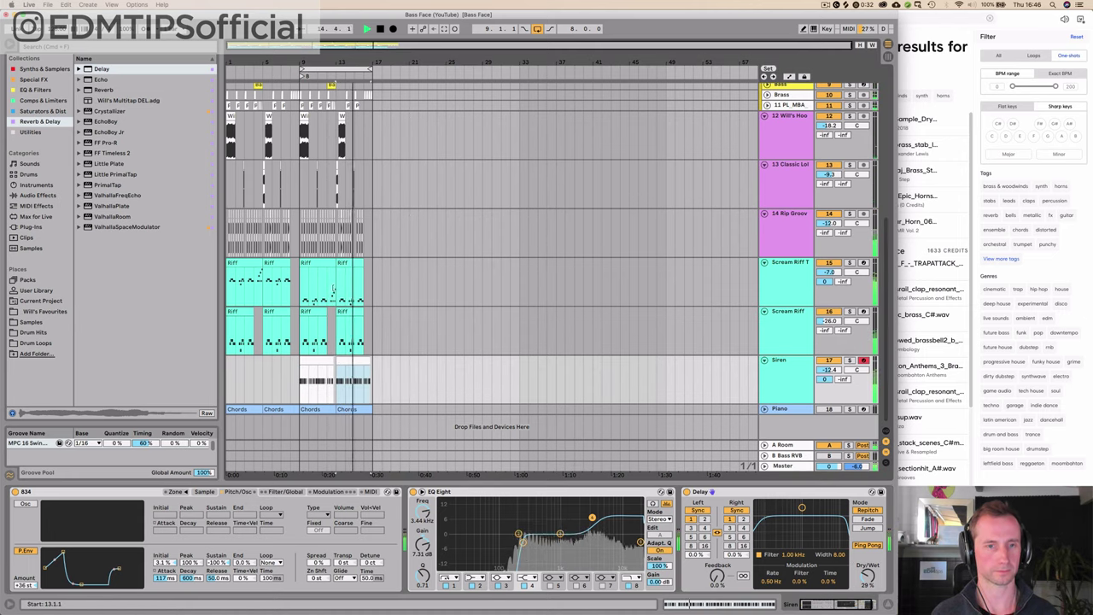
key("space")
left_click_drag(340, 63, 349, 228)
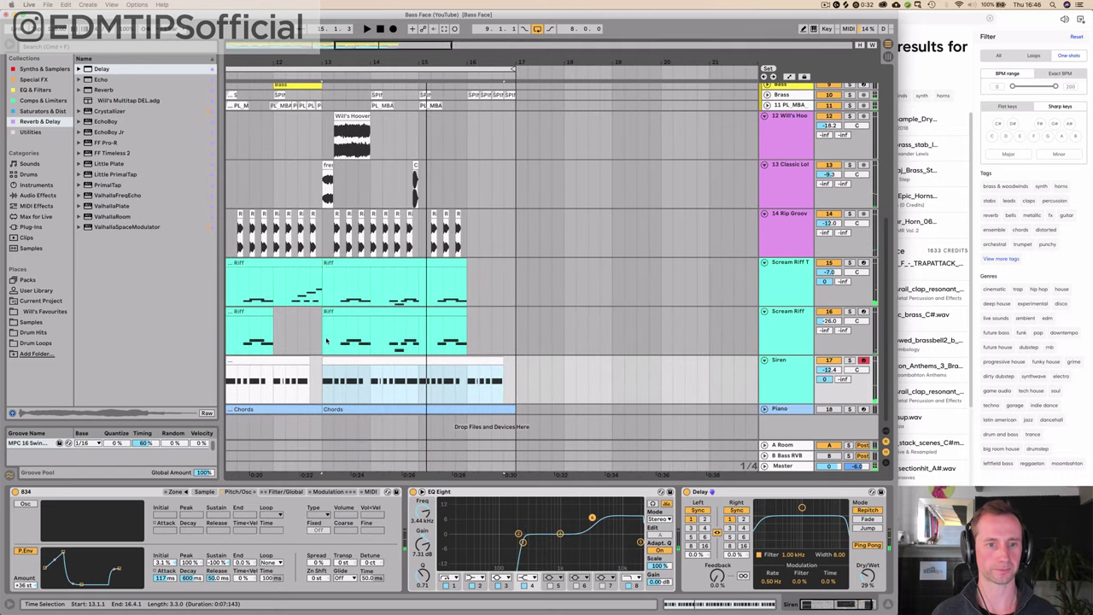
left_click(323, 369)
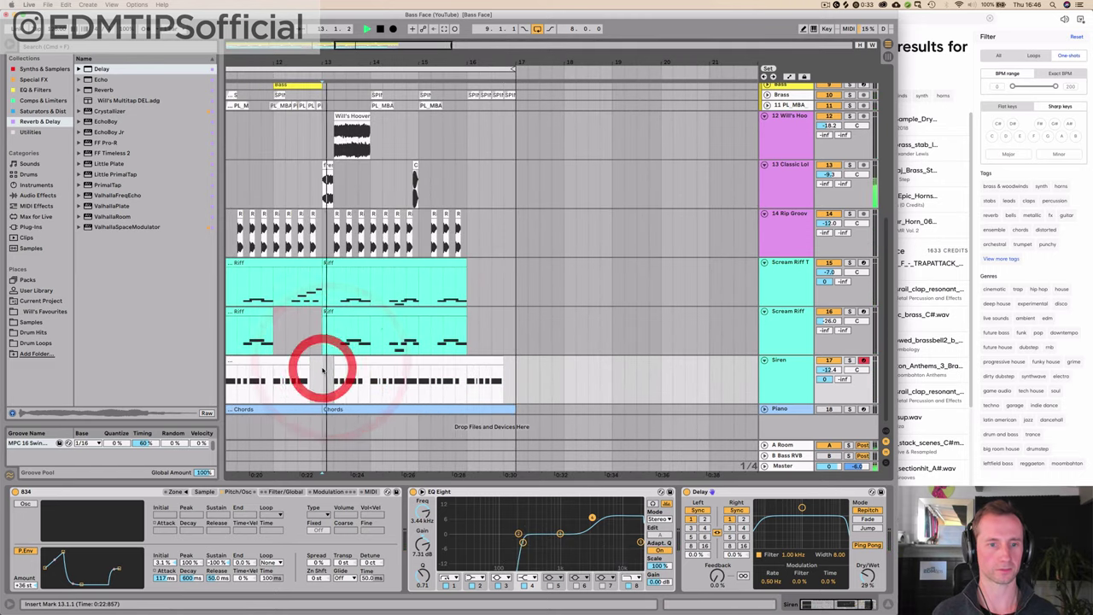
key("space")
Examine the gap in the Kicks track at bar 13 and play the arrangement from bar 12 through the transition
scroll(338, 229, "up", 5)
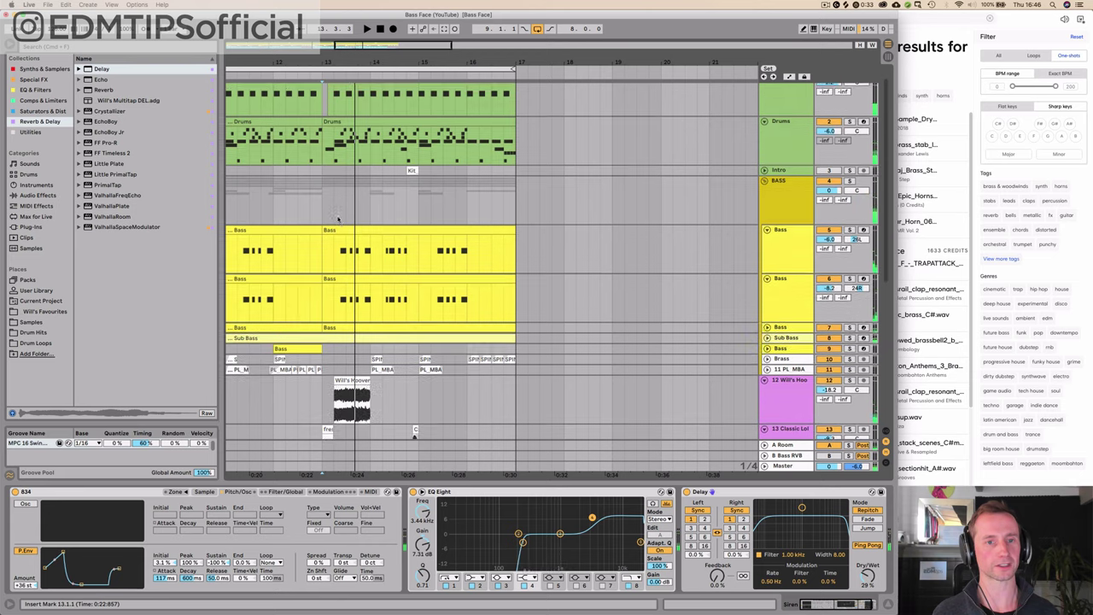
scroll(333, 174, "up", 1)
scroll(324, 170, "right", 2)
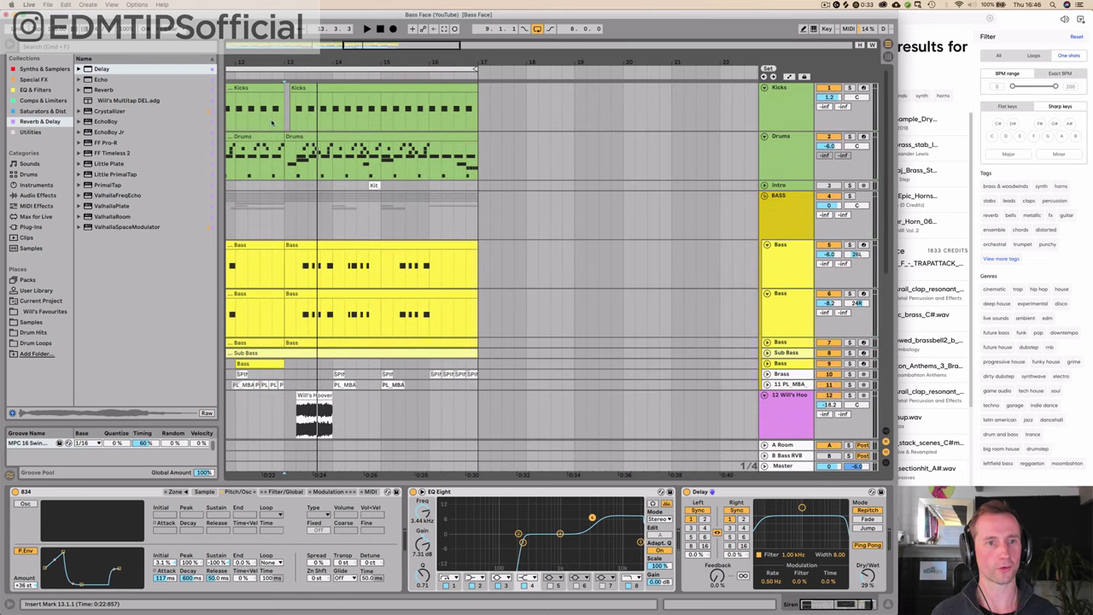
left_click(248, 76)
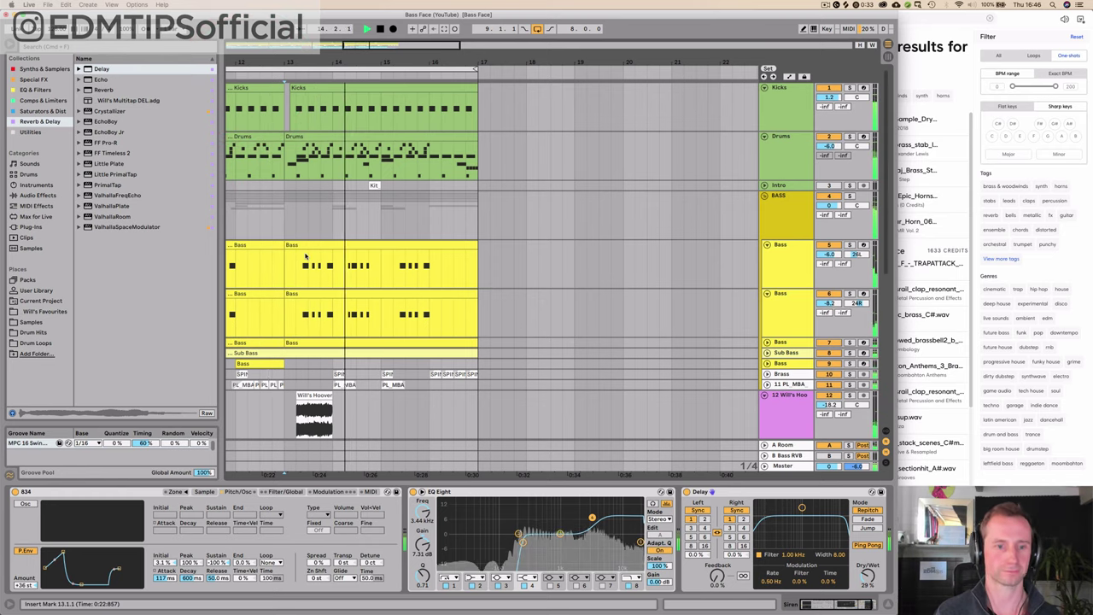
scroll(305, 257, "down", 6)
key("space")
Transpose all notes of the Siren clip at bar 13 up one octave to G4
left_click(333, 356)
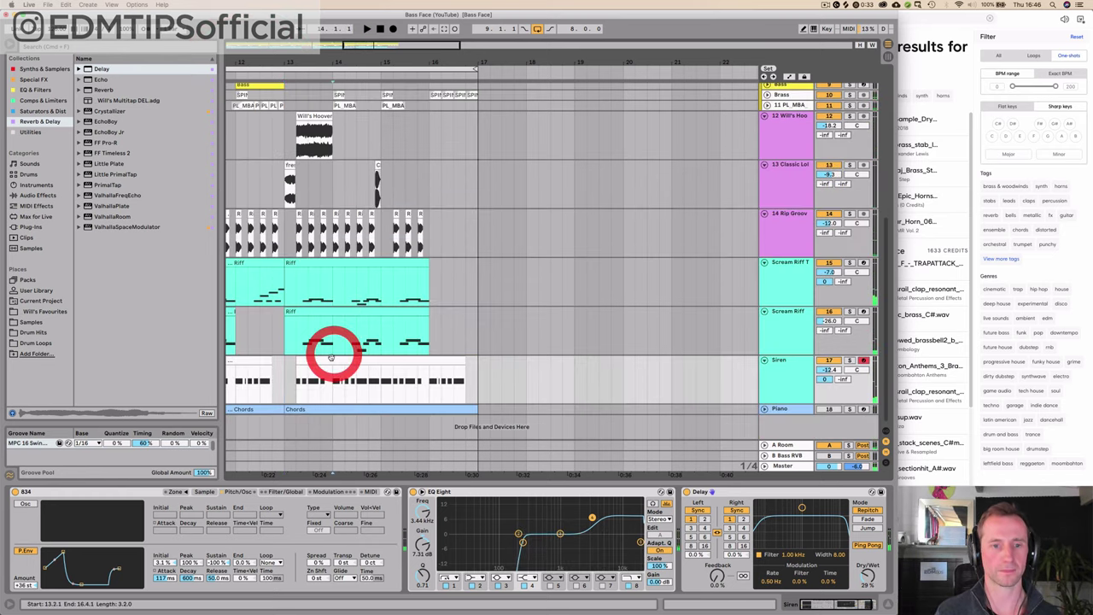
double_click(332, 355)
left_click(312, 509)
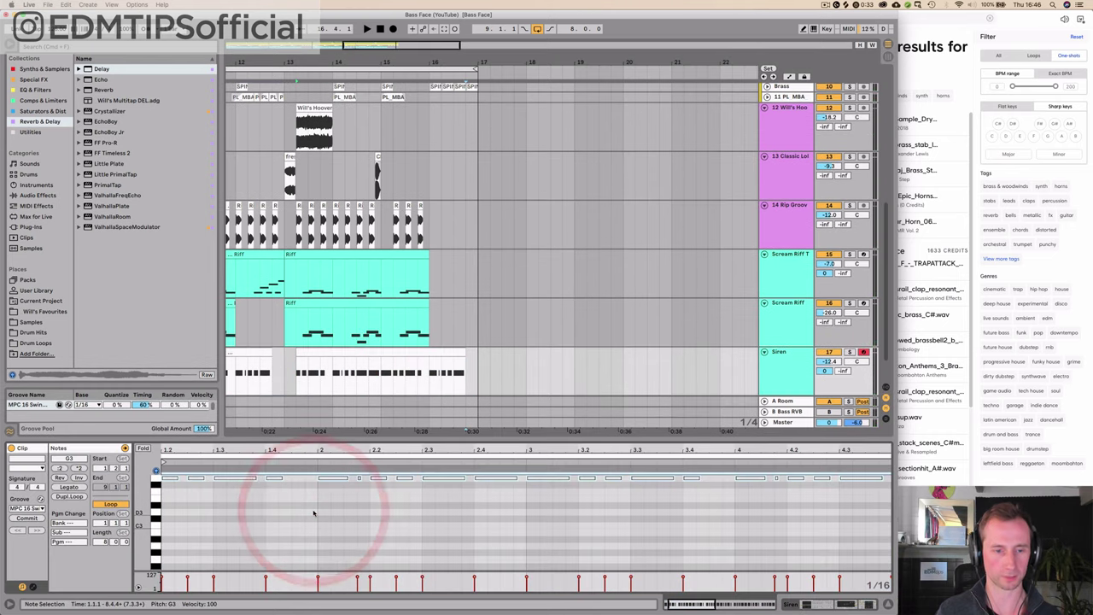
key("shift+Up")
Lower the Siren track's volume to -18.1 dB during playback and return to the track's devices
key("space")
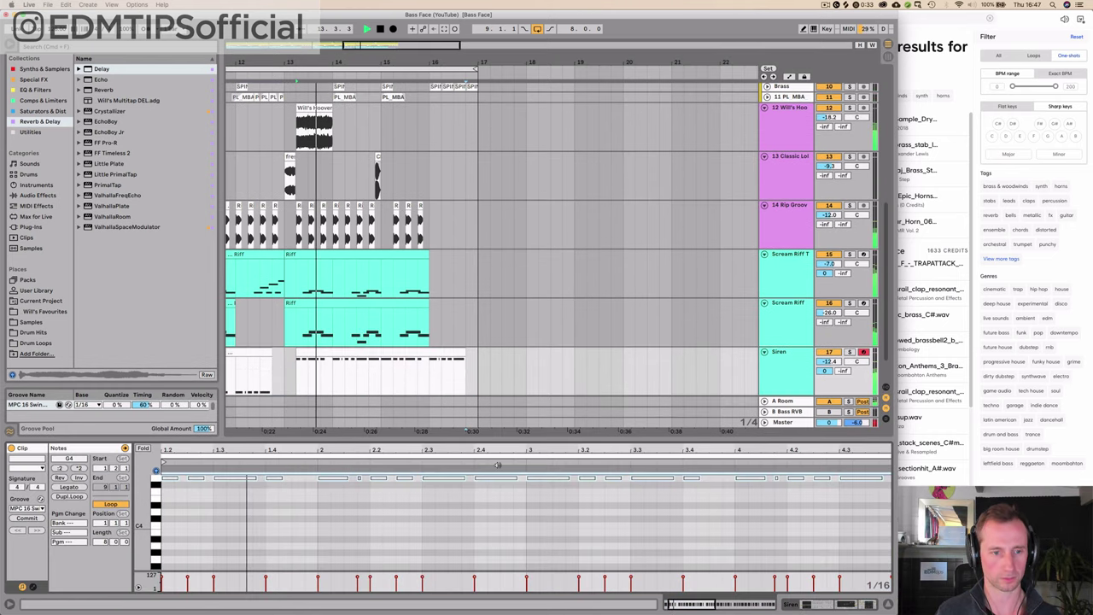
left_click_drag(829, 362, 827, 374)
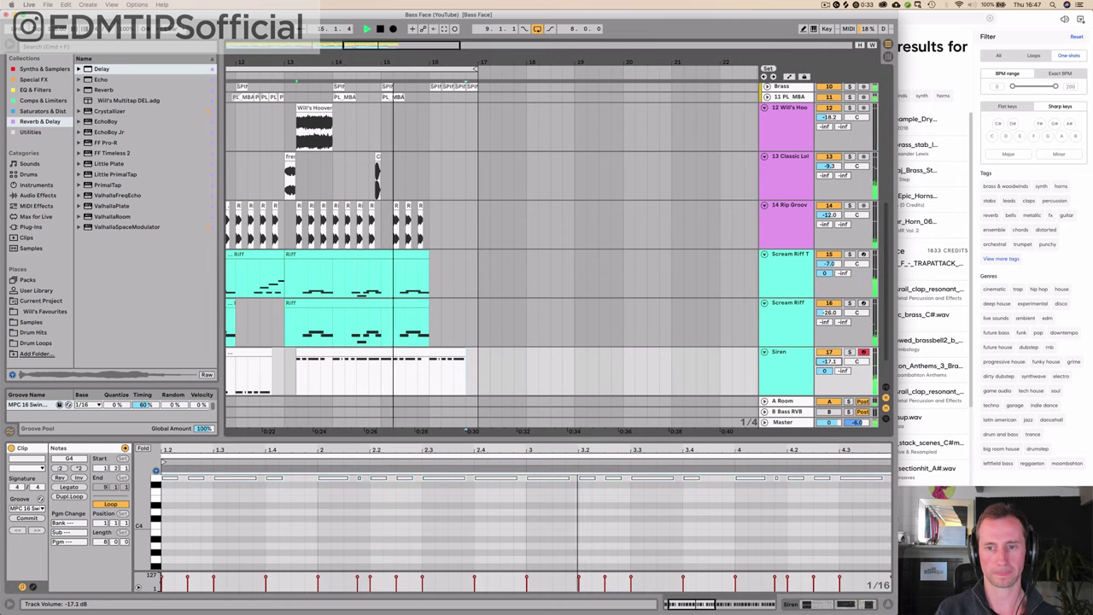
key("space")
left_click(775, 365)
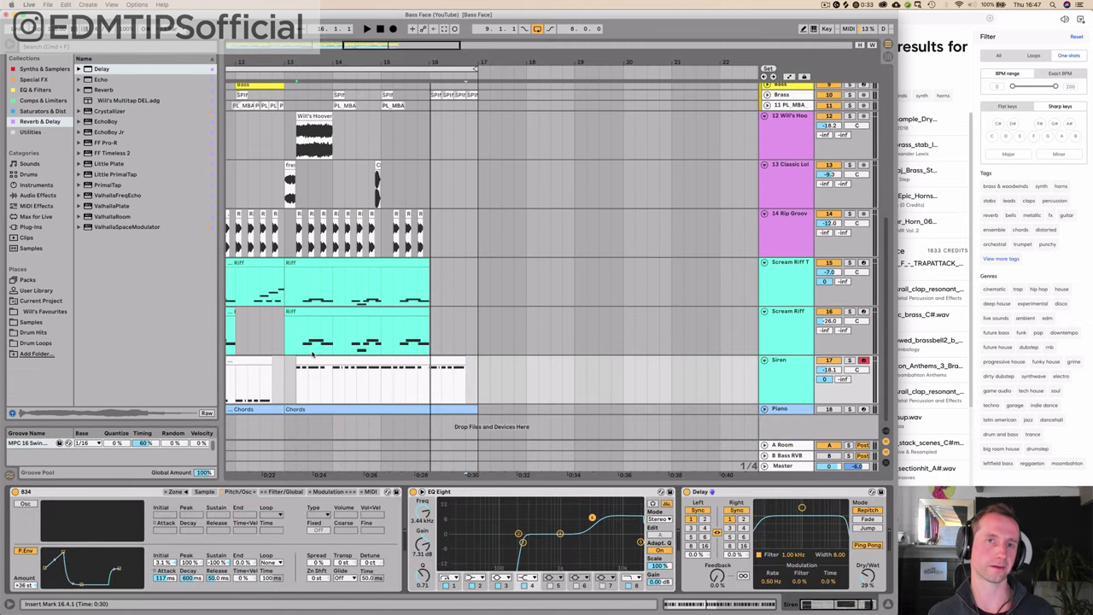
Play the mix from bar 12 into bar 13 and open the Drums clip that starts at bar 13
scroll(313, 352, "up", 10)
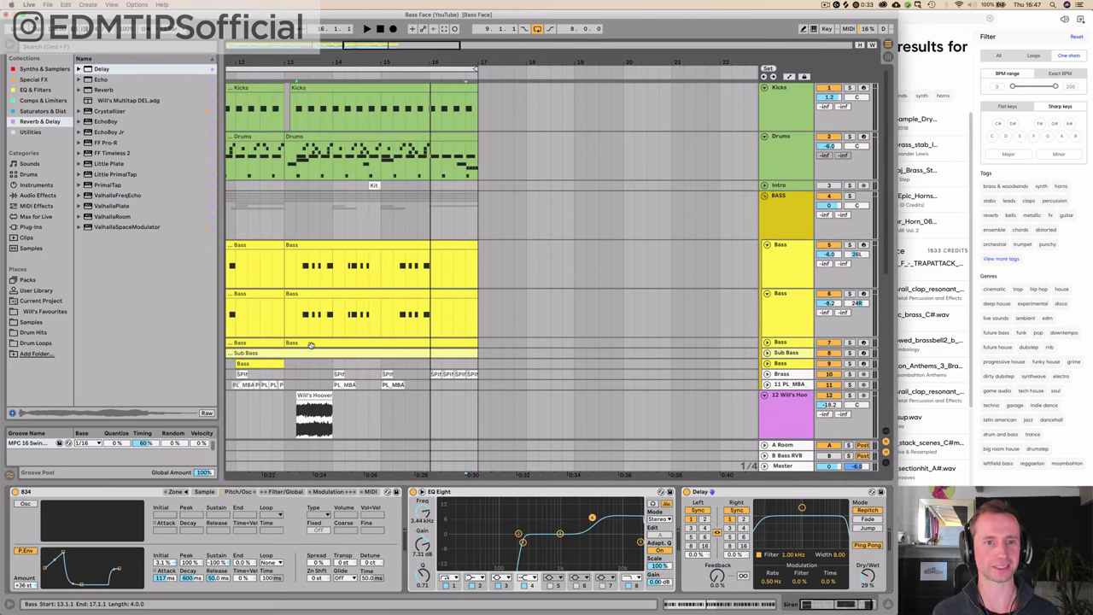
left_click(265, 77)
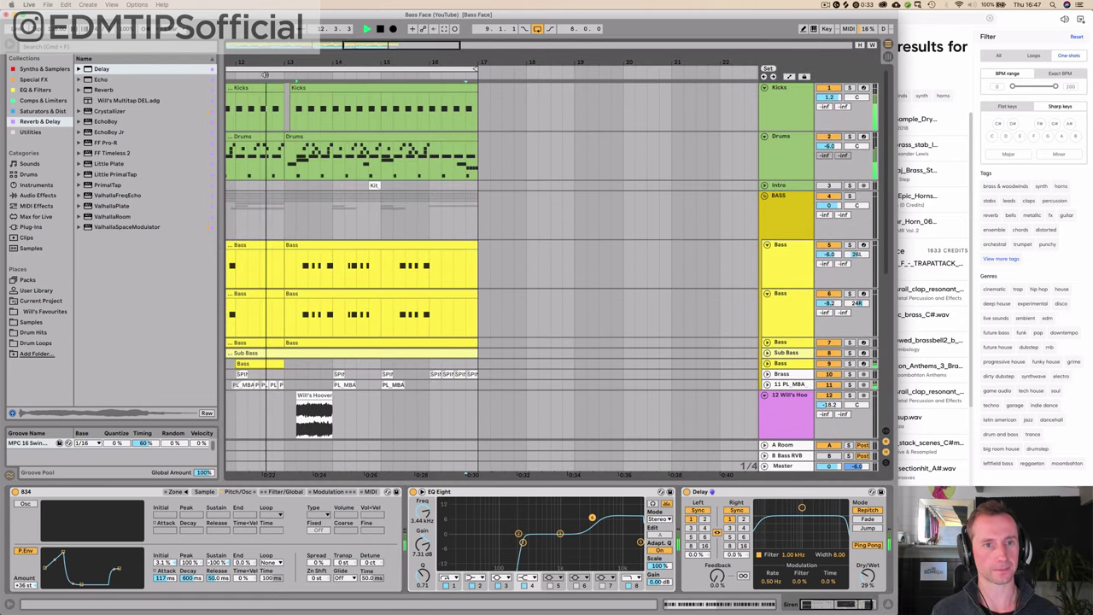
left_click_drag(265, 63, 361, 171)
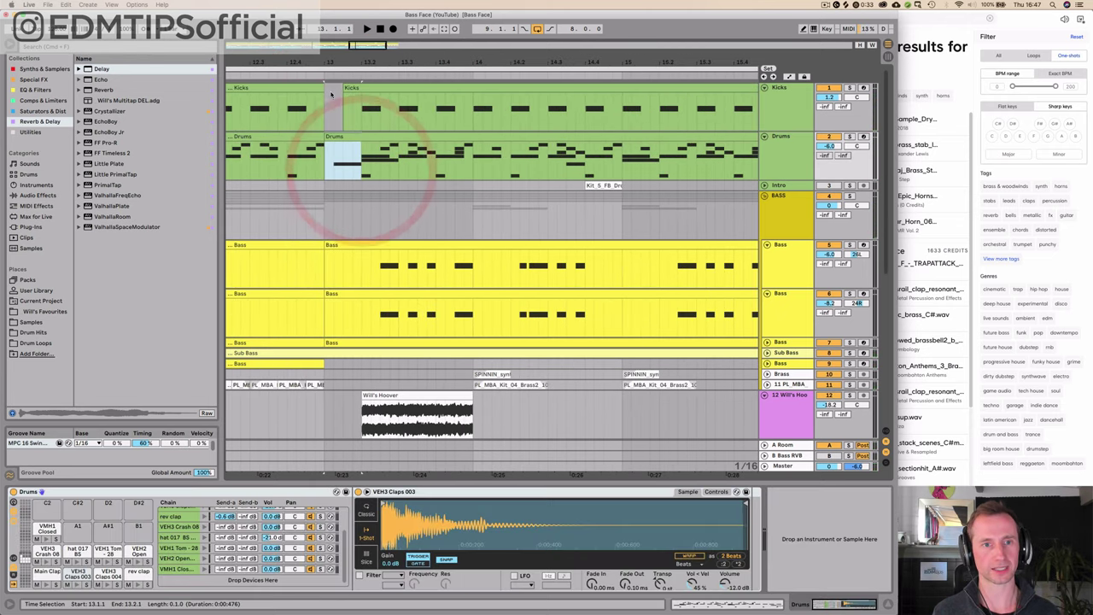
double_click(346, 137)
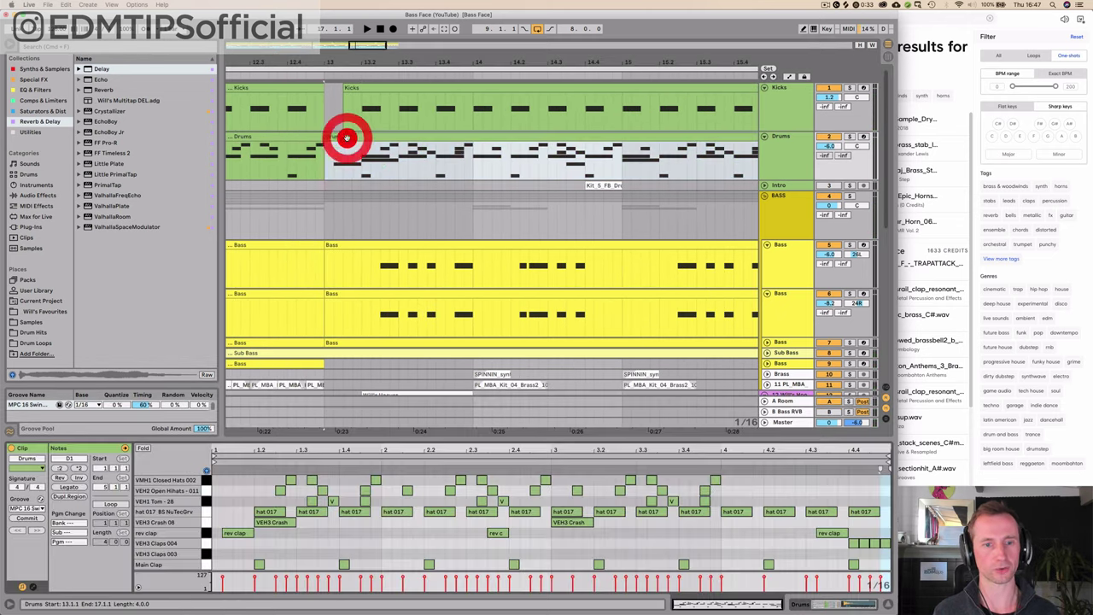
Audition the rev clap and VEH3 Crash notes at the start of the Drums clip, and play from bar 13
left_click(229, 503)
left_click(232, 533)
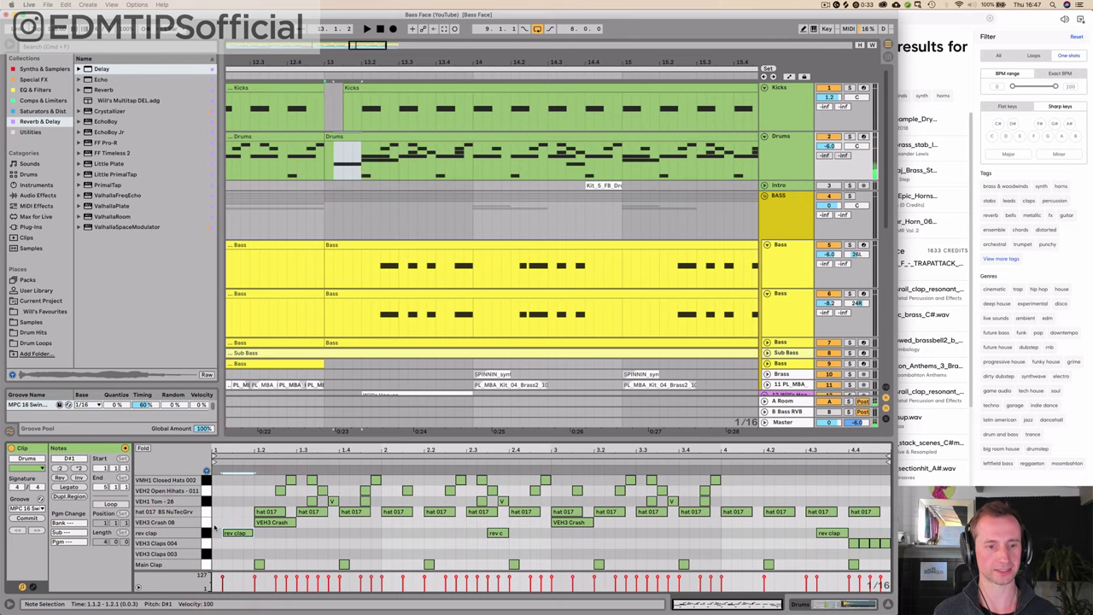
left_click(212, 519)
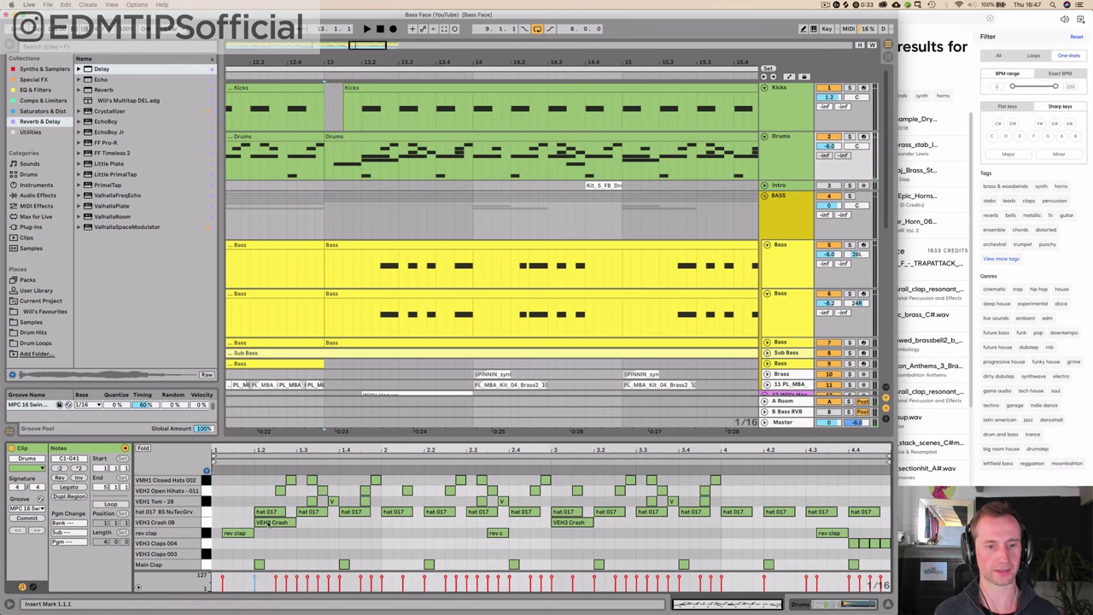
left_click(268, 522)
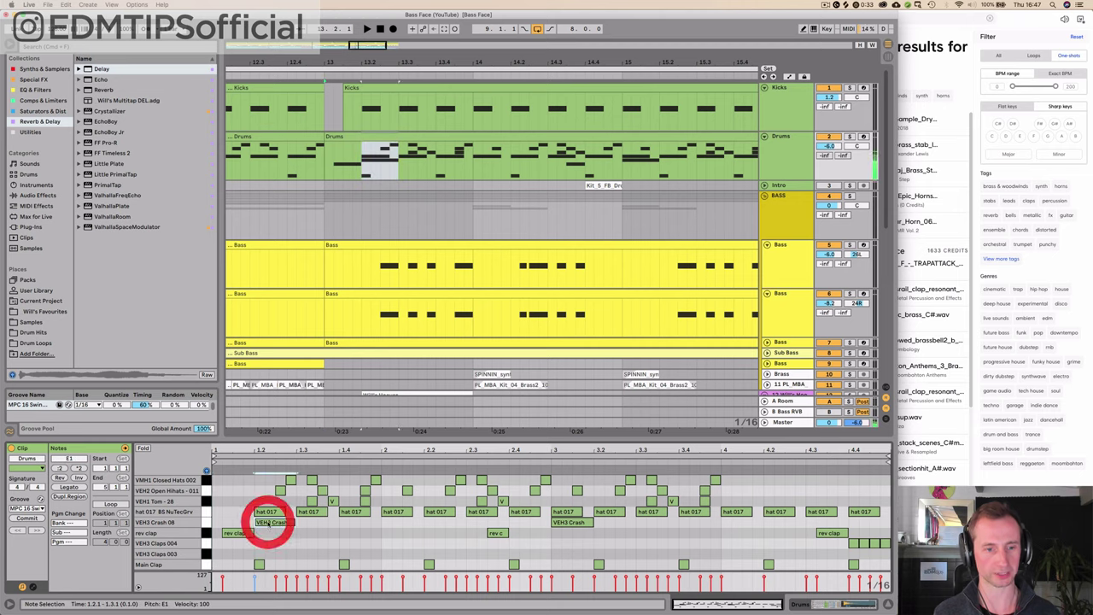
left_click(215, 510)
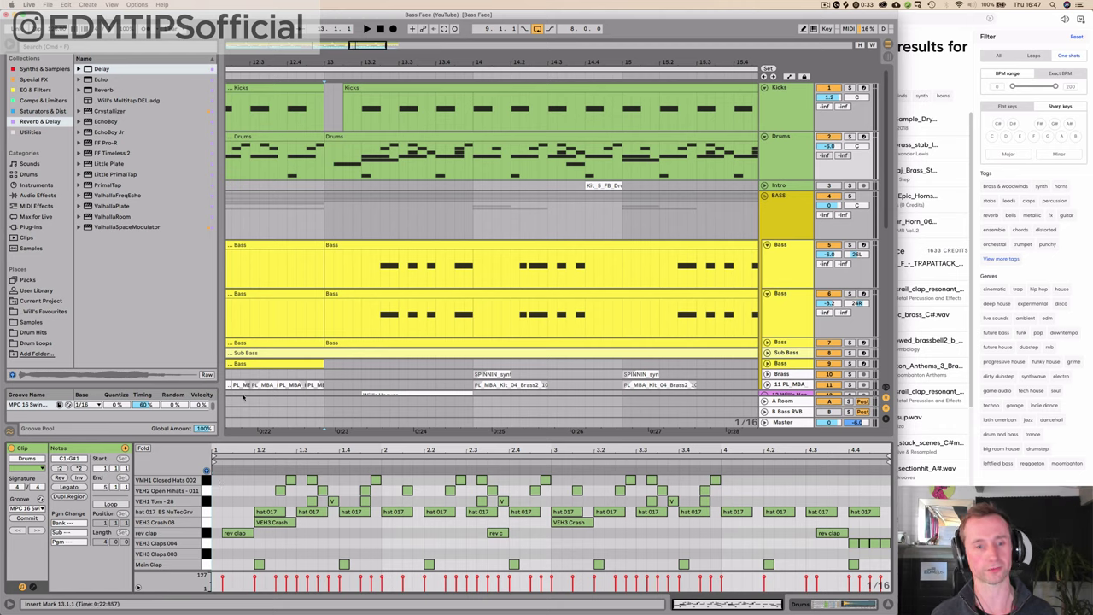
key("space")
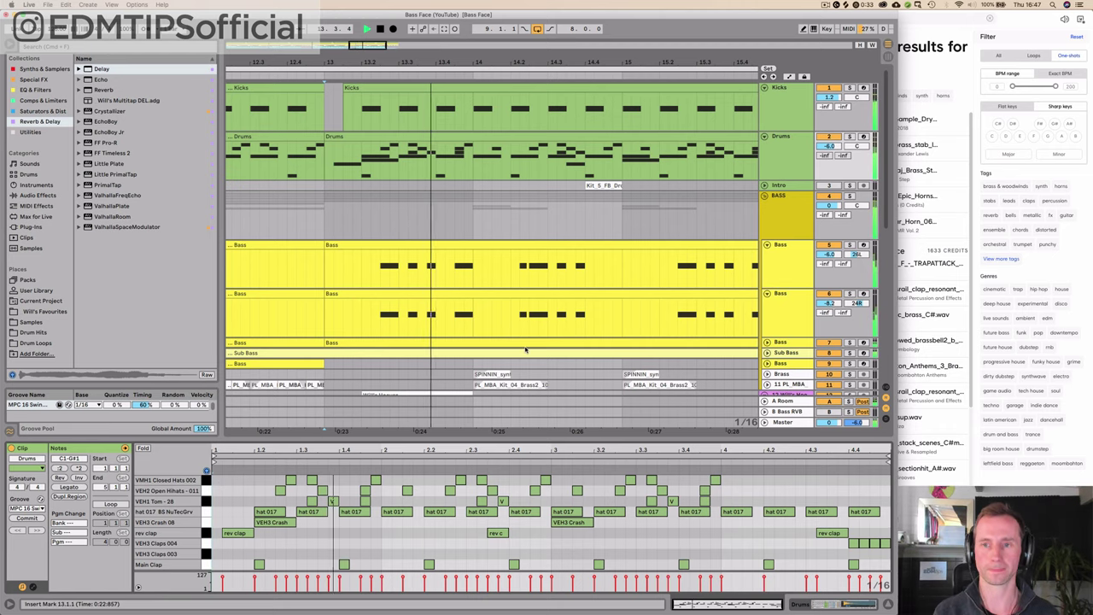
key("space")
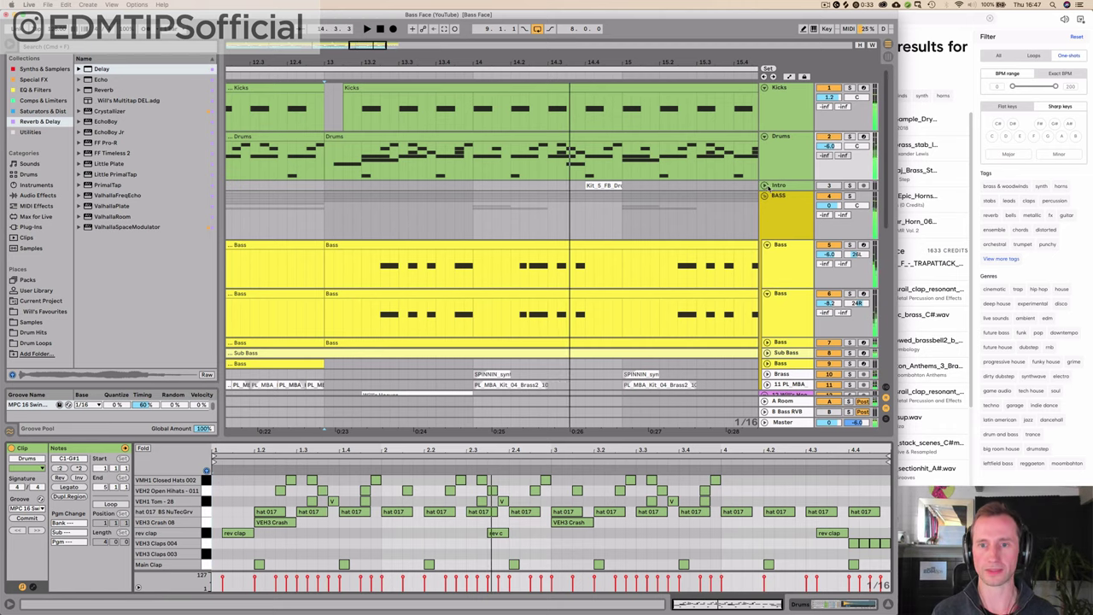
Unfold and solo the Intro track, play its Kit_S_FB_Drop_Fill clip before bar 15, and unsolo it
left_click(765, 186)
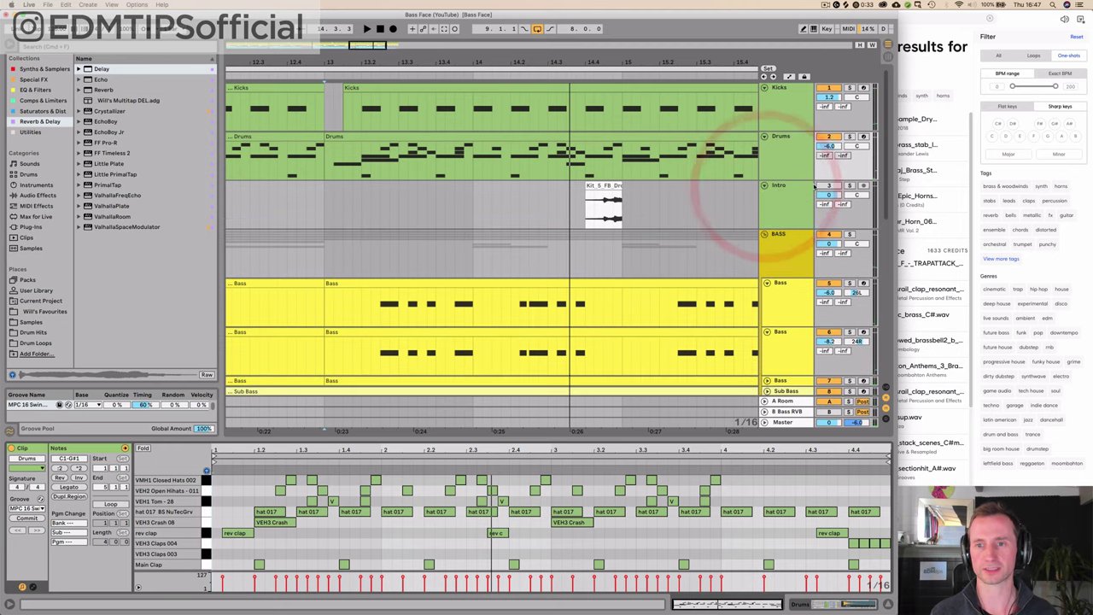
left_click(850, 186)
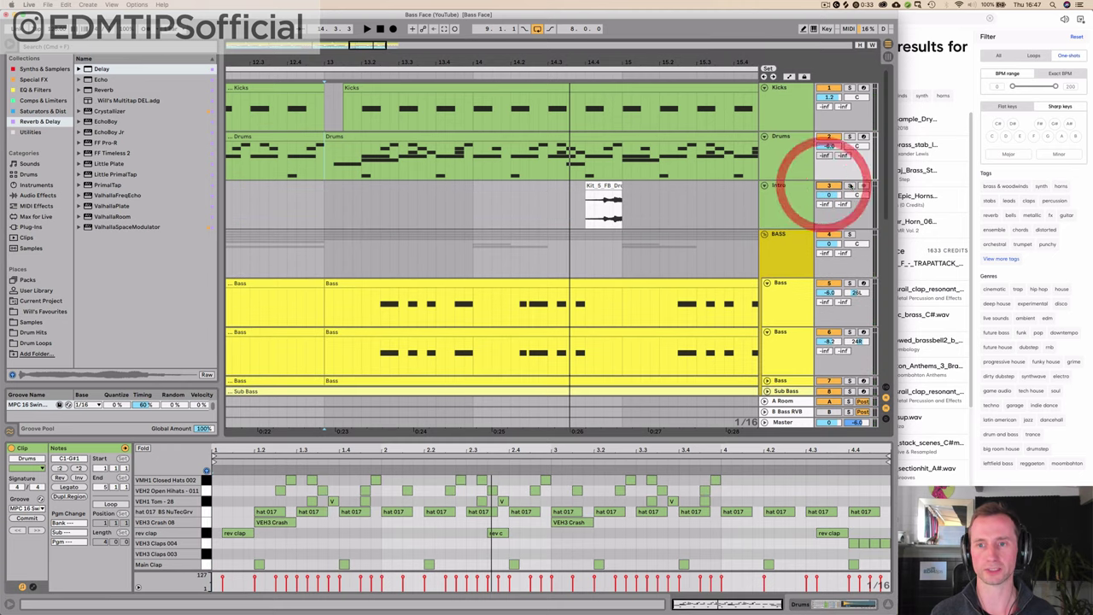
left_click(587, 208)
key("space")
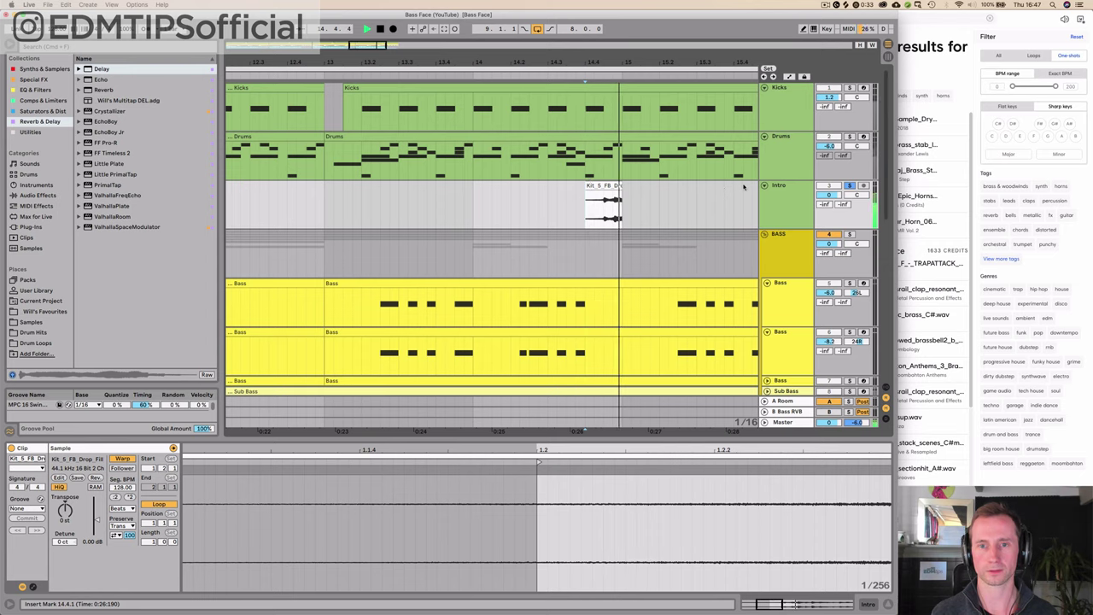
left_click(850, 186)
left_click(335, 210)
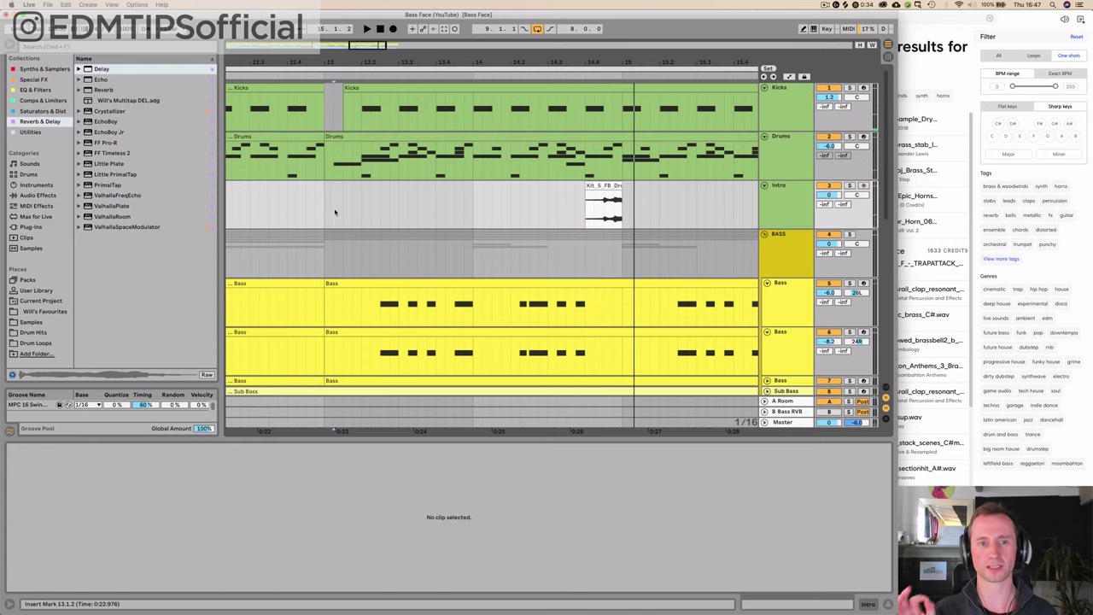
Play the full arrangement from bar 1 and fold the Intro, Drums and Kicks tracks and the BASS group
left_click_drag(375, 67, 353, 41)
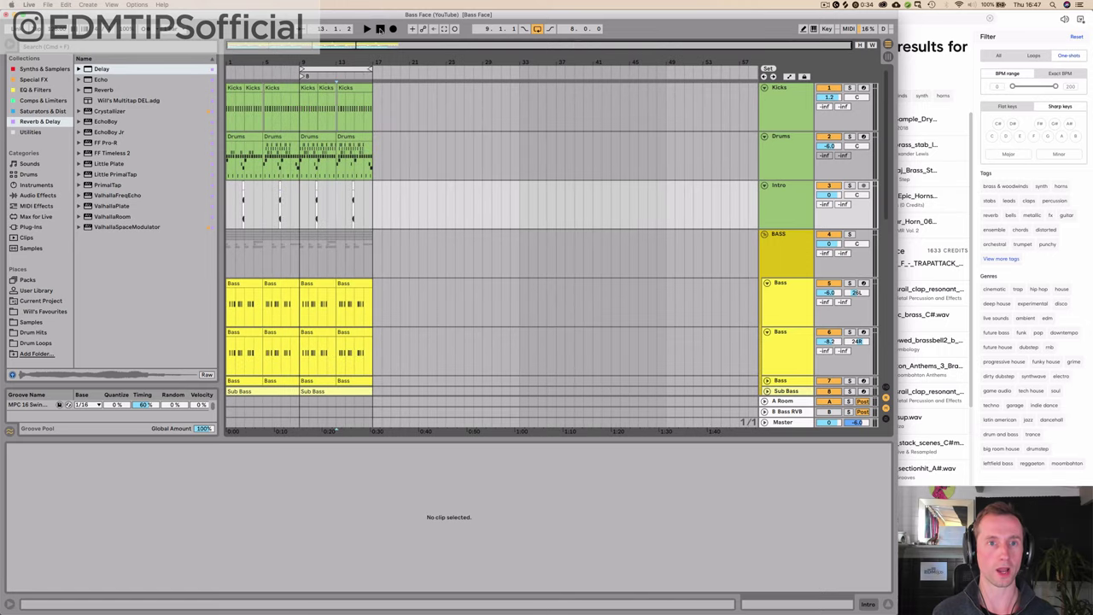
left_click_drag(283, 52, 331, 57)
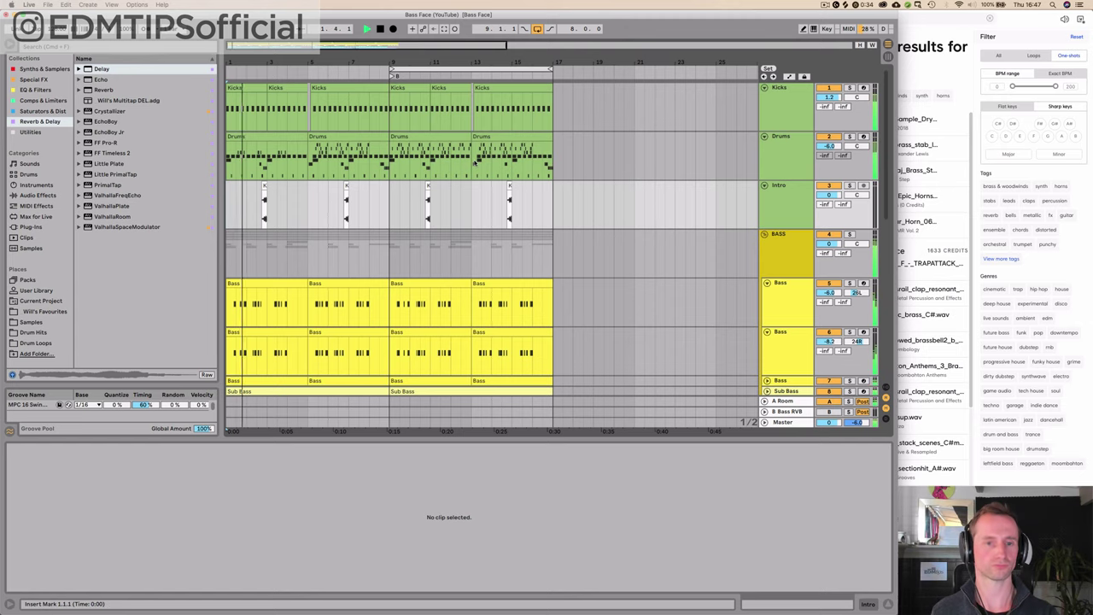
left_click(765, 185)
left_click(766, 136)
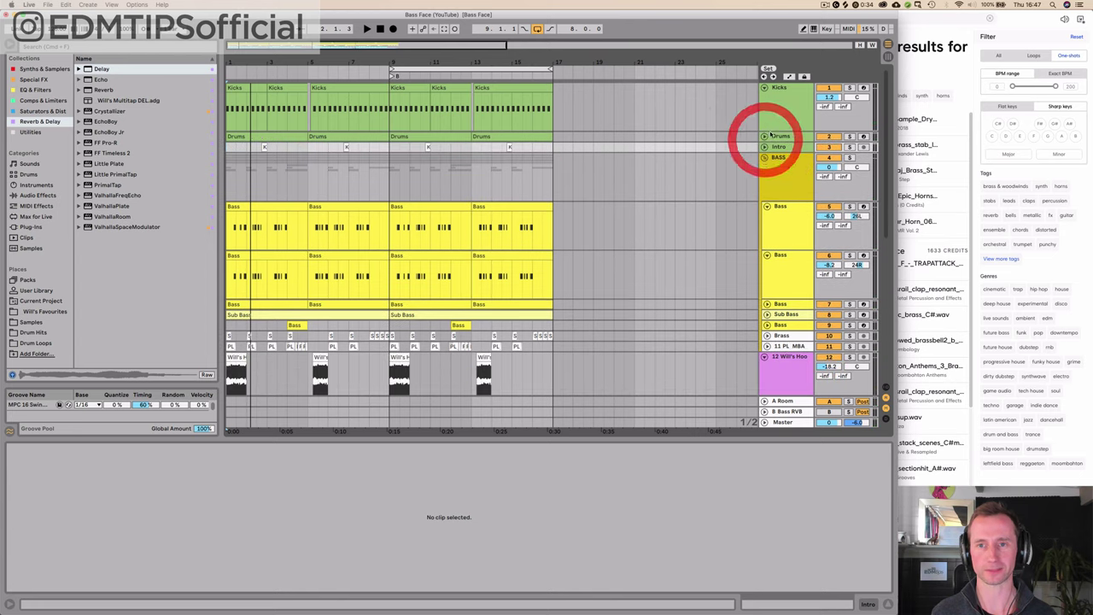
left_click(766, 88)
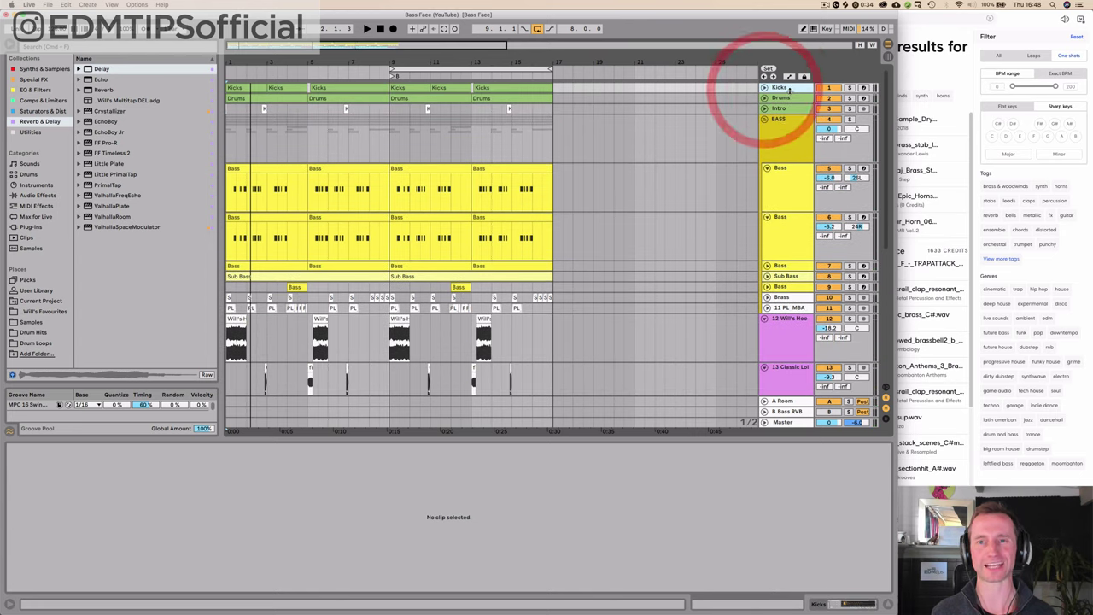
left_click(764, 119)
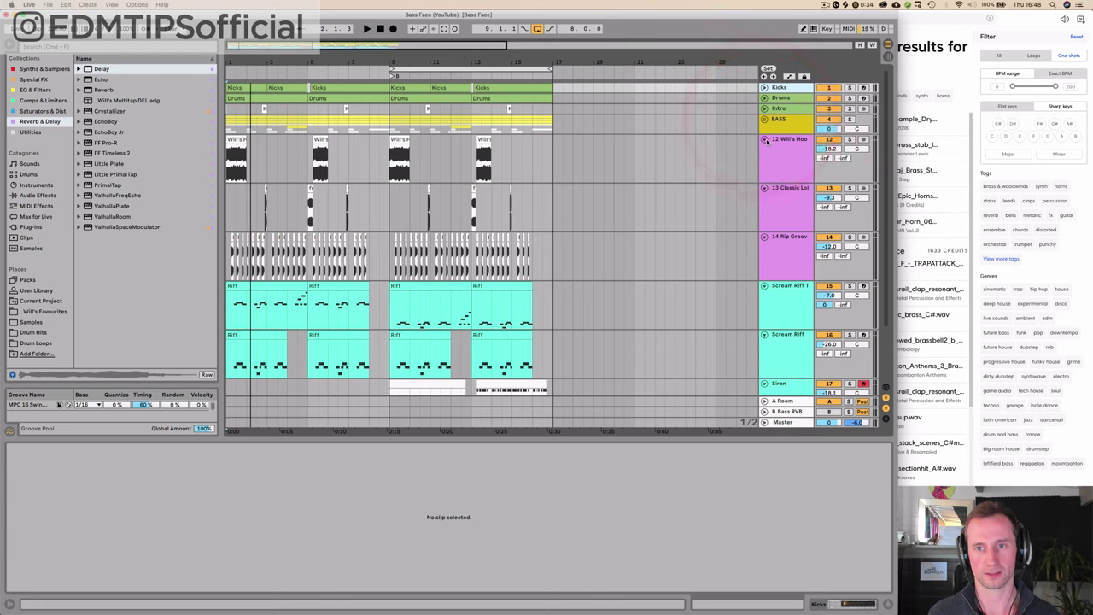
Fold tracks 12 to 17, from Will's Hoover to Siren, and check the drum levels in Session View before returning to the arrangement
left_click(765, 139)
left_click(765, 149)
left_click(765, 160)
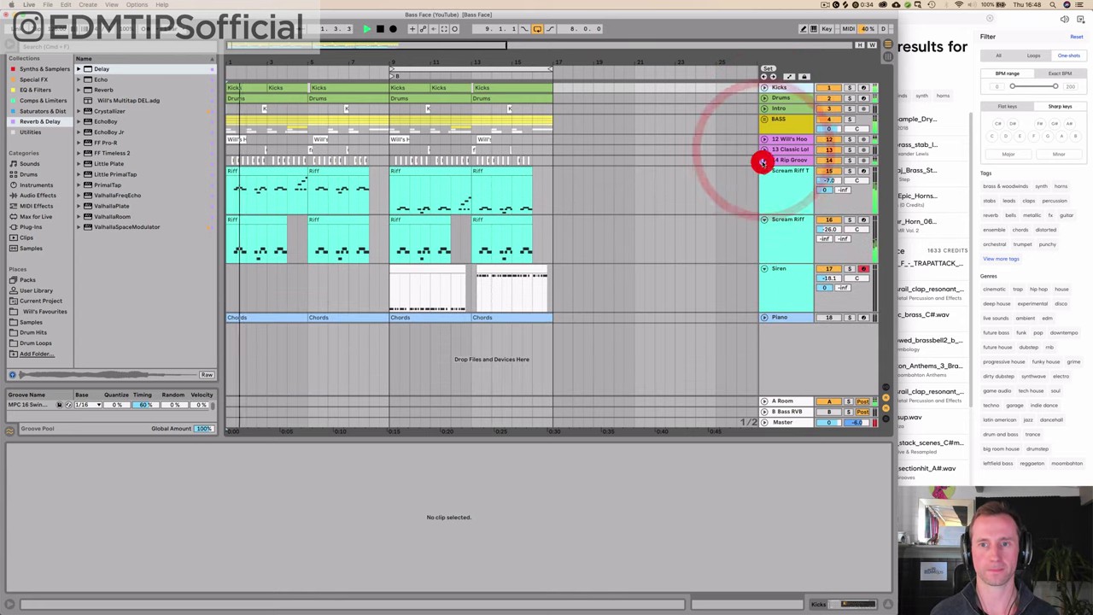
left_click(764, 170)
left_click(764, 181)
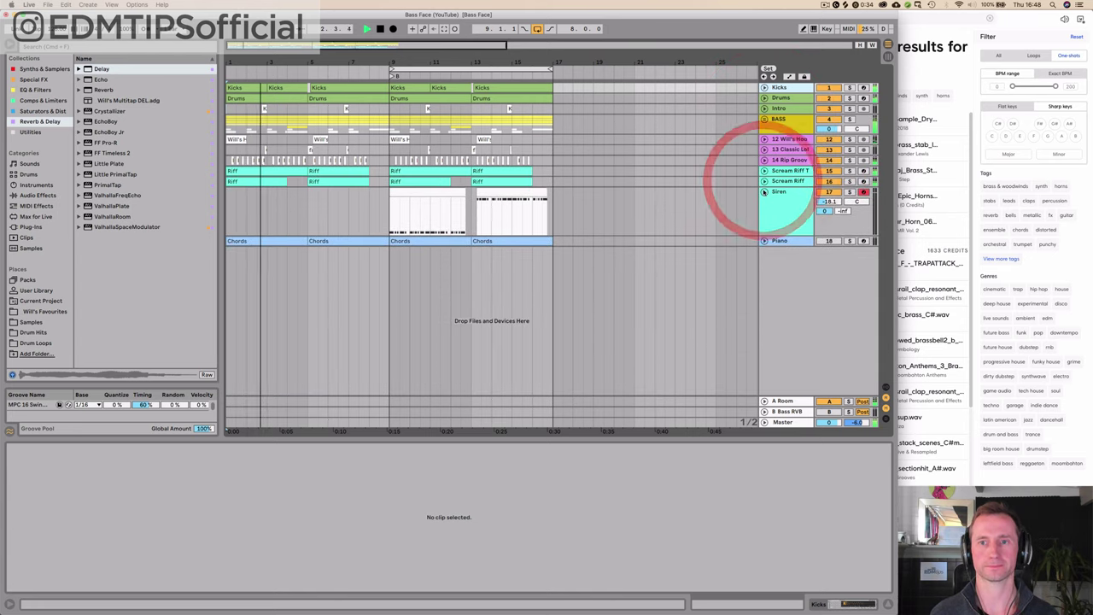
left_click(765, 191)
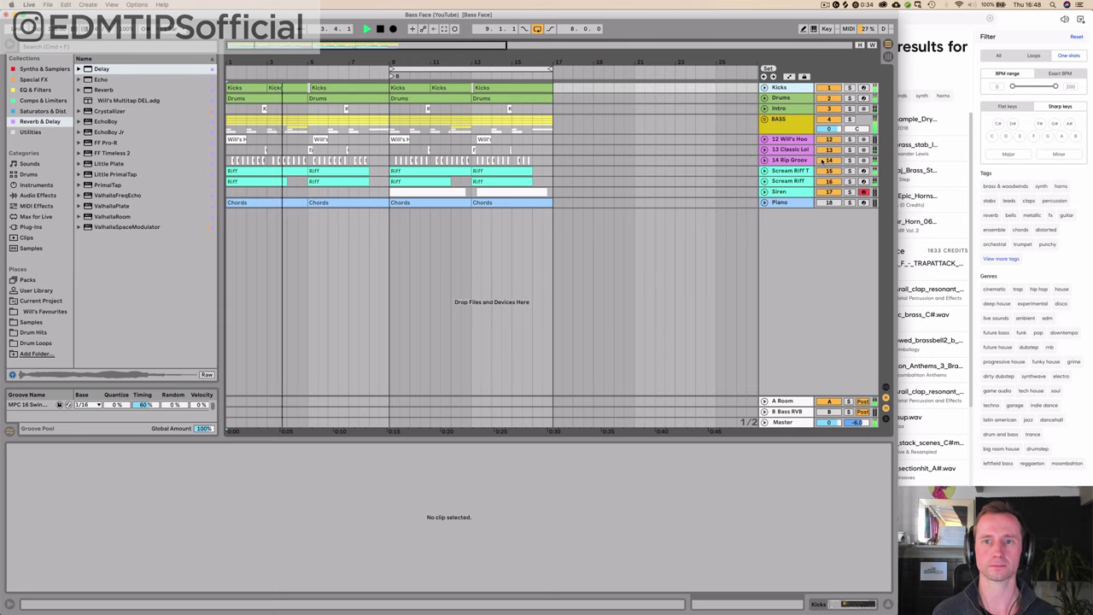
key("Tab")
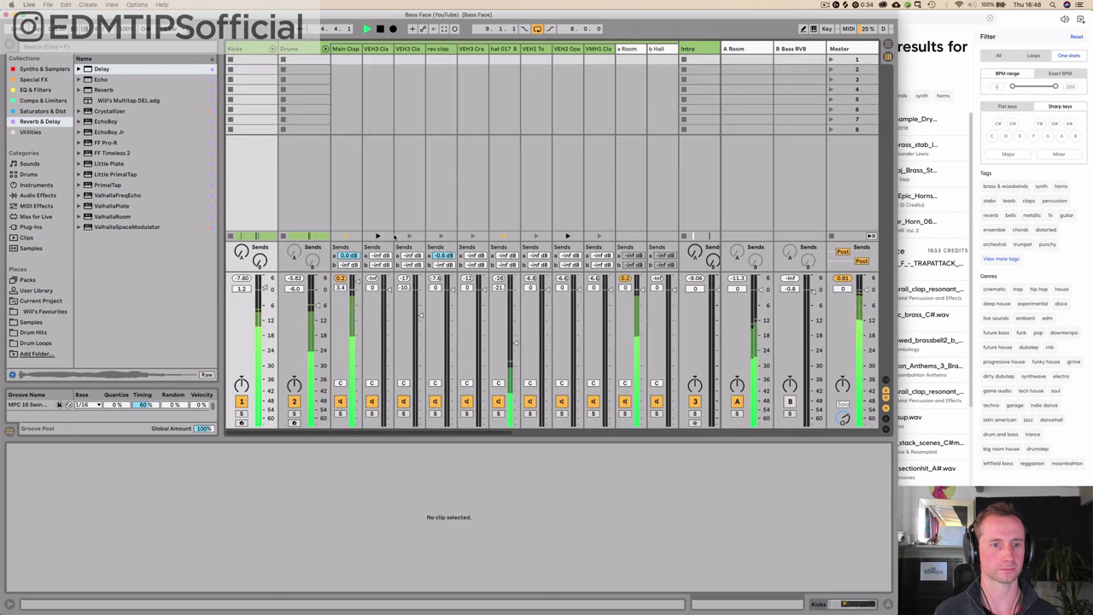
key("Tab")
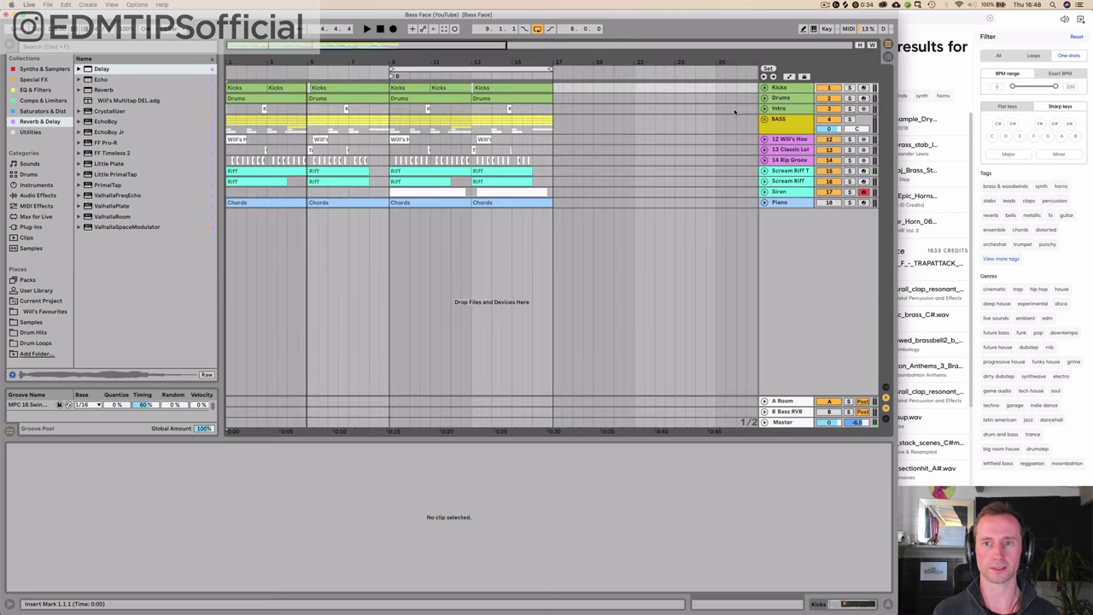
Solo the Kicks track and the BASS group, and set the loop to the four bars starting at bar 1
left_click(849, 88)
left_click(850, 119)
left_click(780, 124)
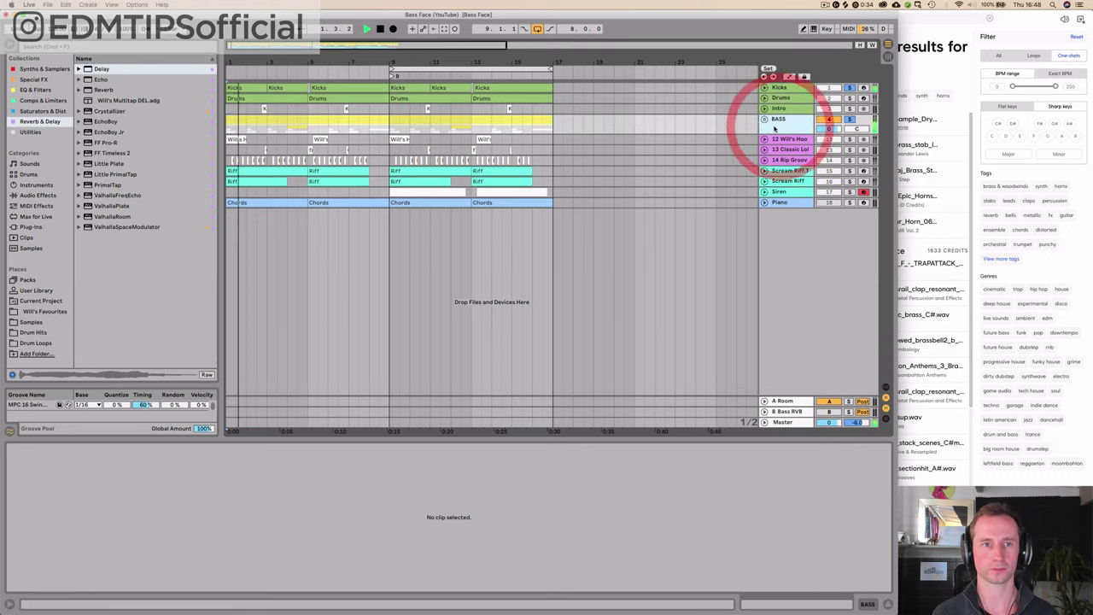
left_click_drag(422, 70, 259, 68)
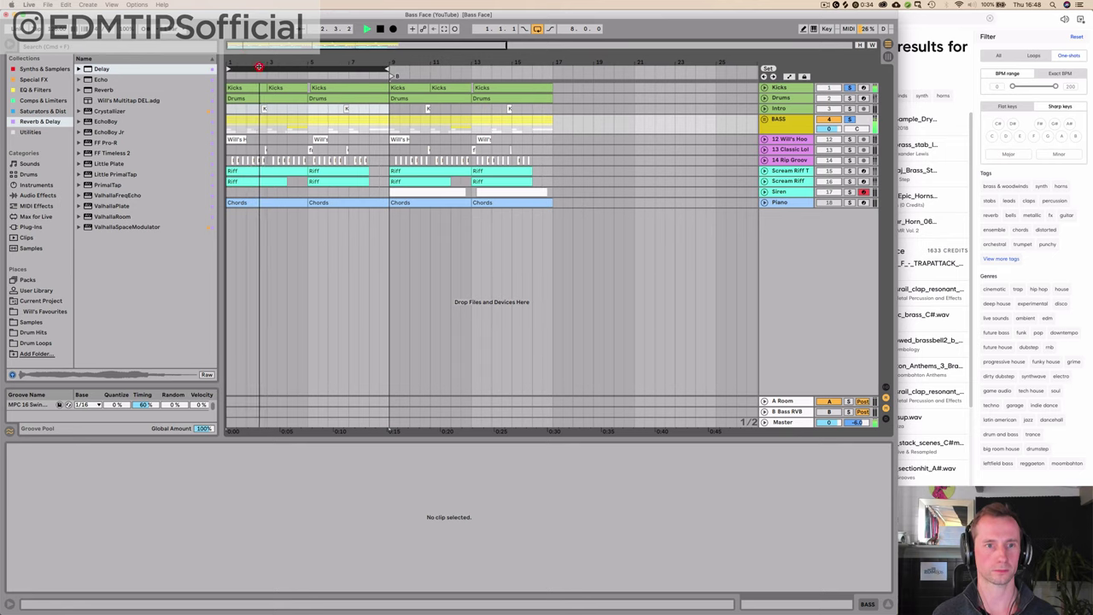
left_click_drag(388, 74, 307, 72)
Unfold the BASS group and review the devices on its first three Bass tracks, unfolding the third
left_click(765, 119)
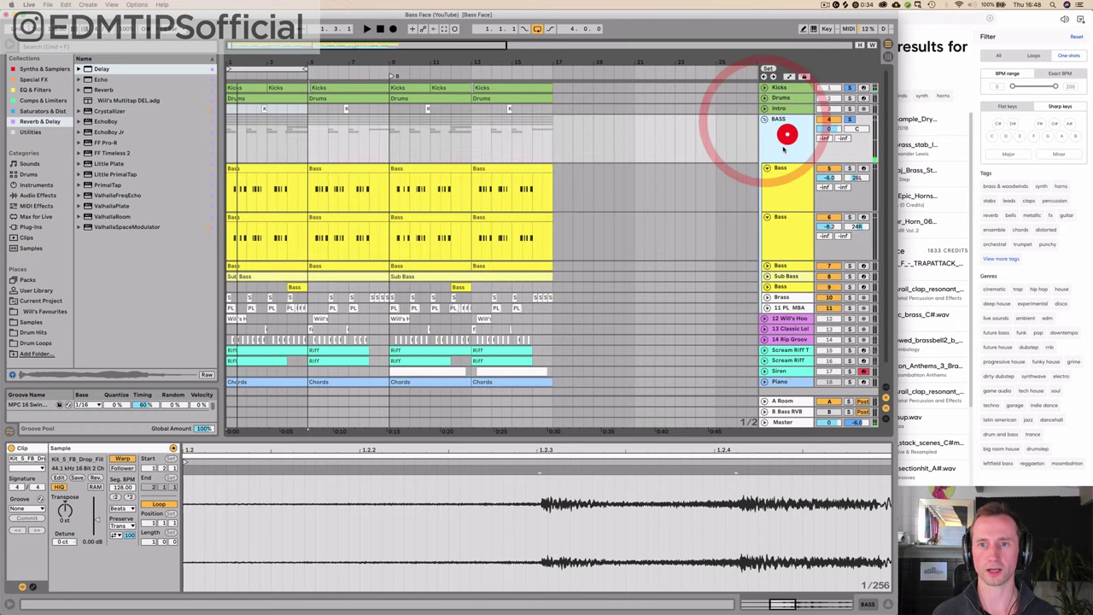
left_click(777, 176)
left_click(788, 196)
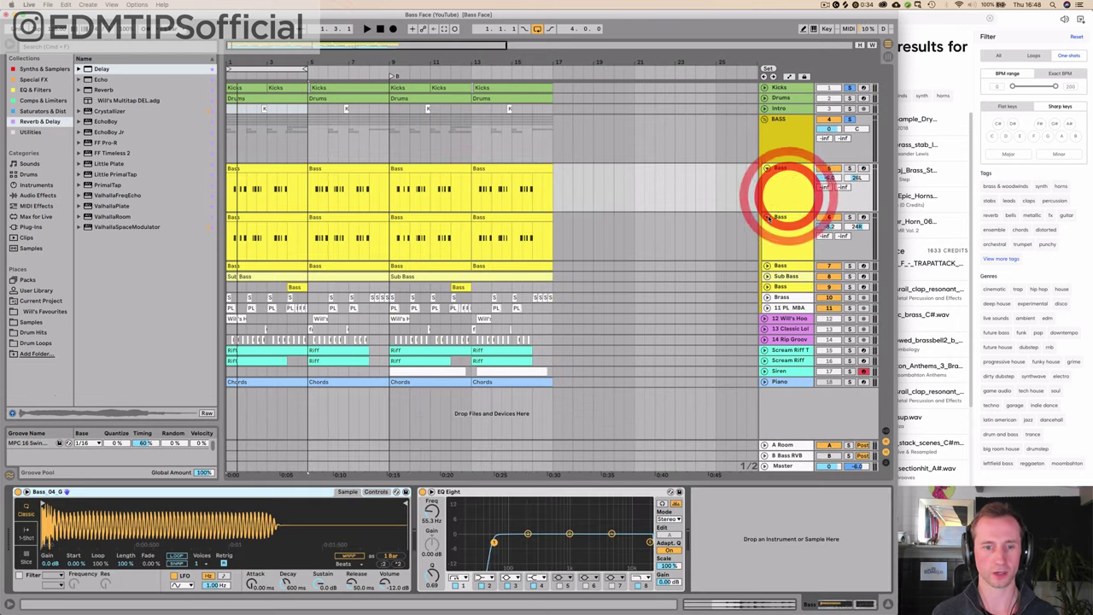
left_click(776, 232)
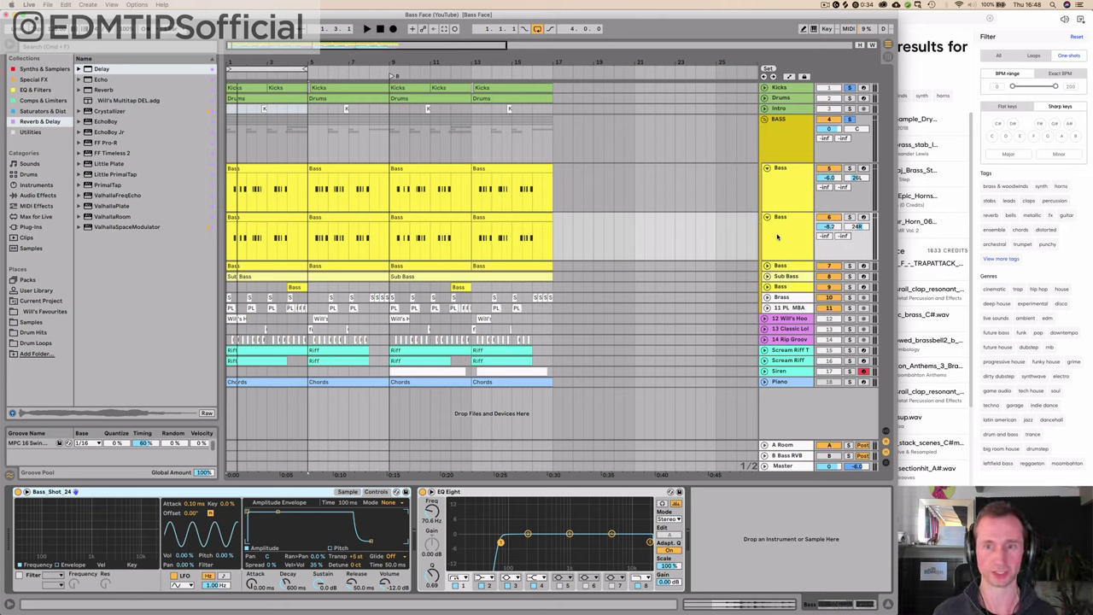
left_click(767, 266)
left_click(786, 269)
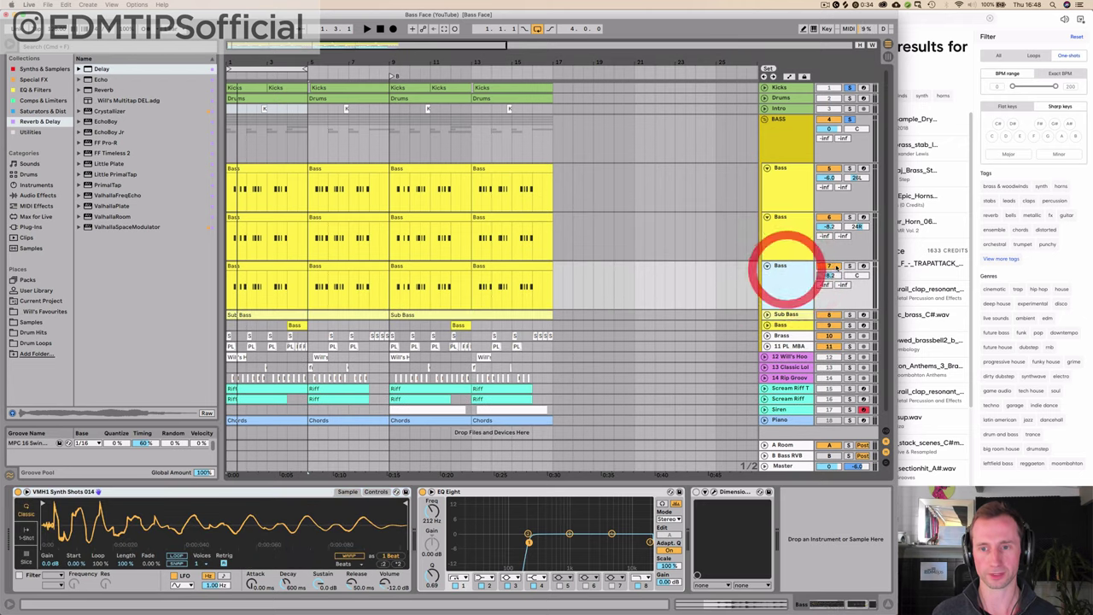
Solo the Sub Bass track, play it from bar 1 and show its Operator and Saturator devices
scroll(795, 275, "down", 1)
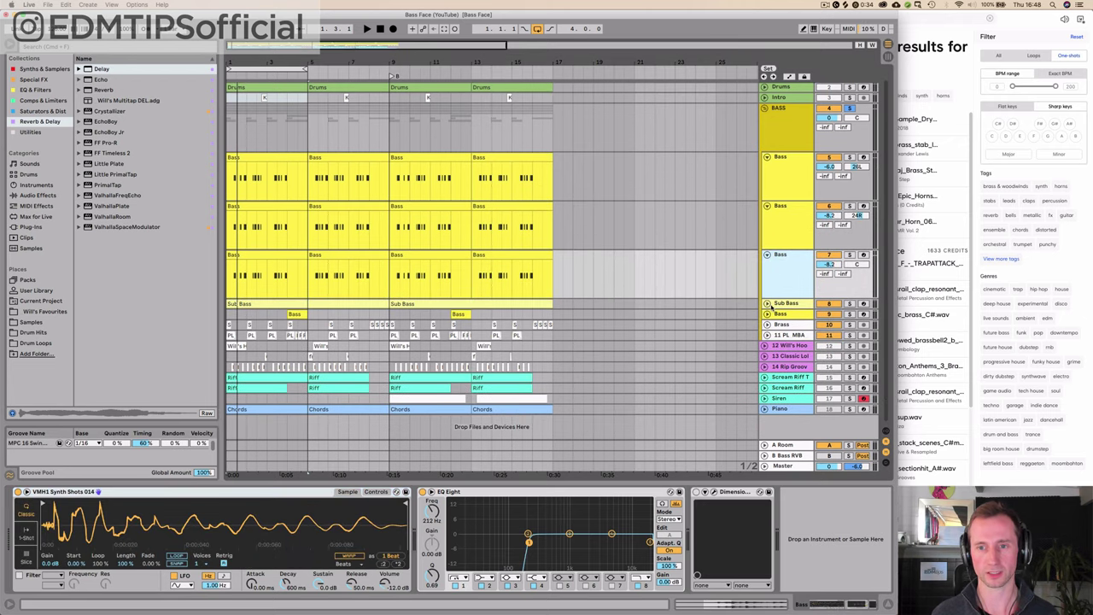
left_click(776, 304)
left_click(849, 303)
key("space")
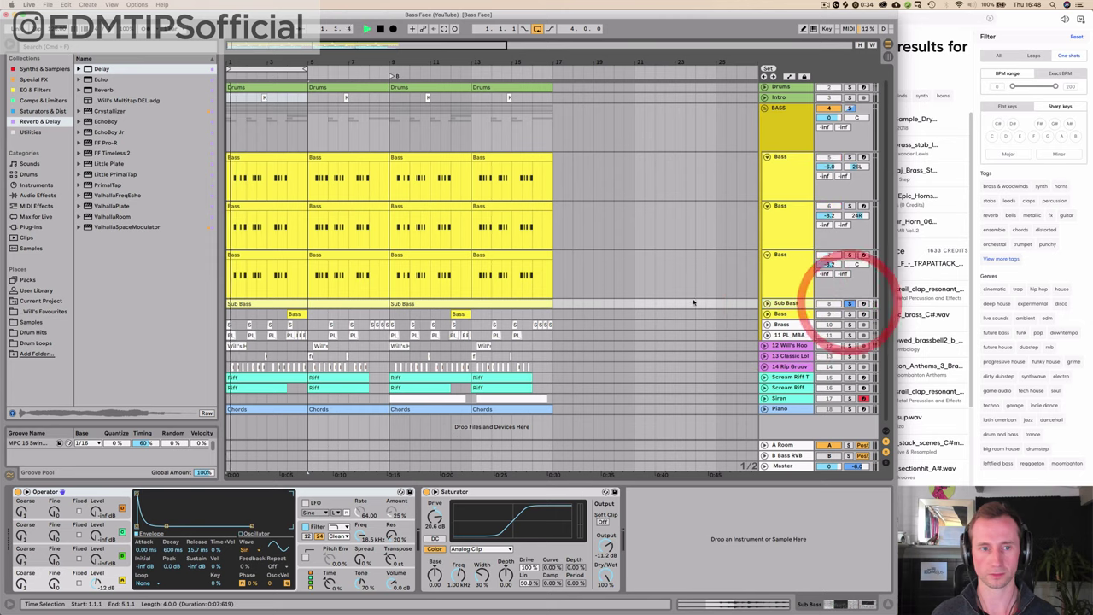
left_click(785, 303)
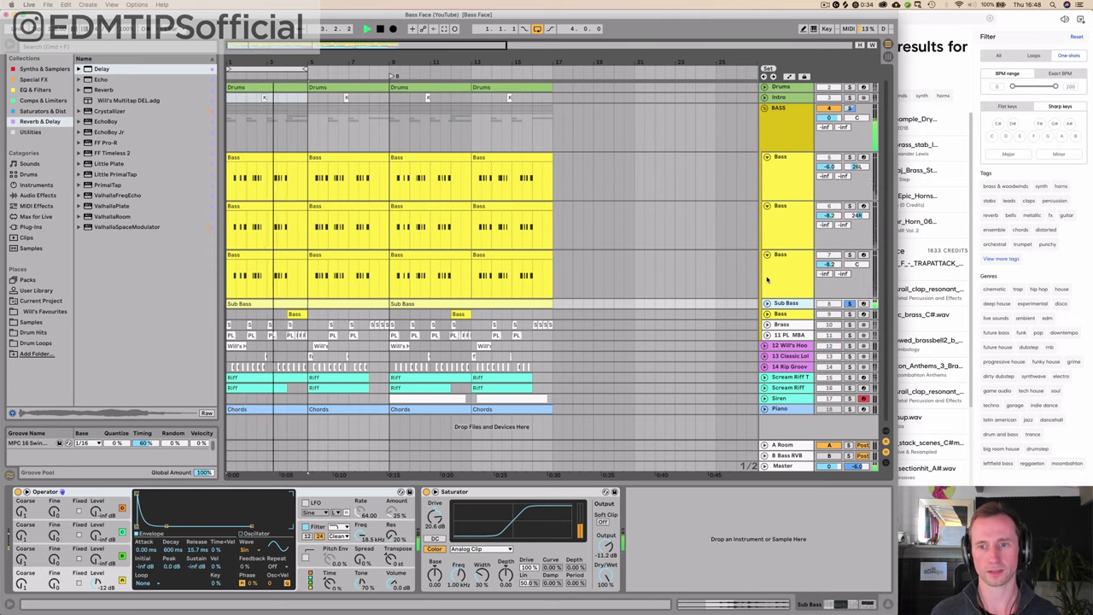
Add the three Bass tracks above the Sub Bass to the solo during playback
left_click(850, 255)
left_click(850, 206)
left_click(850, 157)
scroll(777, 162, "up", 1)
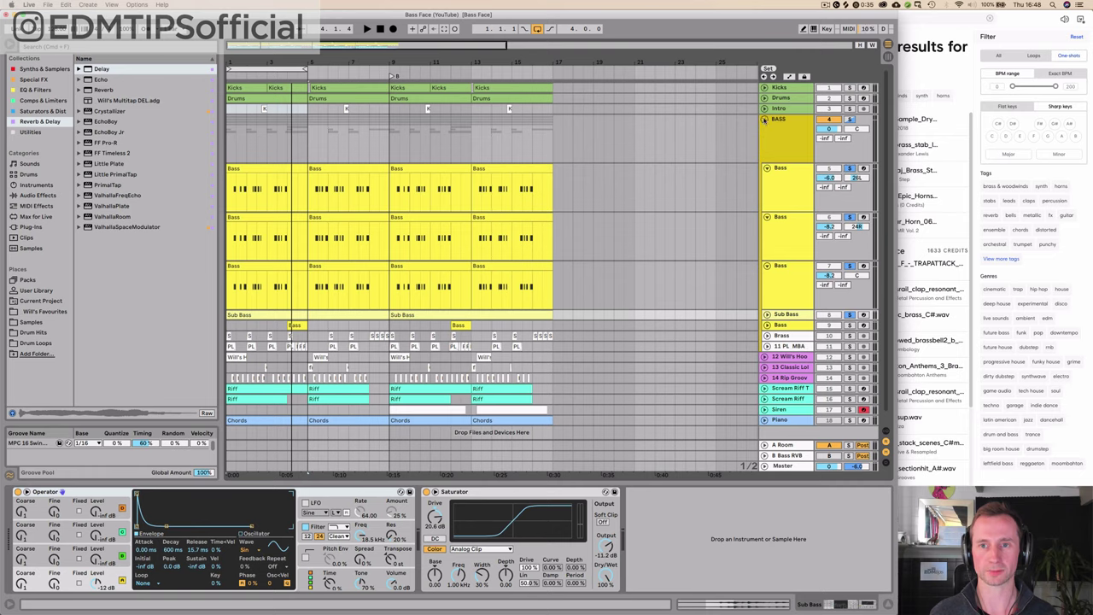
Fold the BASS group and group it together with the Kicks track
left_click(764, 119)
left_click(793, 126)
left_click(790, 88)
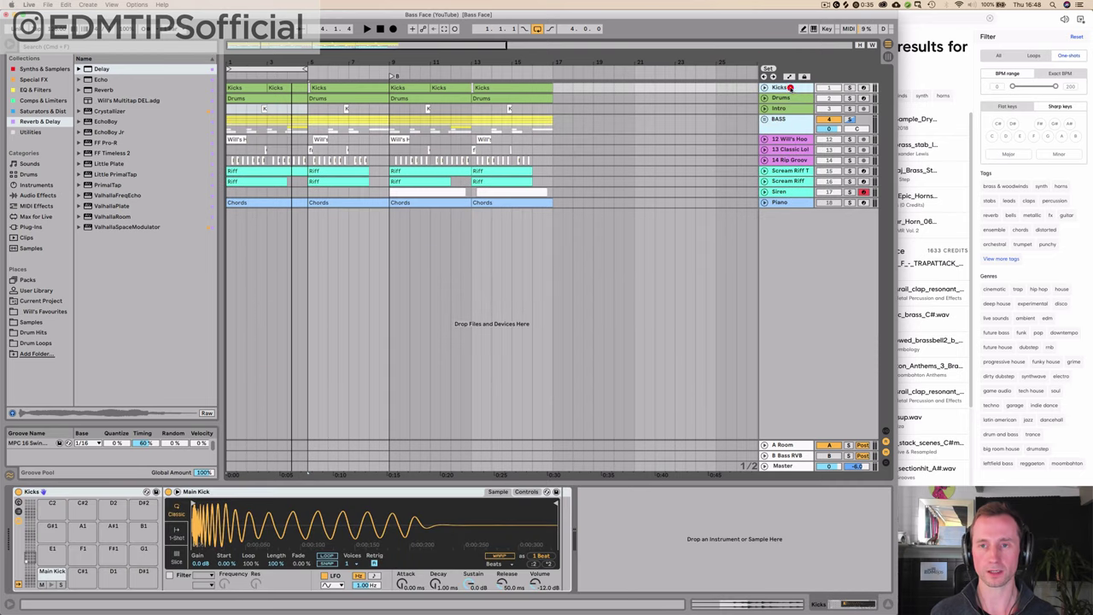
key("super+d")
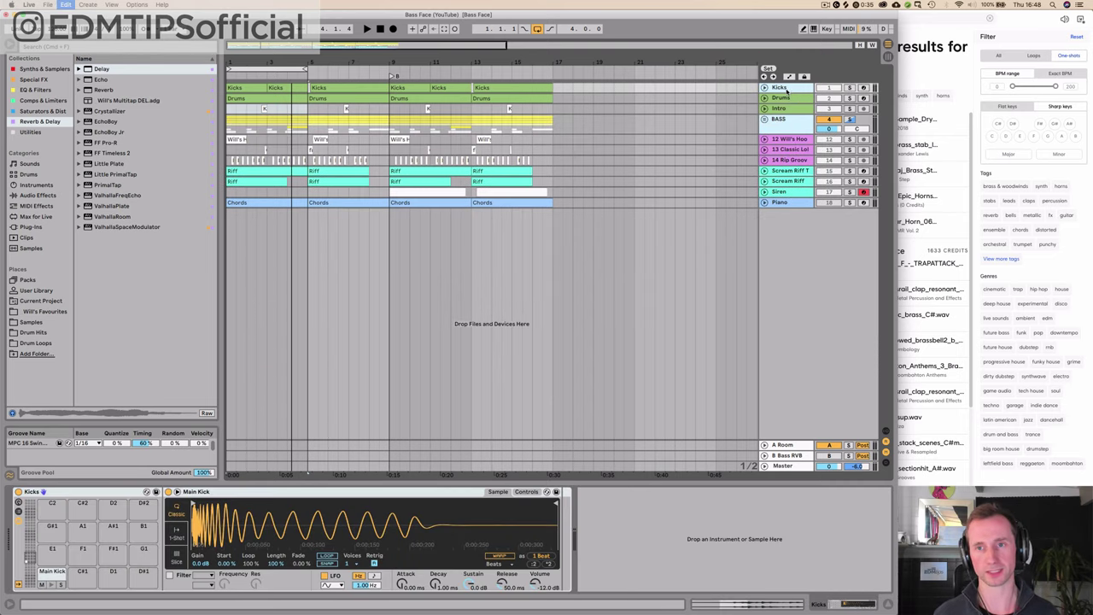
key("super+g")
Rename the new group holding the kicks and basses as K + B
left_click(784, 90)
key("super+r")
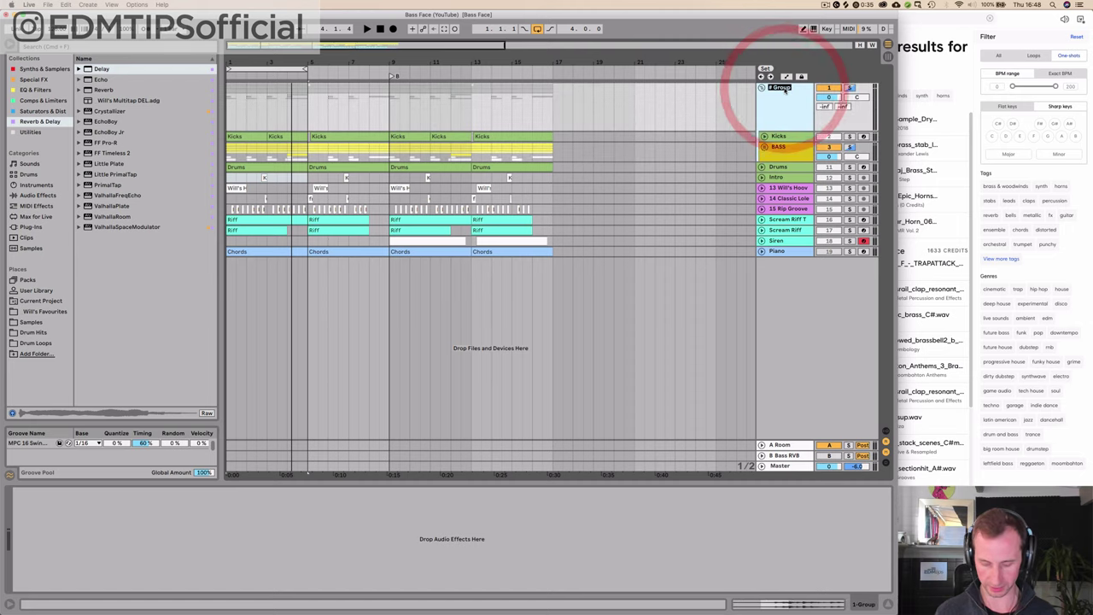
type("K + B")
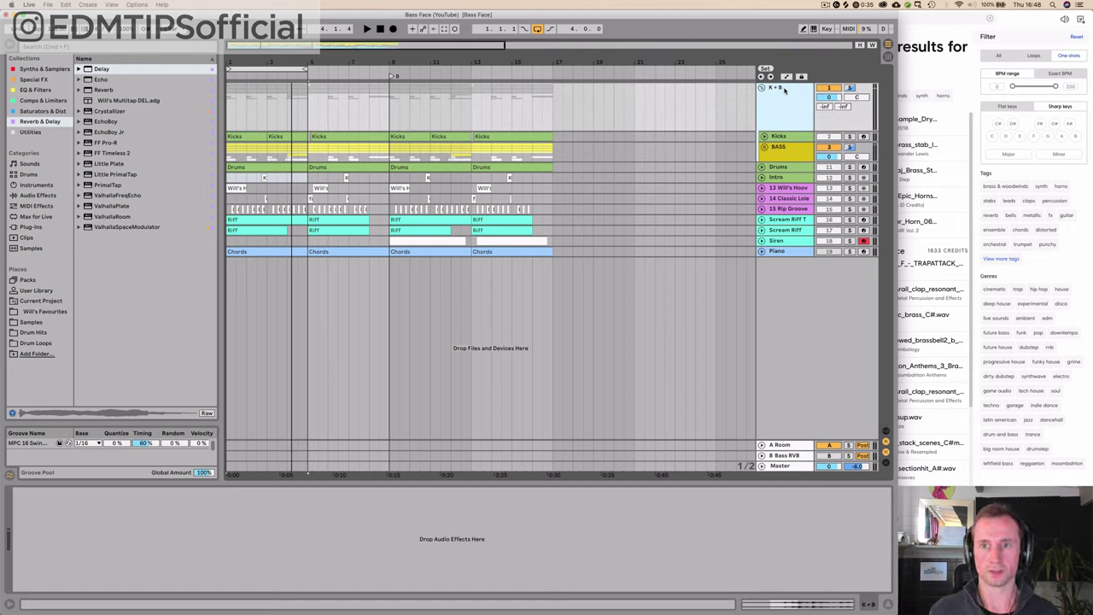
Play the K + B group from bar 1 and solo its Kicks track alongside the bass
left_click(780, 104)
key("space")
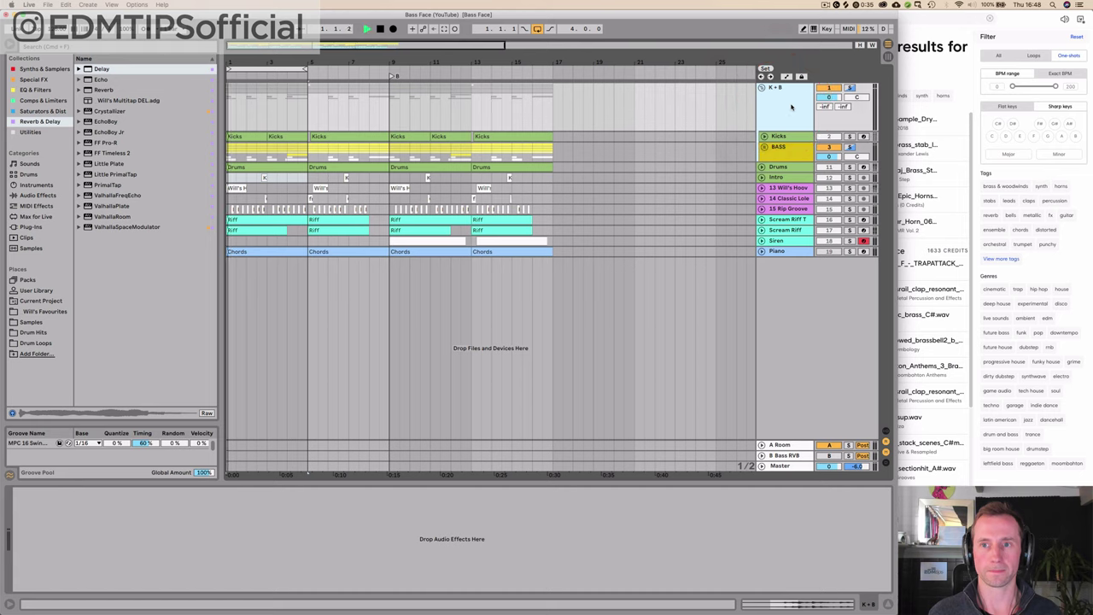
left_click(850, 137)
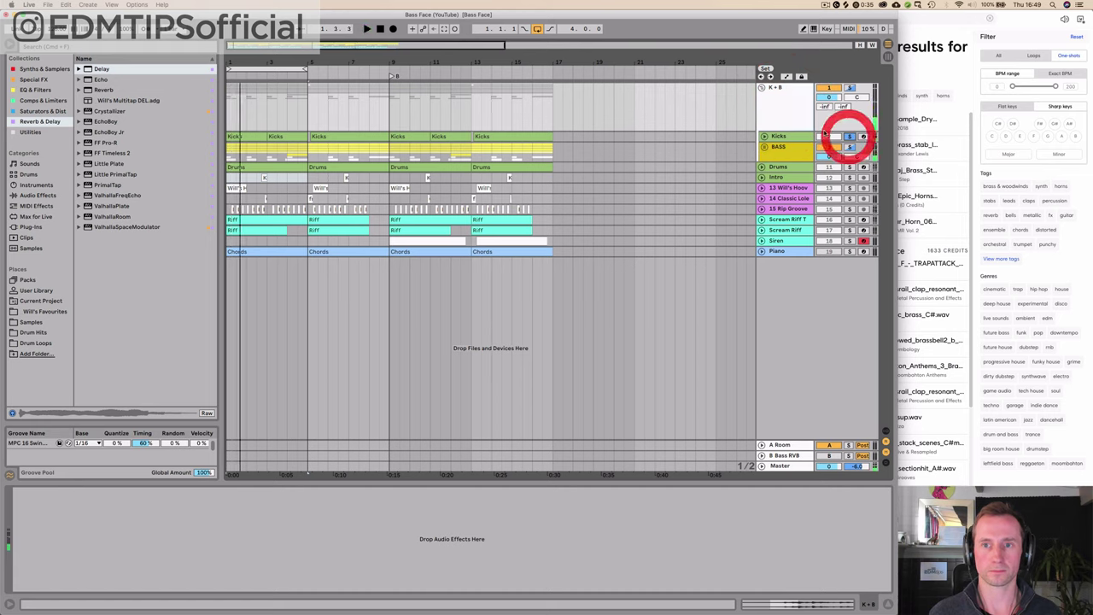
left_click(777, 104)
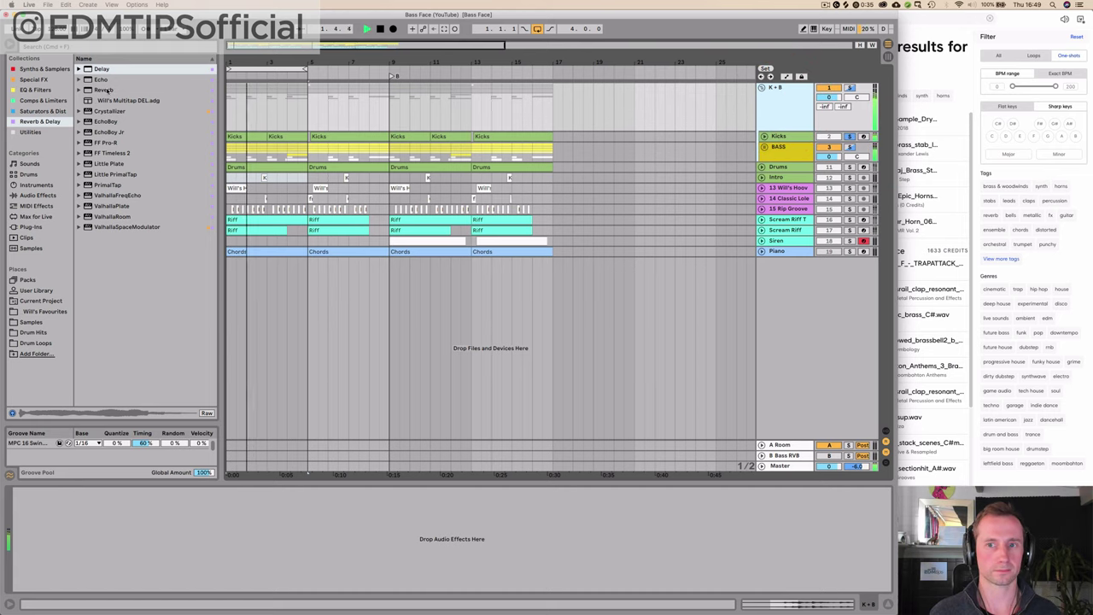
key("space")
Load the LFOTool plug-in onto the BASS group
left_click(779, 149)
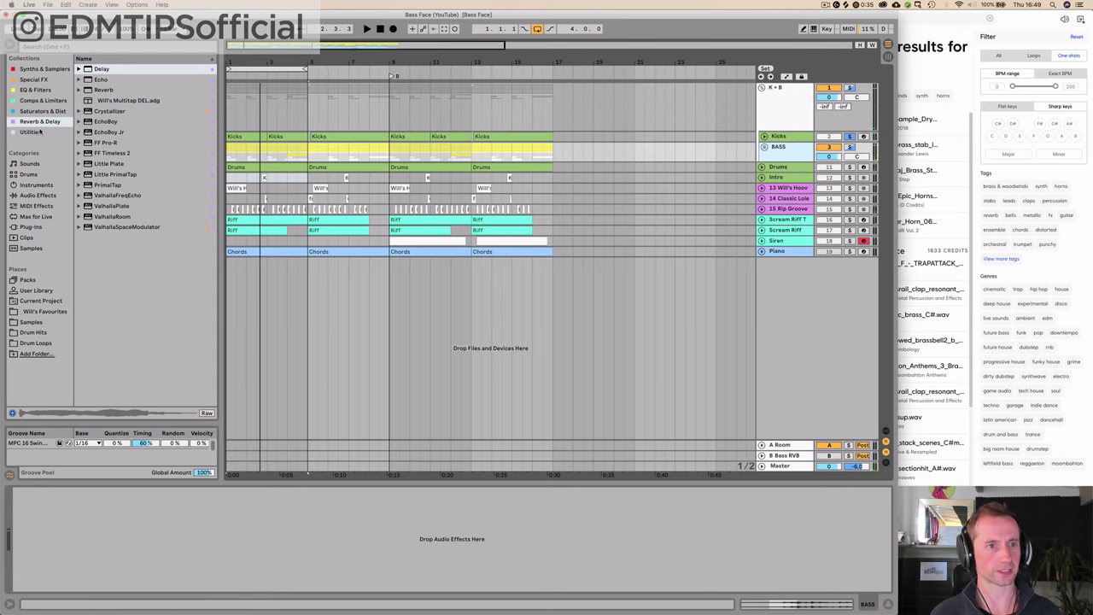
left_click(28, 228)
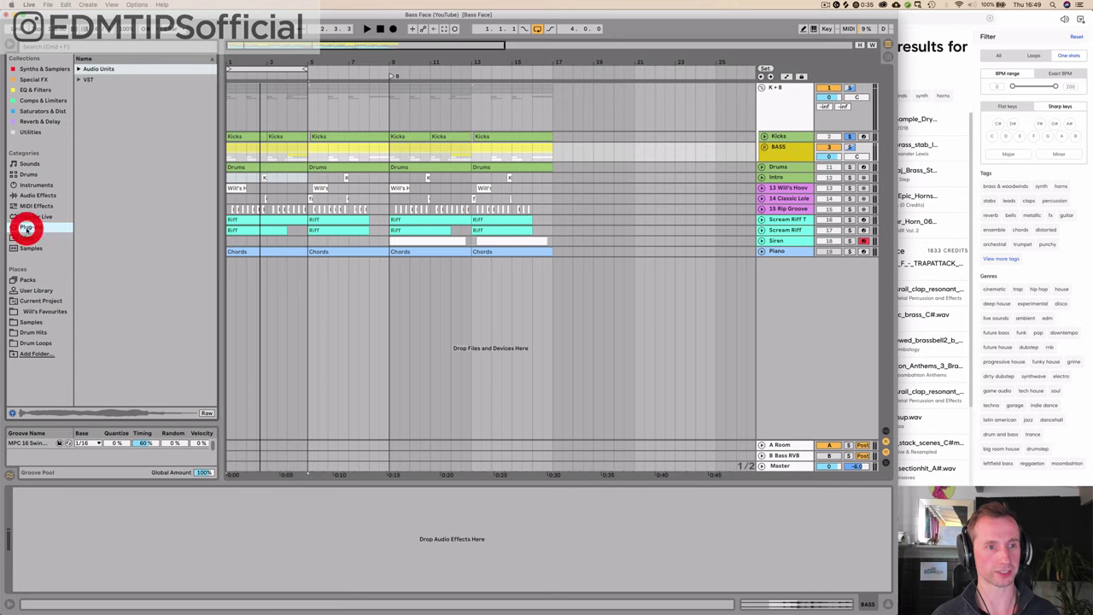
left_click(30, 132)
left_click(100, 164)
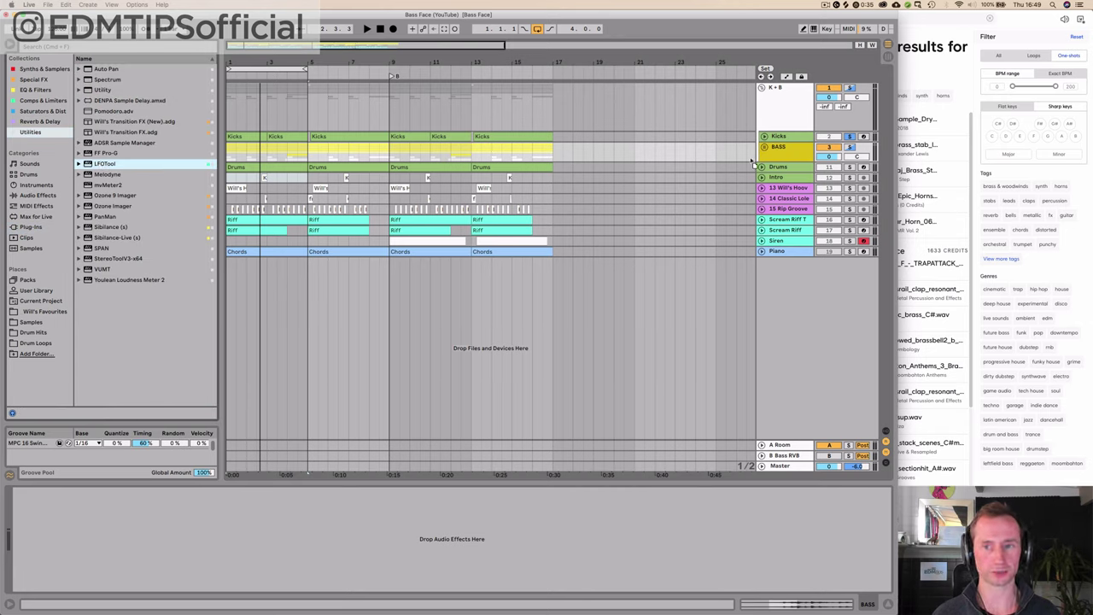
Shape LFOTool's curve during playback to start at the bottom and rise to full level about halfway through each cycle, and close its window
key("space")
left_click_drag(601, 188, 601, 174)
left_click_drag(522, 242, 525, 299)
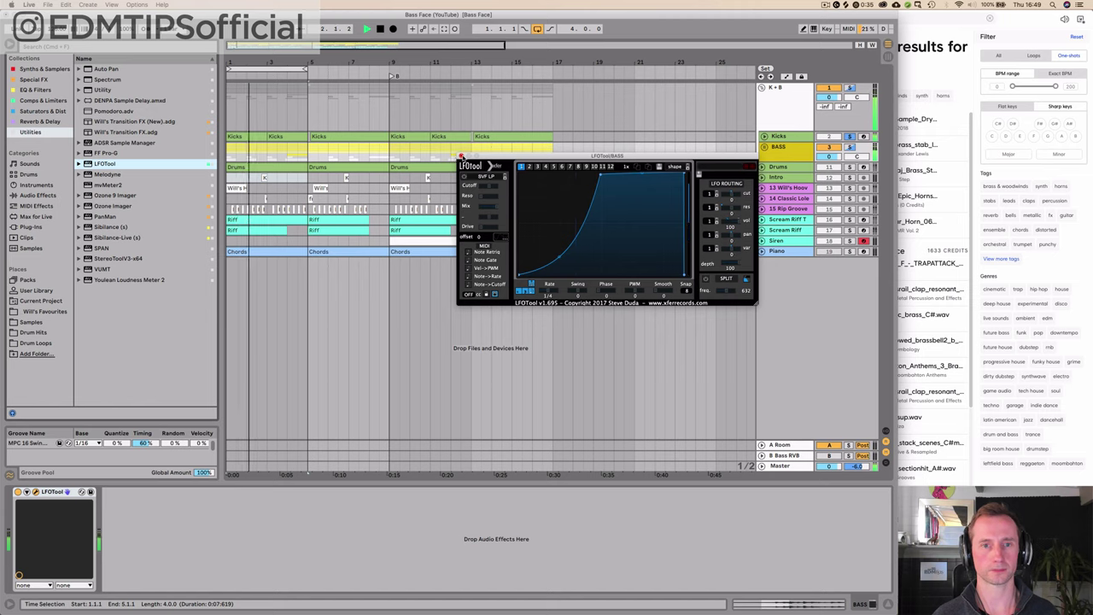
left_click(462, 157)
left_click(780, 146)
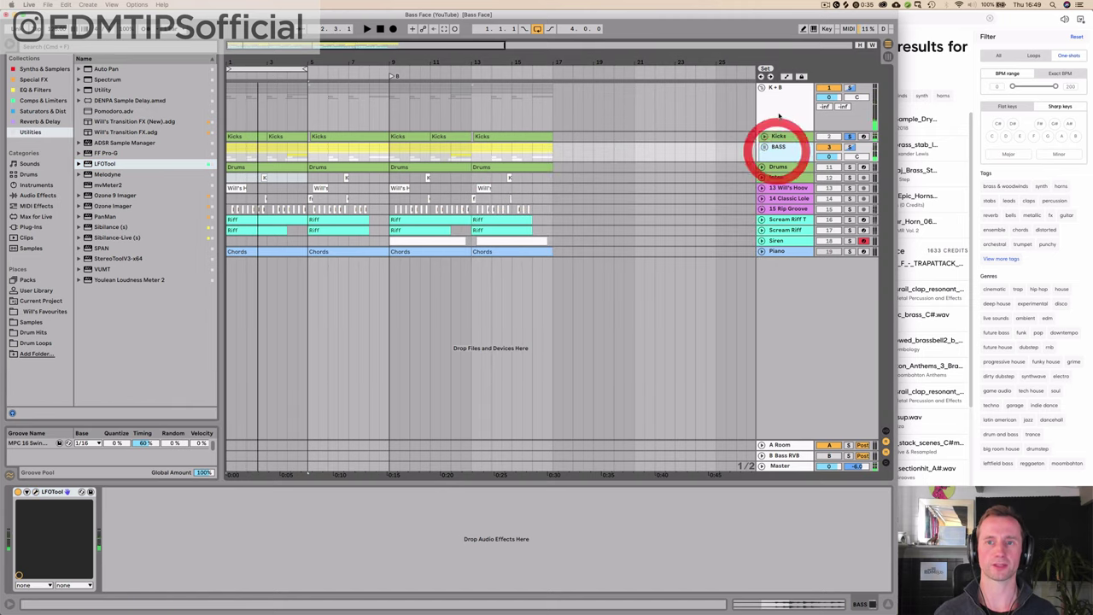
Add a Glue Compressor to the K + B group
left_click(776, 108)
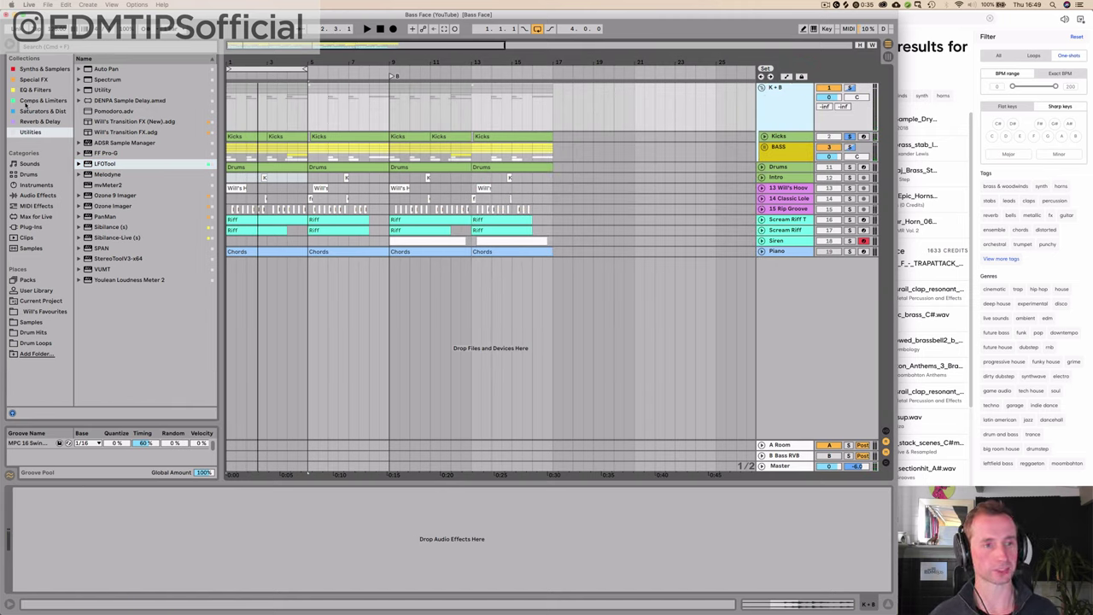
left_click(26, 103)
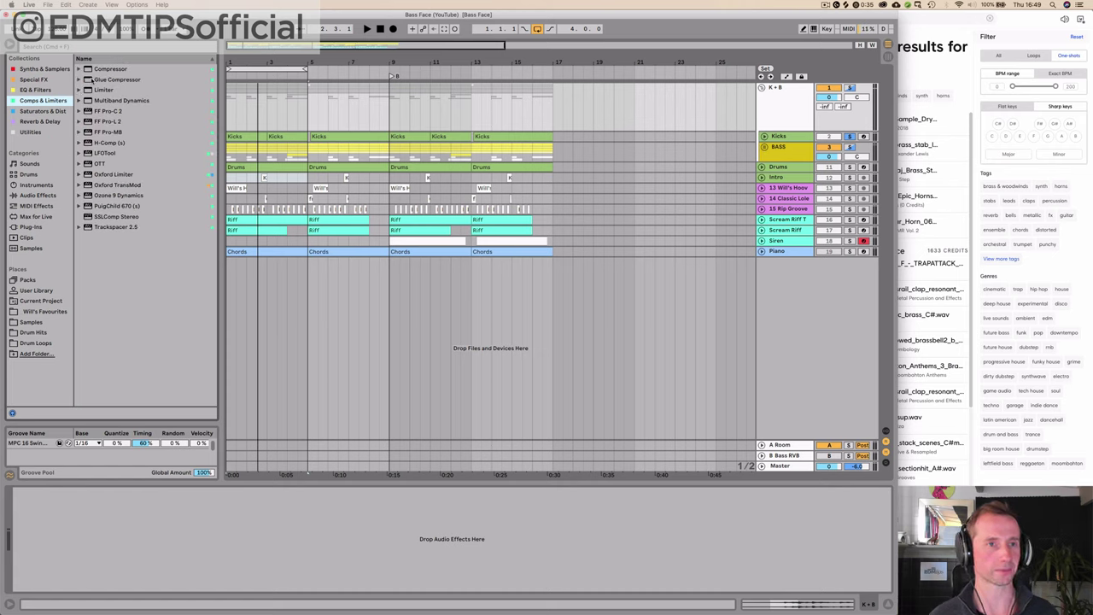
left_click_drag(128, 508, 127, 502)
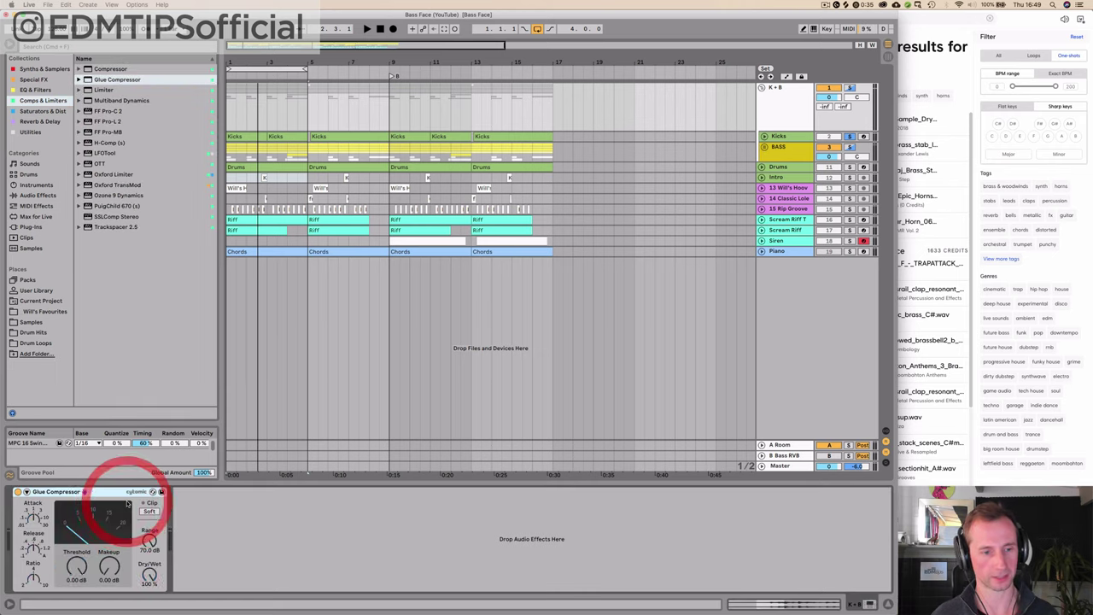
Set the Glue Compressor's threshold to -12.4 dB and makeup to 2.22 dB during playback, and compare it bypassed and active
key("space")
left_click_drag(77, 565, 77, 602)
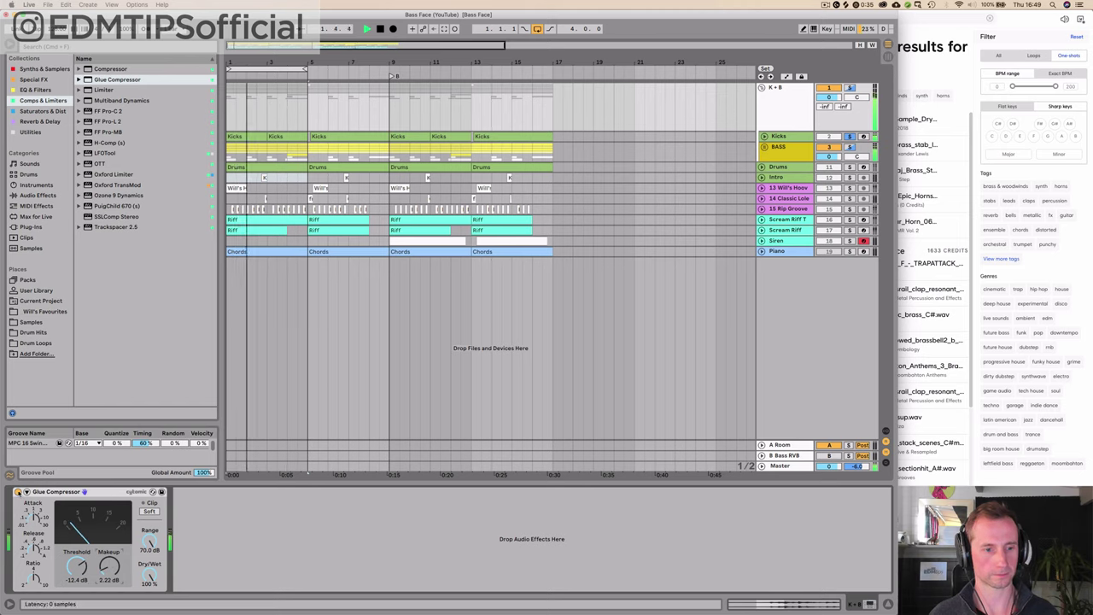
left_click(18, 492)
left_click(18, 492)
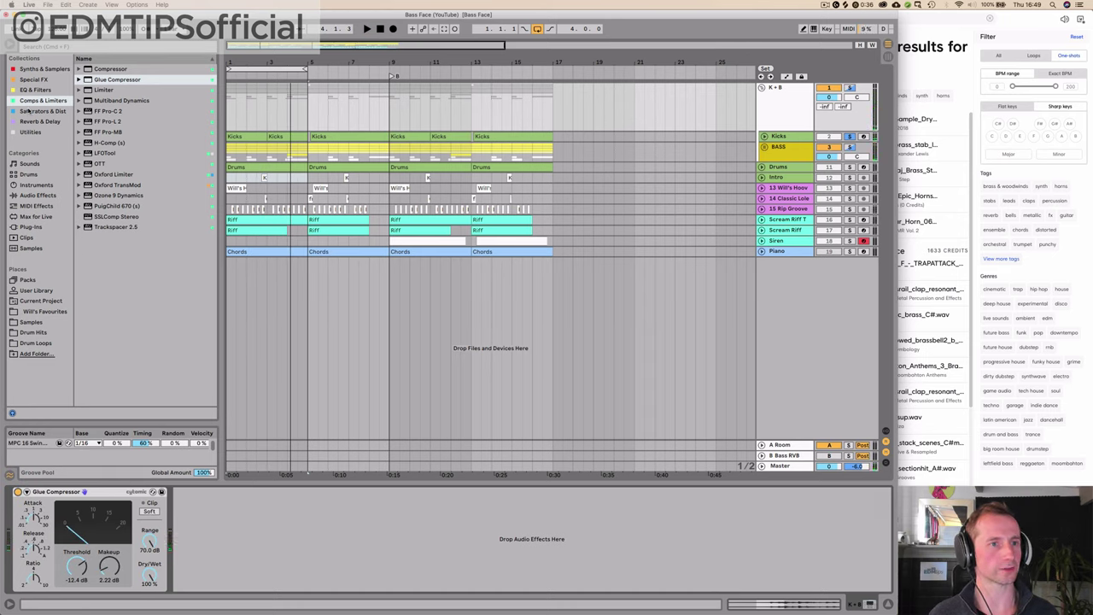
Insert a Saturator with 8.44 dB drive before the Glue Compressor, and set the compressor's threshold to -4.76 dB with soft clipping on
left_click(29, 111)
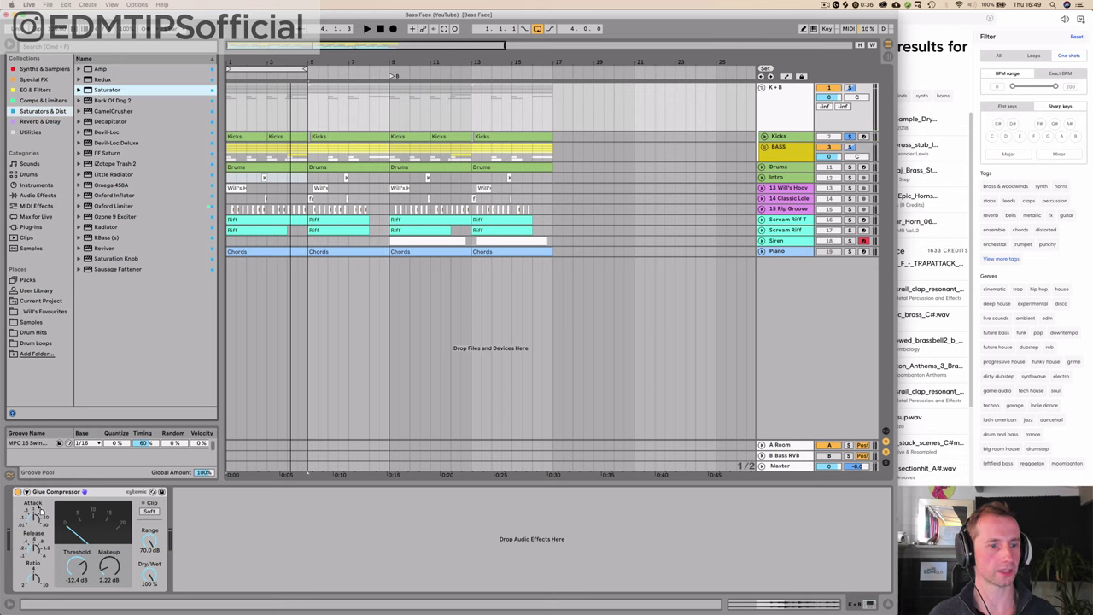
mouse_move(41, 511)
left_mouse_down()
mouse_move(12, 537)
mouse_move(26, 499)
left_mouse_up()
key("space")
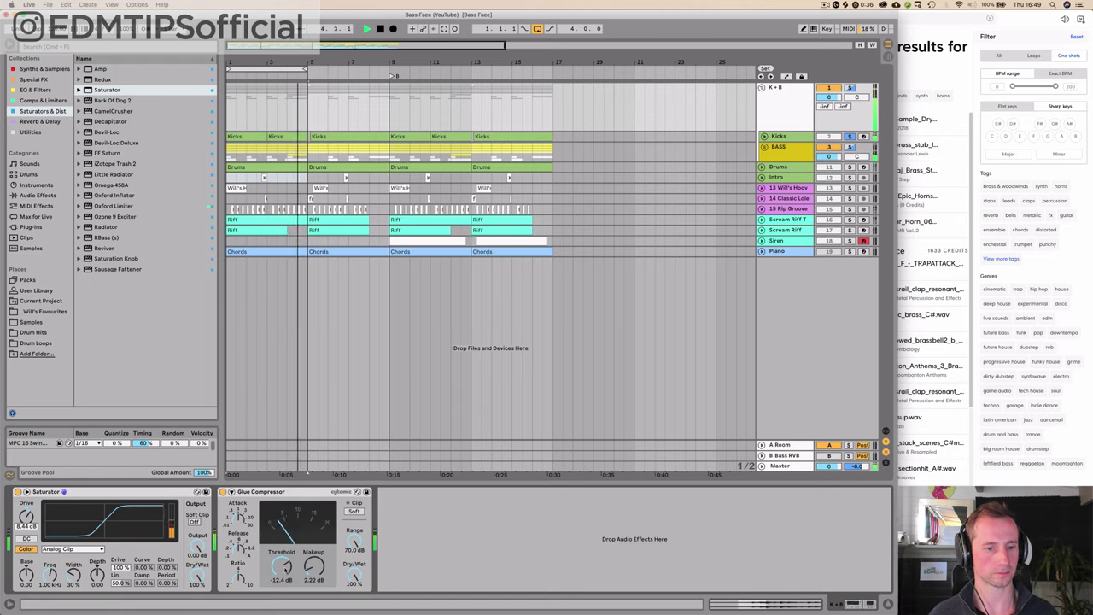
left_click_drag(283, 567, 283, 549)
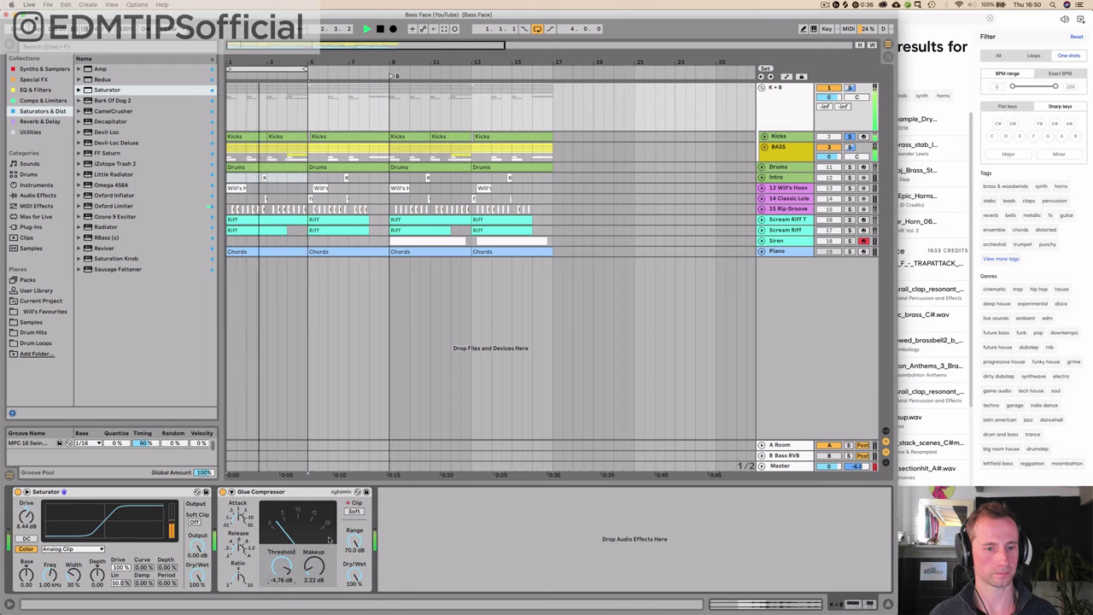
left_click(356, 512)
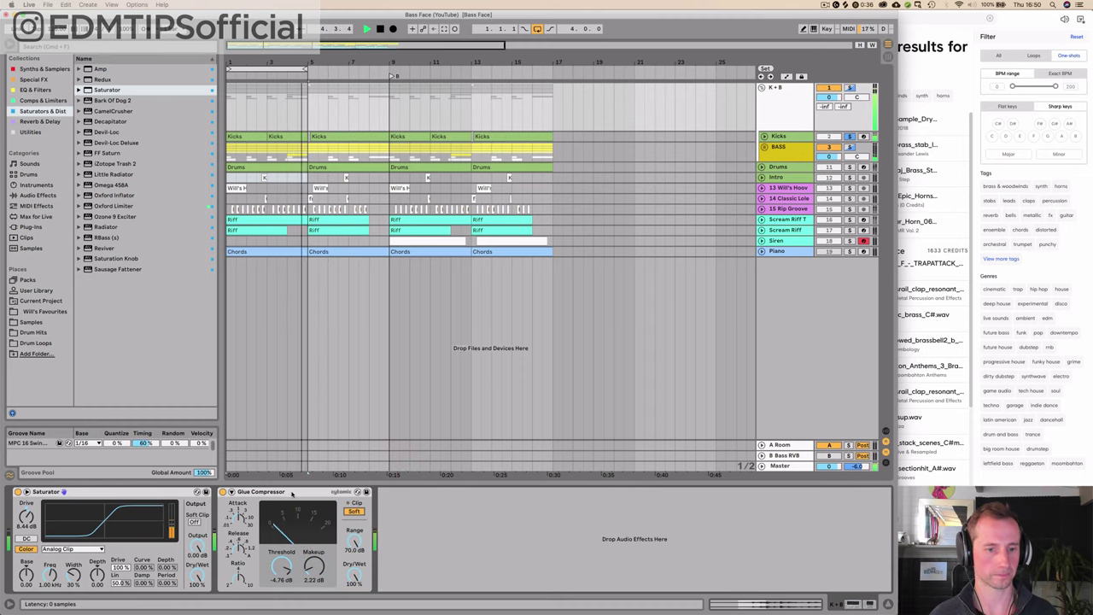
Group the Saturator and Glue Compressor into one audio effect rack and bypass the rack to compare
left_click(292, 492)
left_click(121, 491, "shift")
key("super+g")
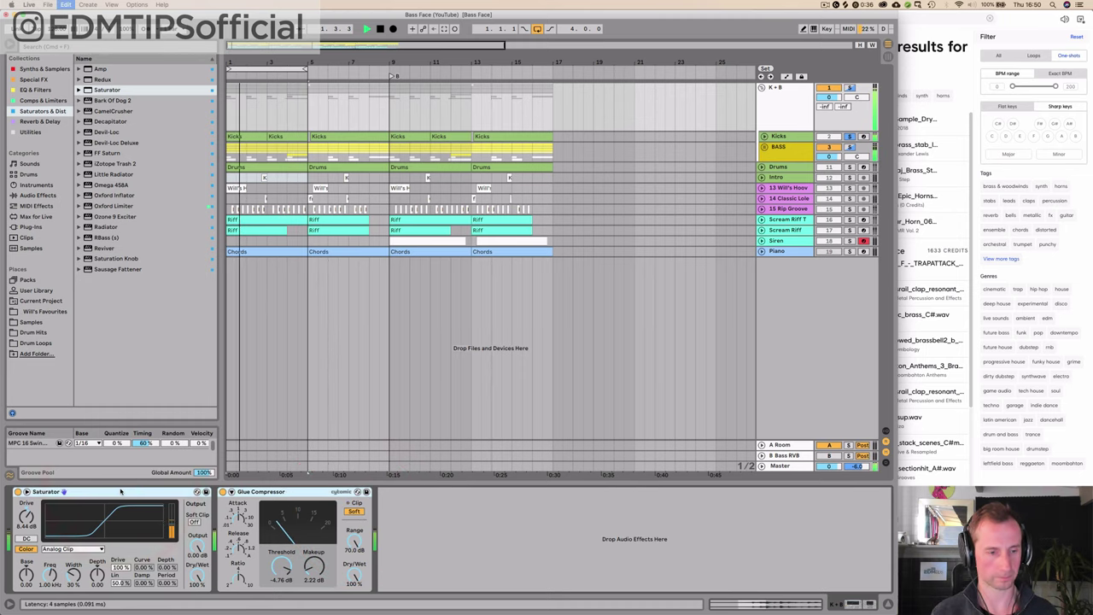
left_click(19, 492)
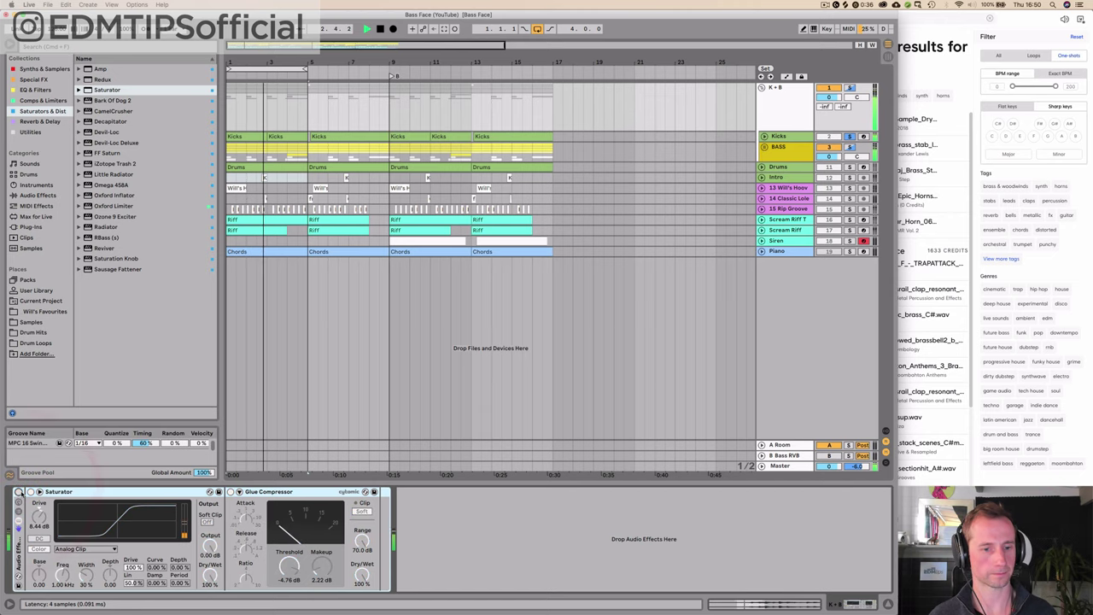
Lower the K + B group's volume to -5.6 dB in the Session mixer, reset its peak level, and compare the rack off and on
key("Tab")
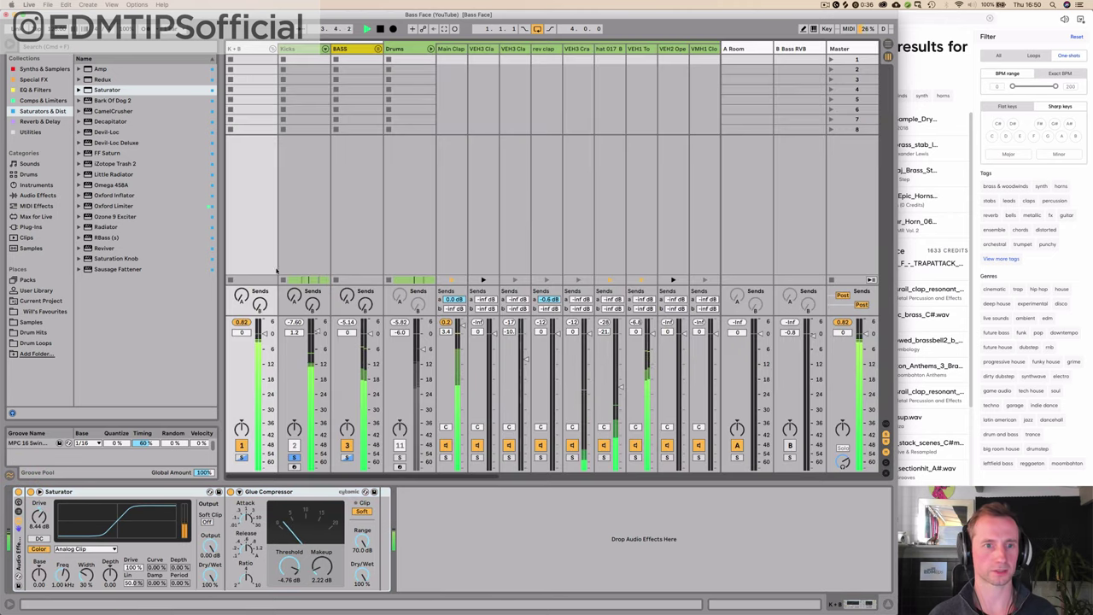
left_click_drag(262, 332, 262, 334)
left_click(241, 322)
left_click(20, 493)
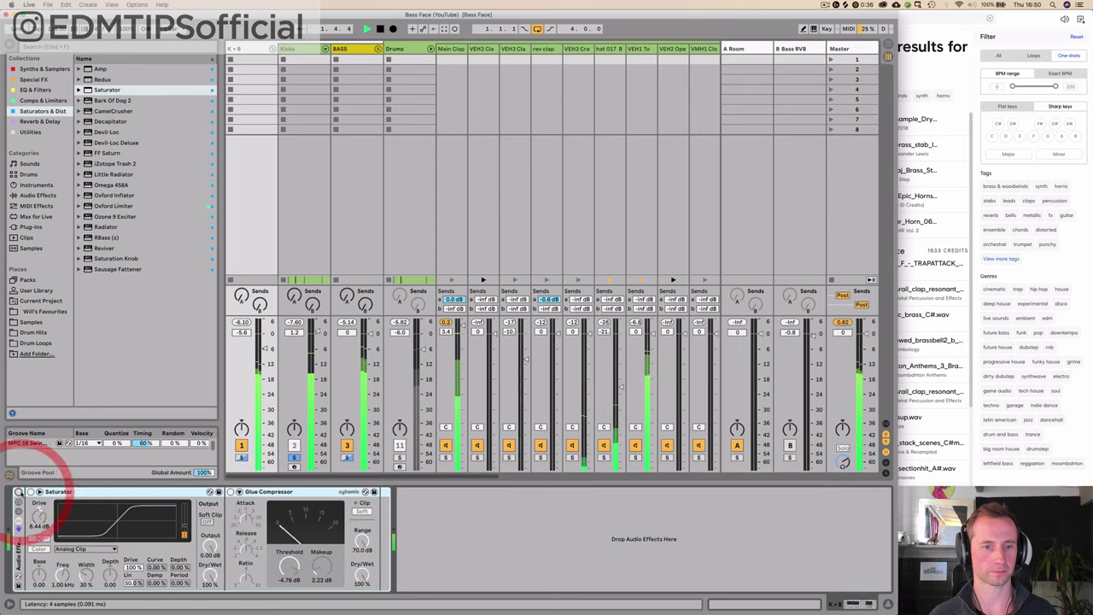
left_click(20, 493)
key("space")
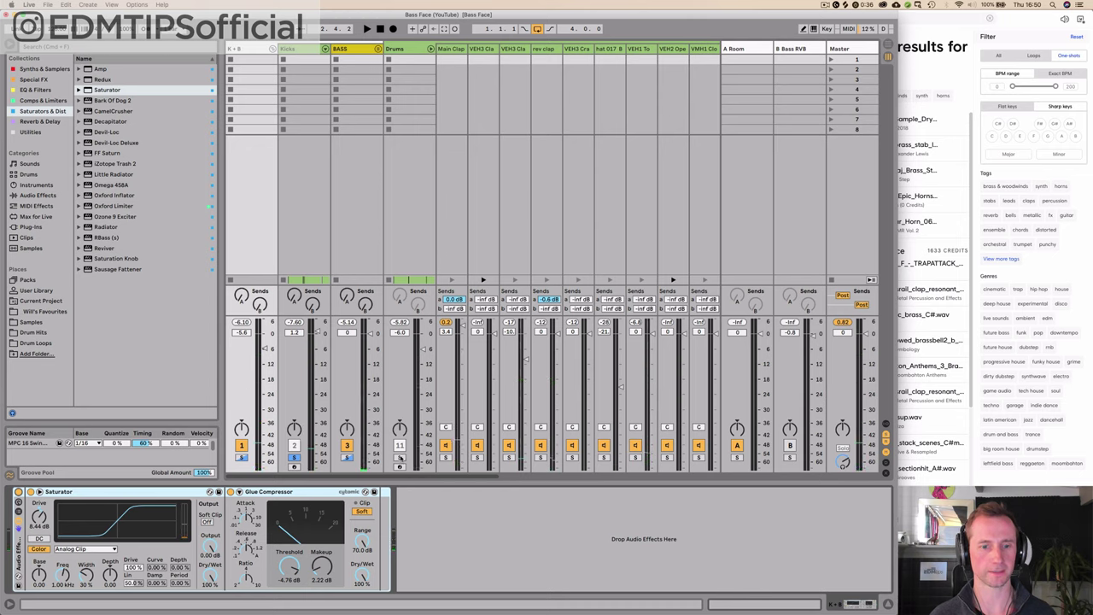
Solo Drums alongside the kick and bass during playback and add a Limiter after the Saturator in the Main Clap chain
left_click(399, 458)
key("space")
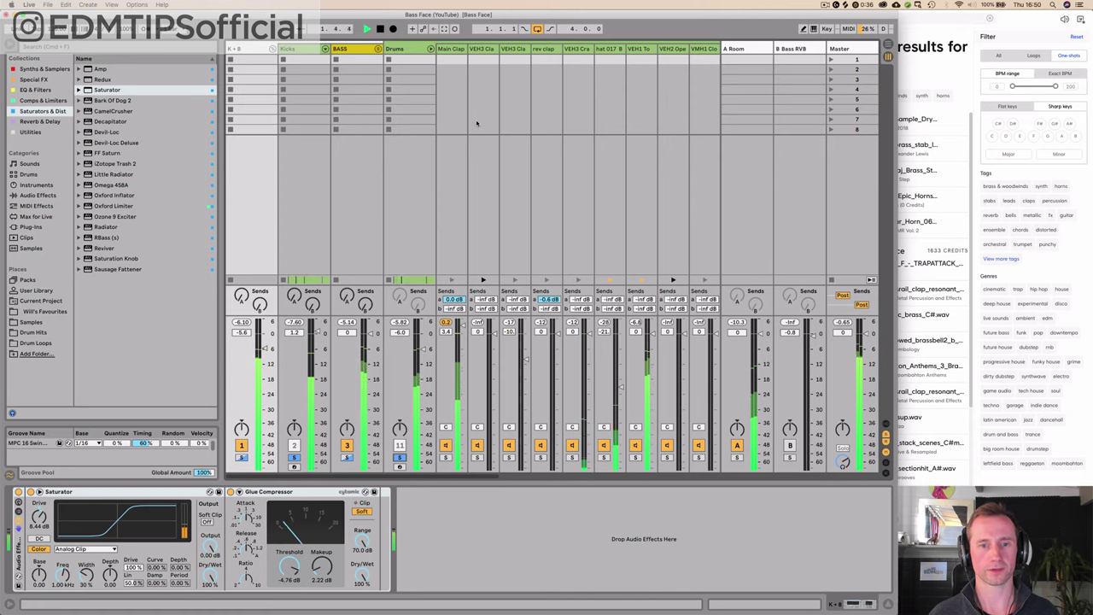
left_click(451, 48)
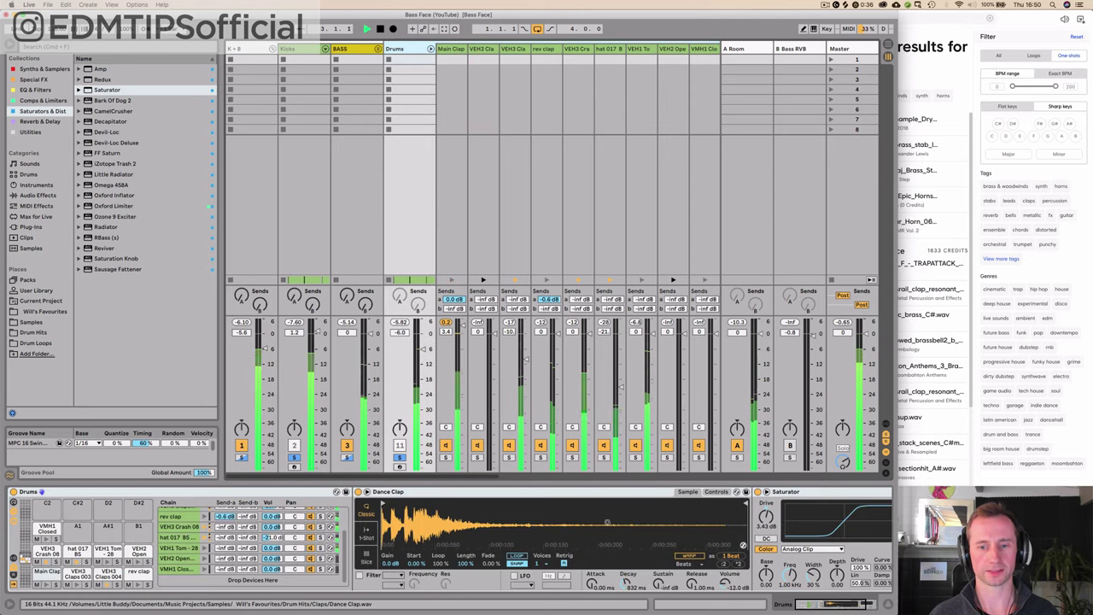
scroll(620, 530, "right", 3)
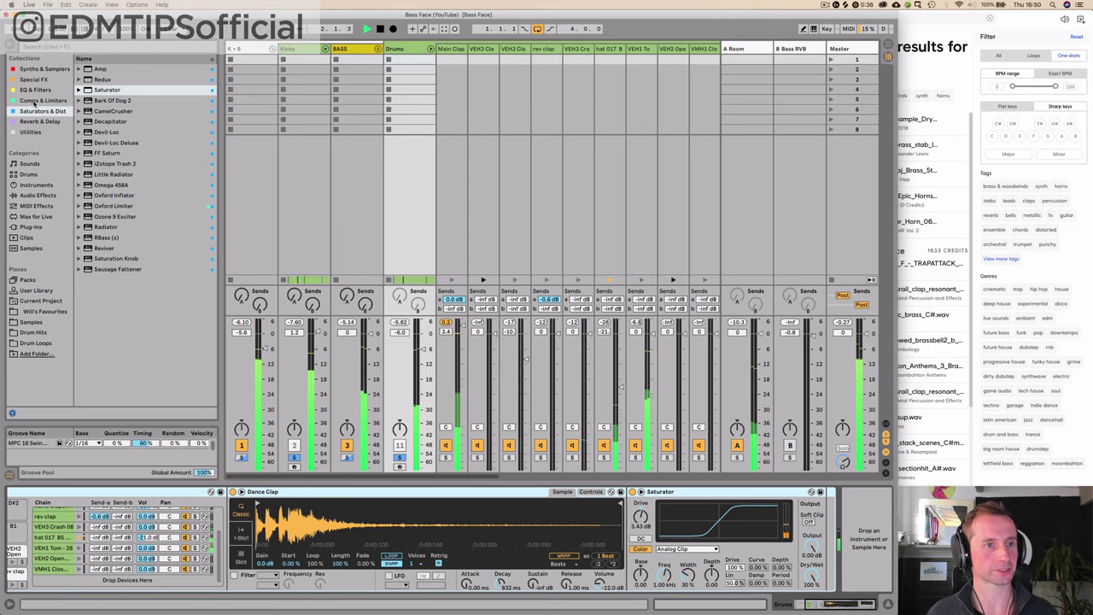
left_click(36, 100)
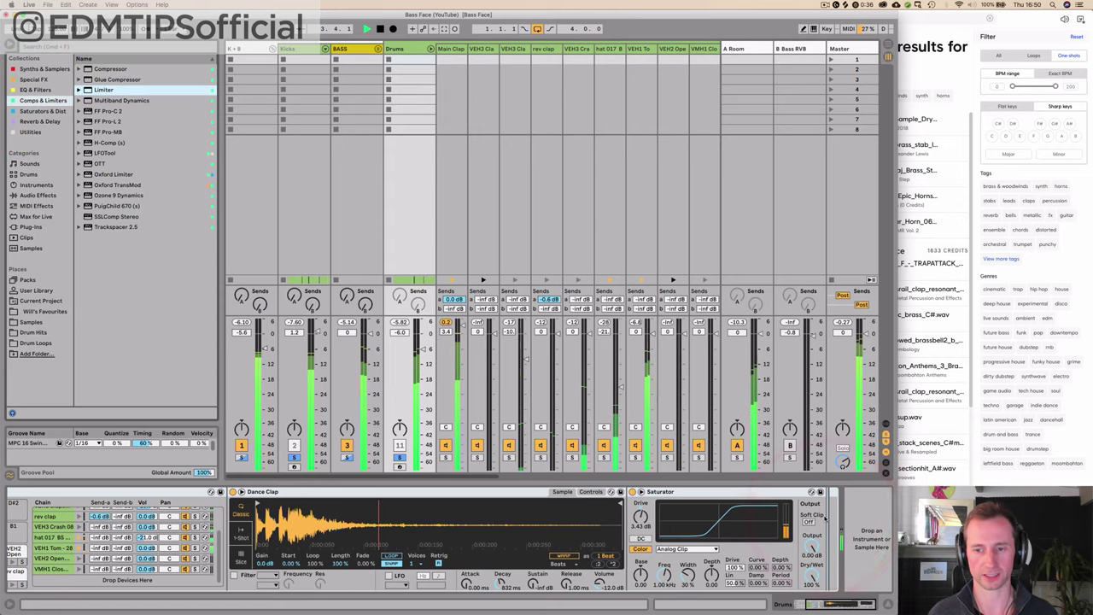
left_click_drag(824, 518, 803, 518)
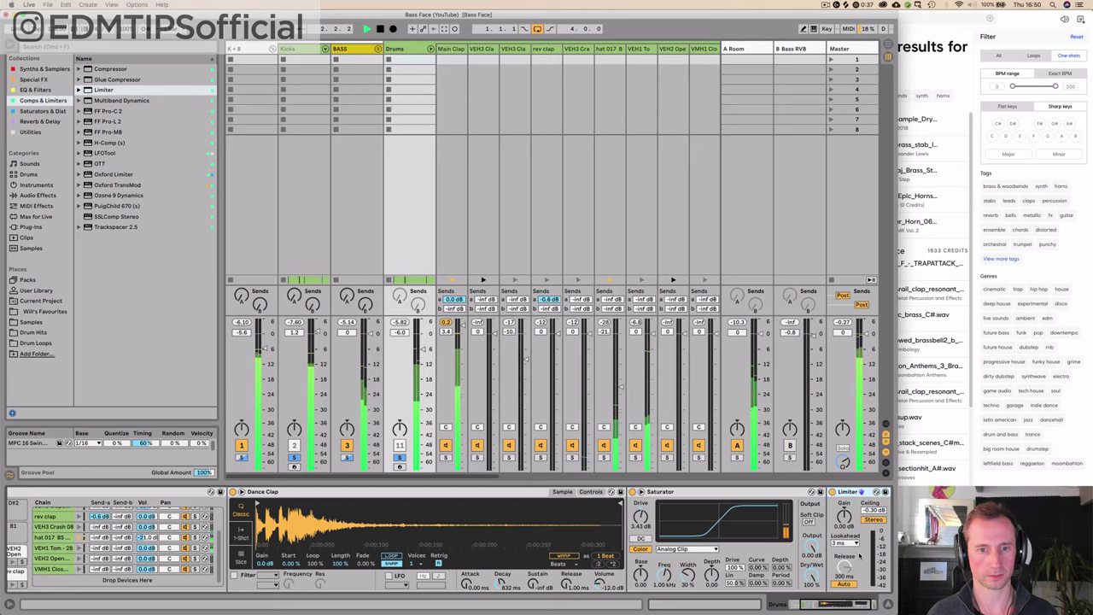
Set the clap Limiter's gain to 5.30 dB and the Main Clap volume to 0, and reset the clap and master peak levels
left_click(445, 323)
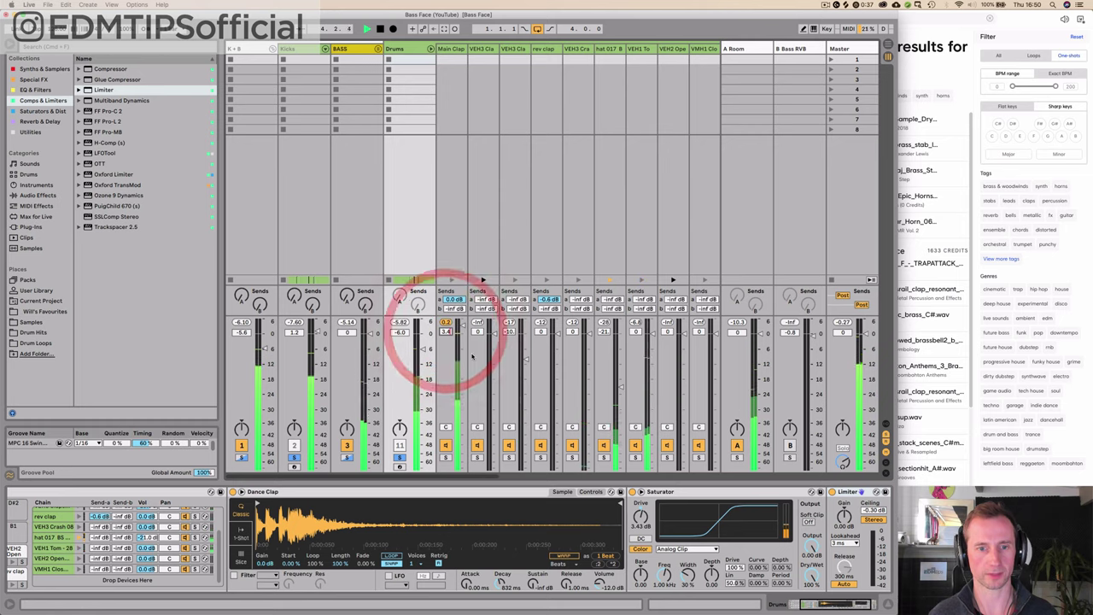
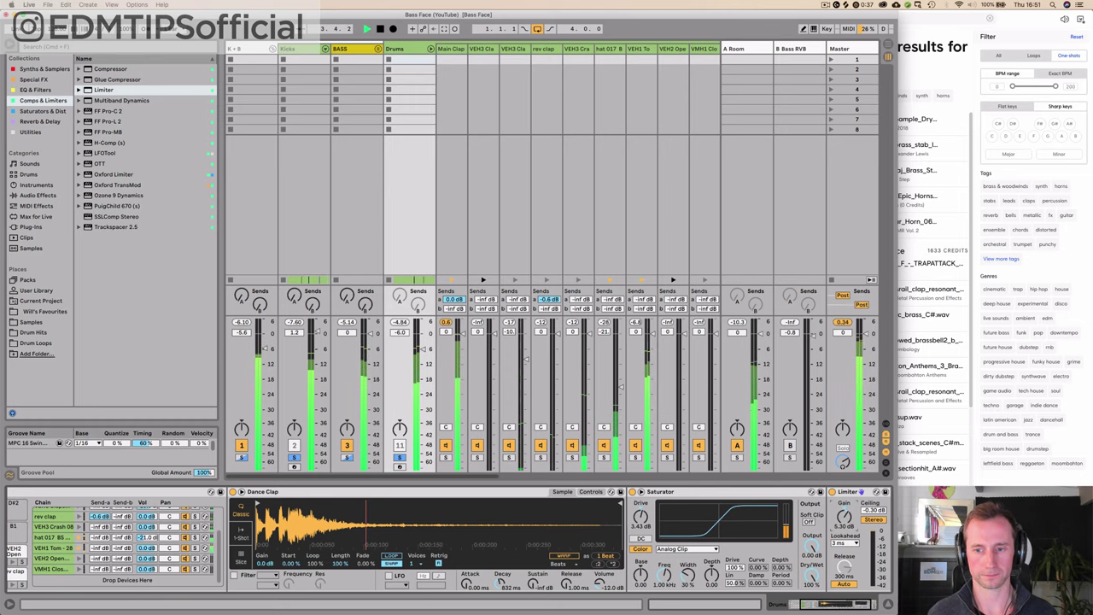
left_click(446, 322)
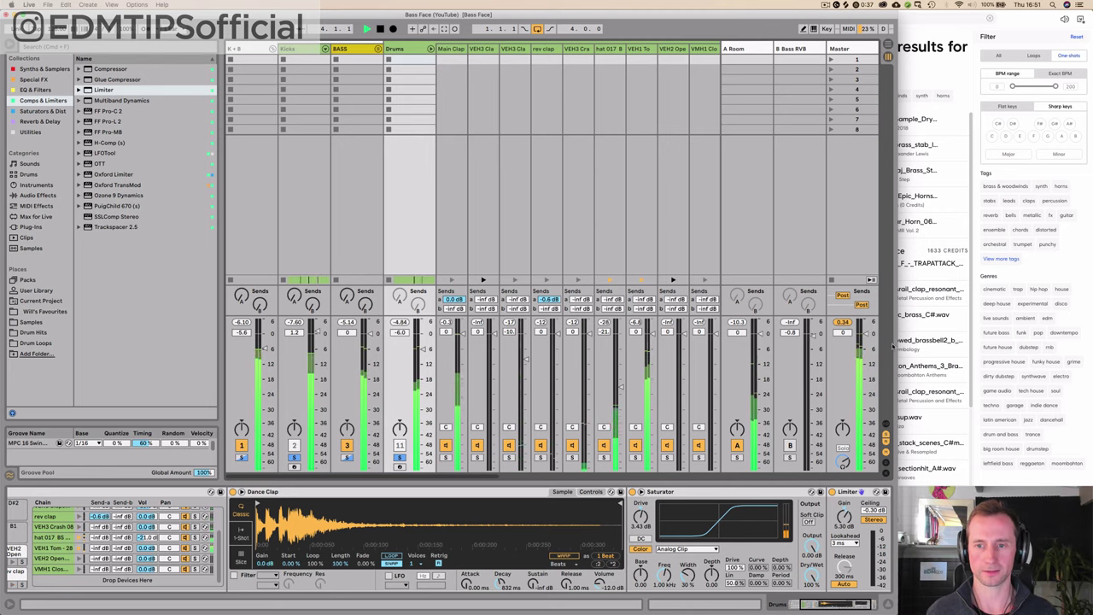
left_click(844, 323)
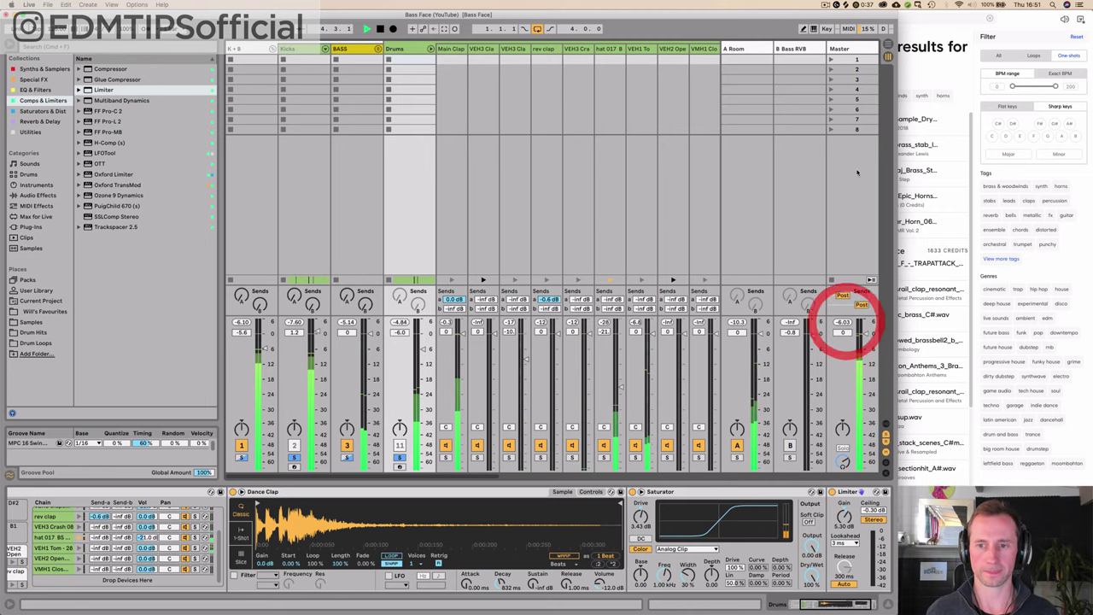
Add a Limiter after the Utility on the Master track and return to the Arrangement view
left_click(850, 49)
left_click_drag(96, 90, 130, 526)
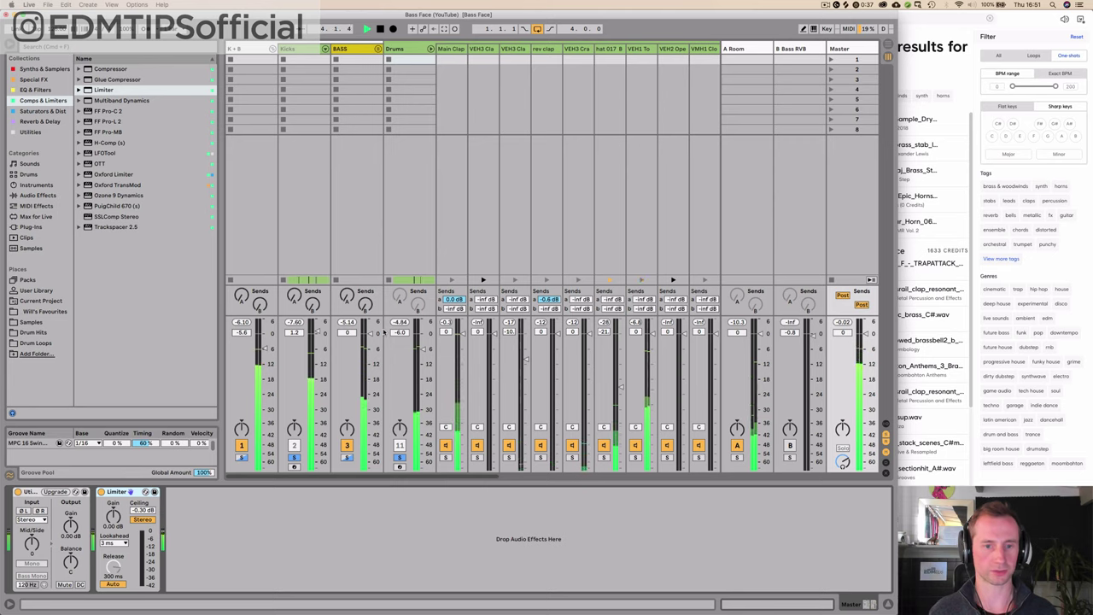
key("Tab")
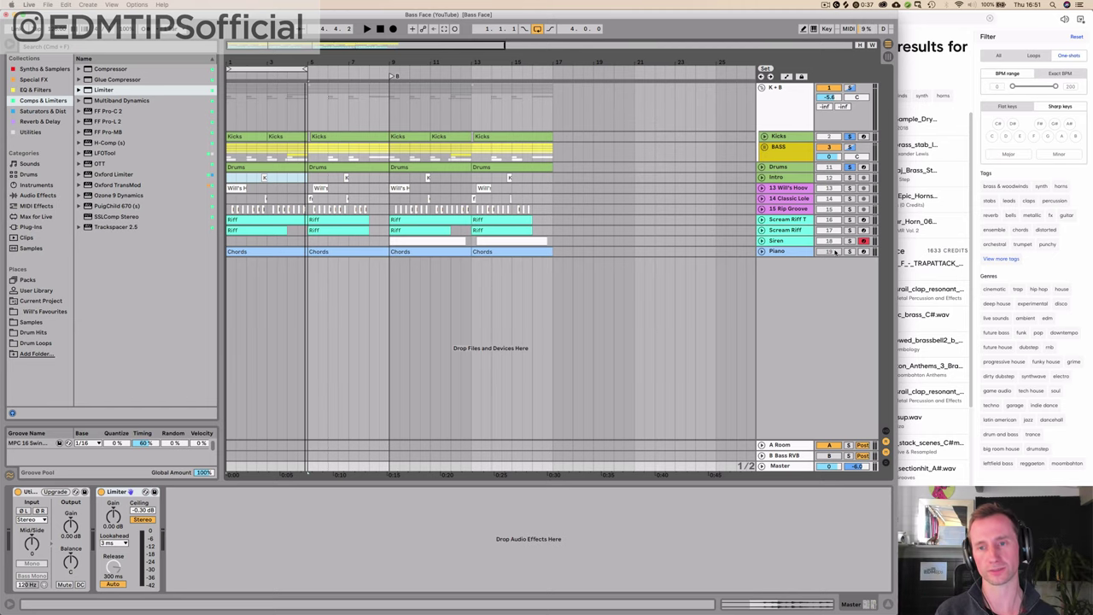
key("Tab")
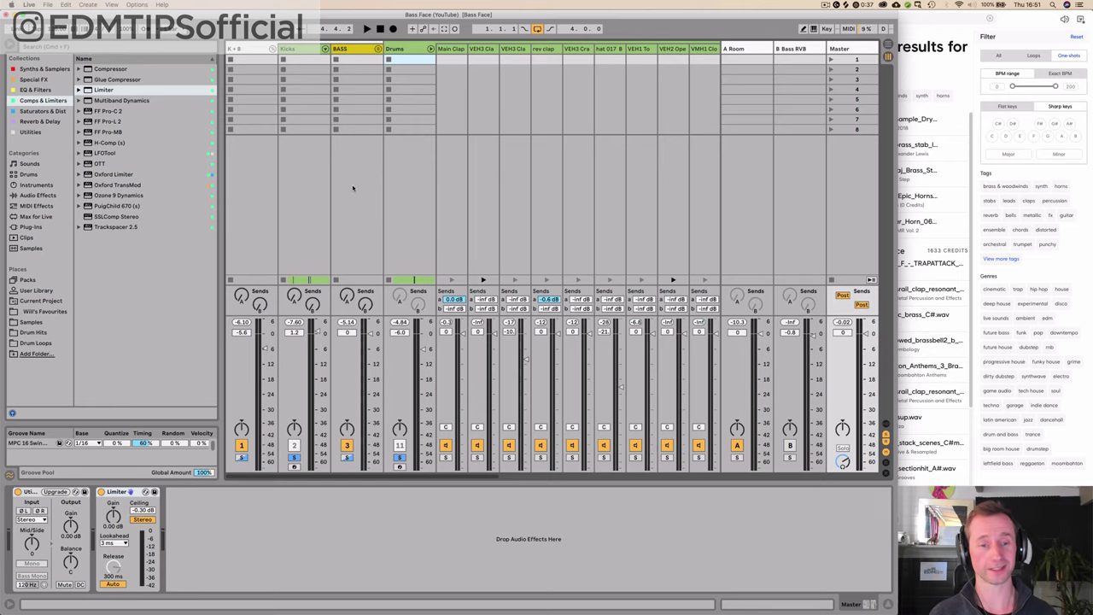
key("Tab")
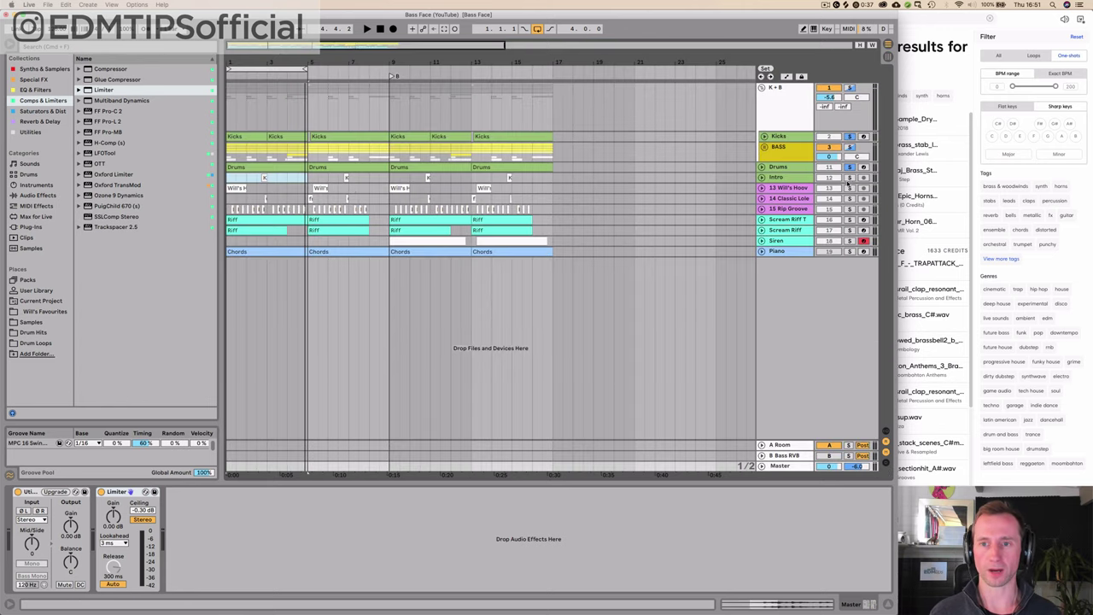
Solo the Intro and hoover tracks during playback and add a Saturator with 5.14 dB drive to the hoover track
left_click(849, 178)
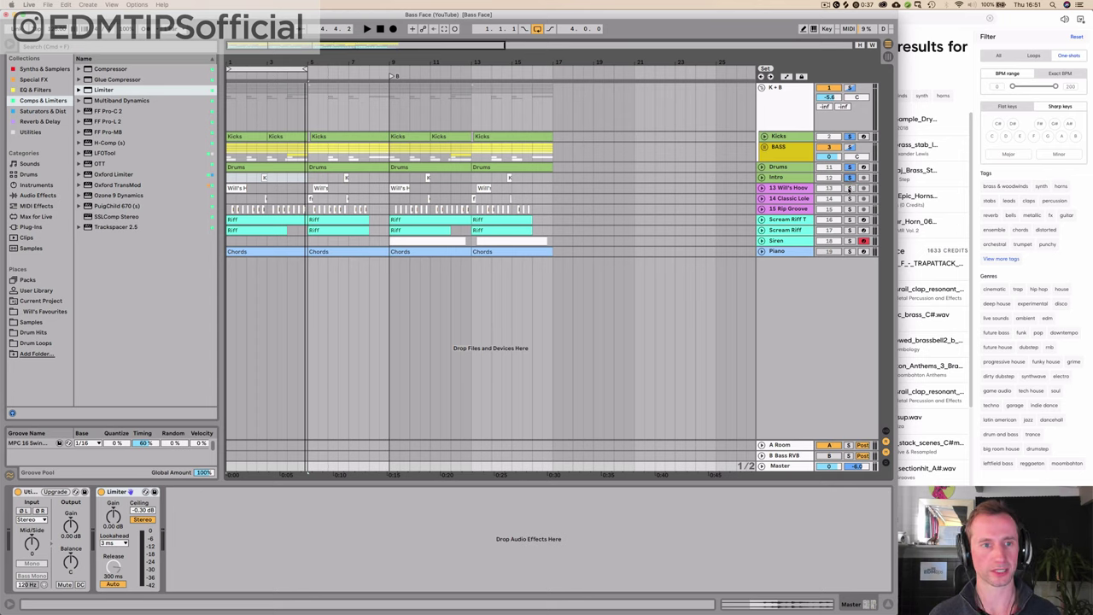
key("space")
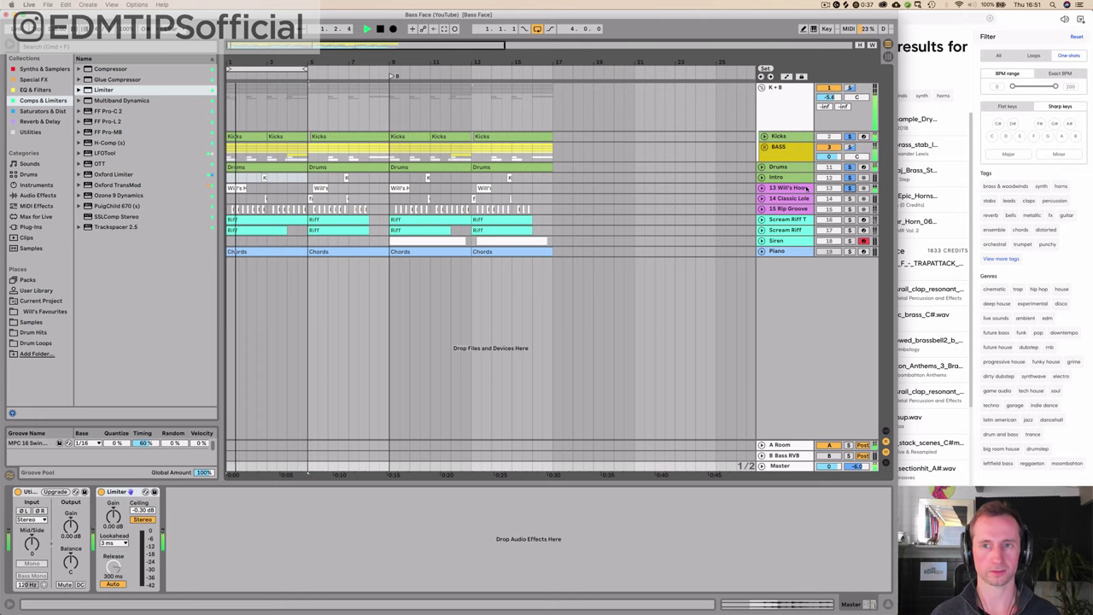
left_click(777, 188)
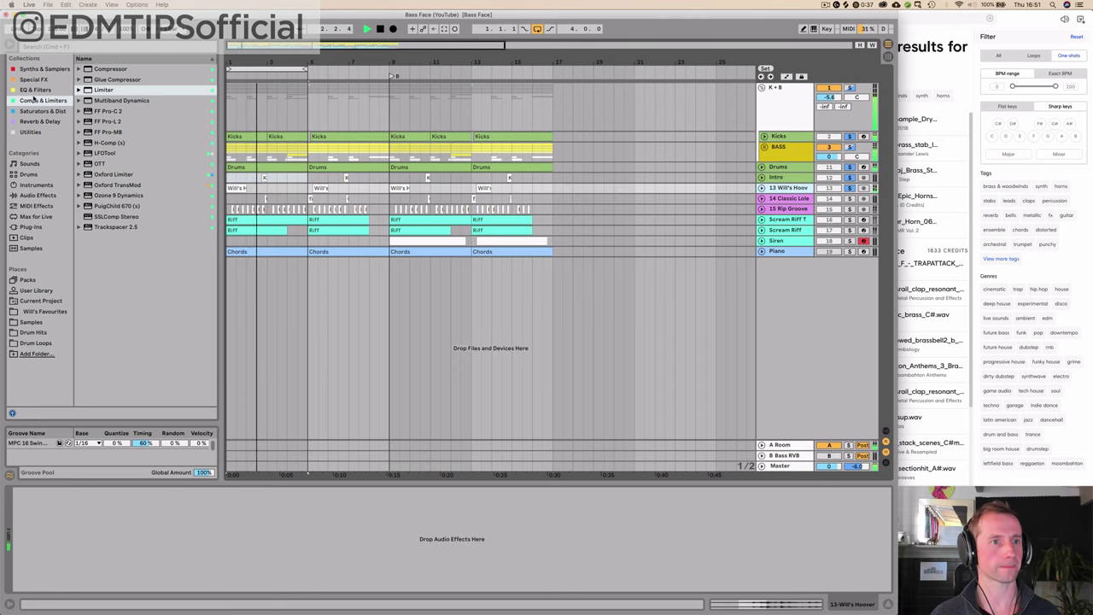
left_click(20, 111)
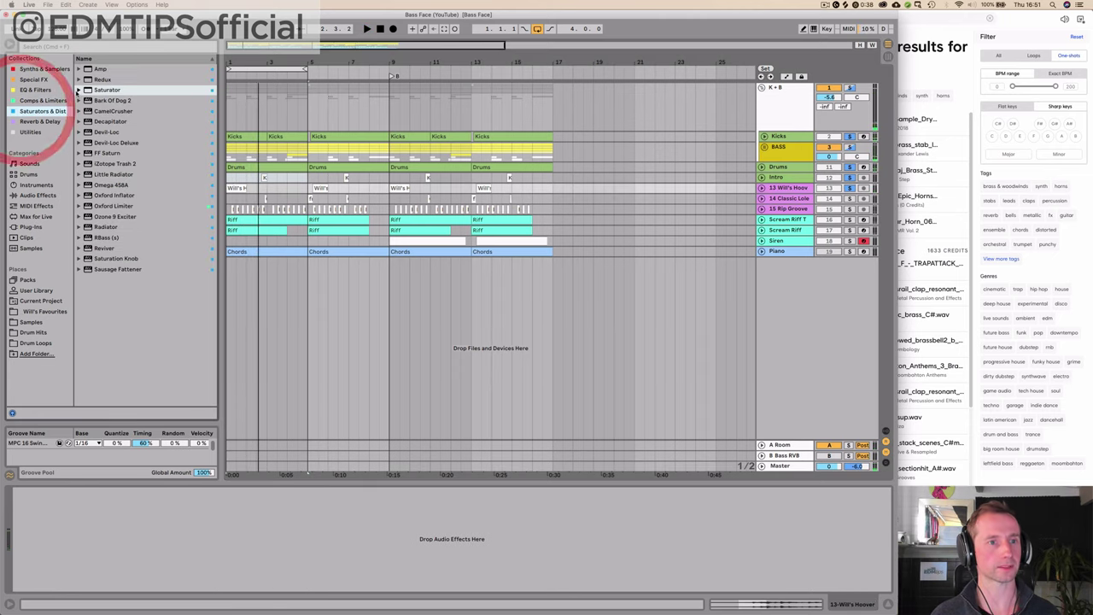
left_click_drag(76, 518, 22, 511)
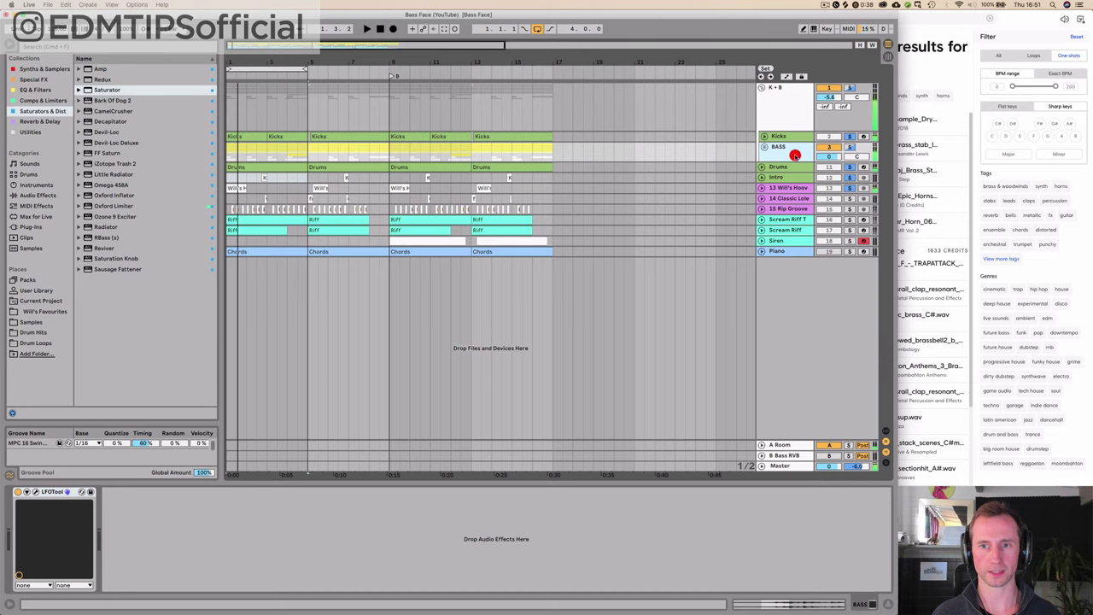
Copy LFOTool from the BASS group to the hoover track after its Saturator, and set the Saturator's drive to 8.00 dB
left_click(65, 490)
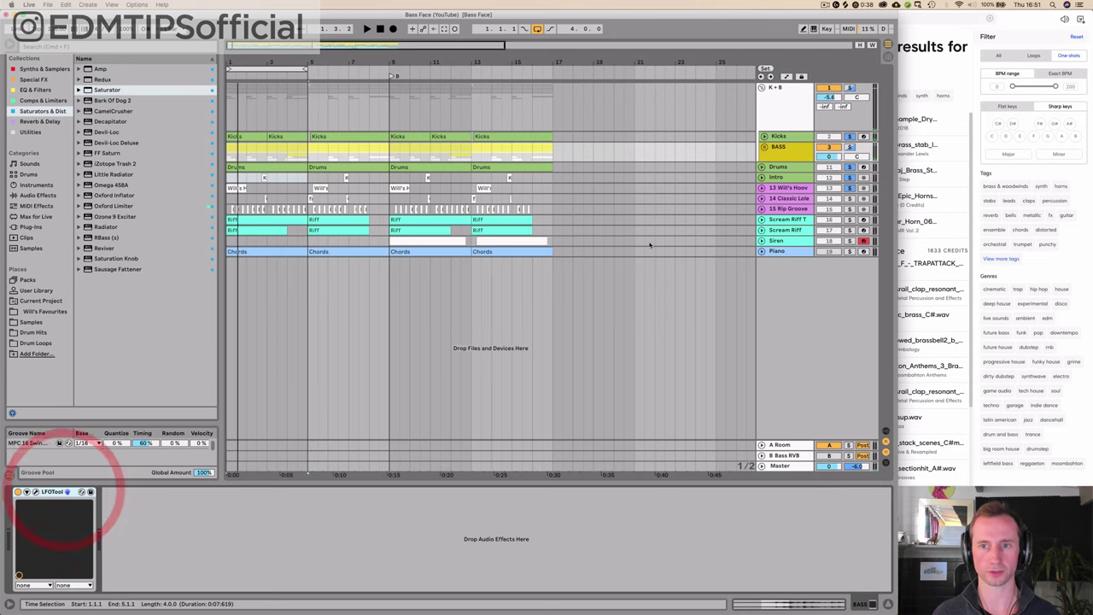
left_click(794, 188)
left_click(337, 542)
key("super+v")
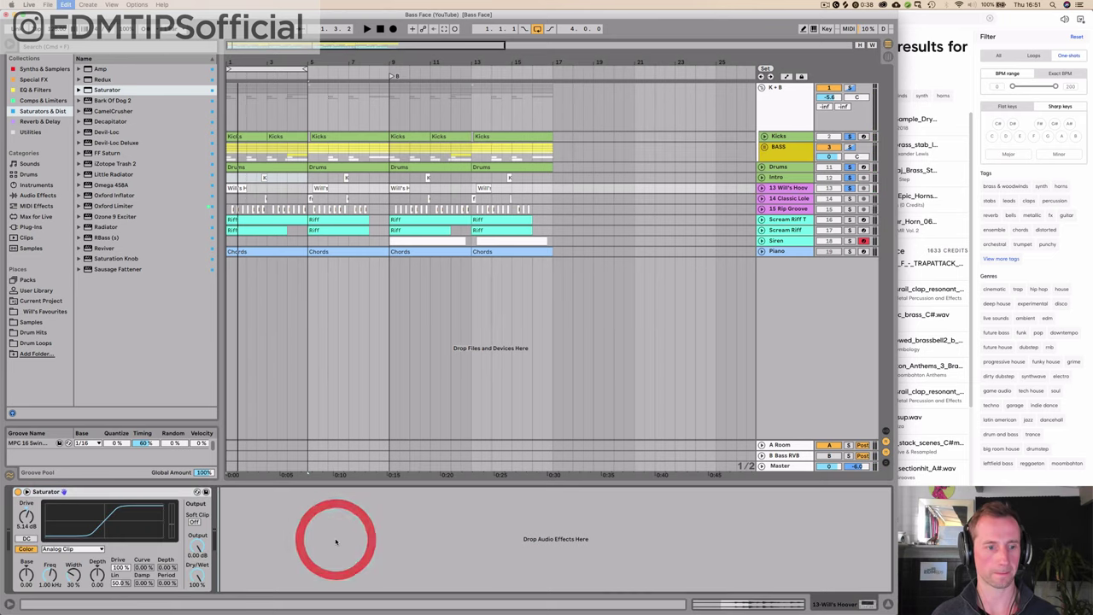
key("space")
left_click_drag(26, 523, 27, 514)
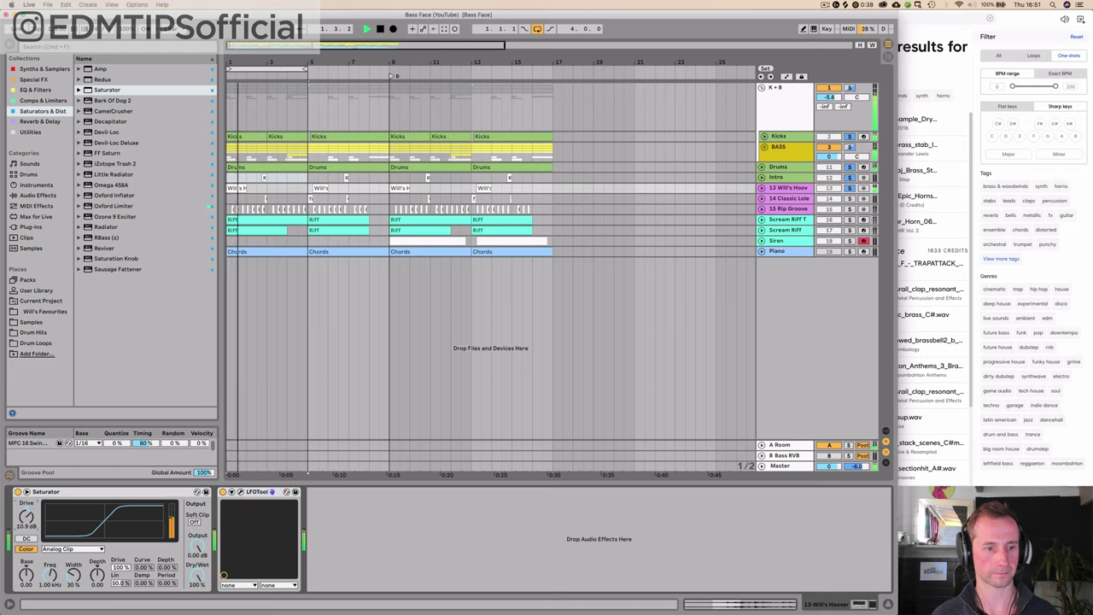
Set the hoover LFOTool's volume modulation amount to 53, stop playback, and close the plug-in window
left_click(241, 492)
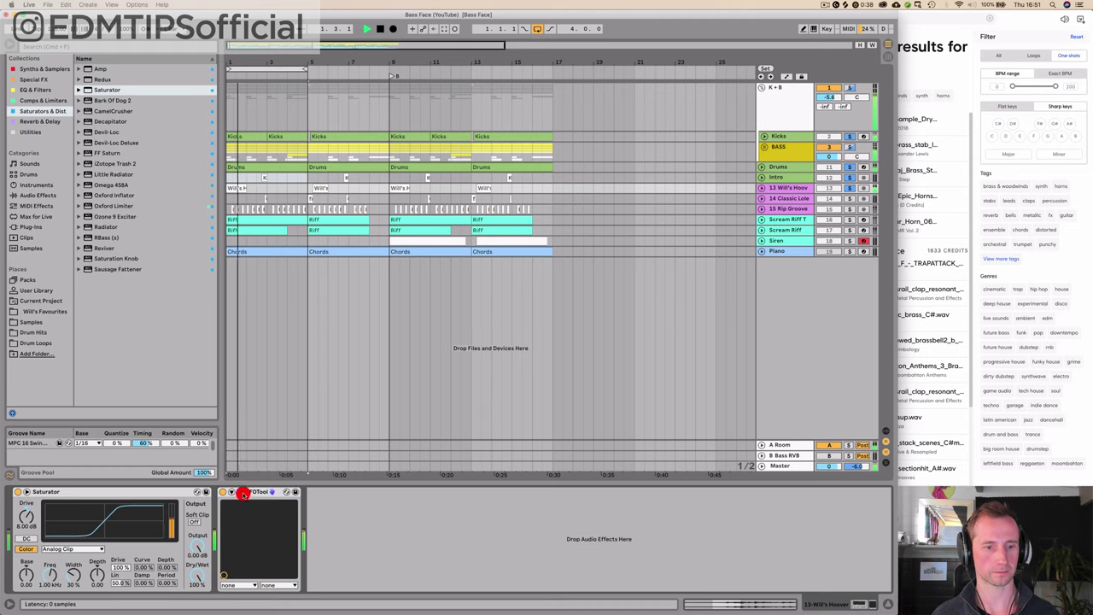
left_click(740, 226)
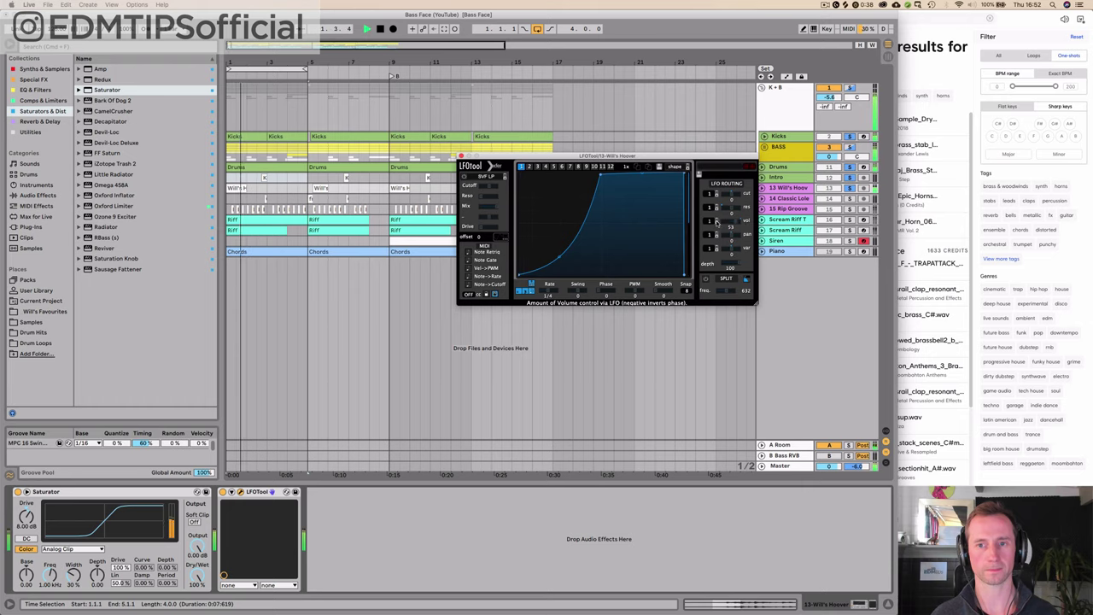
key("space")
left_click(461, 156)
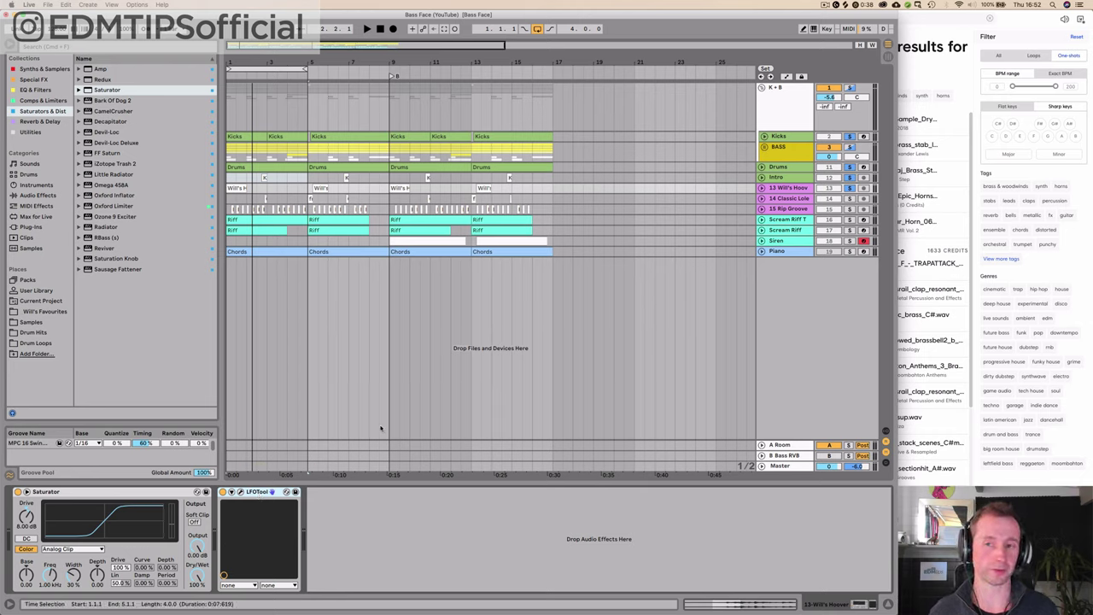
Solo the Rip Groove track alongside the other soloed tracks during playback, and add a Delay after its EQ Eight
key("space")
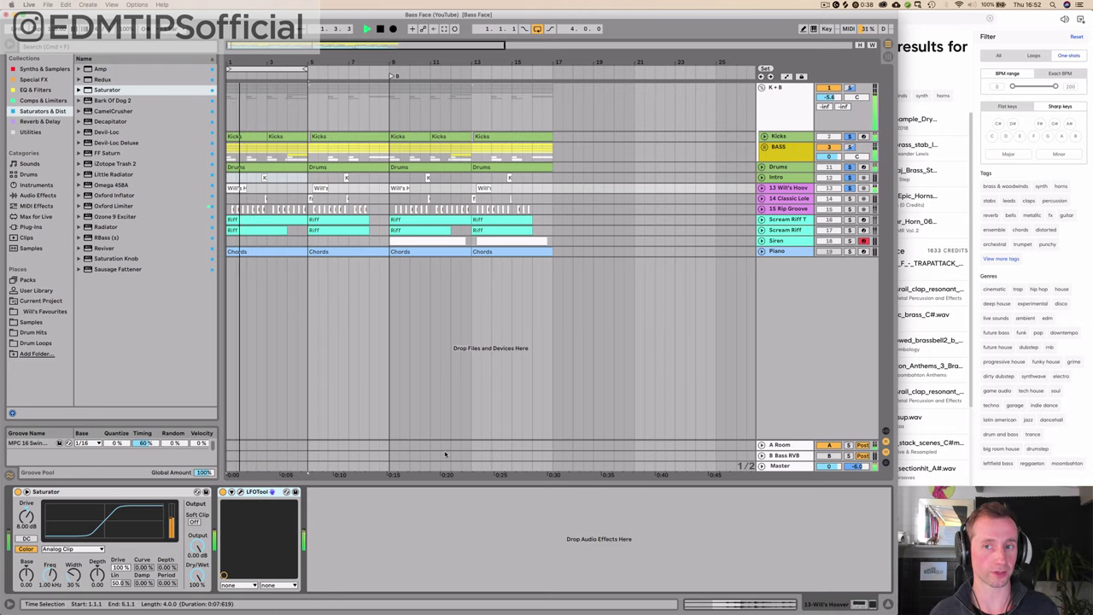
left_click(843, 208)
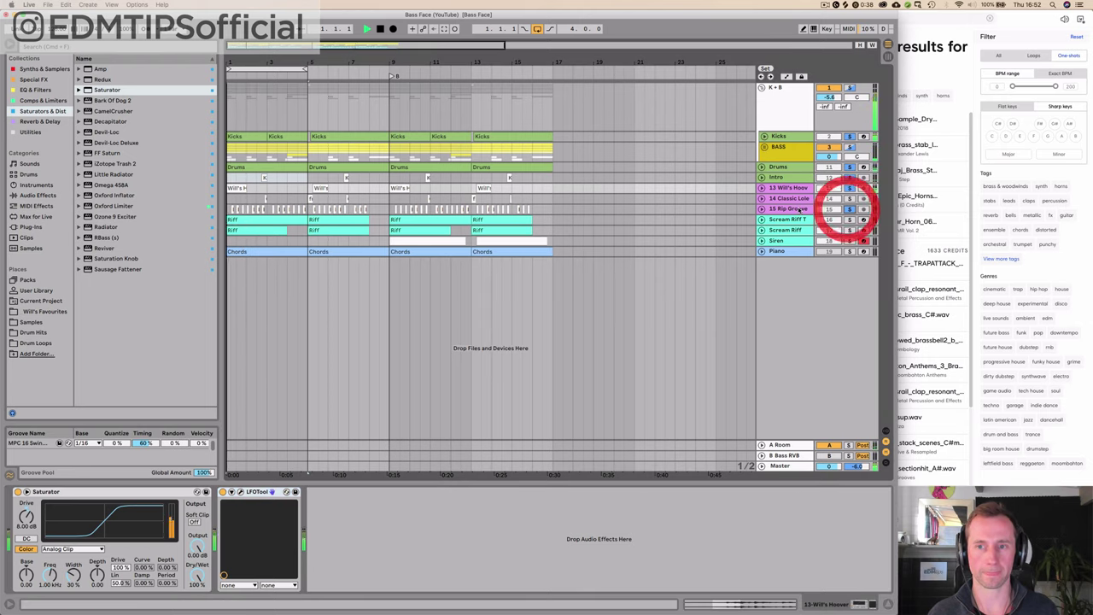
left_click(786, 208)
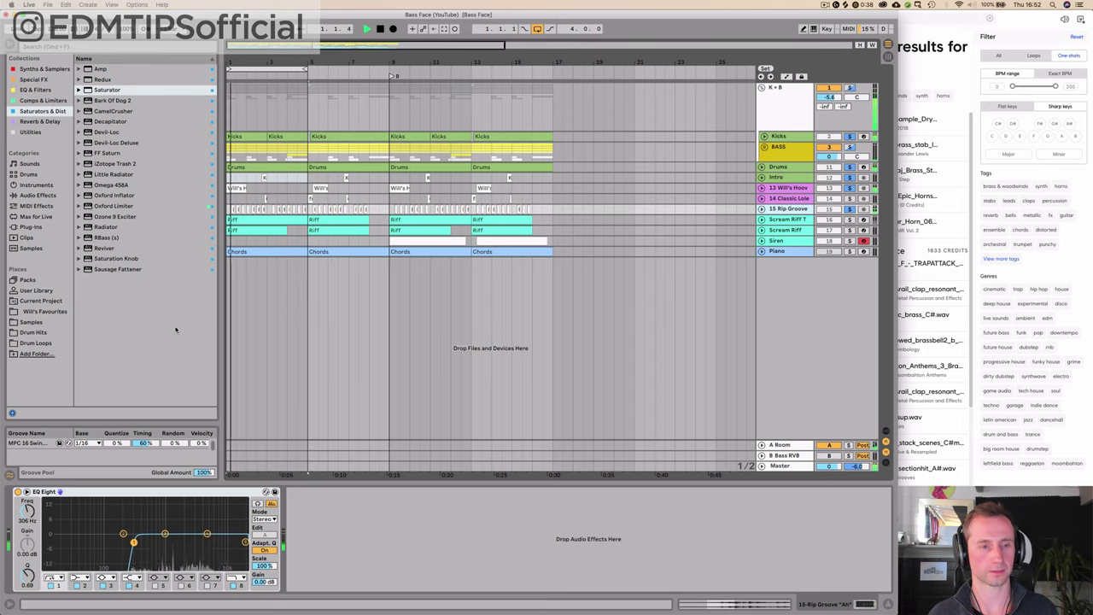
key("space")
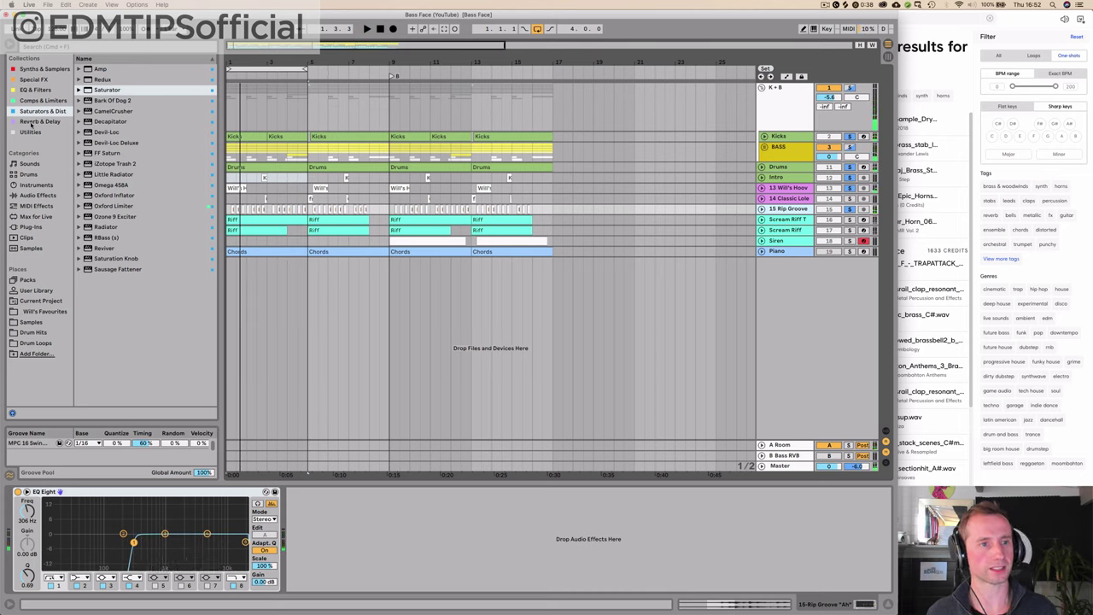
left_click(32, 122)
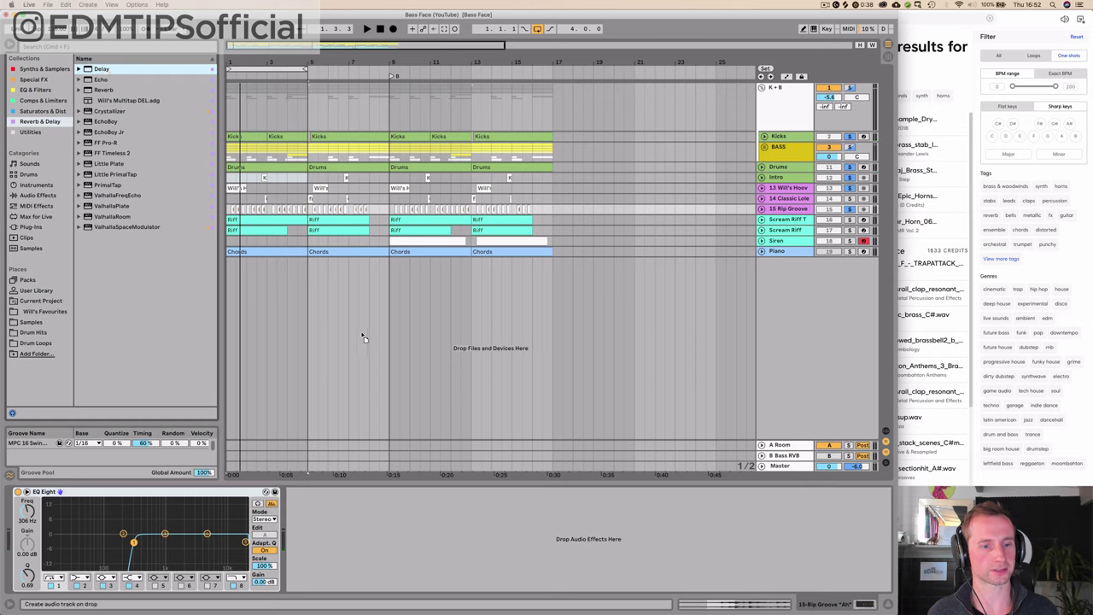
left_click_drag(363, 338, 329, 517)
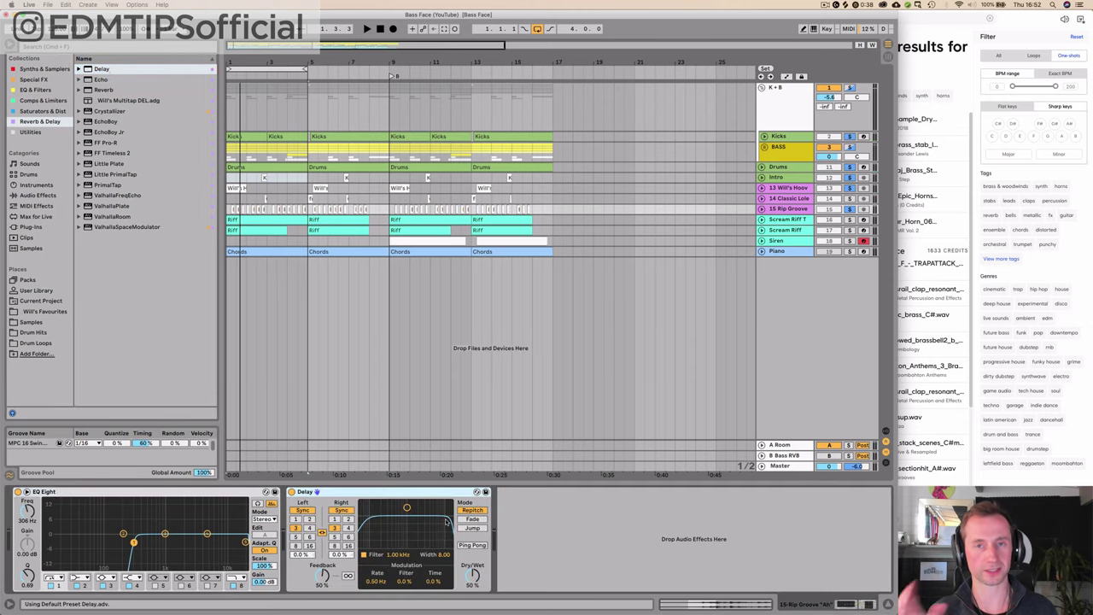
Solo only the Rip Groove track and give its Delay unlinked, time-based left and right channels, Ping Pong mode and 0% feedback
left_click(849, 209)
key("space")
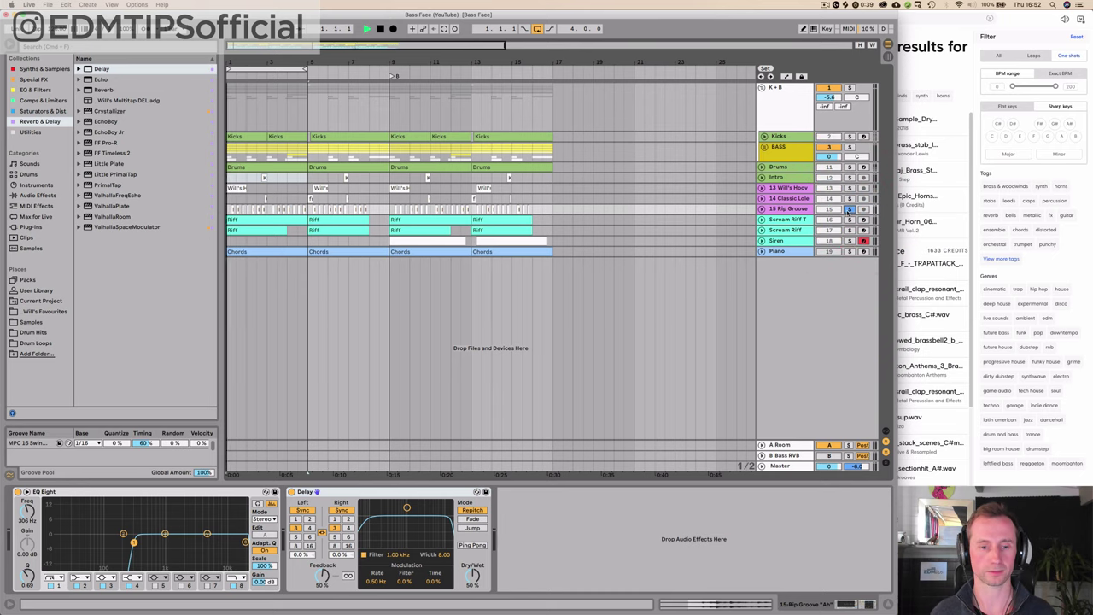
key("space")
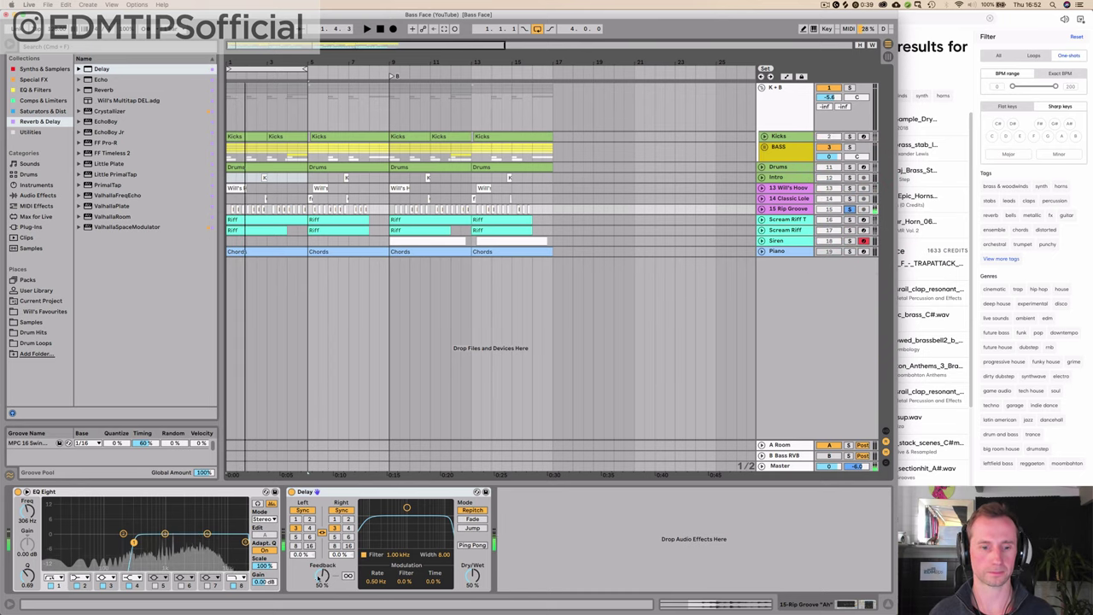
left_click(304, 510)
left_click(466, 544)
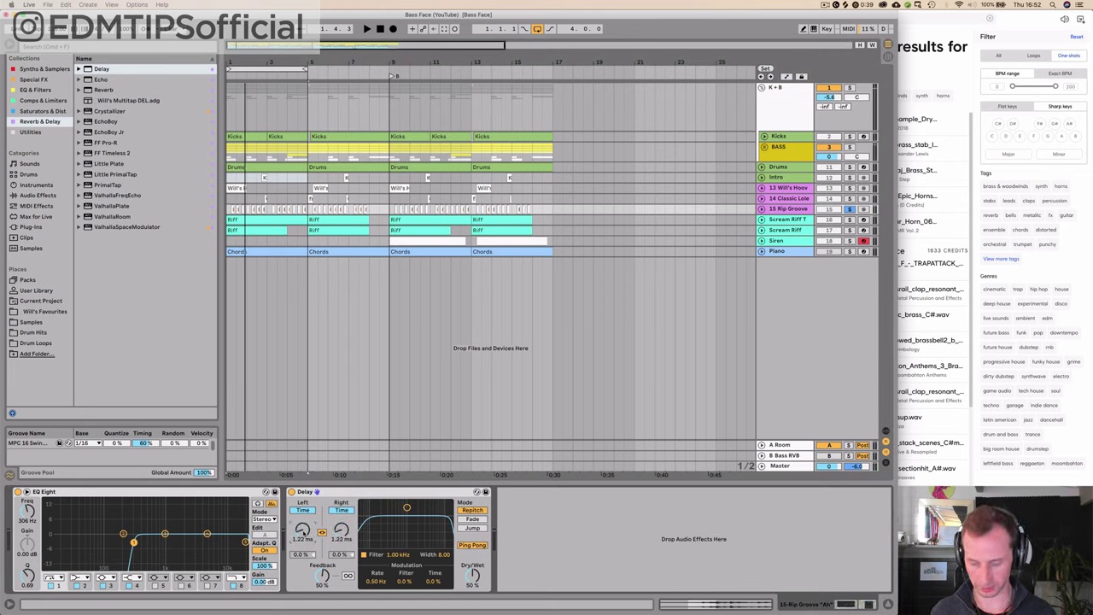
left_click(322, 532)
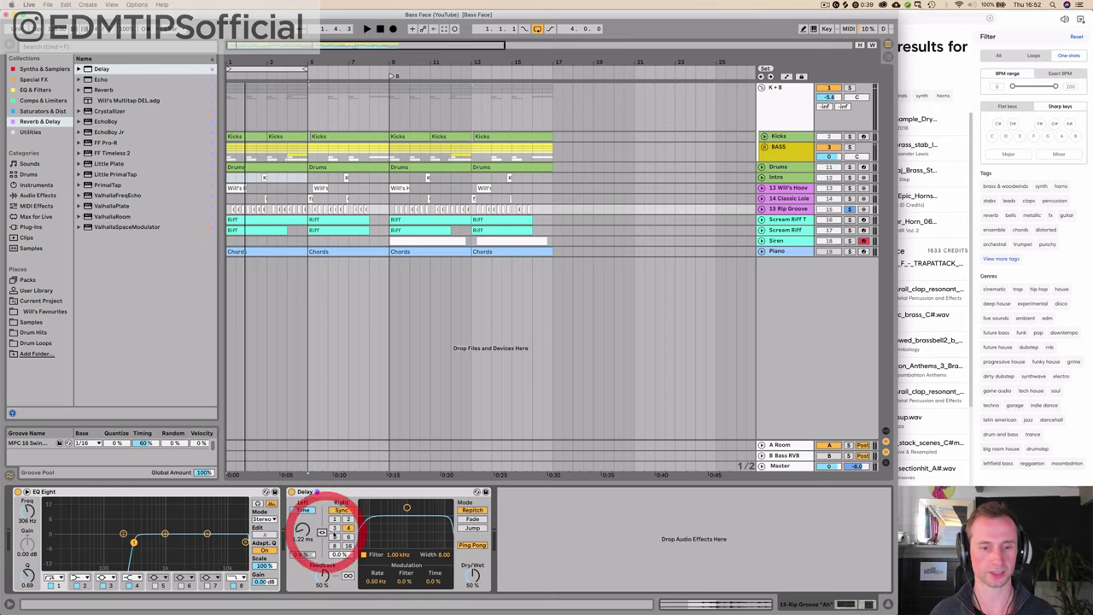
left_click(341, 511)
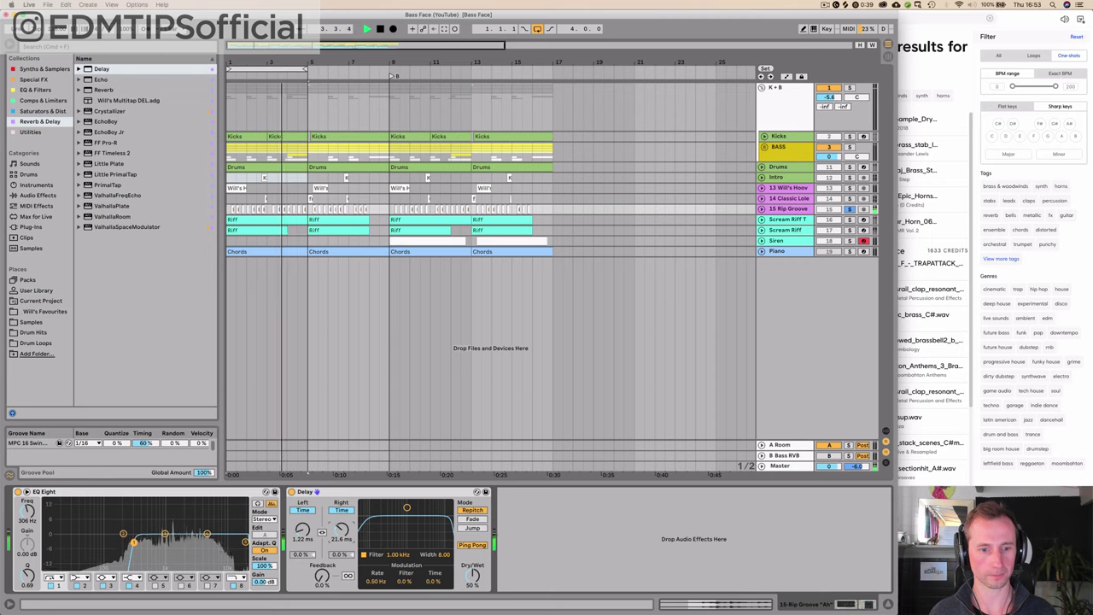
Set the Rip Groove Delay's right delay time to 13.5 ms and its dry/wet to 100%
left_click_drag(340, 529, 340, 540)
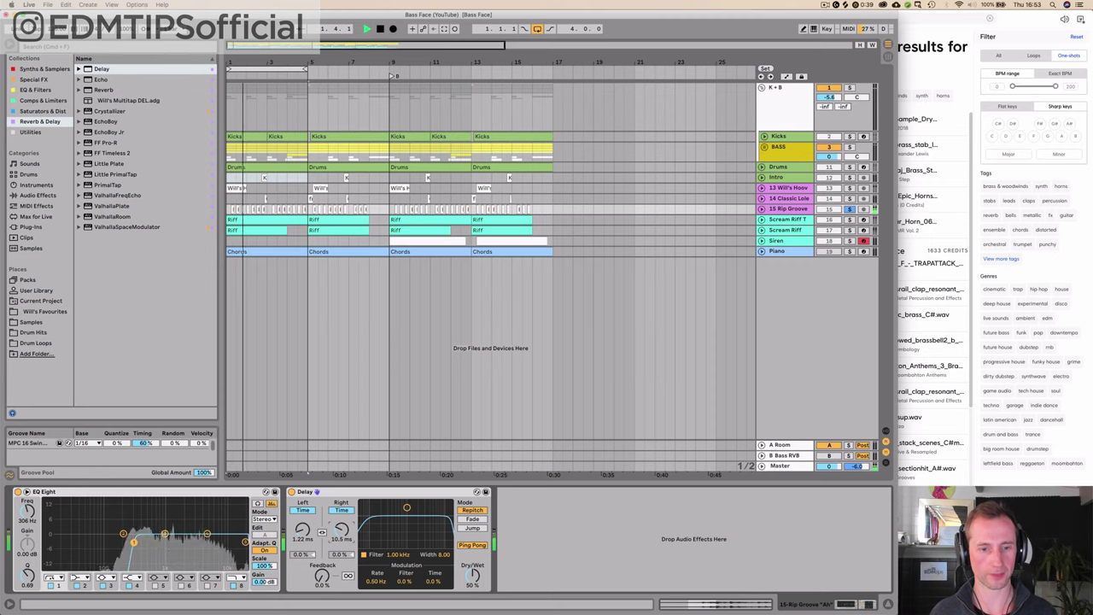
left_click_drag(475, 576, 475, 534)
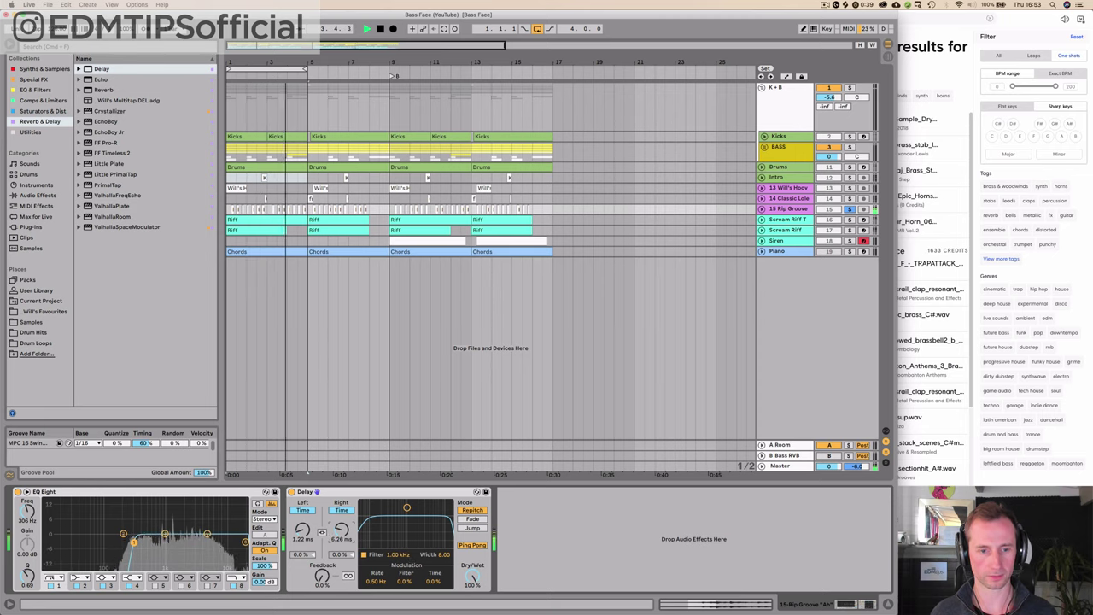
left_click_drag(341, 531, 341, 519)
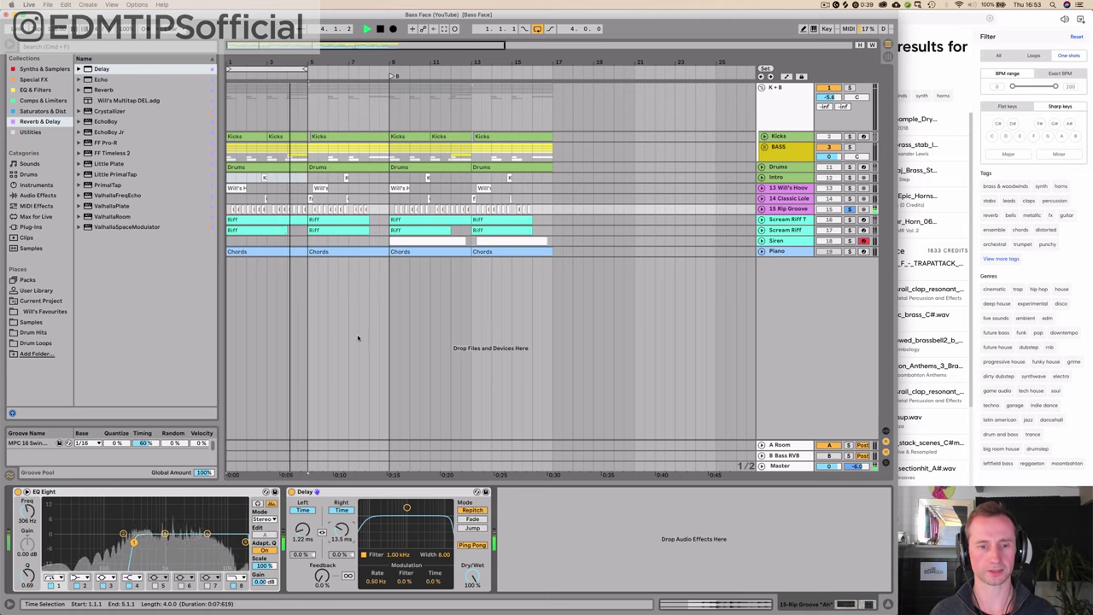
Compare the Rip Groove sound with its Delay bypassed and re-enabled, and unsolo the track
left_click(291, 492)
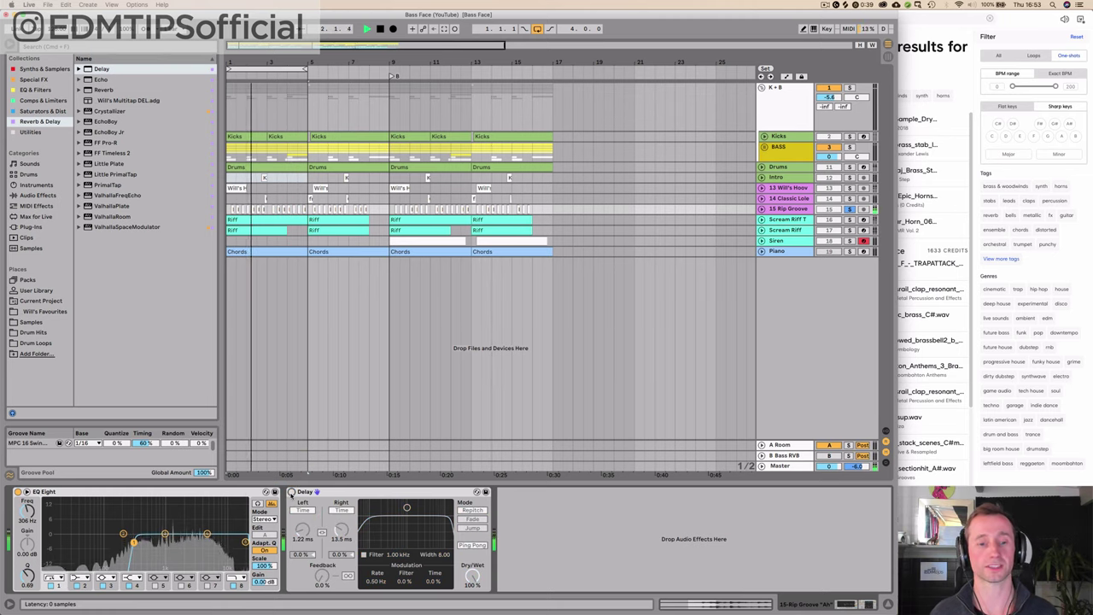
left_click(292, 492)
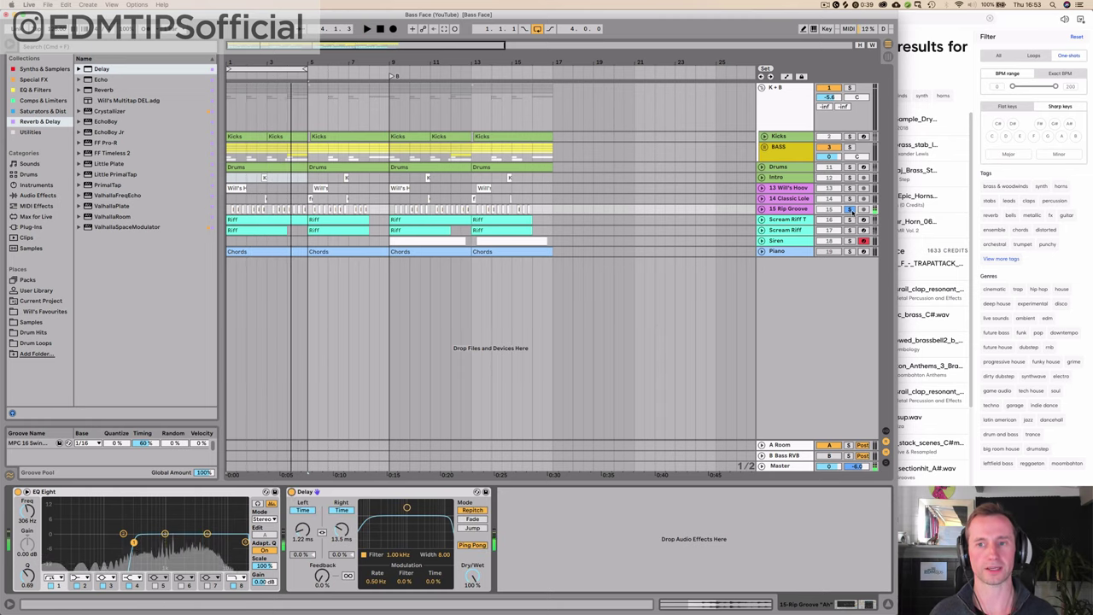
left_click(850, 208)
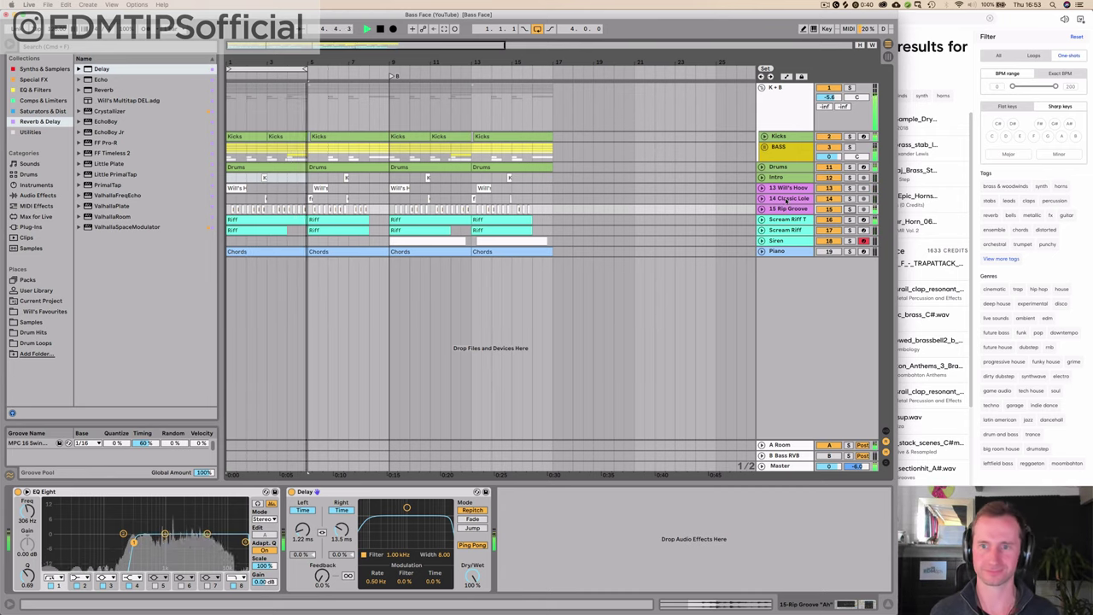
Move LFOTool from the BASS group to the Sub Bass track after its Saturator, and fold the BASS group during playback
left_click(787, 151)
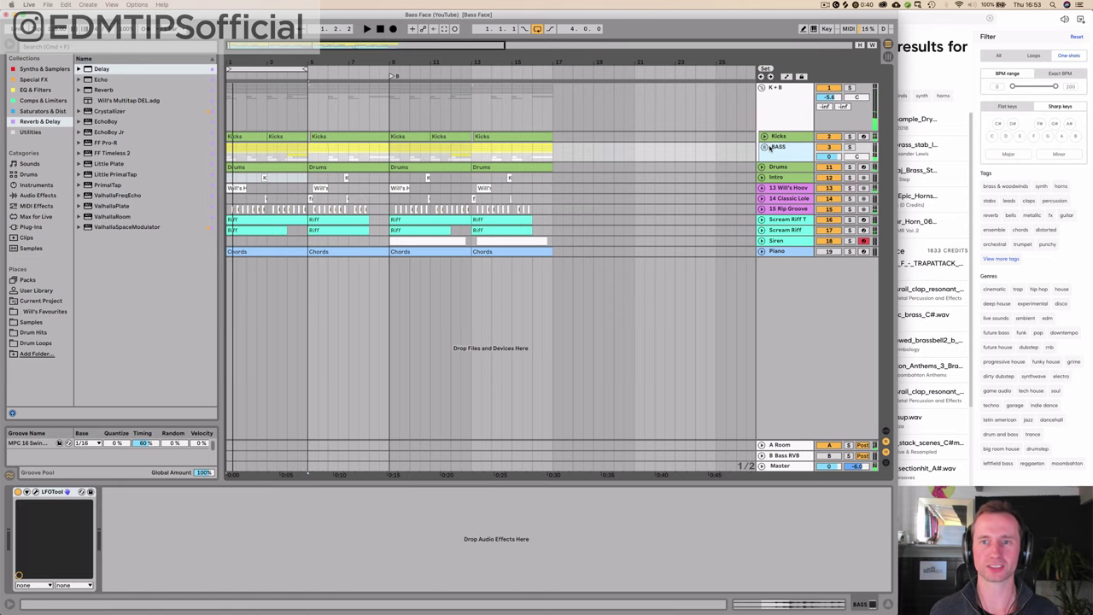
left_click(765, 148)
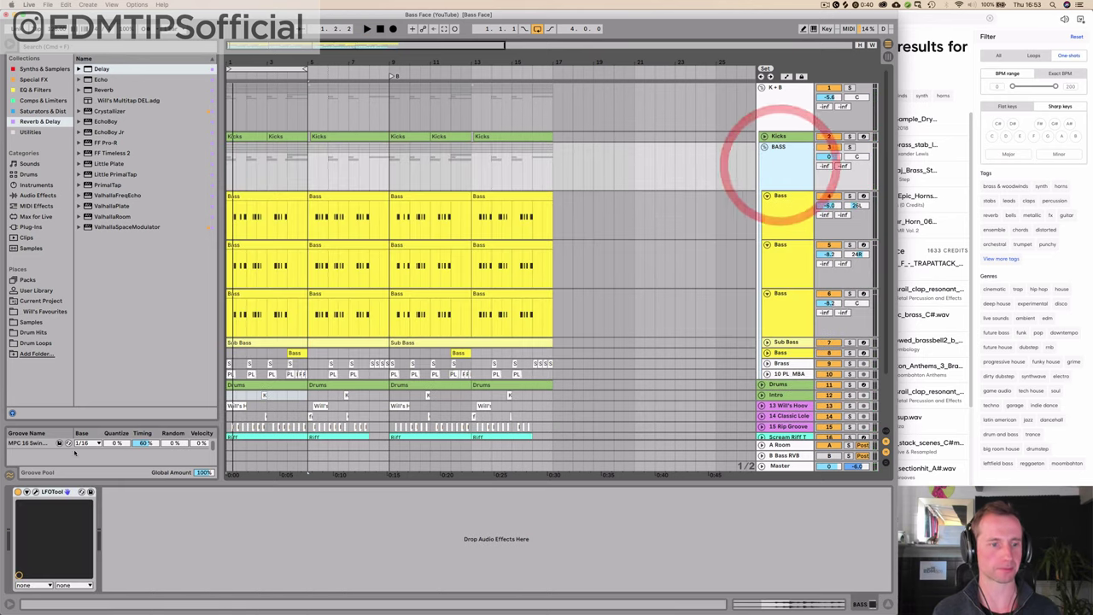
left_click(47, 493)
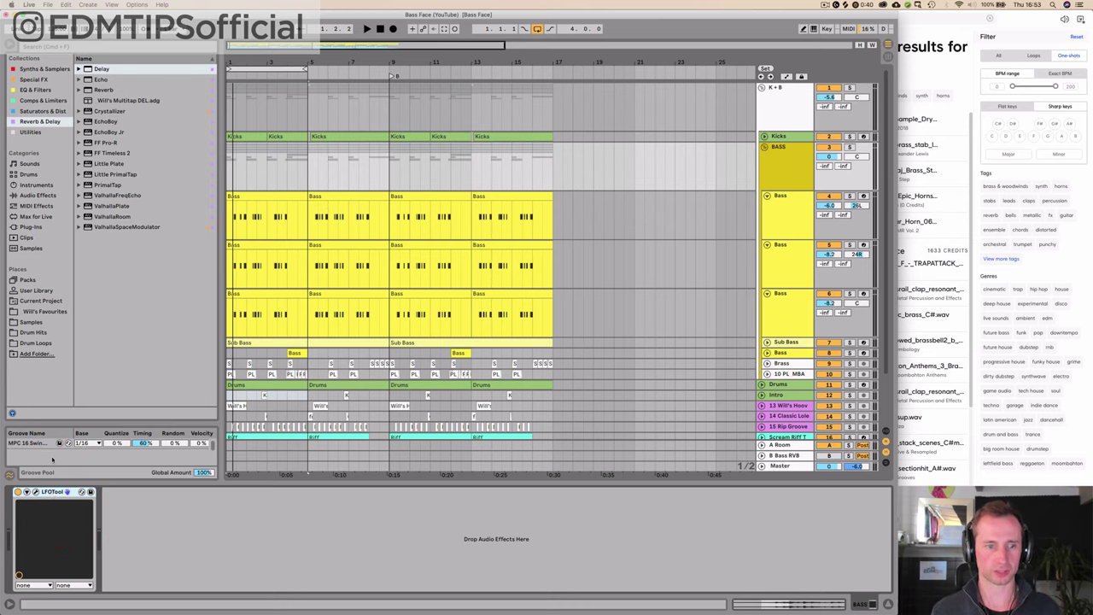
left_click(645, 408)
left_click(779, 341)
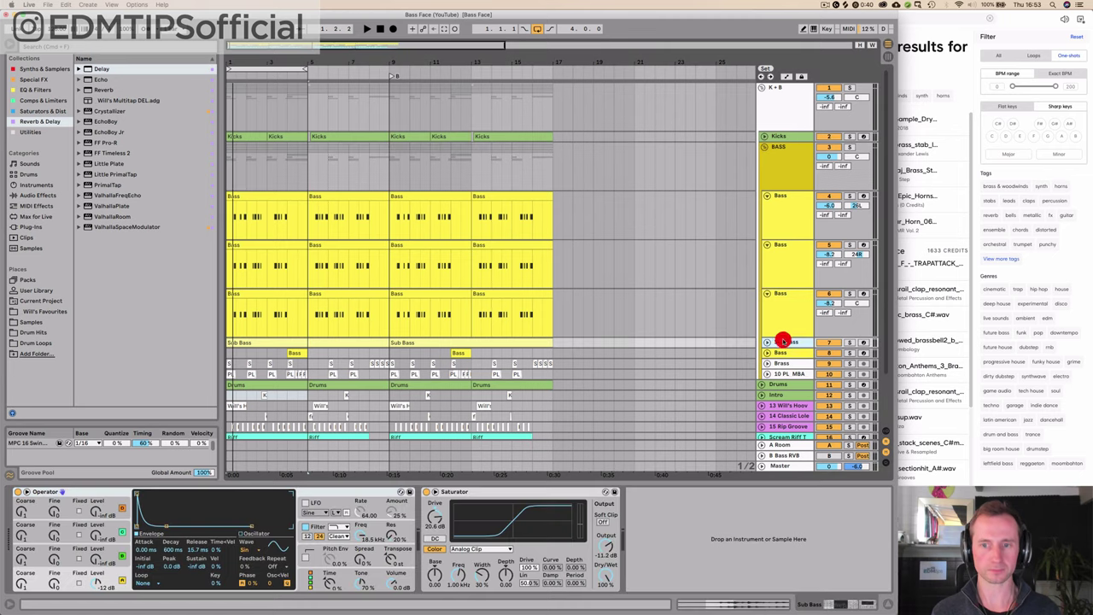
left_click(659, 523)
key("ctrl+v")
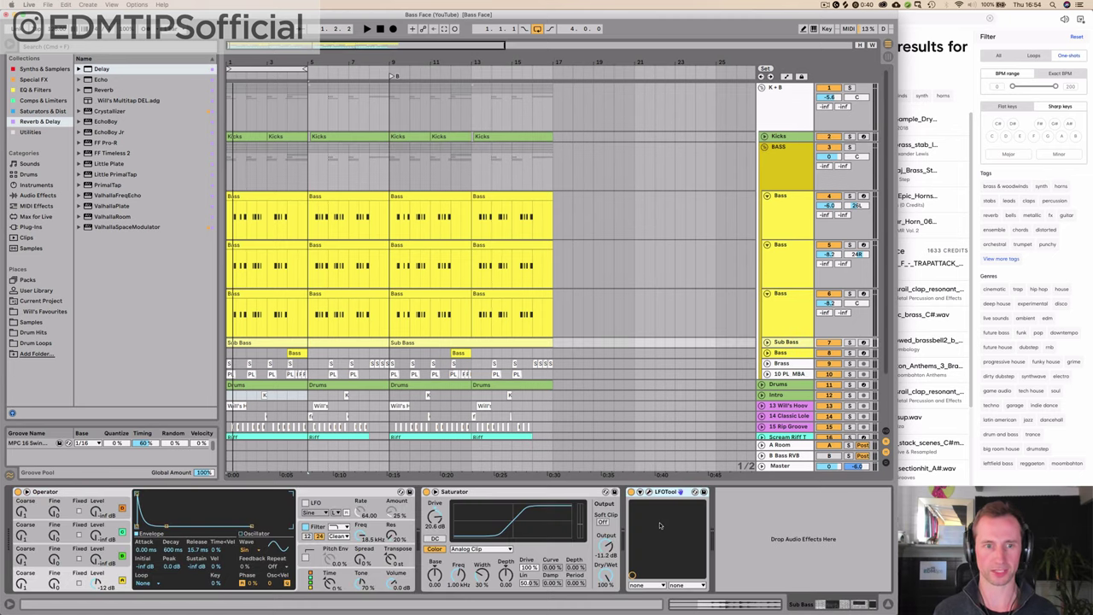
key("space")
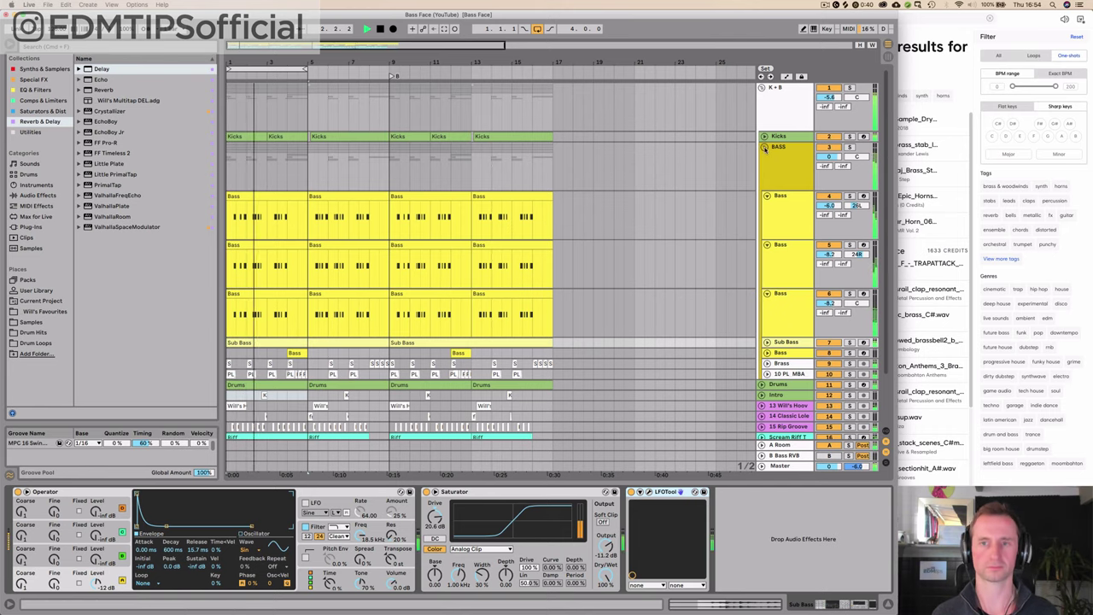
left_click(764, 147)
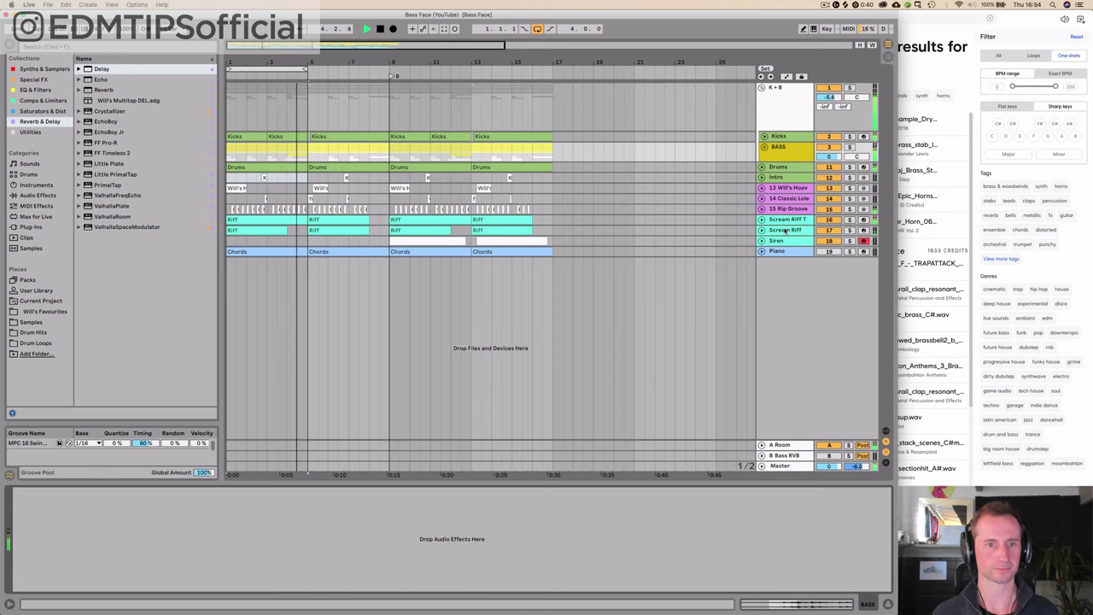
Group the two Scream Riff tracks
left_click(787, 220)
left_click(787, 231)
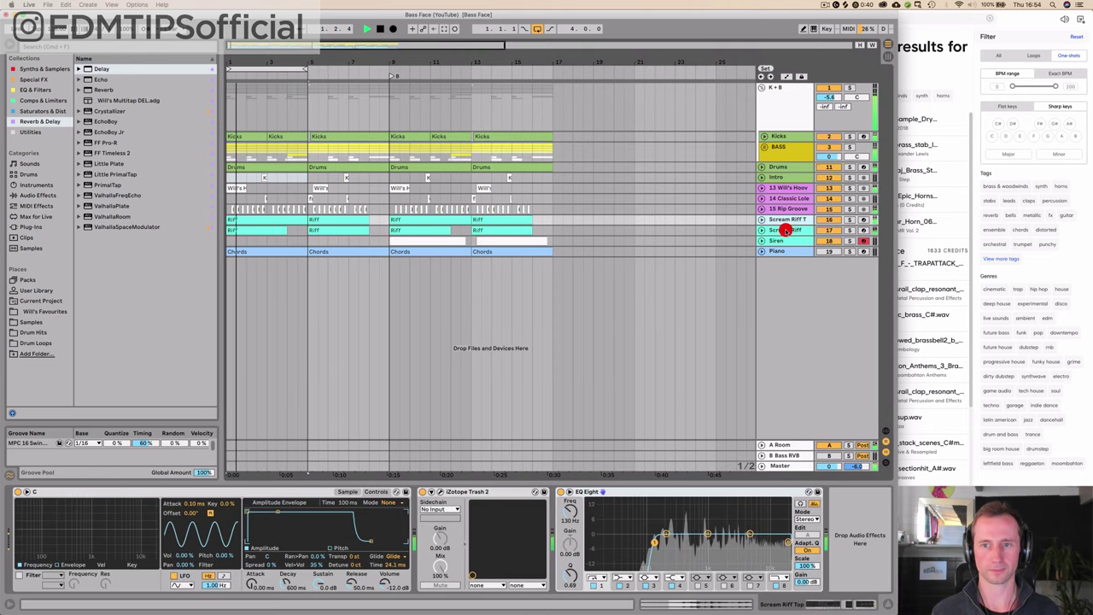
key("super+g")
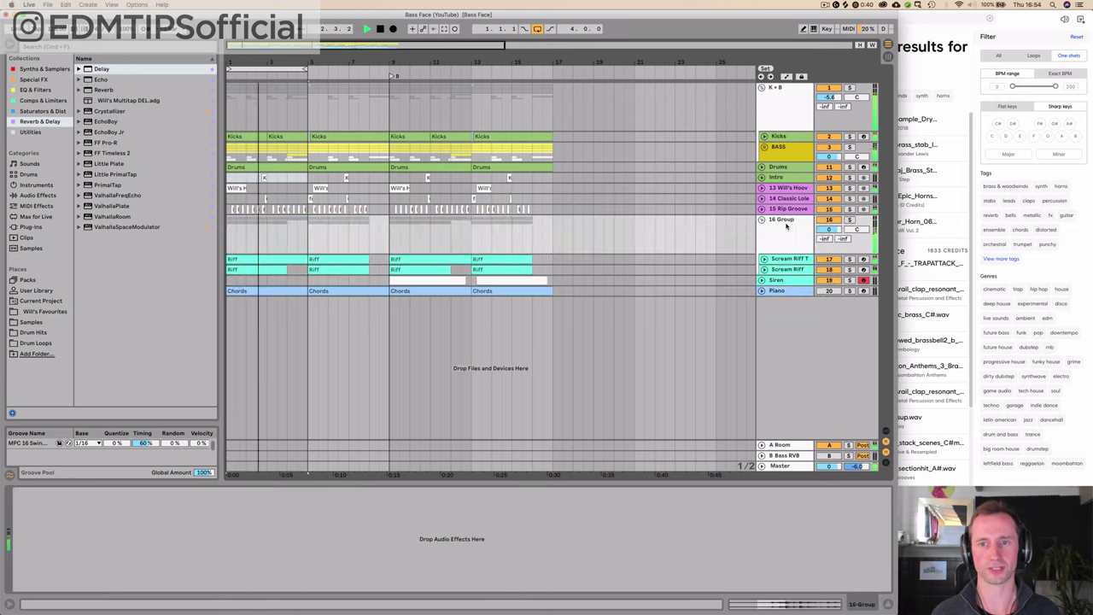
Add an EQ Eight to the scream riff group, raise its low-cut frequency, and undo the boost on its 5 kHz band
left_click(781, 221)
left_click(27, 90)
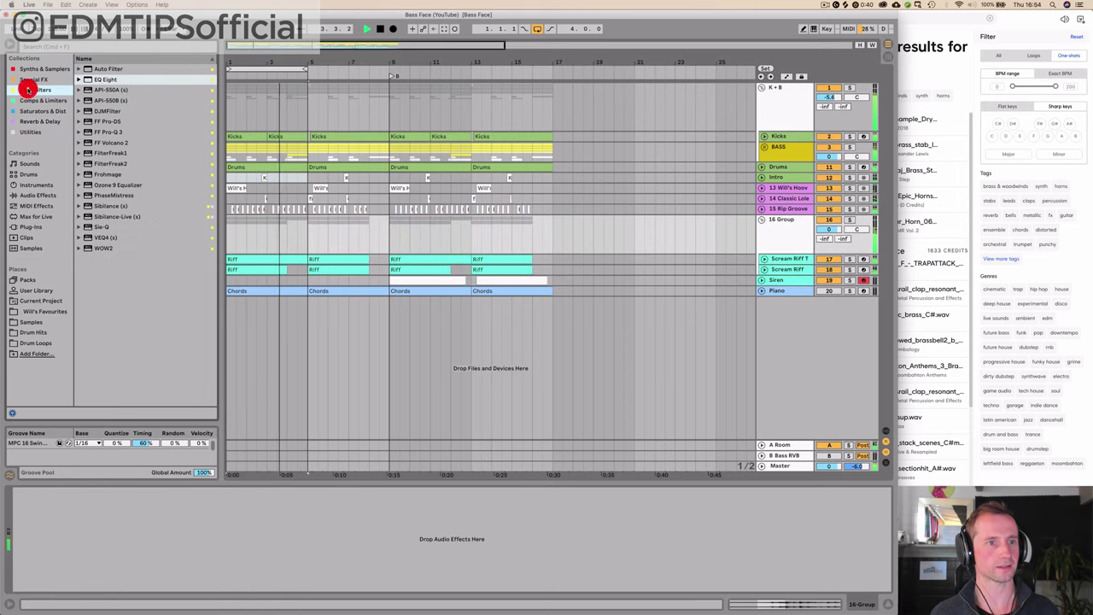
left_click_drag(85, 79, 122, 536)
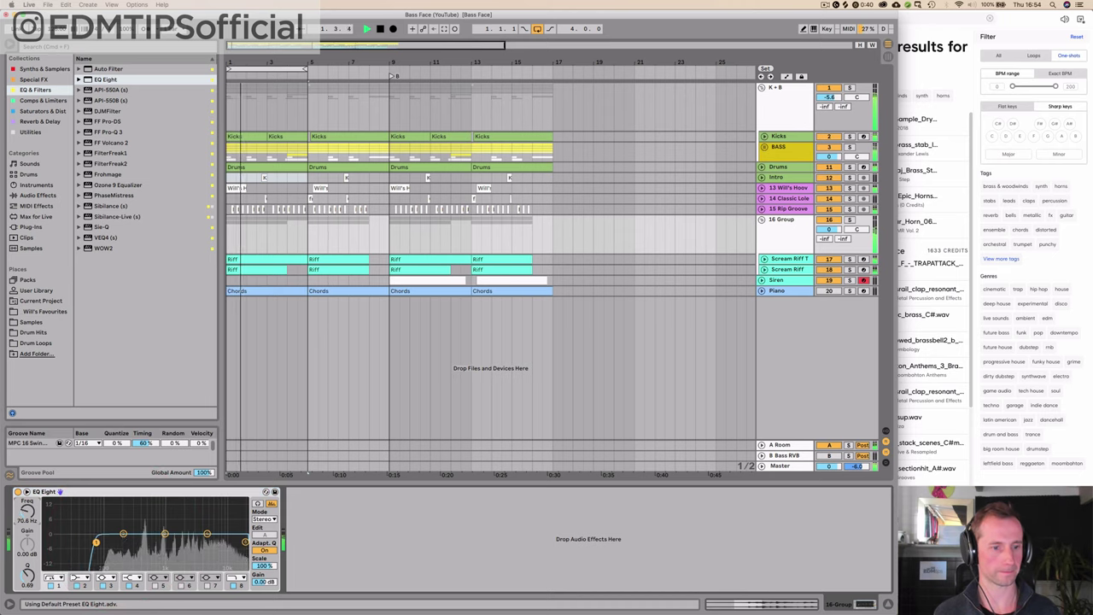
mouse_move(207, 534)
left_mouse_down()
mouse_move(208, 515)
mouse_move(205, 534)
mouse_move(209, 525)
left_mouse_up()
key("super+z")
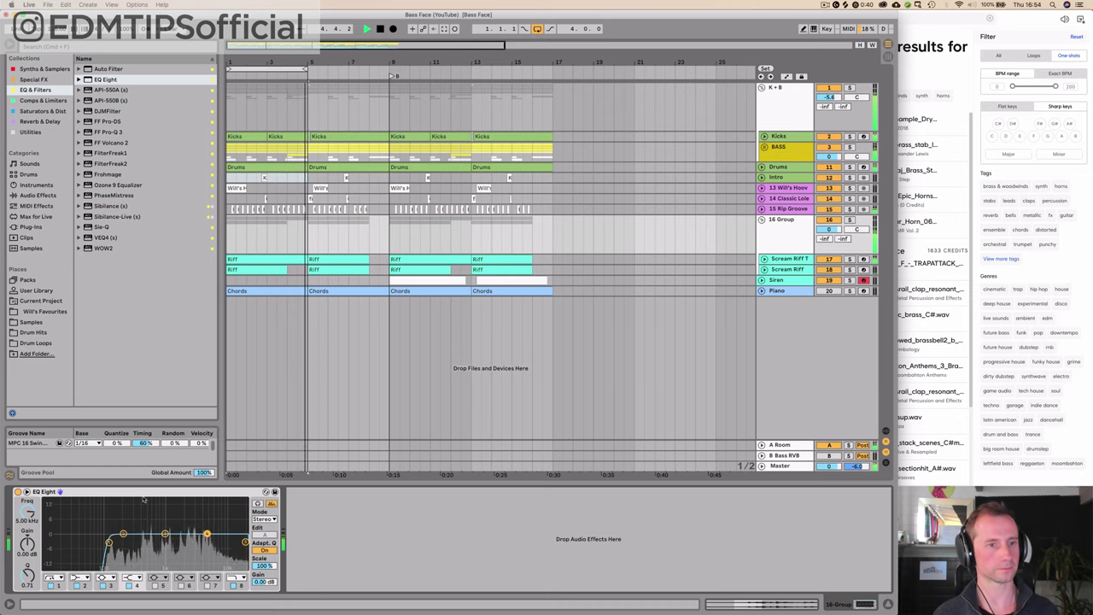
Add a Redux before the EQ Eight on the scream riff group
left_click(38, 110)
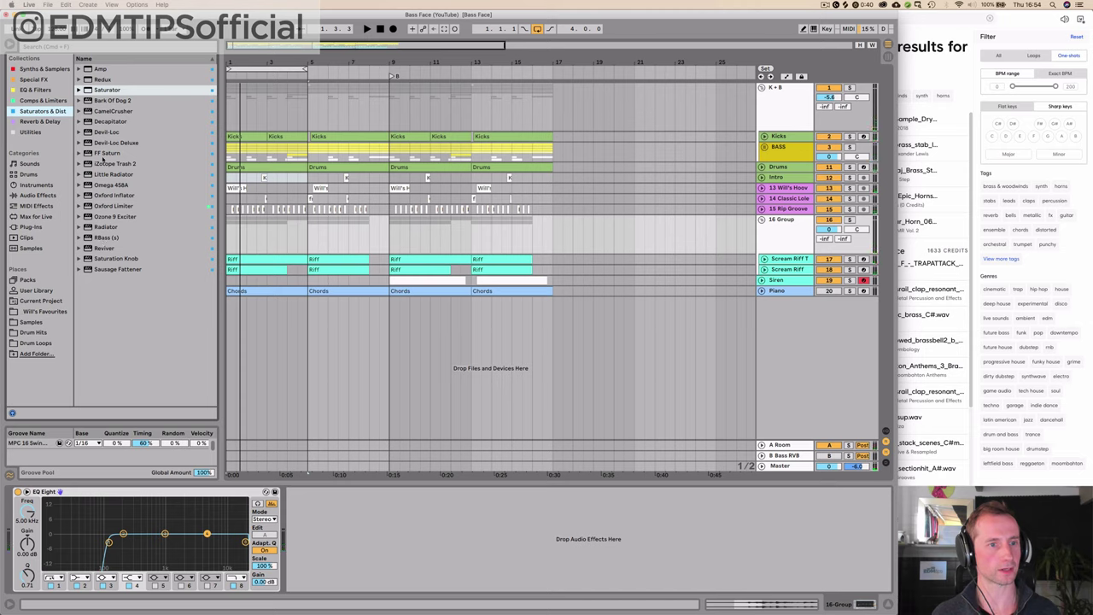
left_click(98, 82)
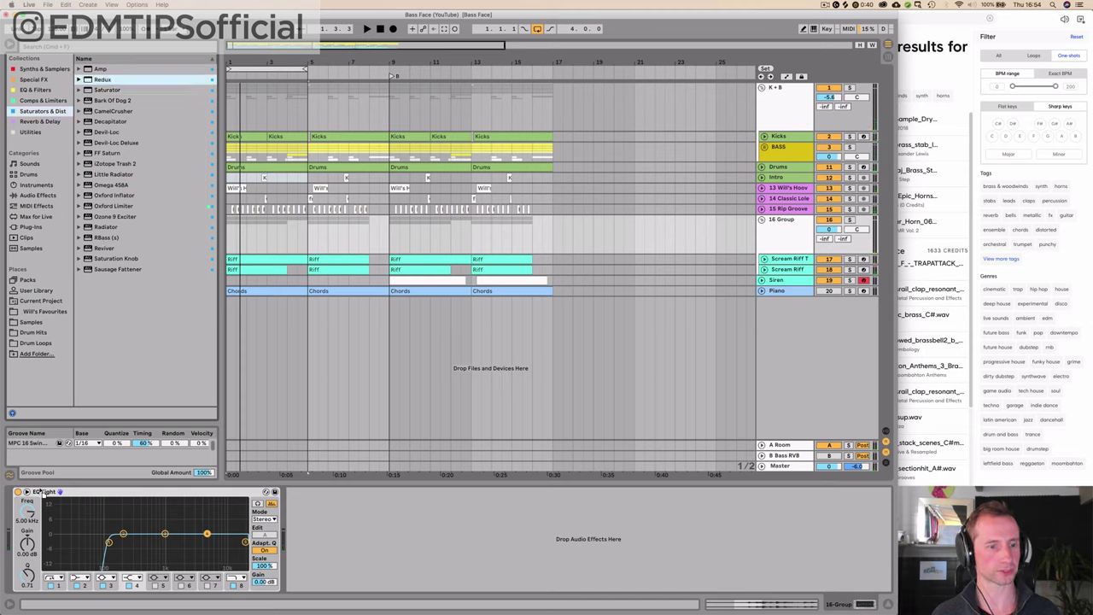
left_click_drag(41, 493, 30, 510)
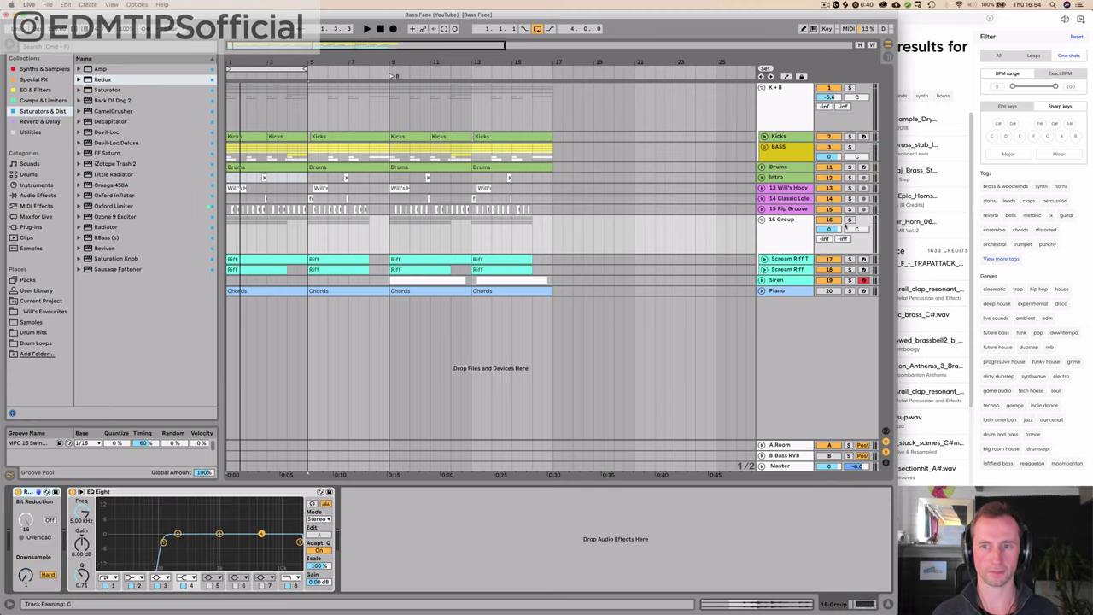
Solo the scream riff group during playback and set Redux's Downsample amount to 7
left_click(849, 220)
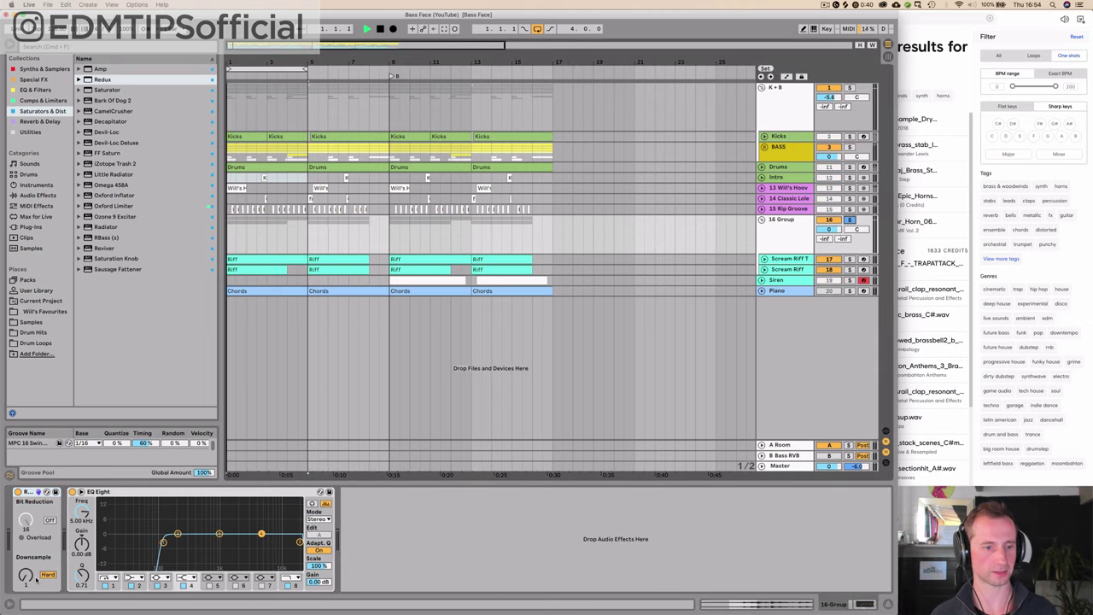
left_click_drag(26, 575, 26, 555)
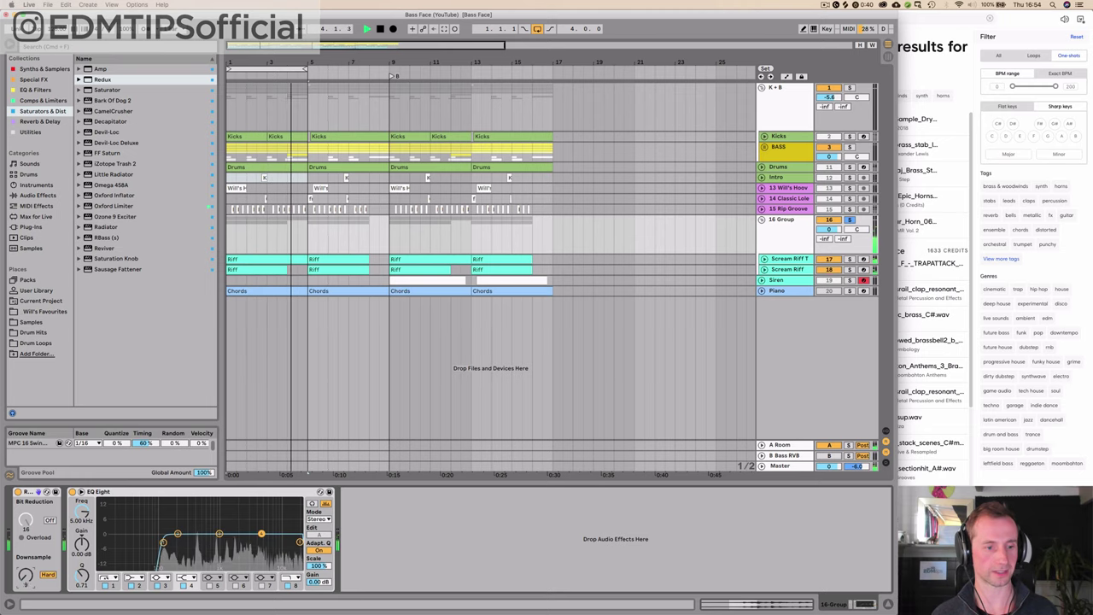
left_click_drag(25, 576, 26, 579)
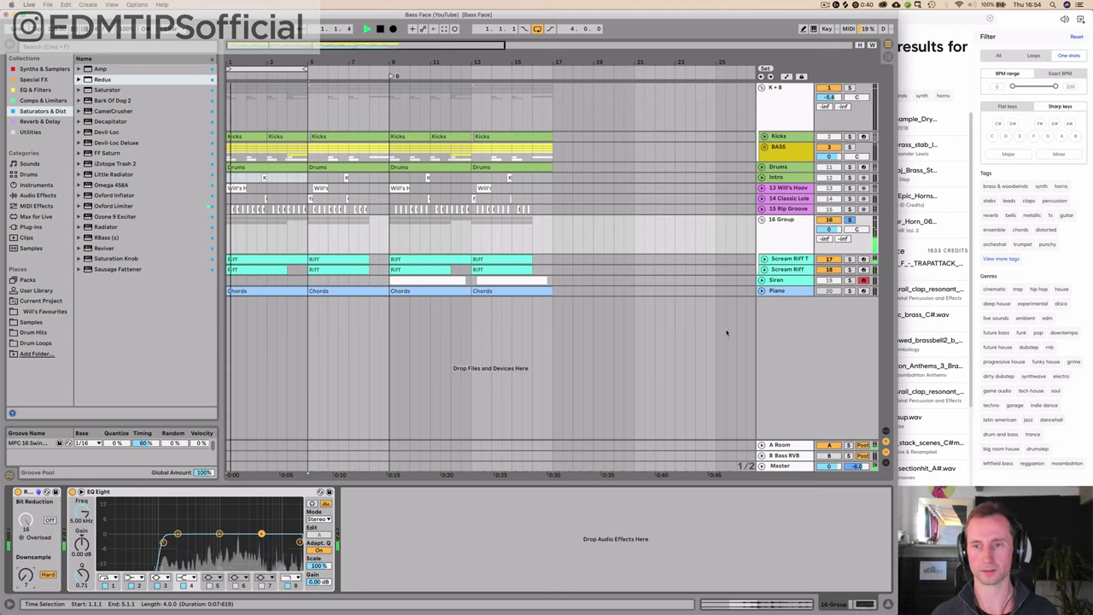
Unsolo the scream riff group and set Redux's Downsample to 12, boosting EQ Eight's 5 kHz band and lowering its high cut to 13.5 kHz
key("space")
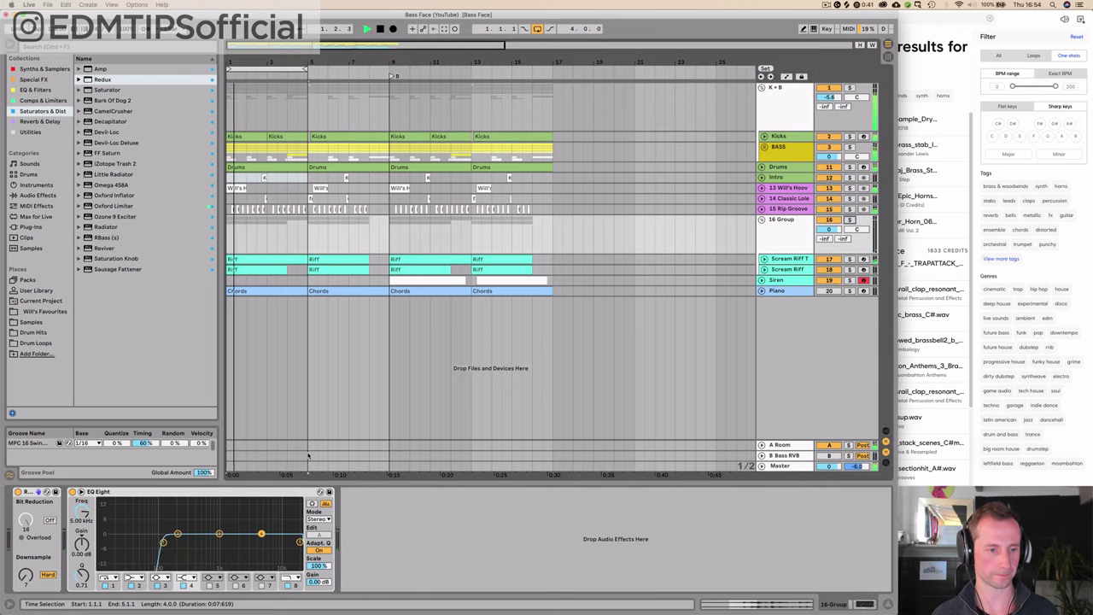
mouse_move(27, 576)
left_mouse_down()
mouse_move(28, 563)
mouse_move(26, 584)
left_mouse_up()
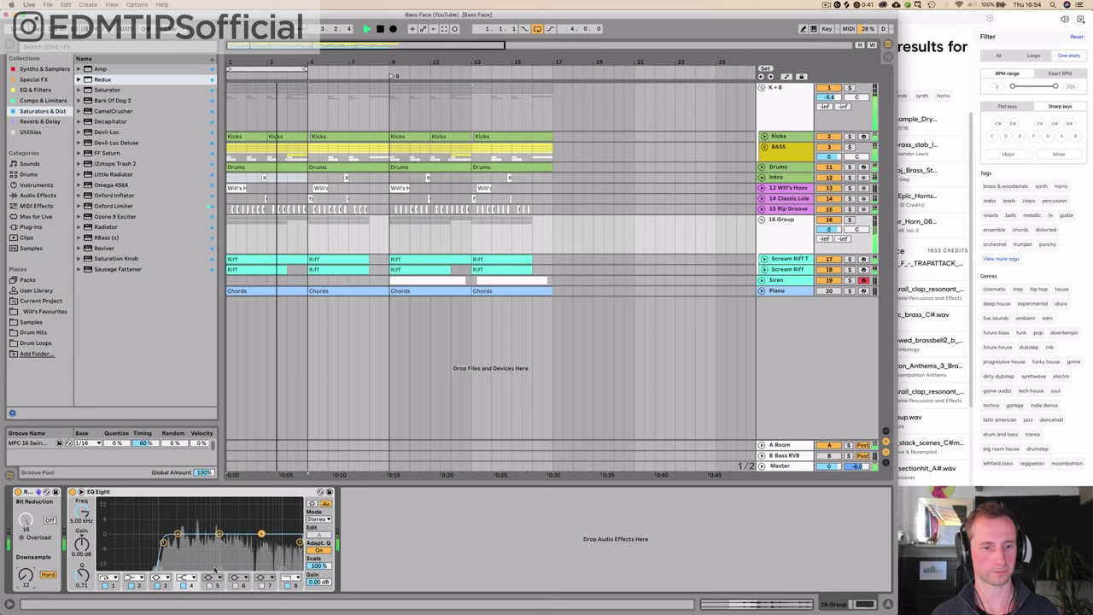
left_click(267, 519)
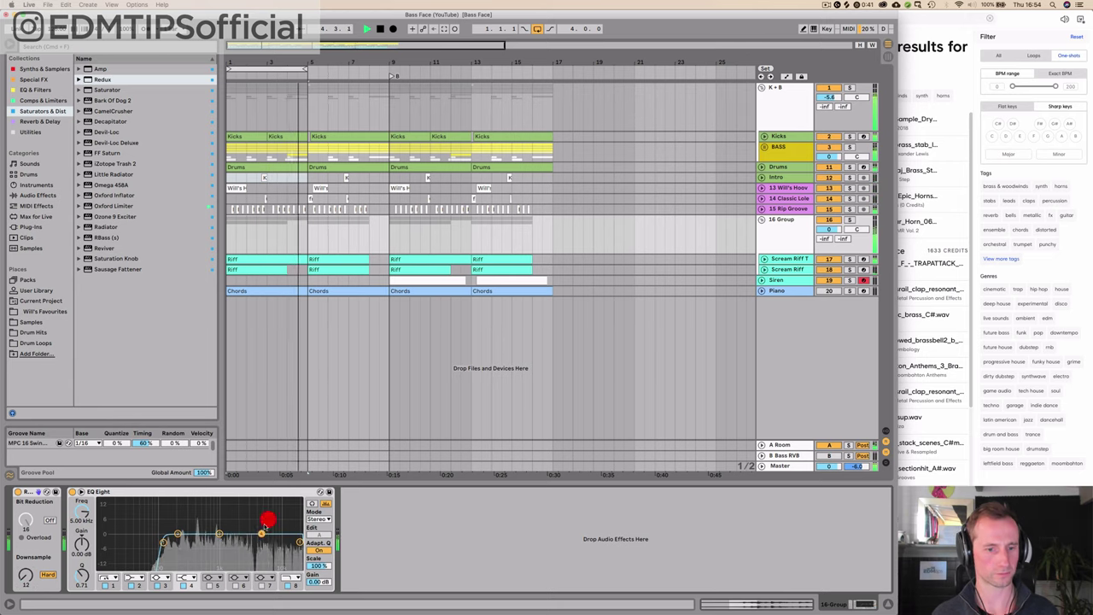
left_click_drag(259, 531, 291, 544)
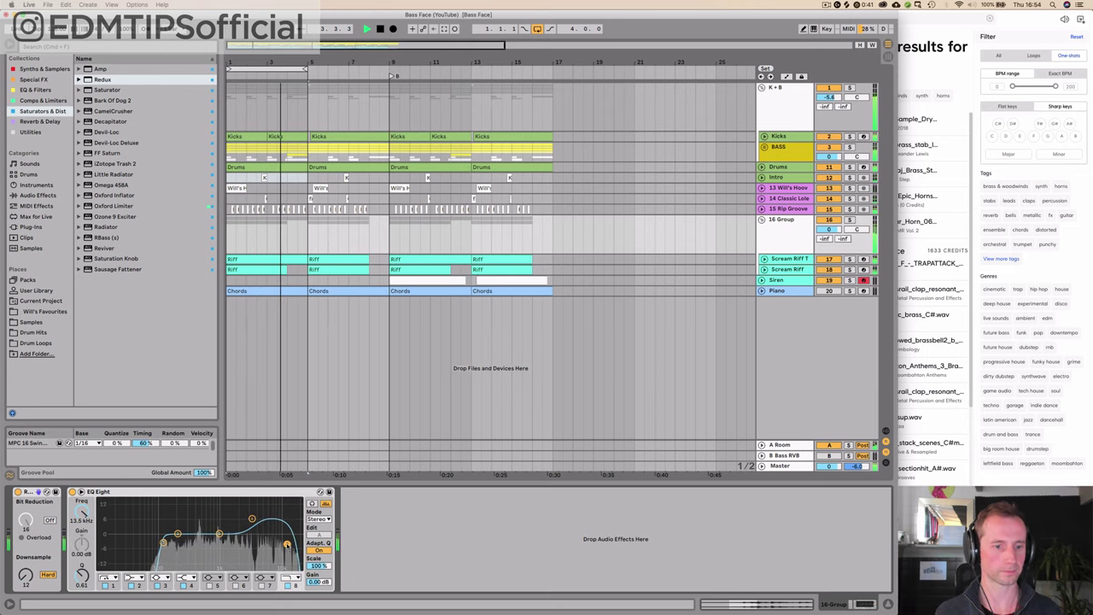
With looping turned off, switch Redux's downsampling to Soft at 2.66 and raise the EQ Eight's high-cut frequency to 15.0 kHz
left_click(534, 28)
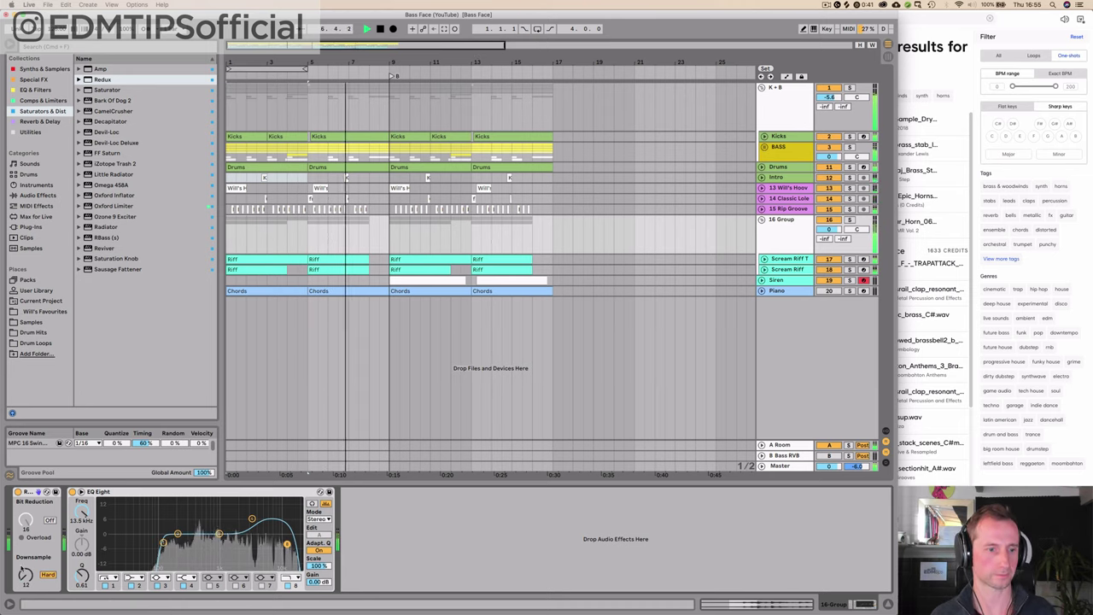
left_click_drag(26, 575, 26, 584)
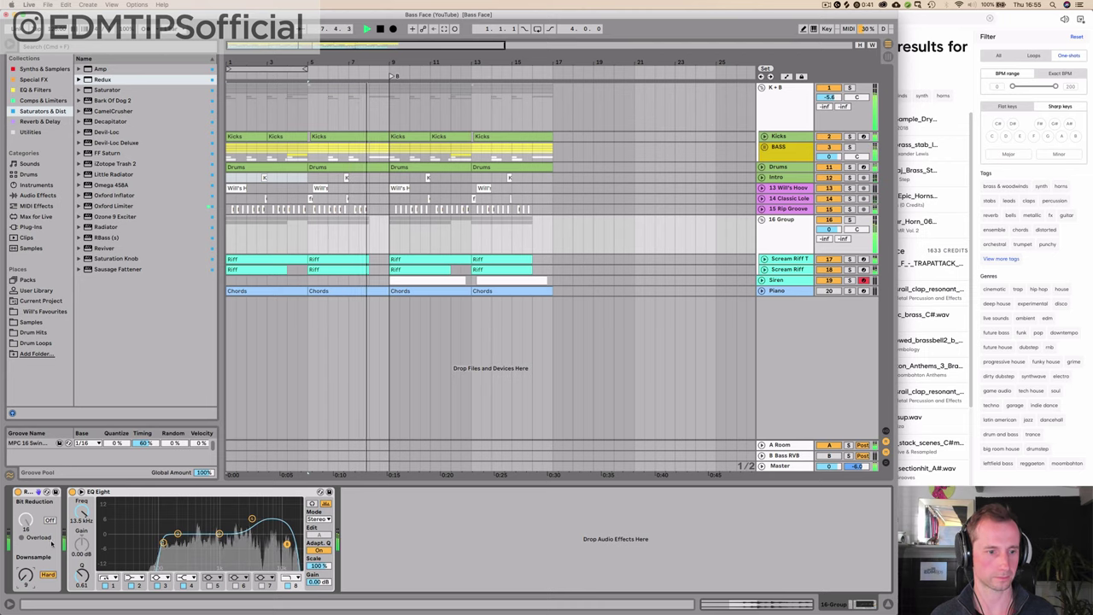
left_click(48, 575)
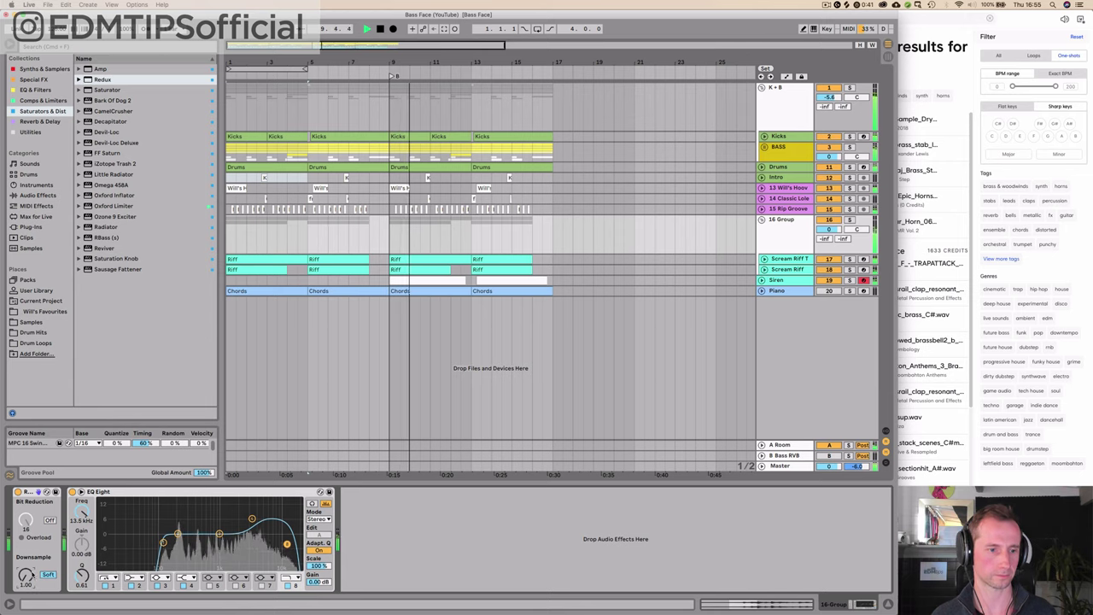
left_click_drag(25, 575, 26, 563)
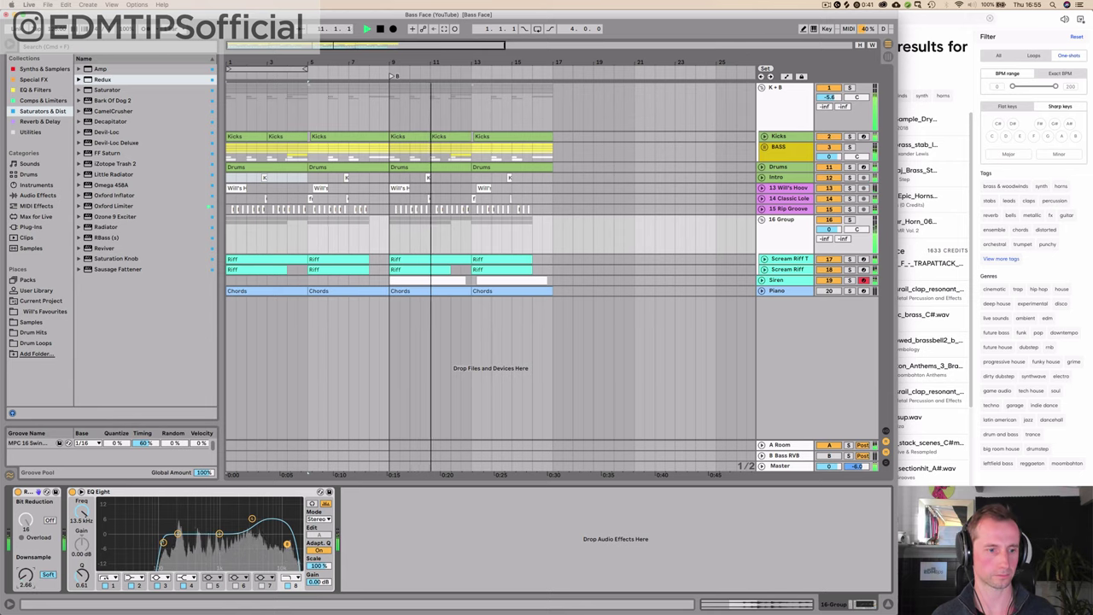
left_click_drag(287, 545, 290, 545)
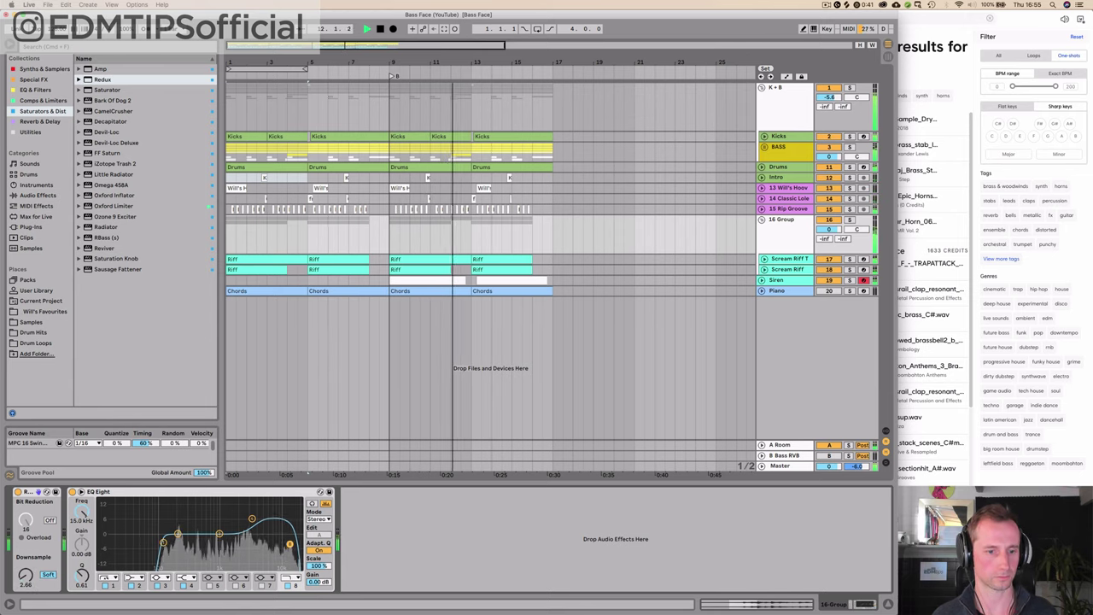